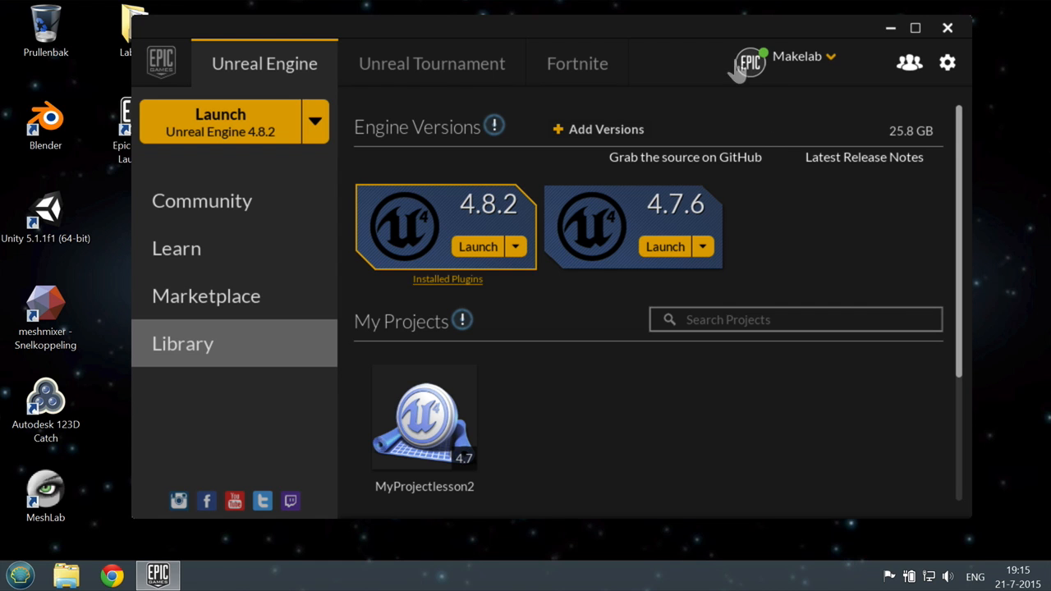
- Launch Unreal Engine 4.7.6 and create a Blueprint project named Ourlesson2 from the First Person template
{"action": "left_click", "coordinate": [665, 247]}
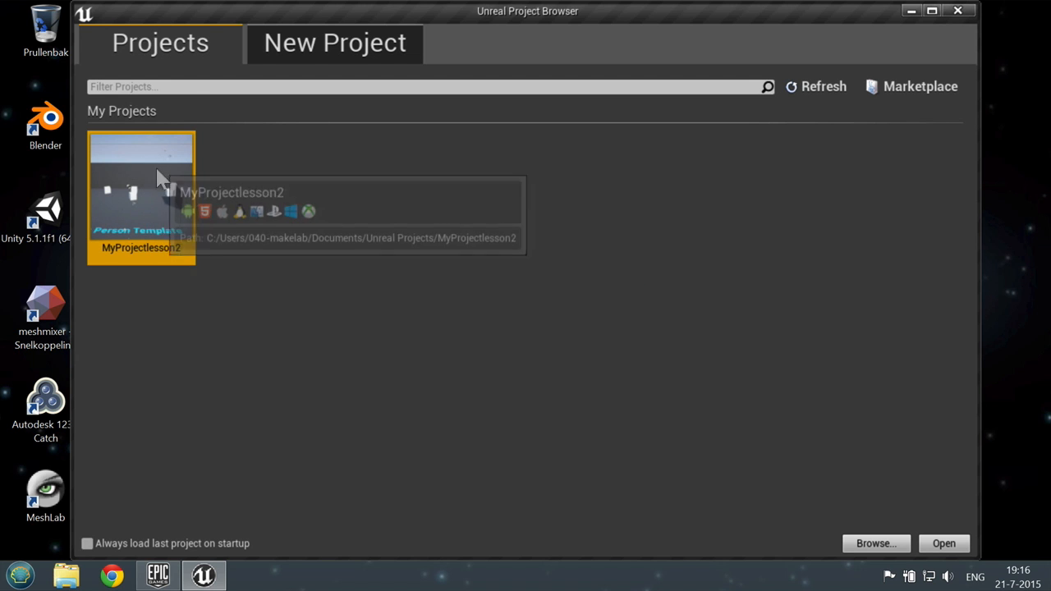
{"action": "left_click", "coordinate": [321, 41]}
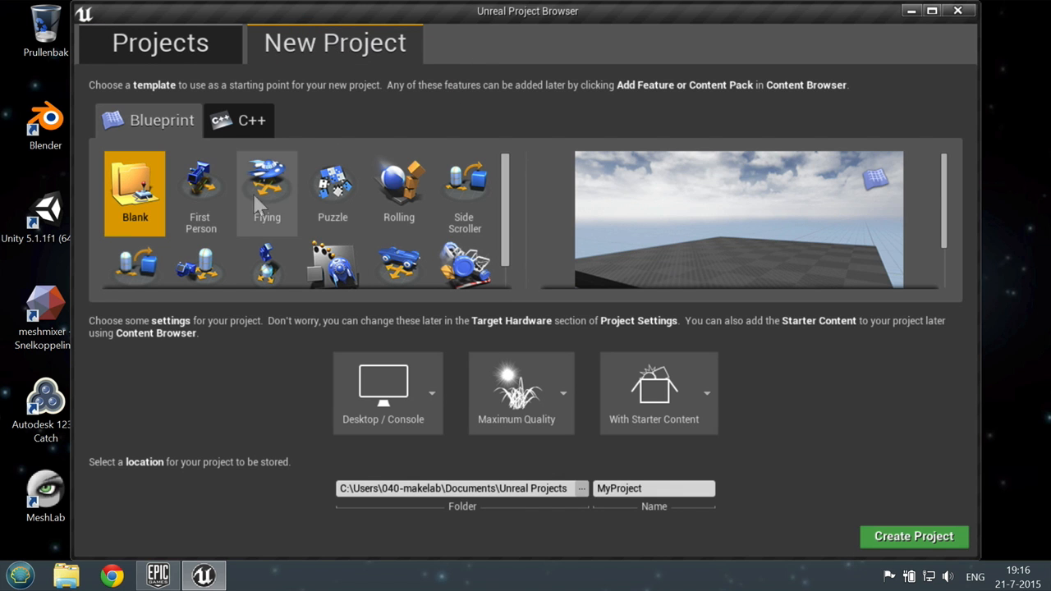
{"action": "left_click", "coordinate": [198, 186]}
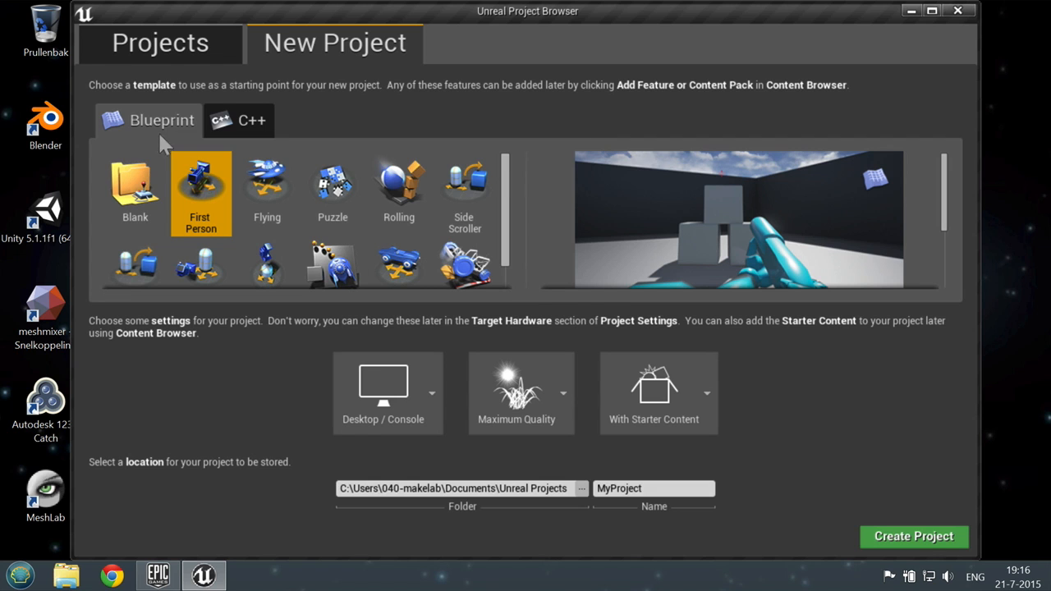
{"action": "left_click_drag", "start_coordinate": [659, 487], "coordinate": [585, 489]}
{"action": "type", "text": "DurLesson2"}
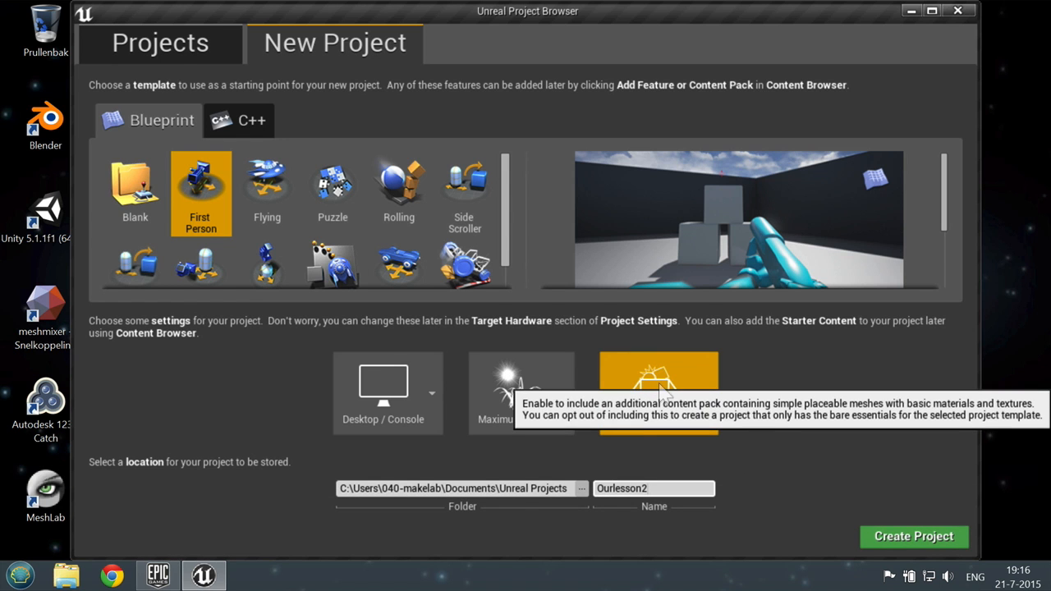
{"action": "left_click", "coordinate": [914, 536]}
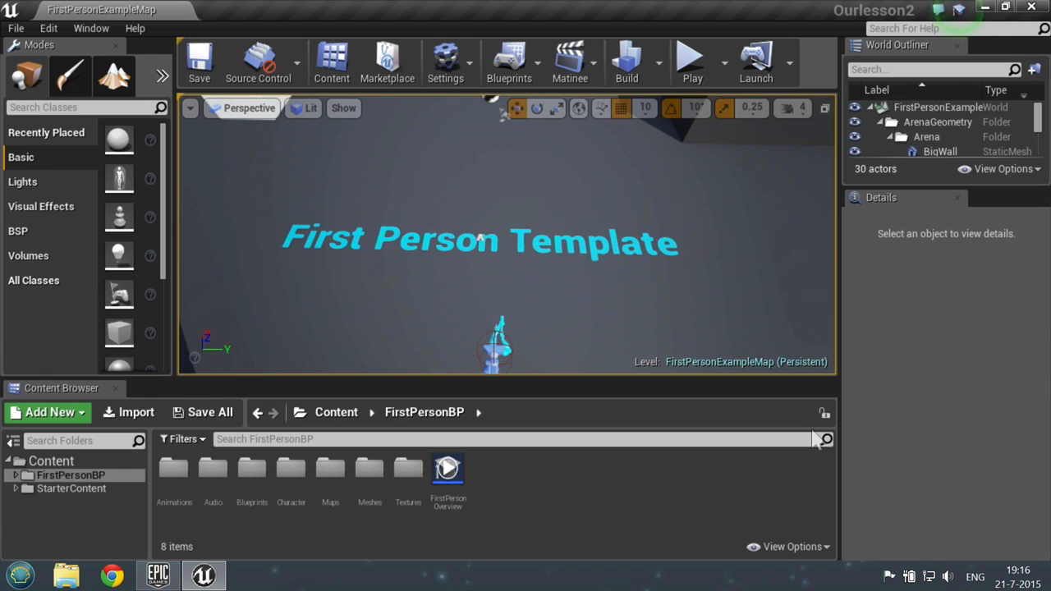
- Examine the arena from different angles and distances, selecting the large block beside the stacked cubes
{"action": "mouse_move", "coordinate": [538, 240]}
{"action": "right_mouse_down"}
{"action": "mouse_move", "coordinate": [538, 201]}
{"action": "mouse_move", "coordinate": [538, 240]}
{"action": "right_mouse_up"}
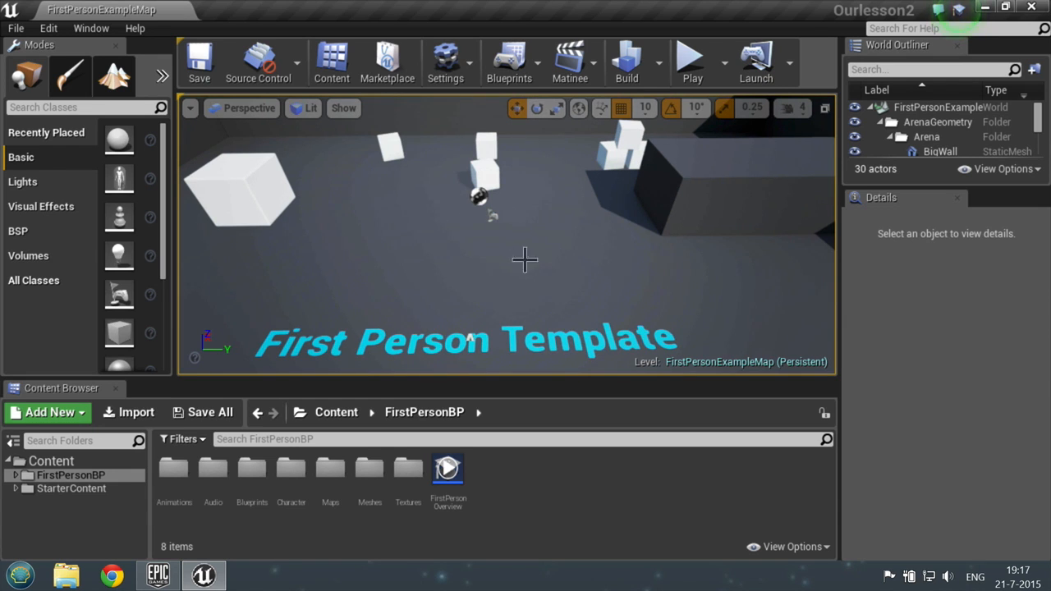
{"action": "scroll", "coordinate": [508, 243], "scroll_direction": "down", "scroll_amount": 10}
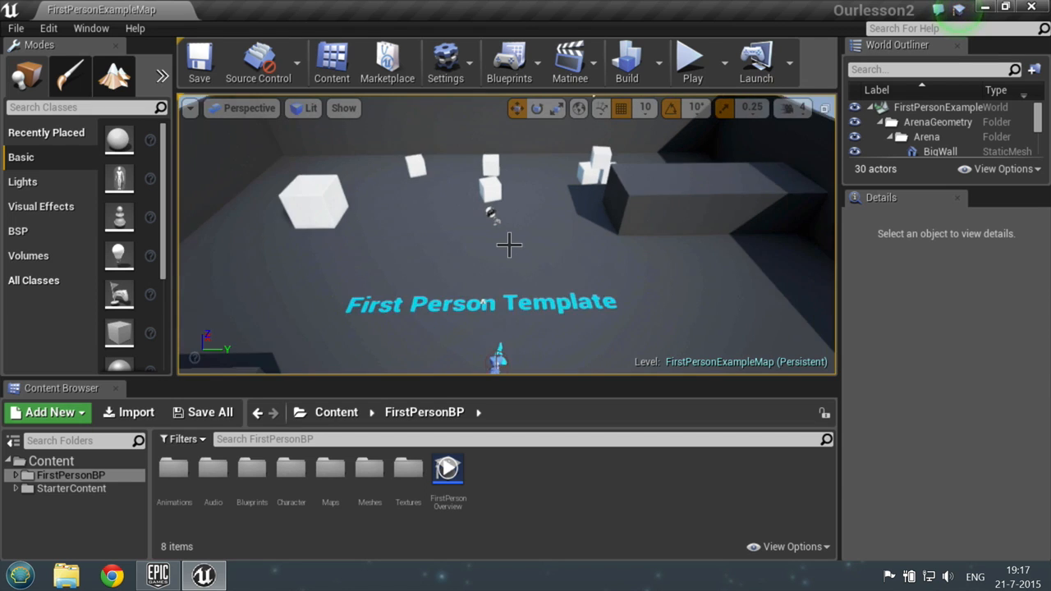
{"action": "scroll", "coordinate": [508, 243], "scroll_direction": "up", "scroll_amount": 8}
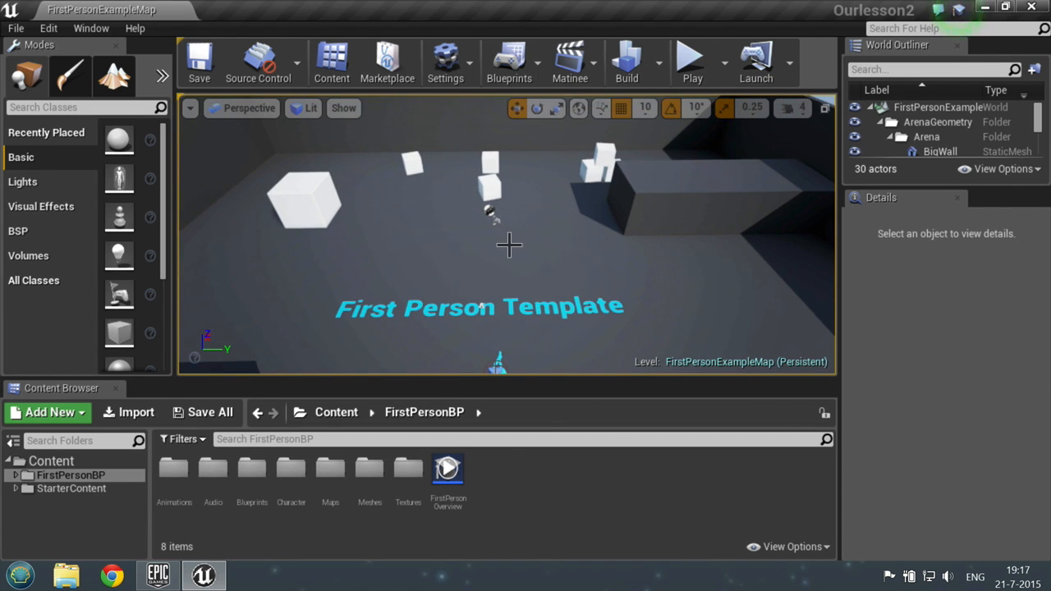
{"action": "right_click_drag", "start_coordinate": [480, 255], "coordinate": [525, 254]}
{"action": "mouse_move", "coordinate": [311, 274]}
{"action": "right_mouse_down"}
{"action": "mouse_move", "coordinate": [243, 284]}
{"action": "mouse_move", "coordinate": [312, 286]}
{"action": "mouse_move", "coordinate": [312, 275]}
{"action": "right_mouse_up"}
{"action": "right_click_drag", "start_coordinate": [642, 255], "coordinate": [643, 255]}
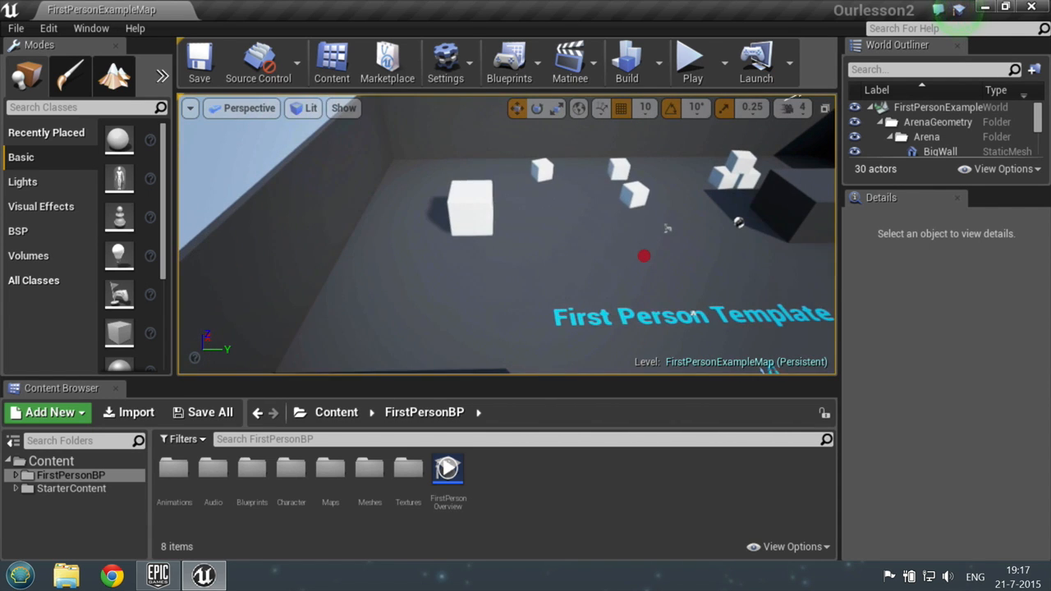
{"action": "left_click", "coordinate": [821, 232]}
{"action": "scroll", "coordinate": [655, 257], "scroll_direction": "down", "scroll_amount": 4}
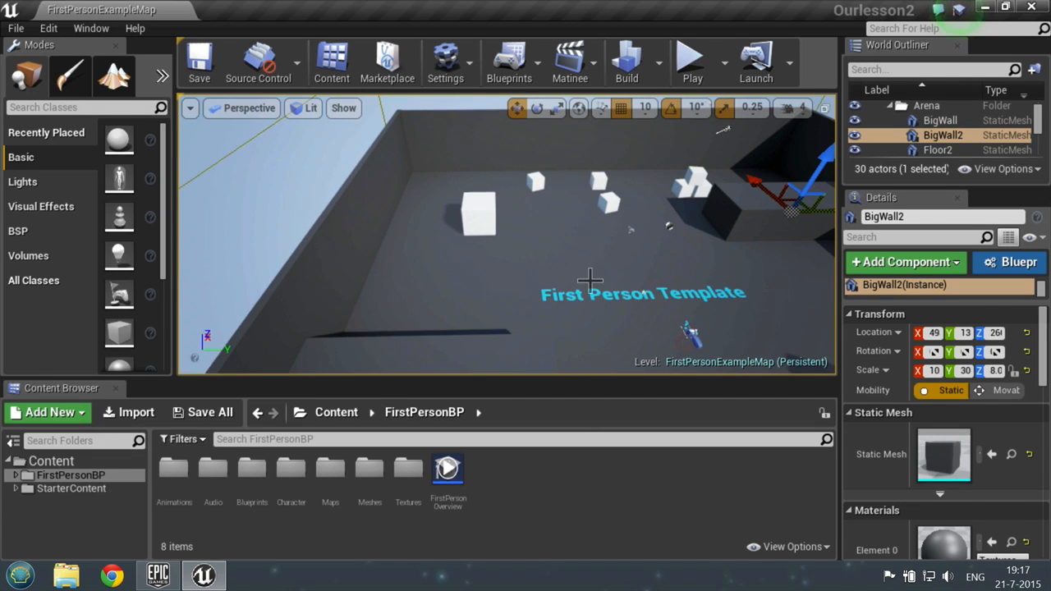
{"action": "right_click_drag", "start_coordinate": [588, 270], "coordinate": [588, 270]}
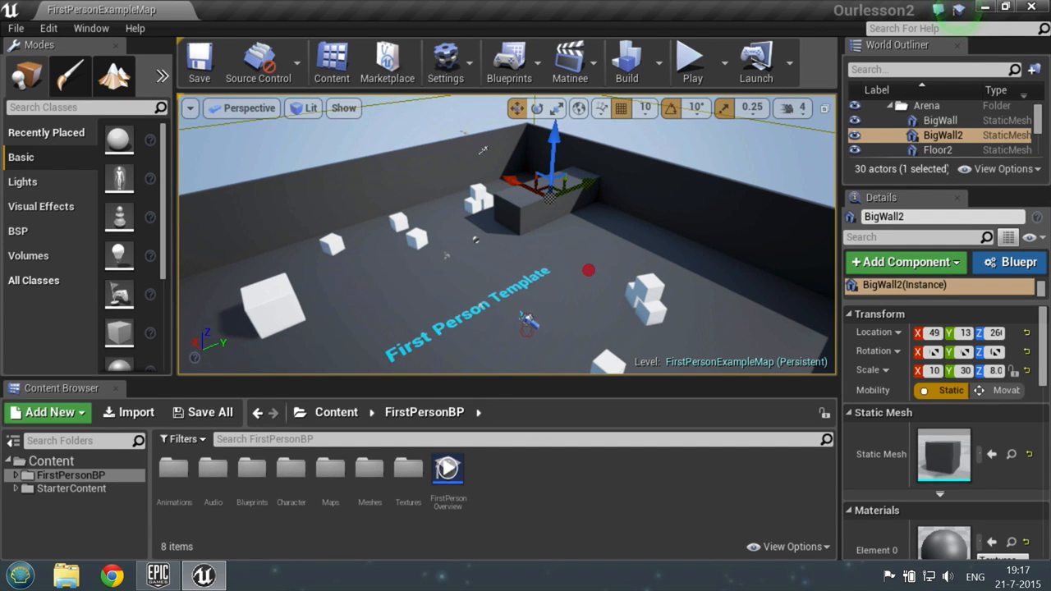
- Fly through the arena in all directions, including up and down, to view the first-person character up close
{"action": "key", "text": "w"}
{"action": "right_click_drag", "start_coordinate": [588, 270], "coordinate": [563, 276]}
{"action": "key", "text": "s"}
{"action": "key", "text": "w"}
{"action": "key", "text": "a"}
{"action": "key", "text": "w"}
{"action": "key", "text": "d"}
{"action": "key", "text": "a"}
{"action": "key", "text": "d"}
{"action": "key", "text": "a"}
{"action": "key", "text": "d"}
{"action": "key", "text": "a"}
{"action": "key", "text": "d"}
{"action": "key", "text": "a"}
{"action": "key", "text": "q"}
{"action": "key", "text": "e"}
{"action": "key", "text": "q"}
{"action": "key", "text": "w"}
{"action": "key", "text": "a"}
{"action": "key", "text": "w"}
{"action": "key", "text": "d"}
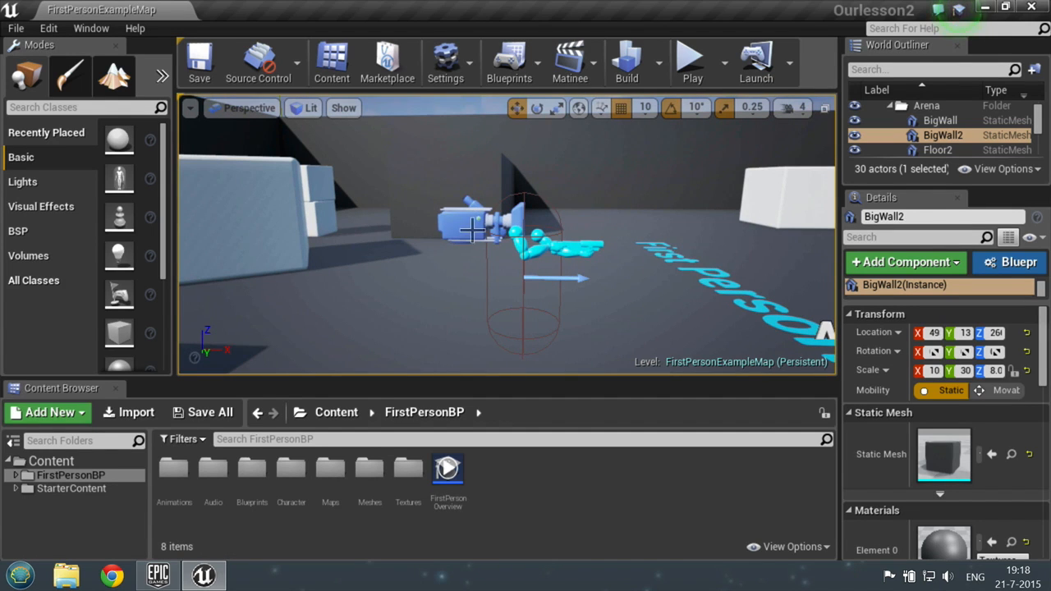
- Select the first-person character in the level and inspect it up close
{"action": "scroll", "coordinate": [592, 245], "scroll_direction": "down", "scroll_amount": 5}
{"action": "right_click_drag", "start_coordinate": [589, 272], "coordinate": [589, 272]}
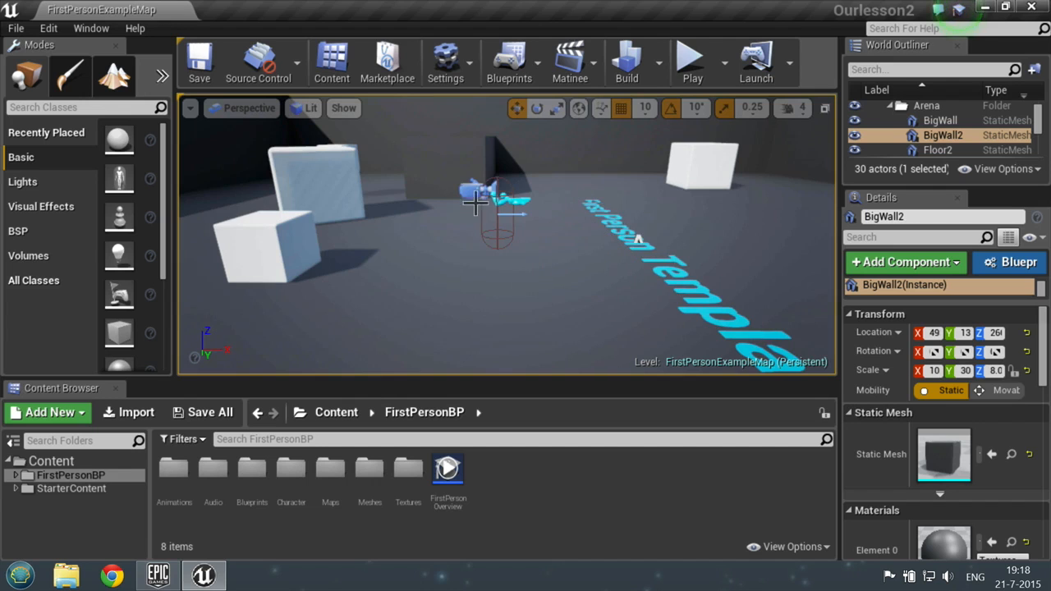
{"action": "left_click", "coordinate": [469, 188]}
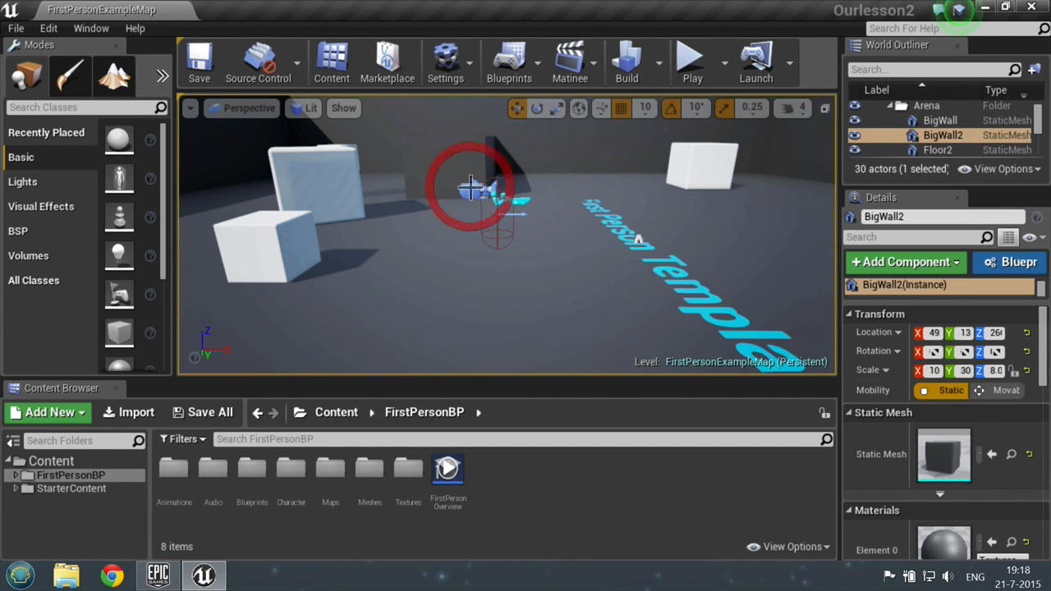
{"action": "left_click", "coordinate": [468, 189]}
{"action": "left_click", "coordinate": [468, 189]}
{"action": "scroll", "coordinate": [506, 205], "scroll_direction": "down", "scroll_amount": 4}
{"action": "mouse_move", "coordinate": [511, 209]}
{"action": "right_mouse_down"}
{"action": "mouse_move", "coordinate": [499, 206]}
{"action": "mouse_move", "coordinate": [560, 222]}
{"action": "mouse_move", "coordinate": [514, 238]}
{"action": "right_mouse_up"}
{"action": "key", "text": "w"}
{"action": "key", "text": "a"}
{"action": "key", "text": "w"}
{"action": "key", "text": "s"}
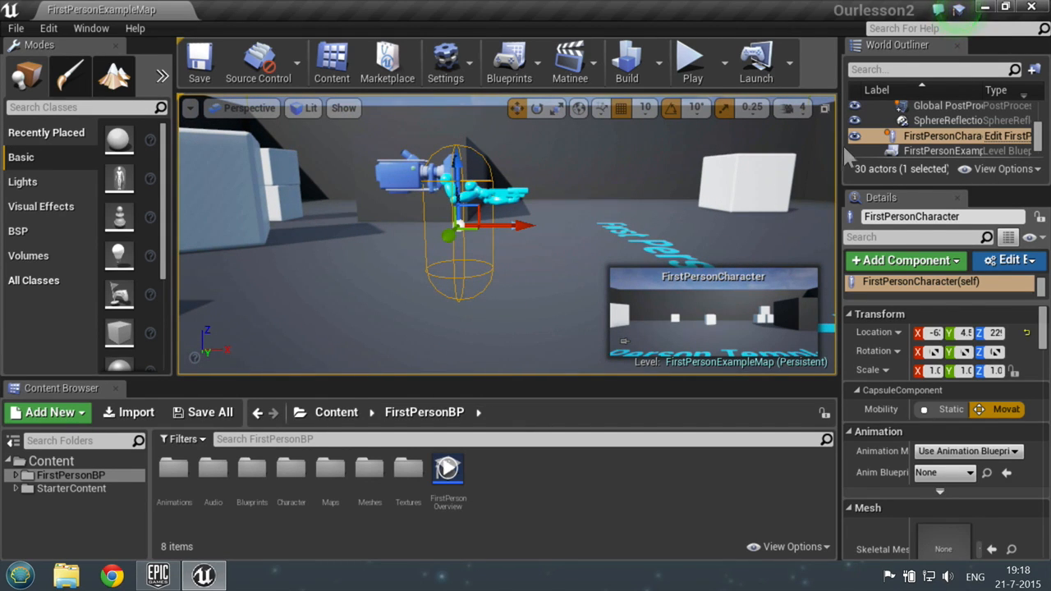
- Make the World Outliner wider and taller, and focus the view on FirstPersonCharacter
{"action": "left_click_drag", "start_coordinate": [792, 146], "coordinate": [722, 155]}
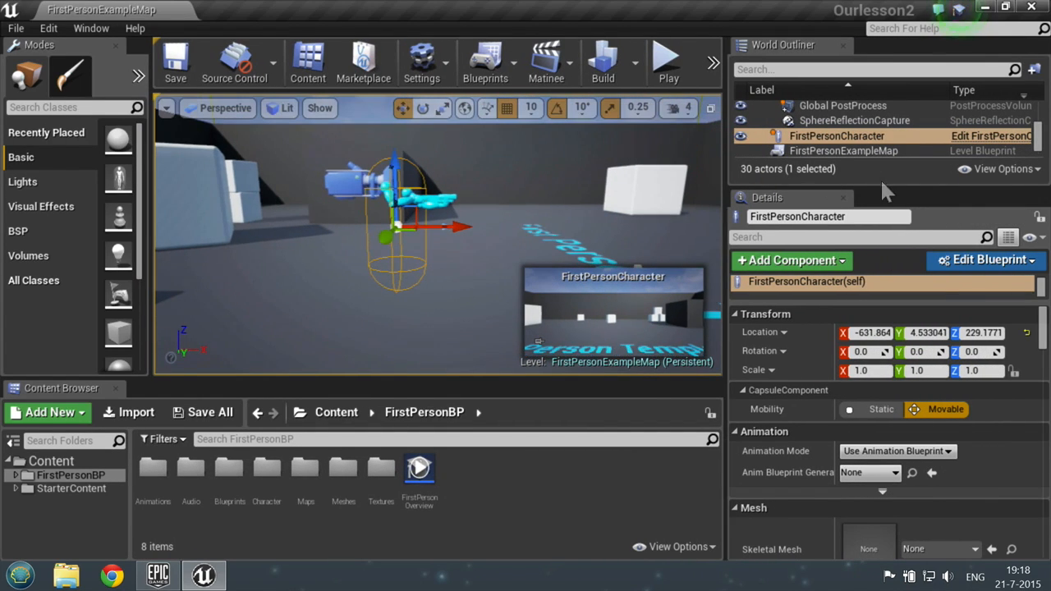
{"action": "left_click_drag", "start_coordinate": [887, 185], "coordinate": [875, 322]}
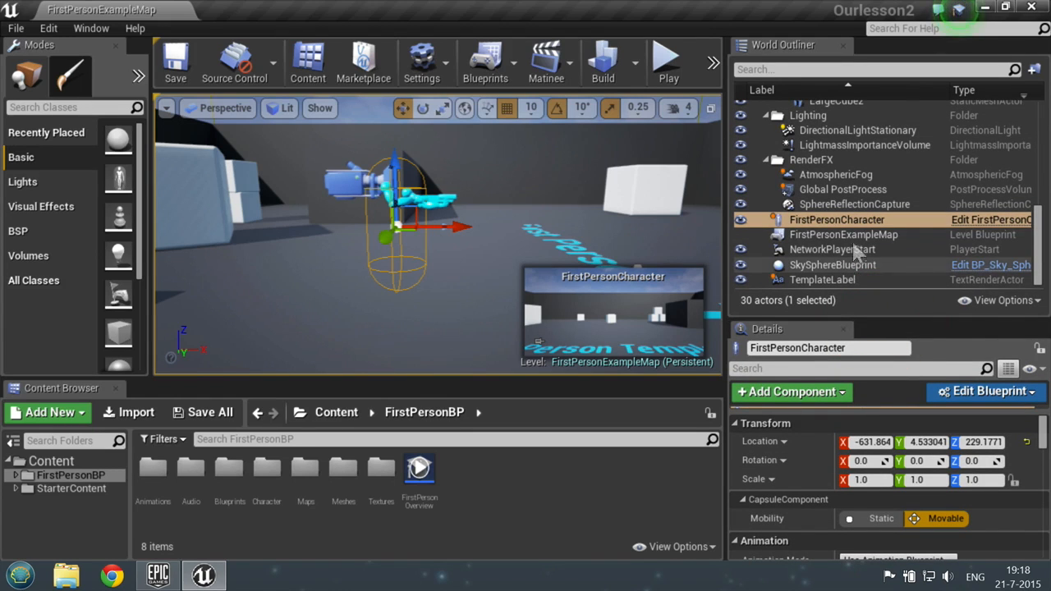
{"action": "double_click", "coordinate": [825, 225]}
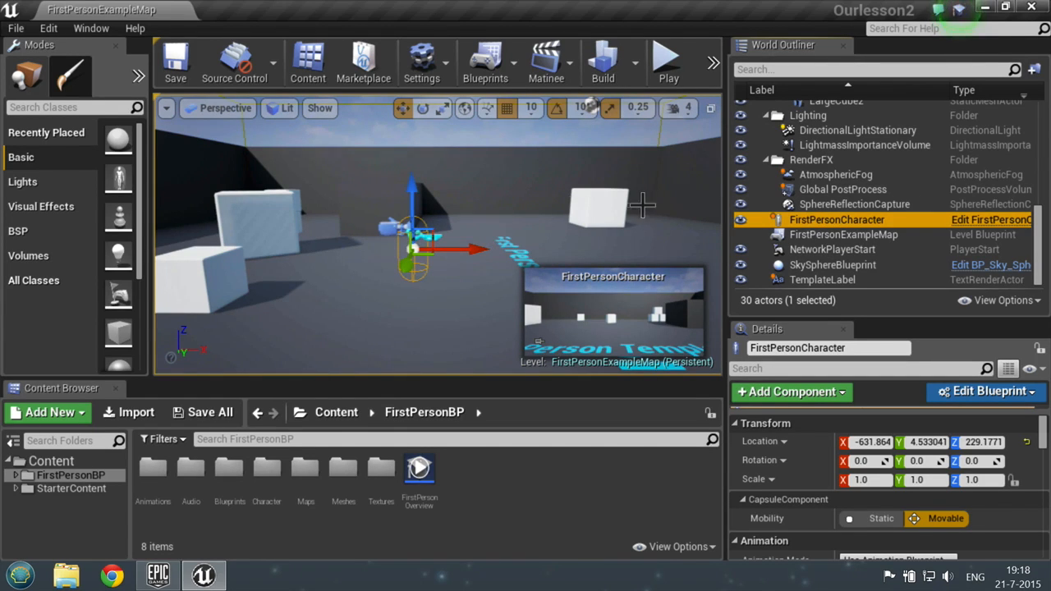
- Select the LargeCube actor and focus the view on it
{"action": "left_click", "coordinate": [597, 200]}
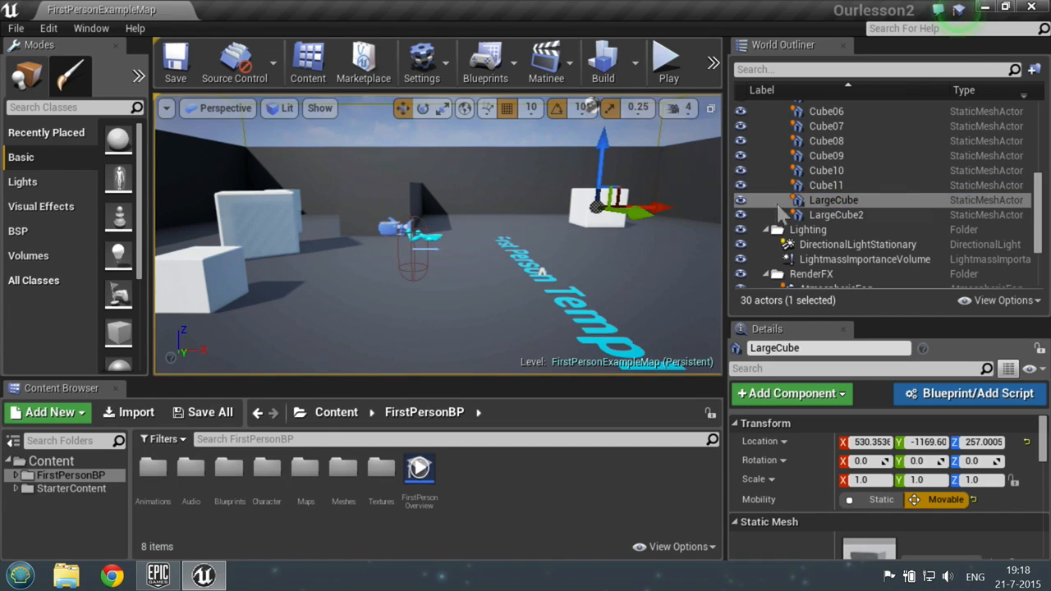
{"action": "double_click", "coordinate": [849, 205]}
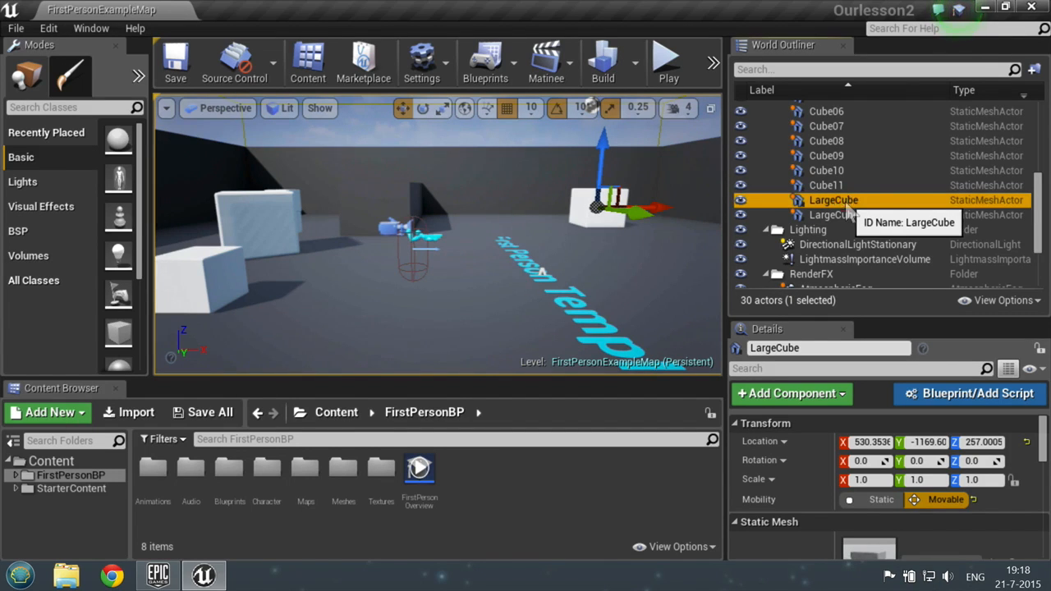
{"action": "right_click_drag", "start_coordinate": [607, 230], "coordinate": [604, 222]}
{"action": "mouse_move", "coordinate": [605, 223]}
{"action": "left_mouse_down"}
{"action": "mouse_move", "coordinate": [614, 238]}
{"action": "mouse_move", "coordinate": [602, 221]}
{"action": "left_mouse_up"}
{"action": "scroll", "coordinate": [841, 187], "scroll_direction": "up", "scroll_amount": 4}
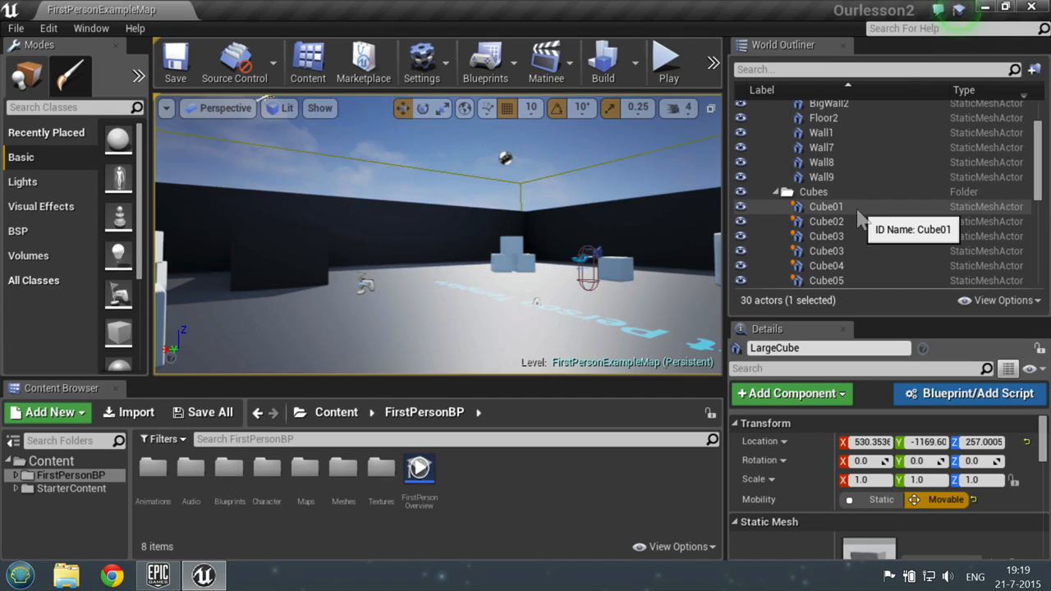
- Focus the view on the Cube01 actor and look at it from farther away
{"action": "double_click", "coordinate": [858, 215]}
{"action": "left_click_drag", "start_coordinate": [637, 235], "coordinate": [640, 236]}
{"action": "right_click_drag", "start_coordinate": [640, 236], "coordinate": [639, 236]}
{"action": "key", "text": "e"}
{"action": "key", "text": "s"}
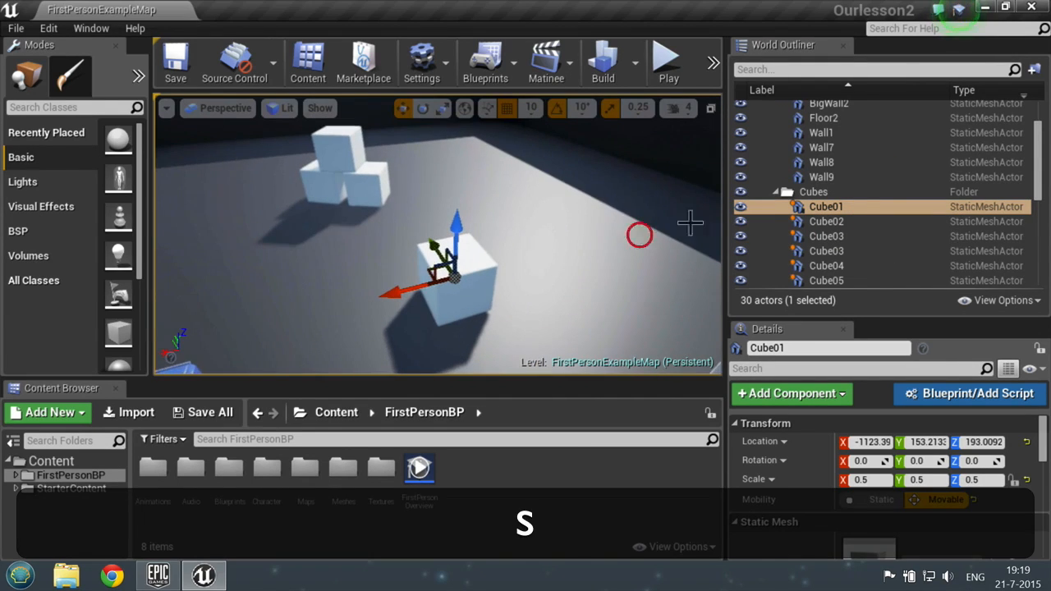
- Collapse the ArenaGeometry, Lighting and RenderFX folders in the actor list
{"action": "scroll", "coordinate": [903, 139], "scroll_direction": "up", "scroll_amount": 3}
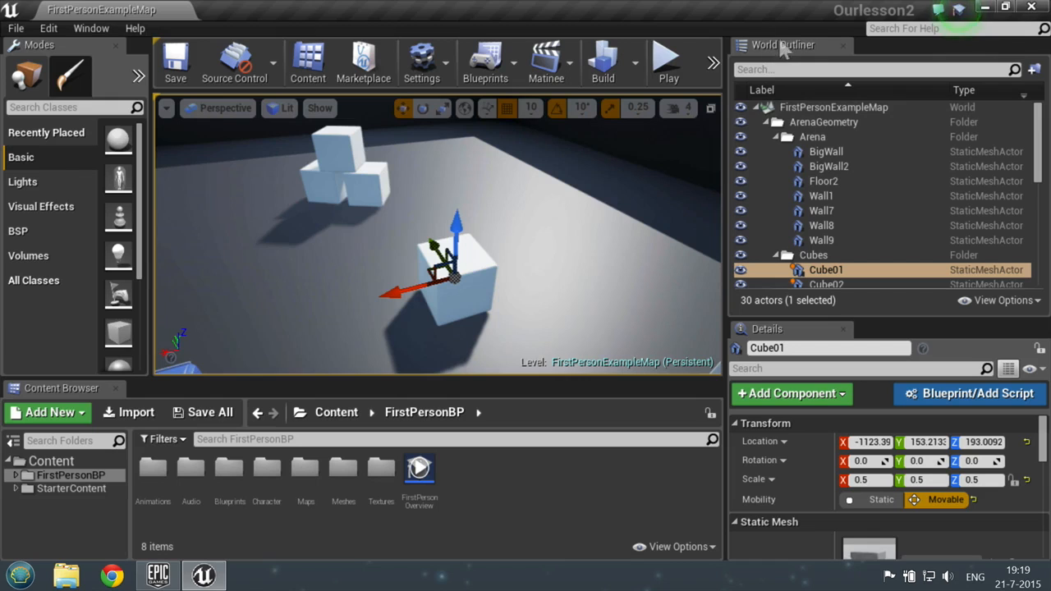
{"action": "left_click", "coordinate": [765, 122]}
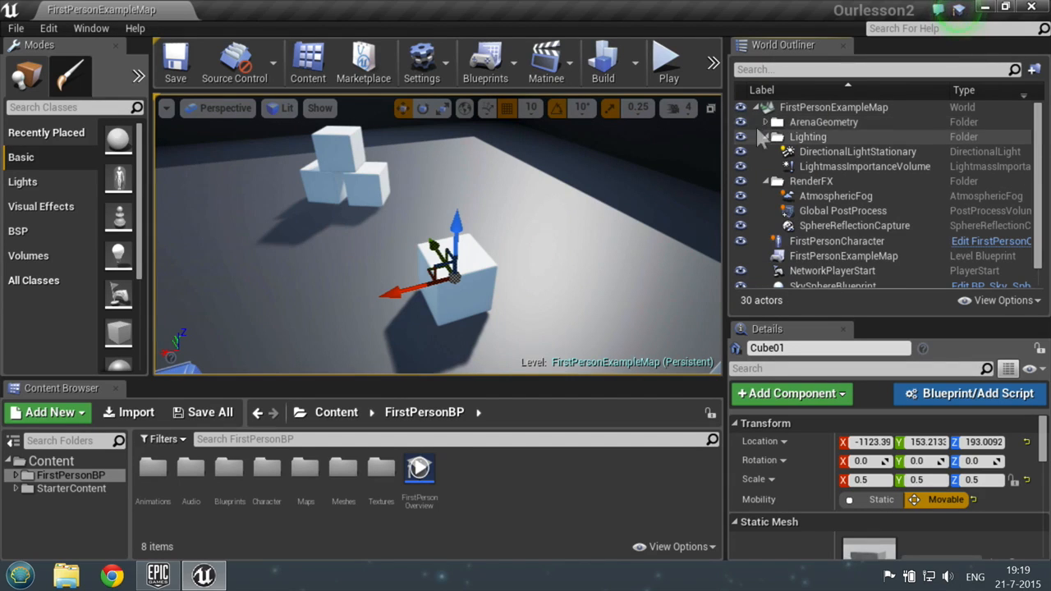
{"action": "left_click", "coordinate": [765, 138]}
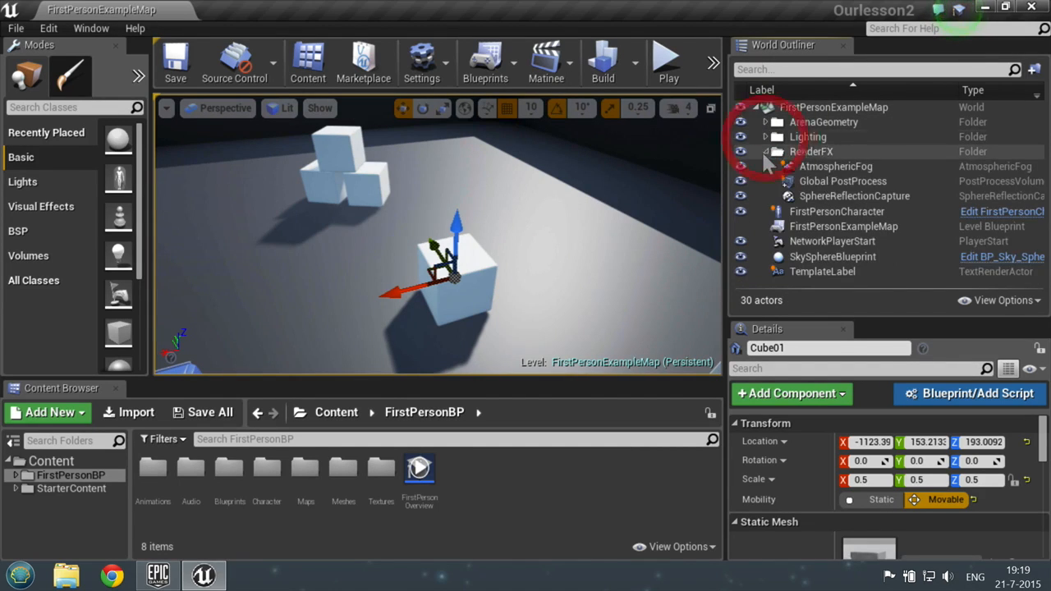
{"action": "left_click", "coordinate": [765, 151]}
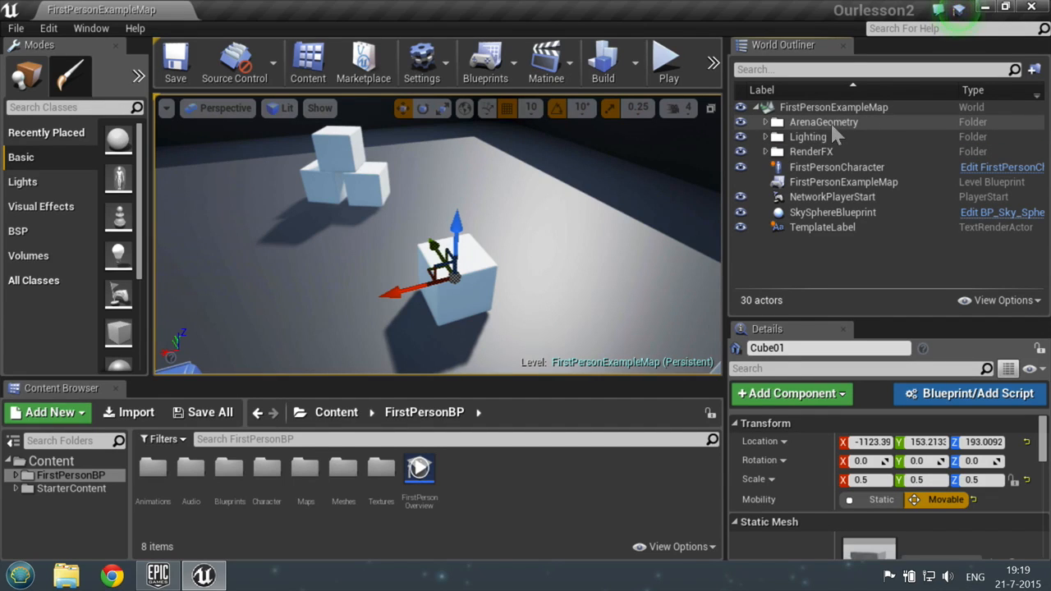
- Expand the Lighting folder and inspect DirectionalLightStationary and LightmassImportanceVolume in the level
{"action": "left_click", "coordinate": [765, 138]}
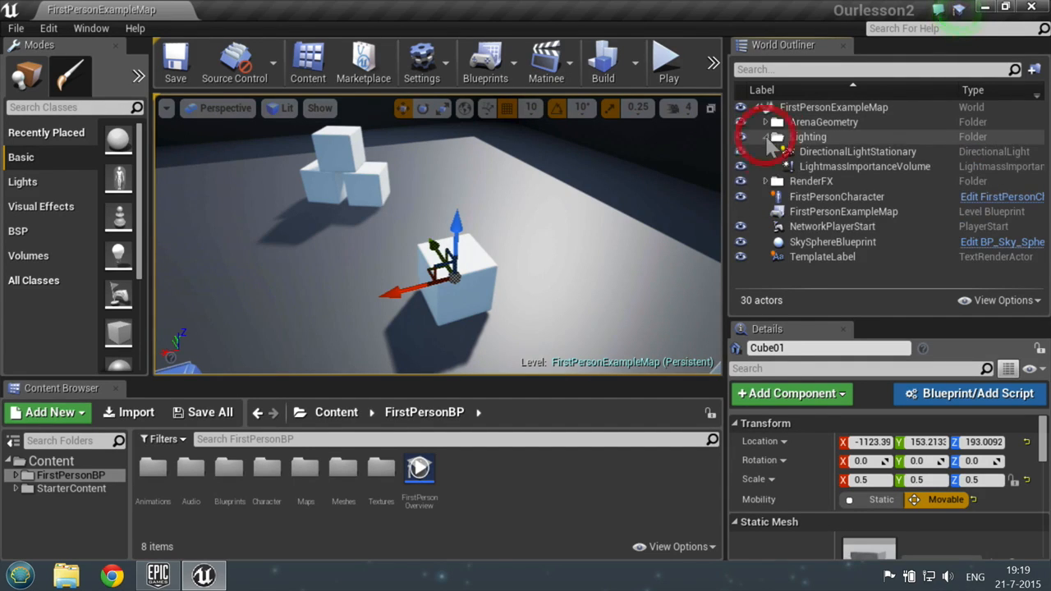
{"action": "left_click", "coordinate": [846, 152]}
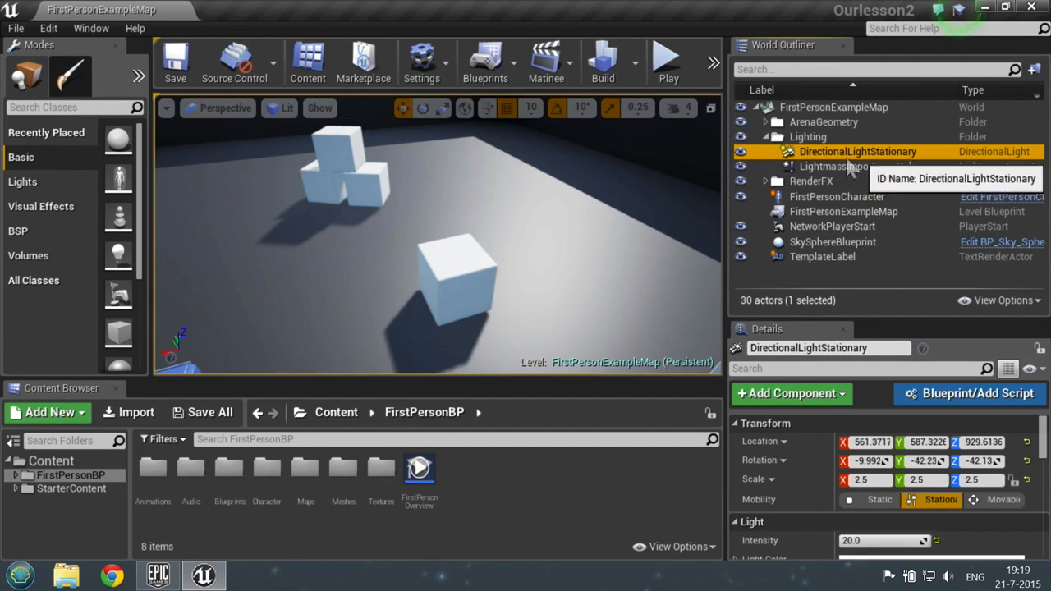
{"action": "left_click", "coordinate": [830, 167]}
{"action": "left_click", "coordinate": [825, 155]}
{"action": "left_click", "coordinate": [825, 167]}
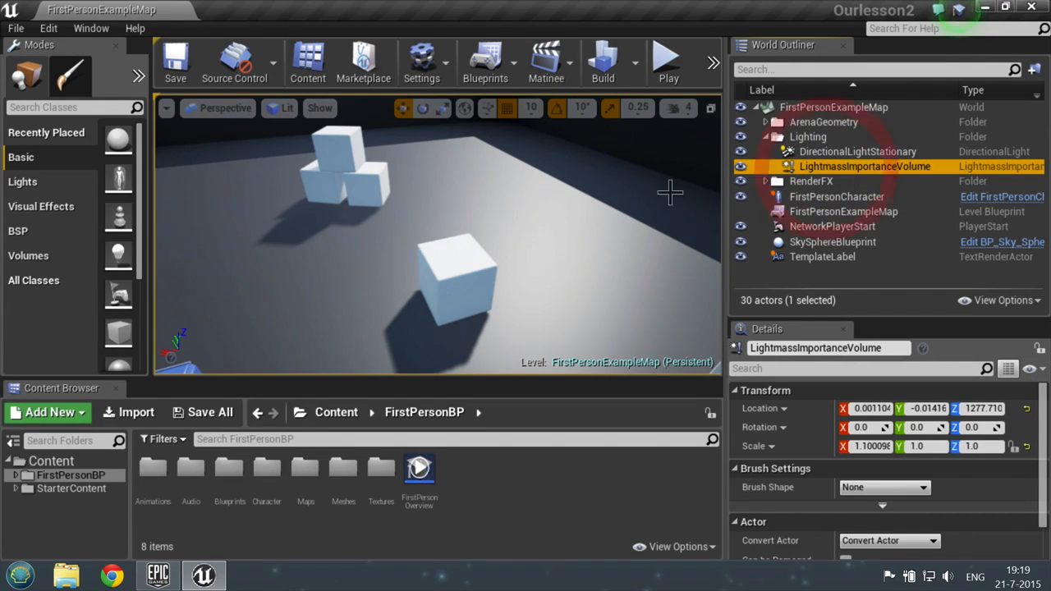
{"action": "left_click_drag", "start_coordinate": [521, 243], "coordinate": [400, 286]}
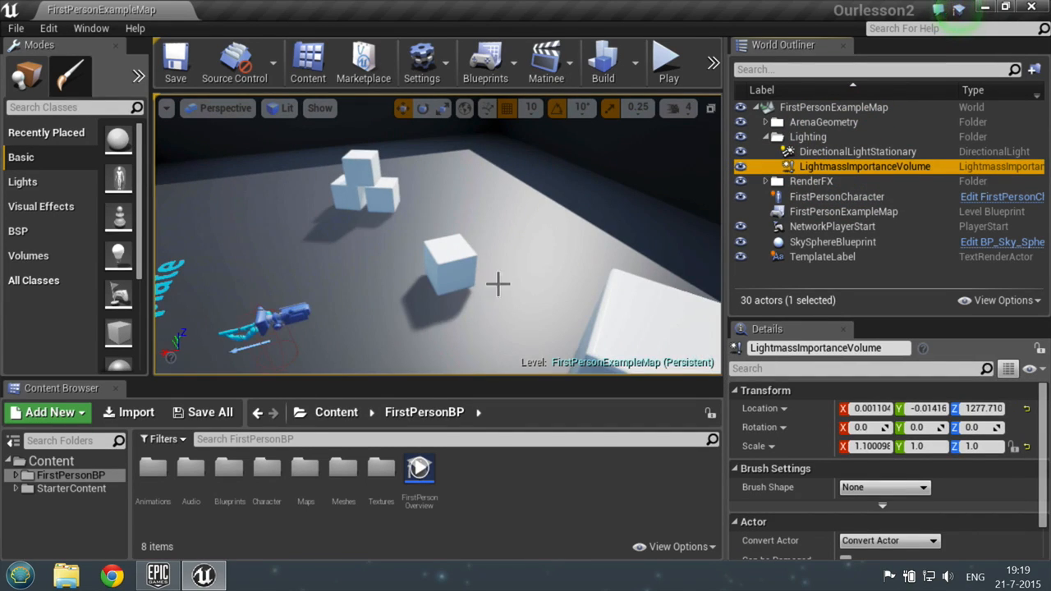
{"action": "key", "text": "f"}
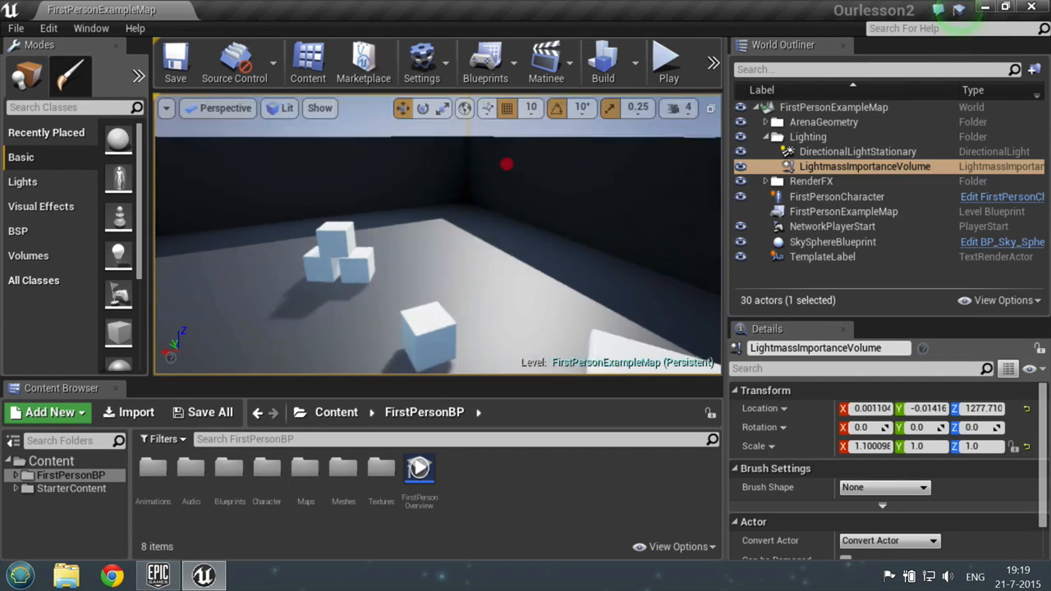
{"action": "left_click_drag", "start_coordinate": [504, 211], "coordinate": [720, 187]}
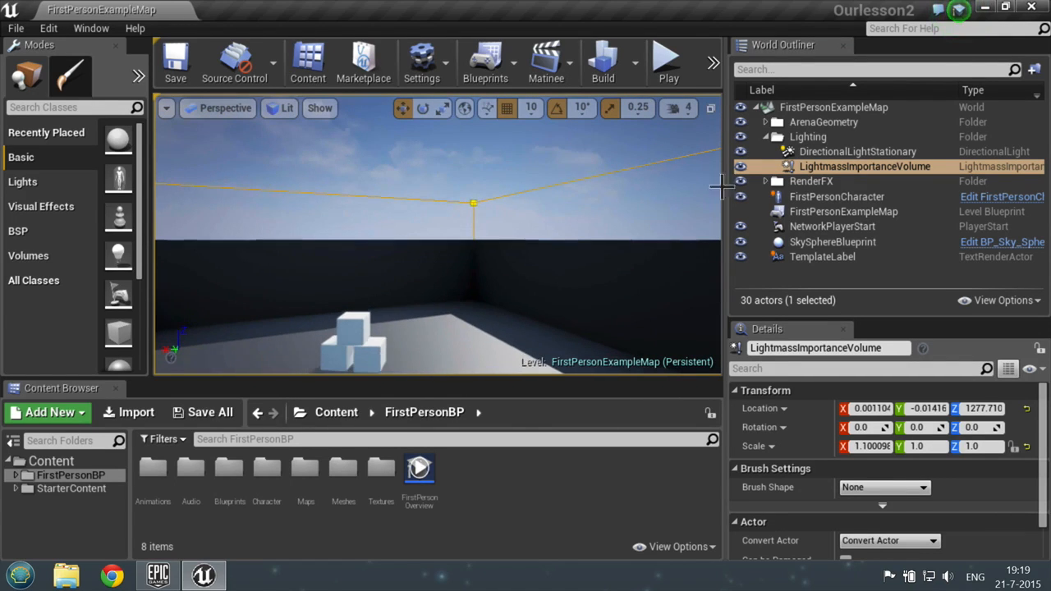
- Focus the view on DirectionalLightStationary and back away to see it above the arena
{"action": "double_click", "coordinate": [829, 149]}
{"action": "right_click_drag", "start_coordinate": [529, 218], "coordinate": [530, 217]}
{"action": "key", "text": "e"}
{"action": "key", "text": "d"}
{"action": "key", "text": "s"}
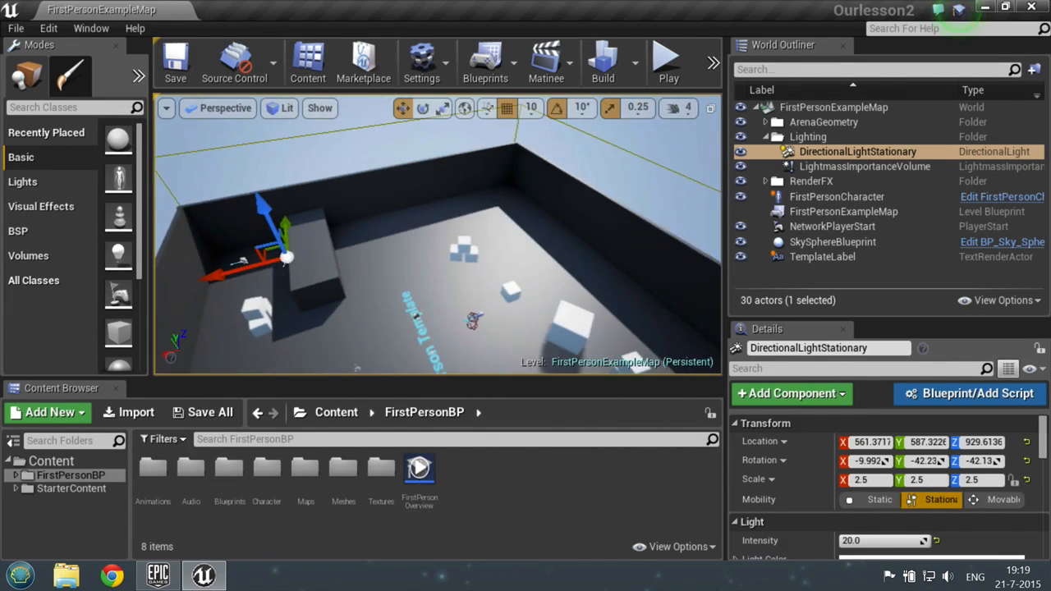
- Expand the ArenaGeometry folder and focus the view on the BigWall actor
{"action": "left_click", "coordinate": [765, 122]}
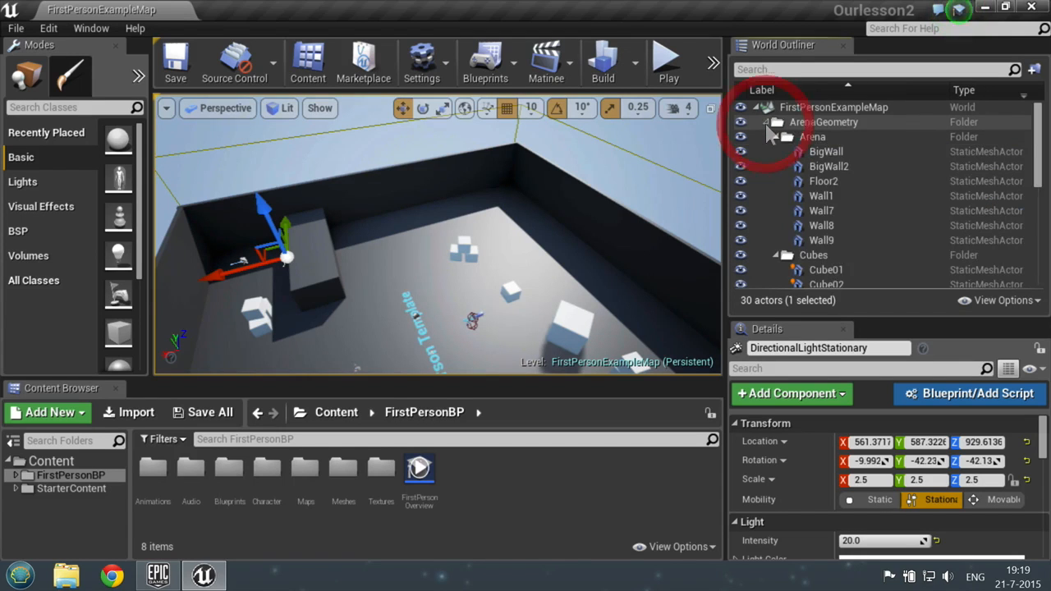
{"action": "double_click", "coordinate": [859, 156]}
{"action": "right_click_drag", "start_coordinate": [571, 208], "coordinate": [570, 208]}
{"action": "key", "text": "w"}
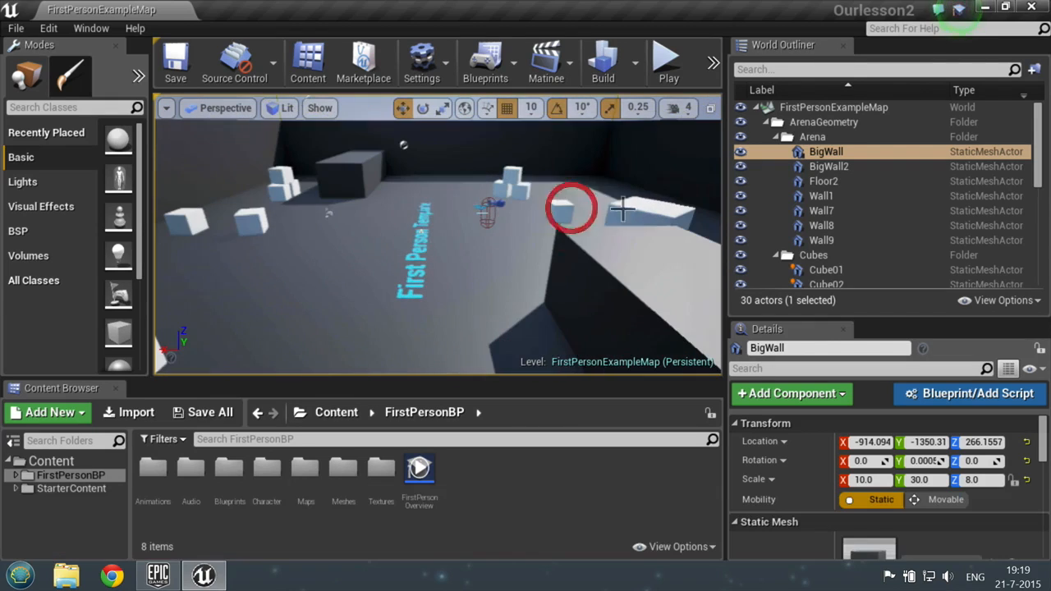
- Collapse the ArenaGeometry folder and show the actors inside the Lighting and RenderFX folders
{"action": "left_click", "coordinate": [764, 121]}
{"action": "left_click", "coordinate": [765, 137]}
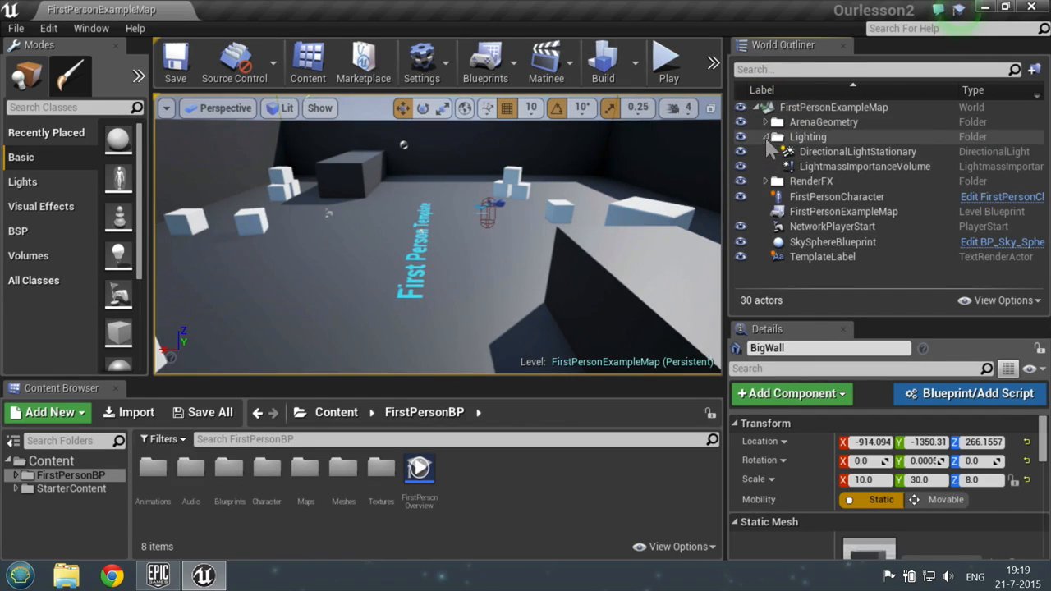
{"action": "left_click", "coordinate": [765, 137]}
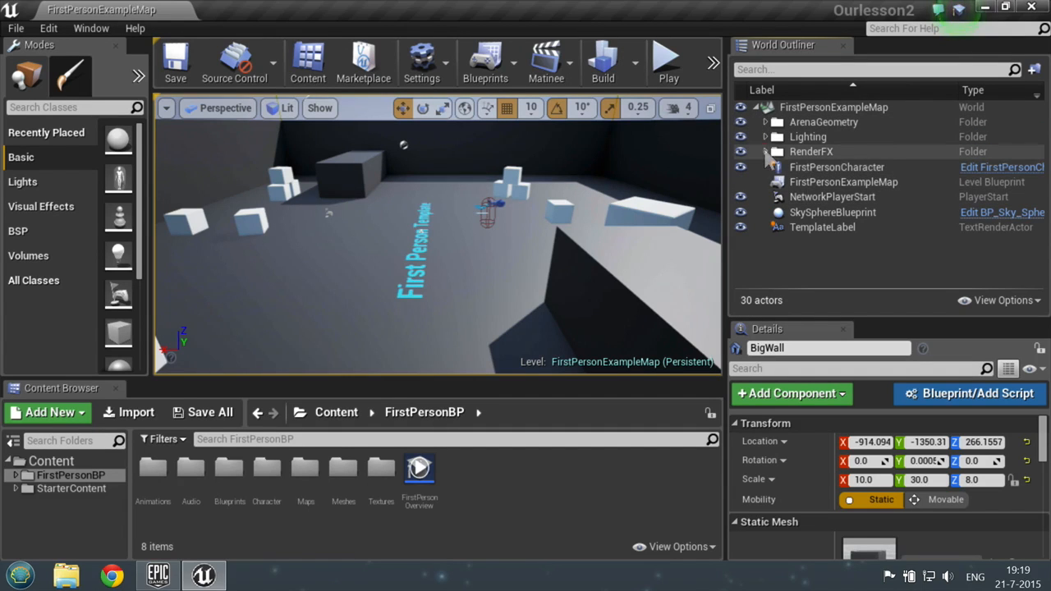
{"action": "left_click", "coordinate": [765, 151]}
{"action": "left_click", "coordinate": [765, 137]}
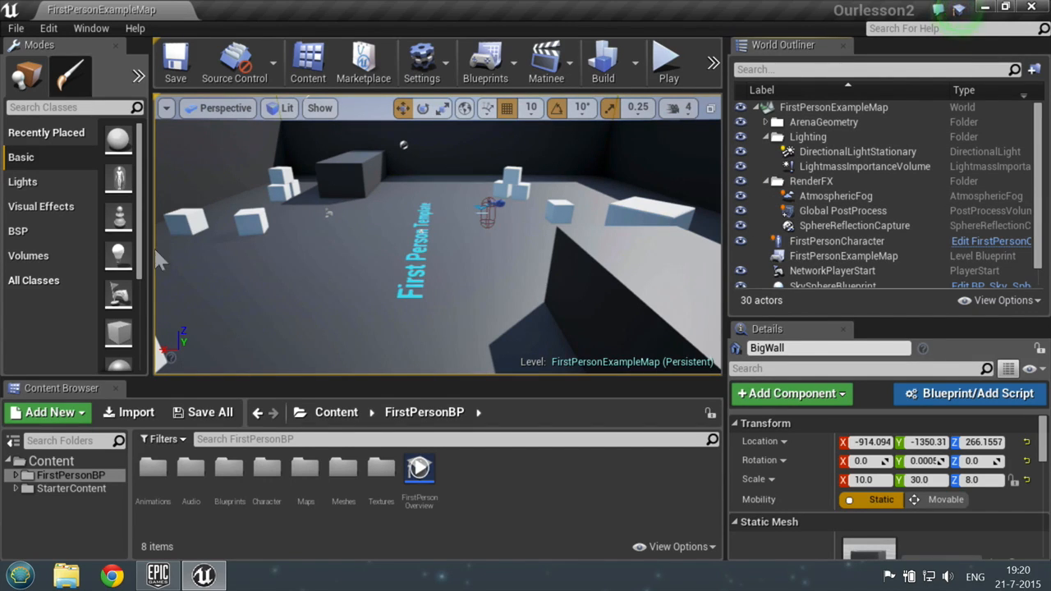
- Widen the Modes panel to reveal the placeable actor names, and open and exit the editor interface tutorial
{"action": "left_click_drag", "start_coordinate": [151, 245], "coordinate": [250, 241]}
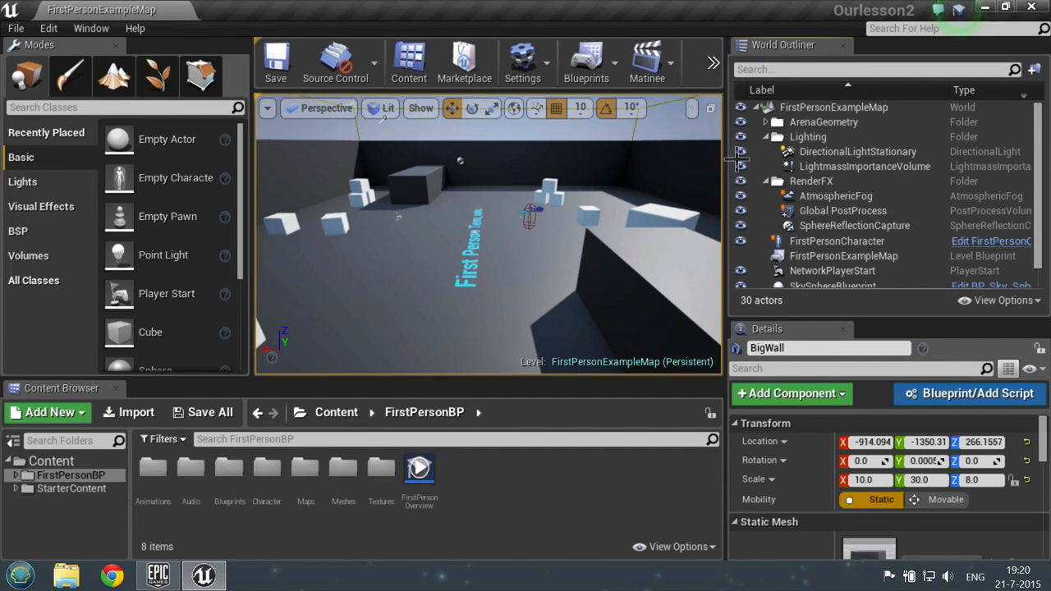
{"action": "left_click", "coordinate": [959, 8]}
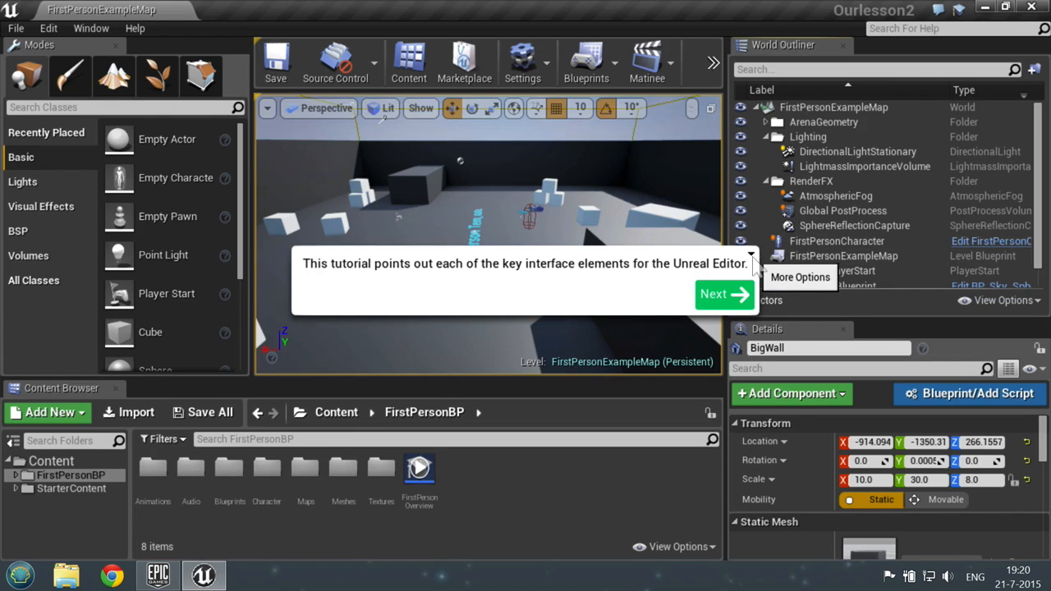
{"action": "left_click", "coordinate": [752, 257]}
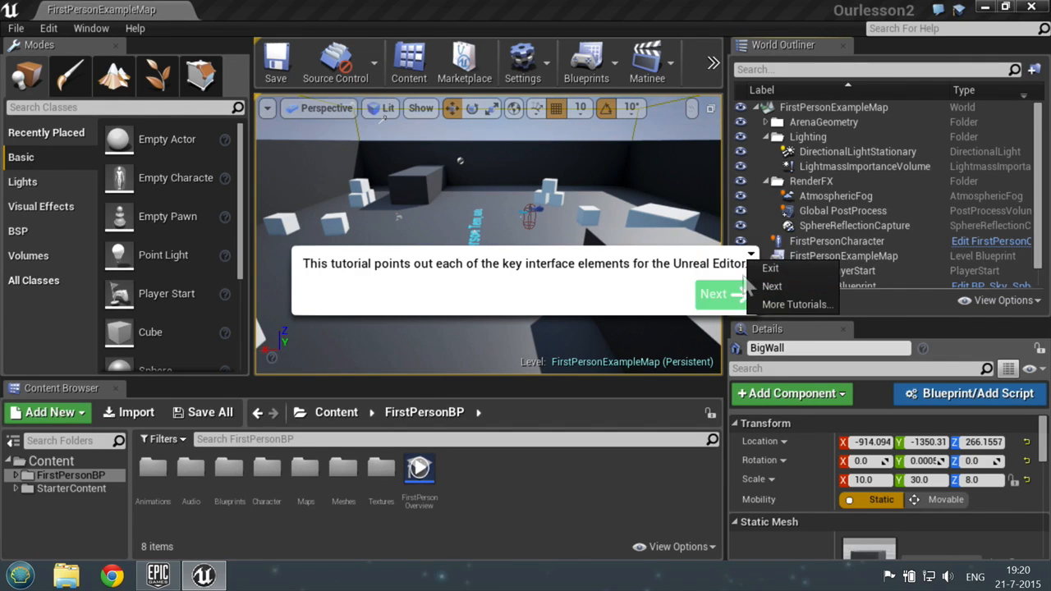
{"action": "left_click", "coordinate": [791, 270]}
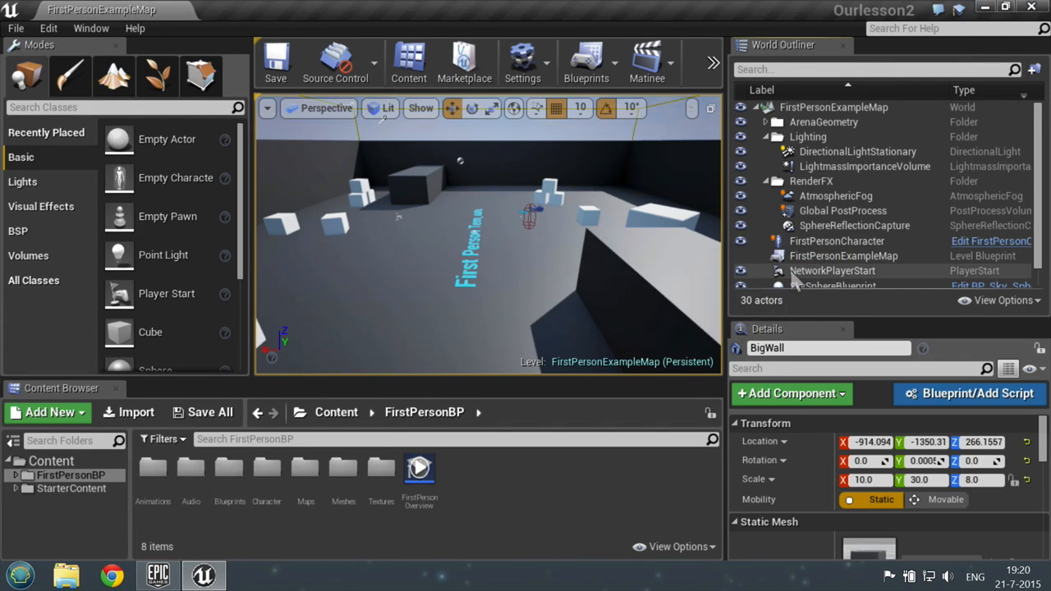
- Widen the level viewport at the World Outliner's expense until the toolbar shows Play and Launch
{"action": "right_click_drag", "start_coordinate": [605, 242], "coordinate": [605, 242]}
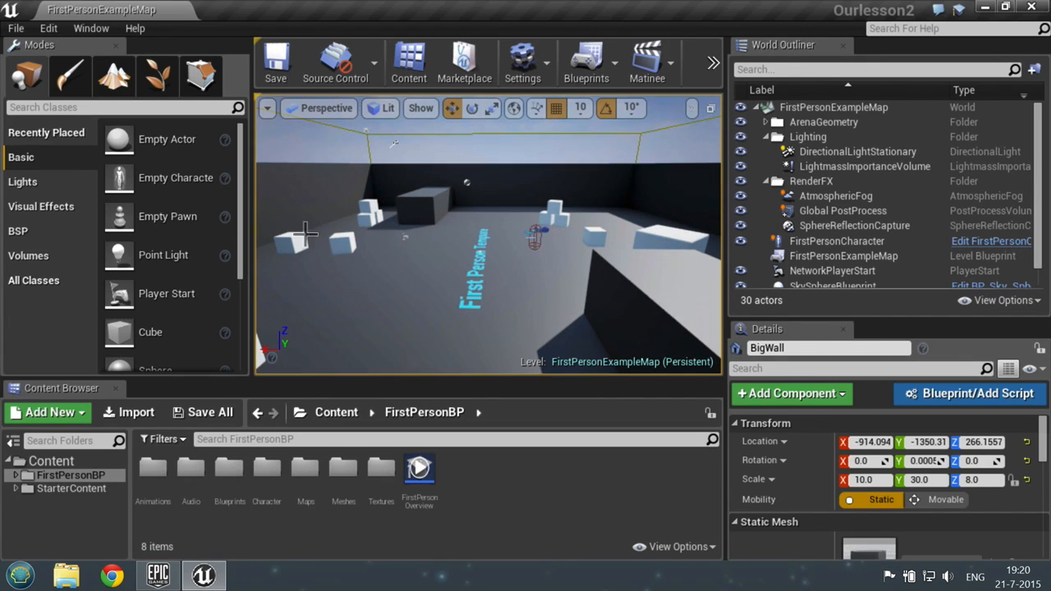
{"action": "left_click_drag", "start_coordinate": [719, 124], "coordinate": [750, 124]}
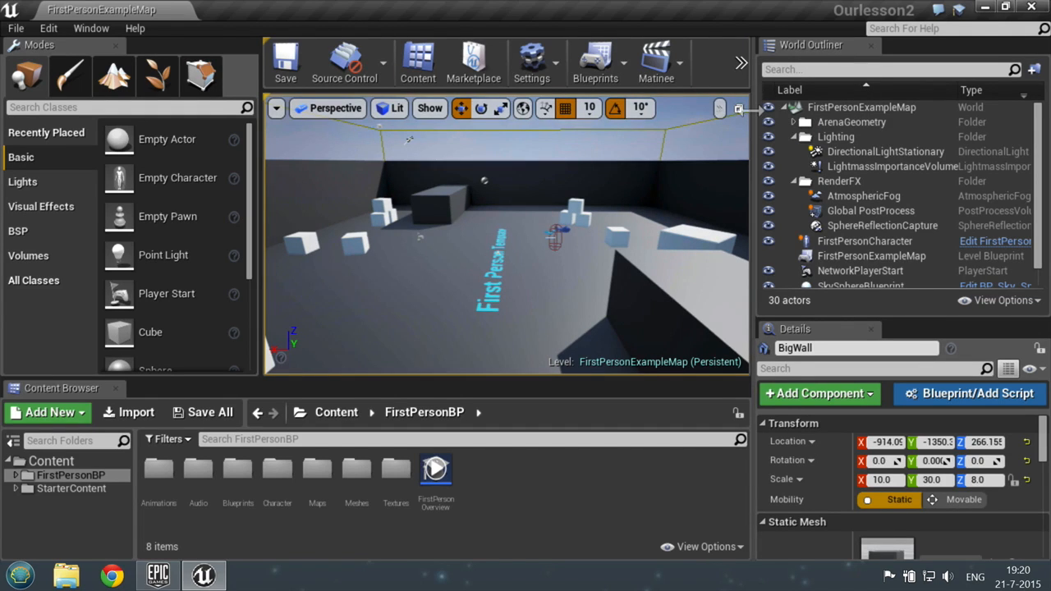
{"action": "left_click_drag", "start_coordinate": [742, 108], "coordinate": [961, 119]}
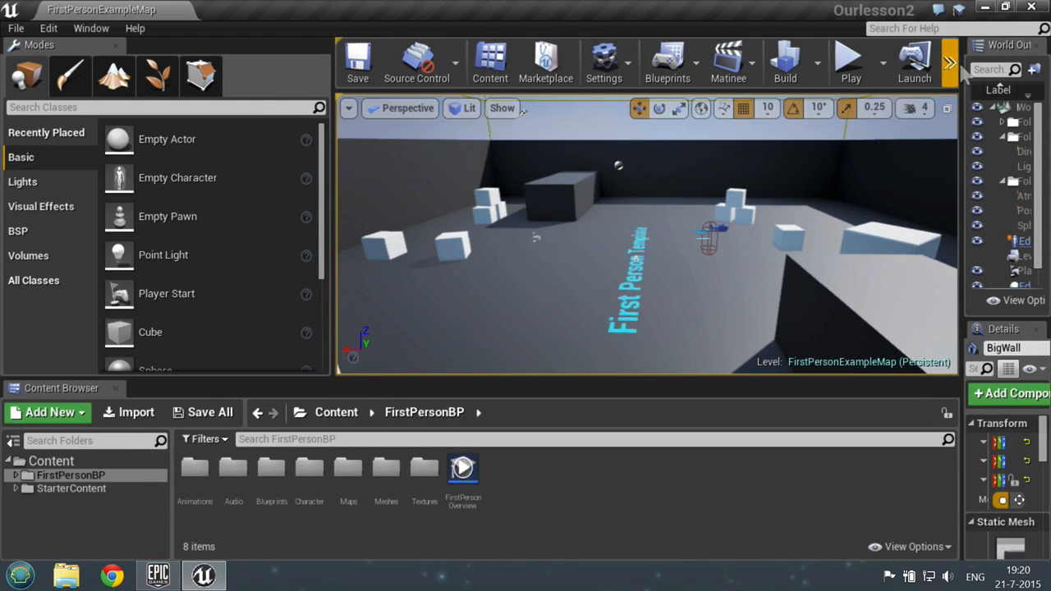
- Play the level in the viewport and walk the character forward, backward and sideways around the arena
{"action": "left_click", "coordinate": [848, 66]}
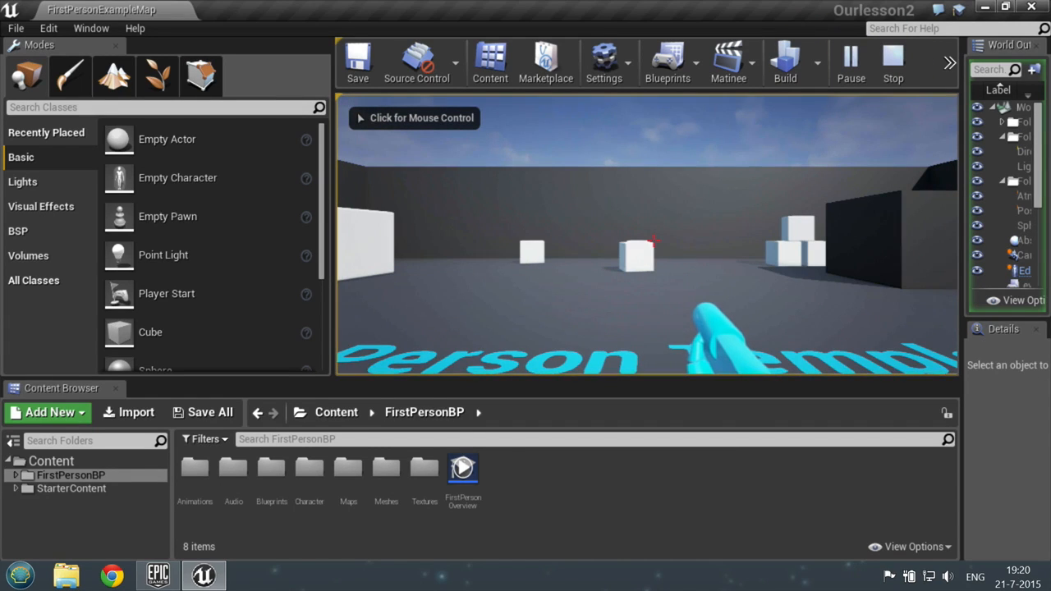
{"action": "key", "text": "w"}
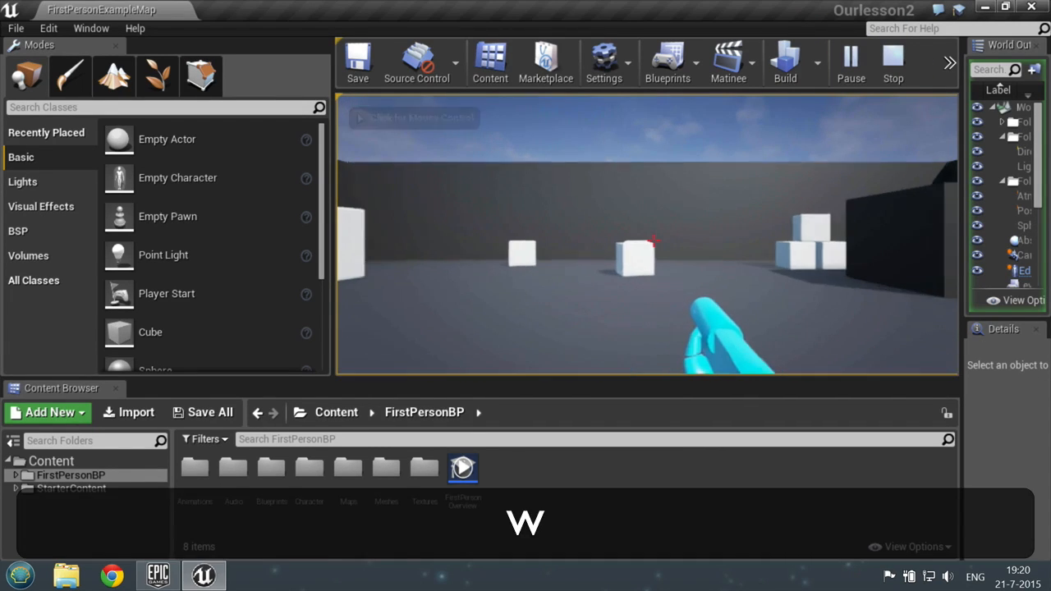
{"action": "left_click", "coordinate": [813, 99]}
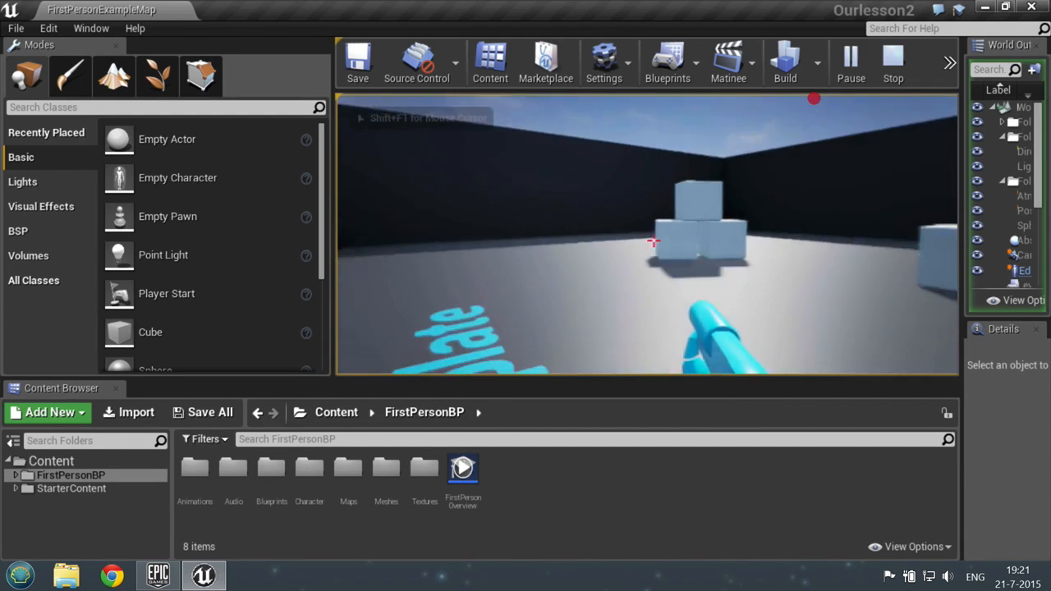
{"action": "key", "text": "w"}
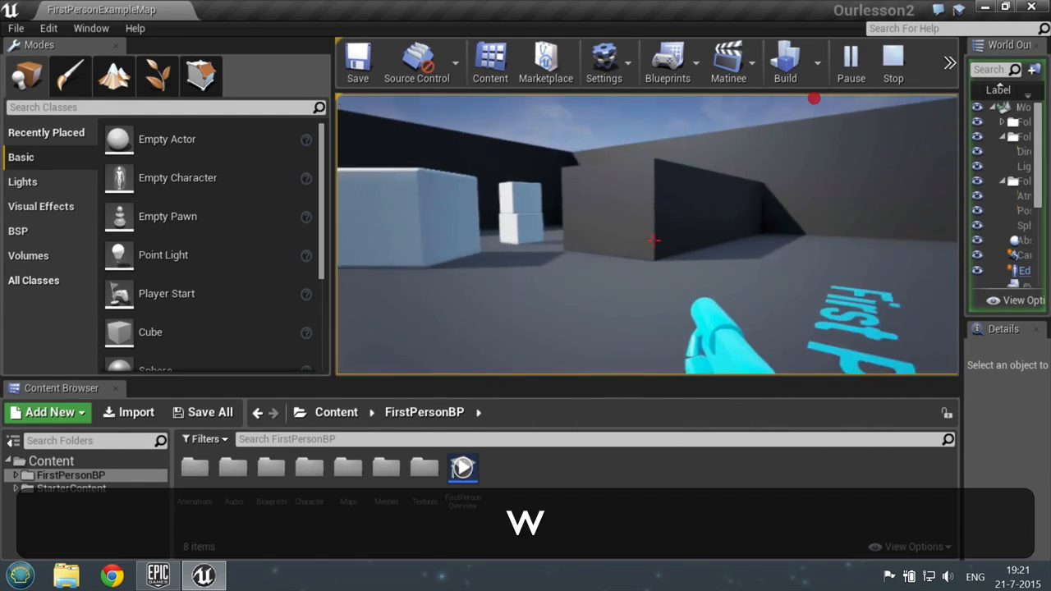
{"action": "key", "text": "s"}
{"action": "key", "text": "w"}
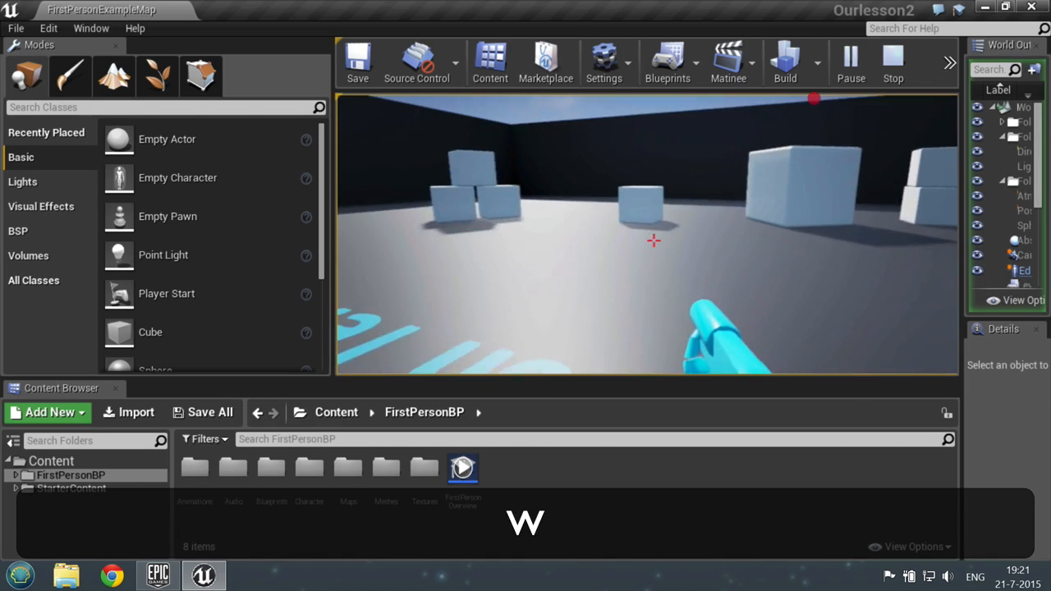
{"action": "key", "text": "s"}
{"action": "key", "text": "a"}
{"action": "key", "text": "d"}
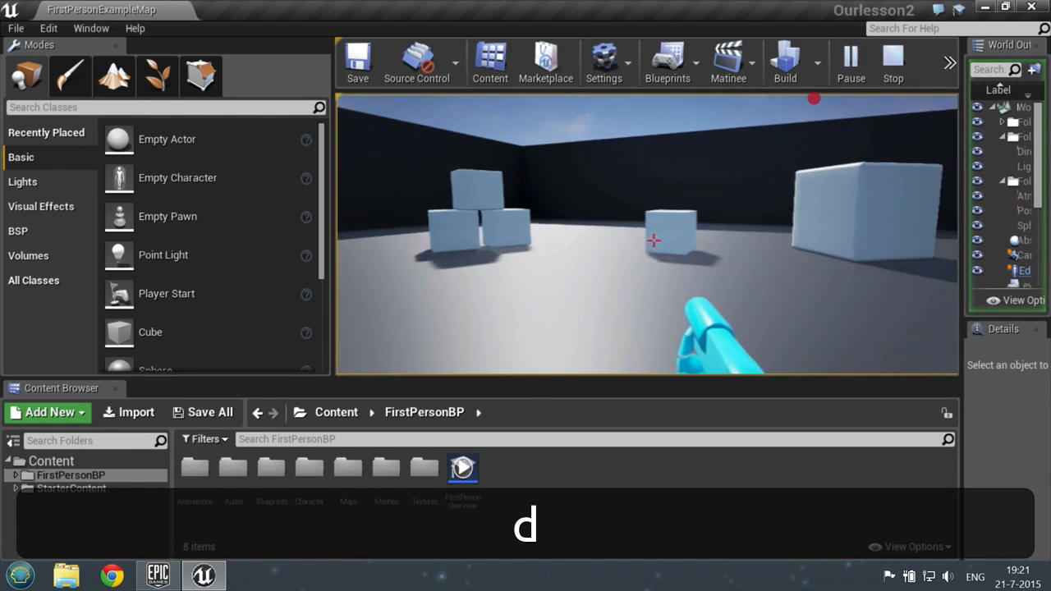
{"action": "key", "text": "s"}
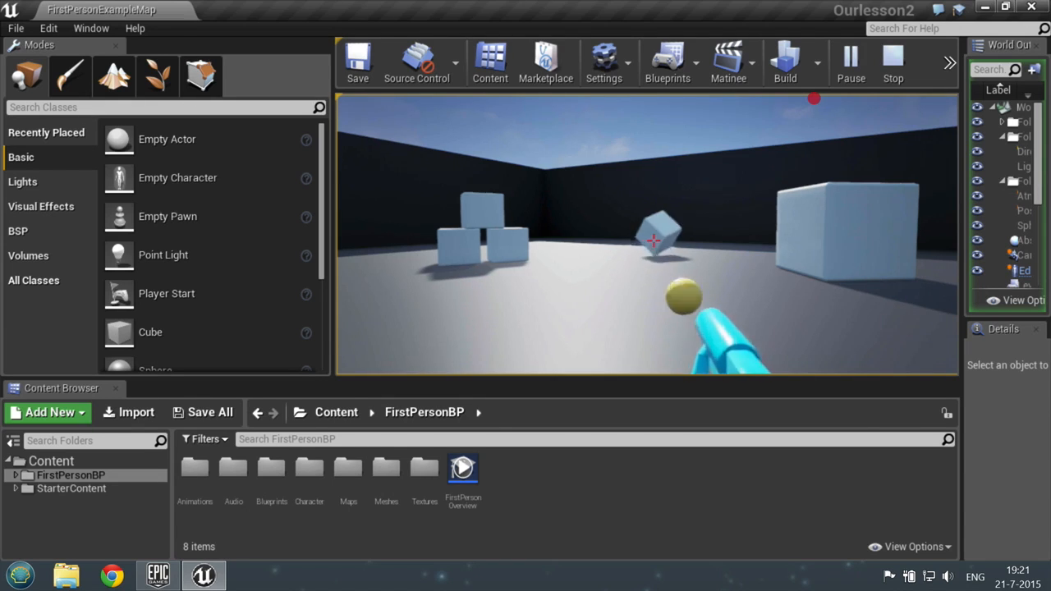
- Shoot at the stacked and single cubes while moving through the arena, and end the play session
{"action": "left_click", "coordinate": [653, 240]}
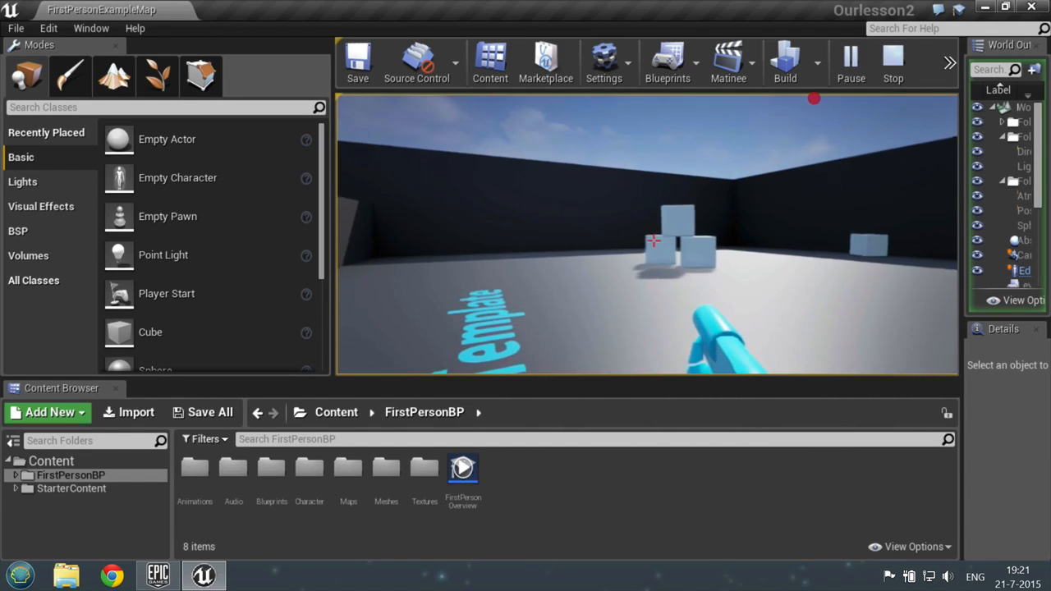
{"action": "key", "text": "w"}
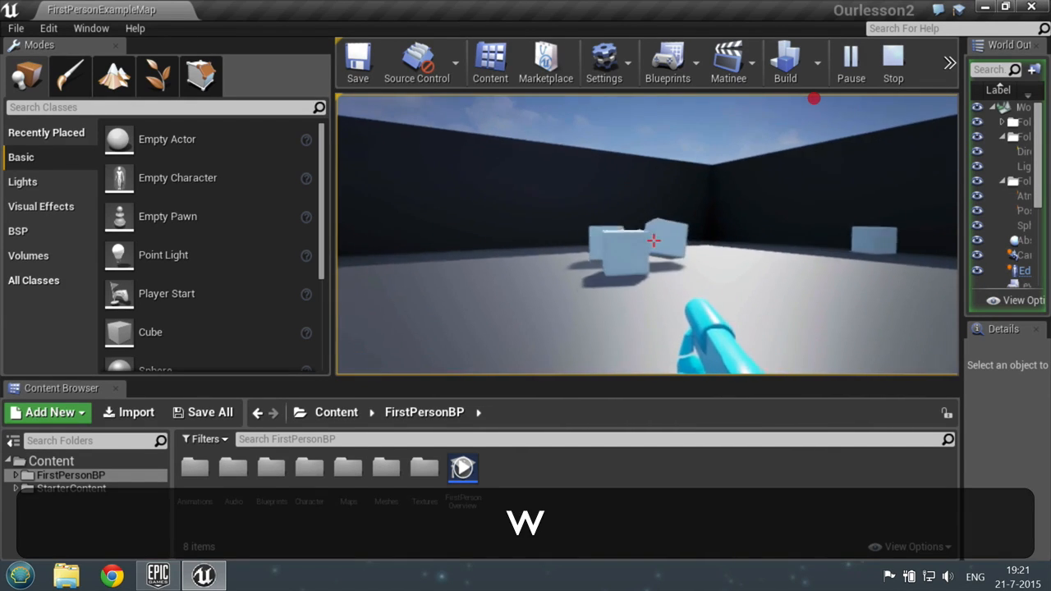
{"action": "key", "text": "a"}
{"action": "left_click", "coordinate": [653, 239]}
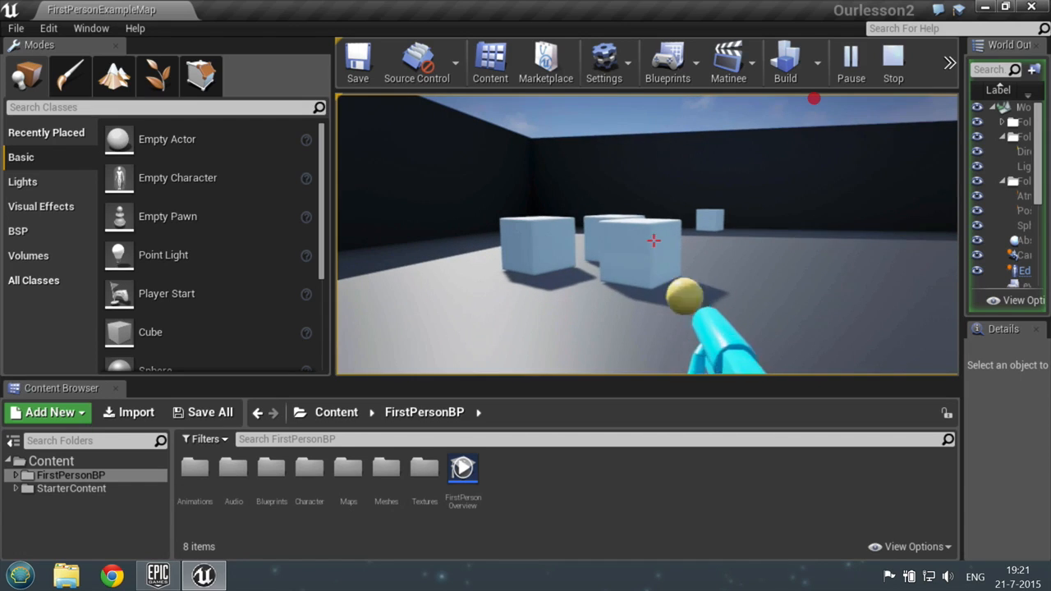
{"action": "key", "text": "w"}
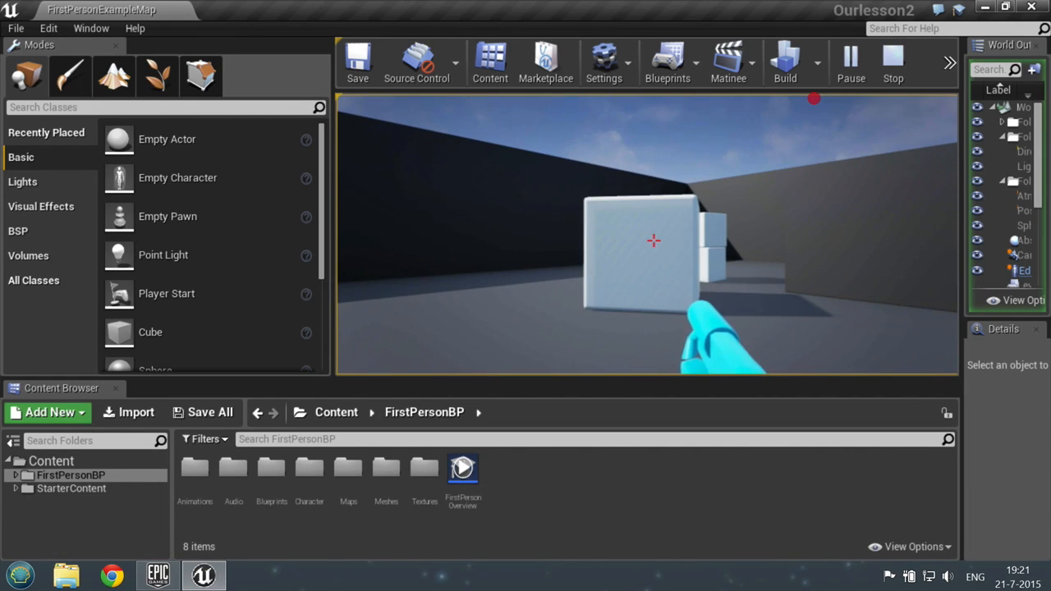
{"action": "key", "text": "d"}
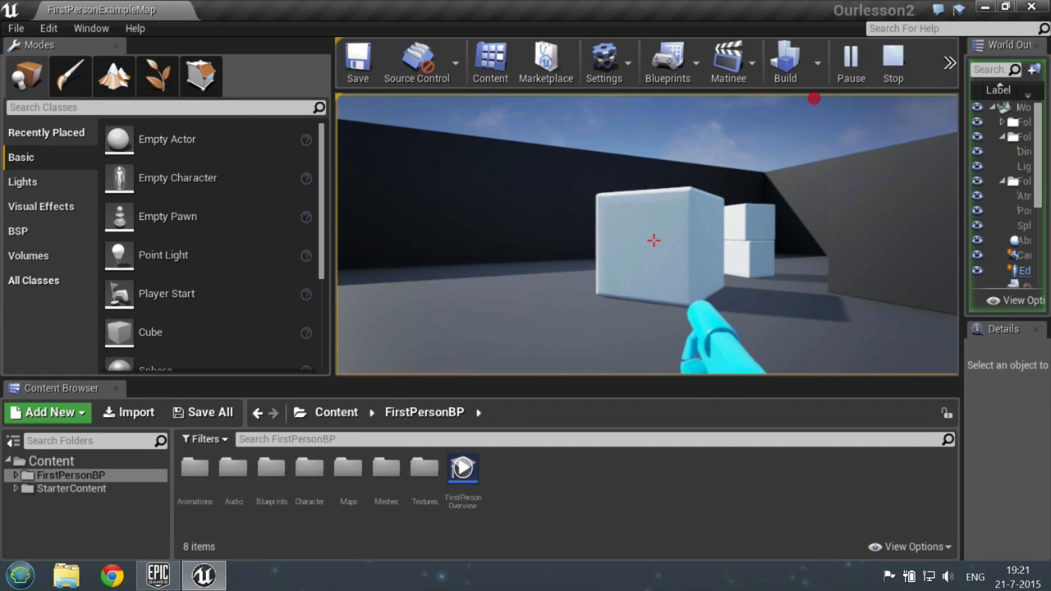
{"action": "key", "text": "d"}
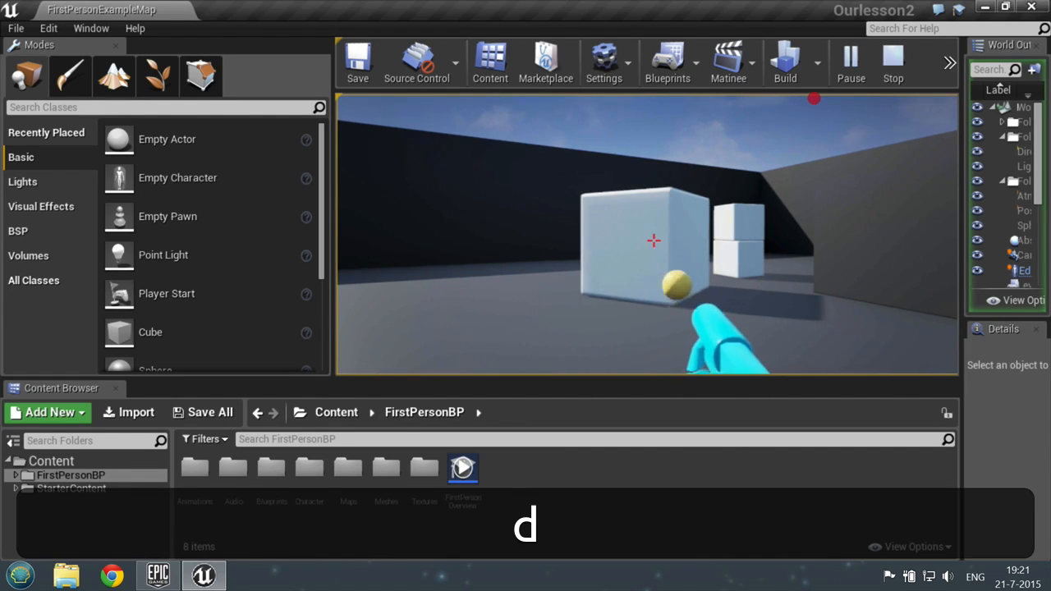
{"action": "key", "text": "w"}
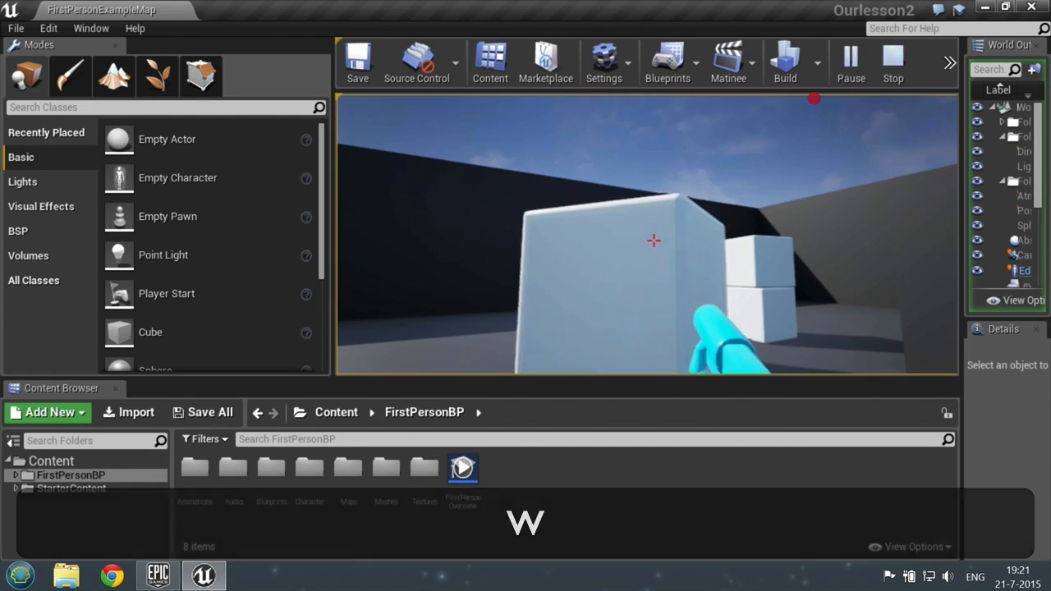
{"action": "left_click", "coordinate": [813, 98]}
{"action": "key", "text": "s"}
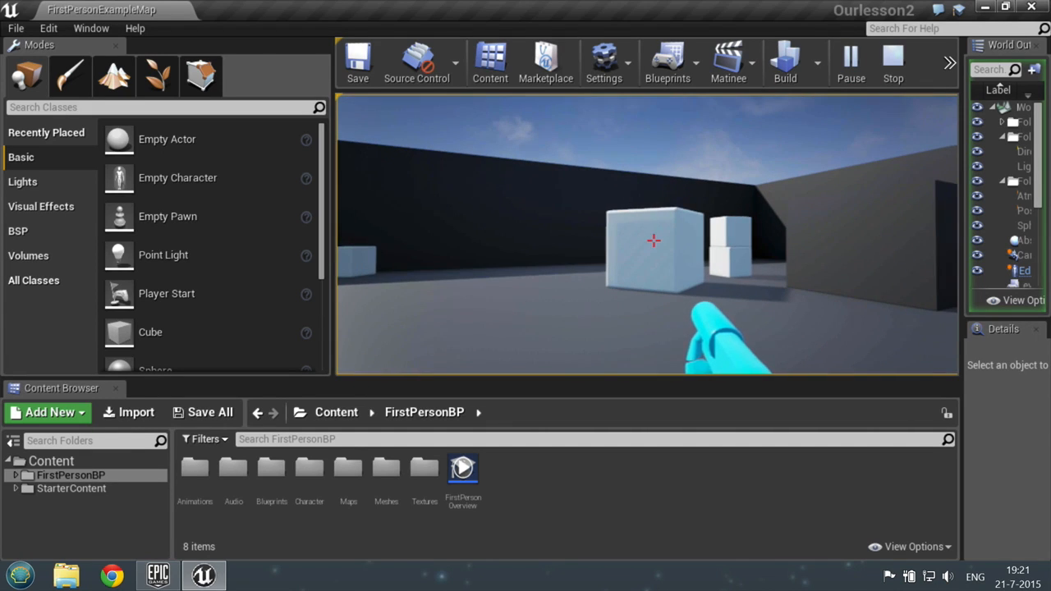
{"action": "key", "text": "Escape"}
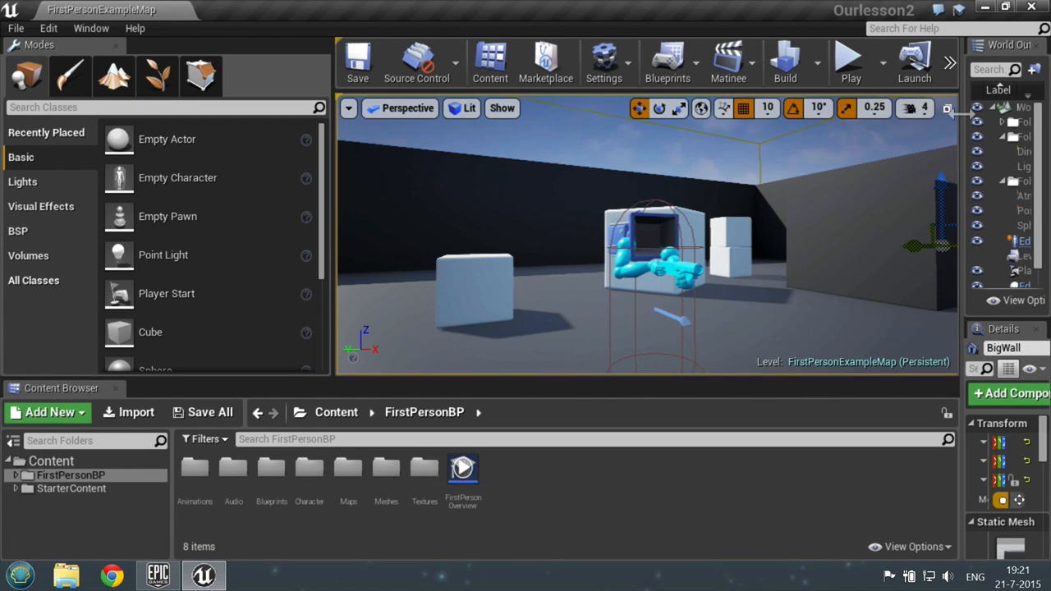
- Widen the World Outliner and Details panels again and examine the build, play and launch commands
{"action": "left_click_drag", "start_coordinate": [960, 115], "coordinate": [772, 146]}
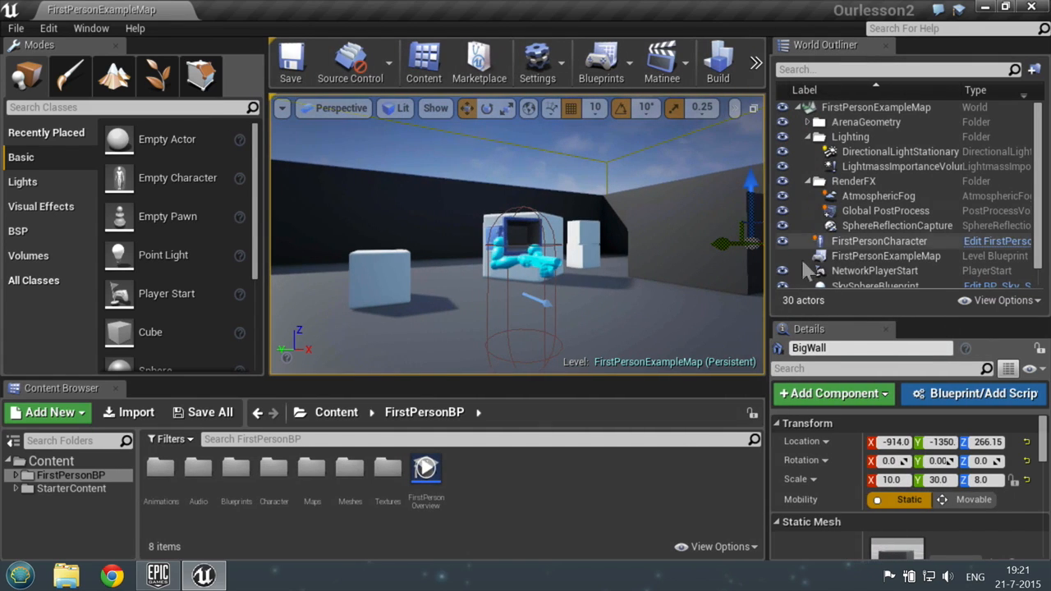
{"action": "left_click", "coordinate": [755, 65]}
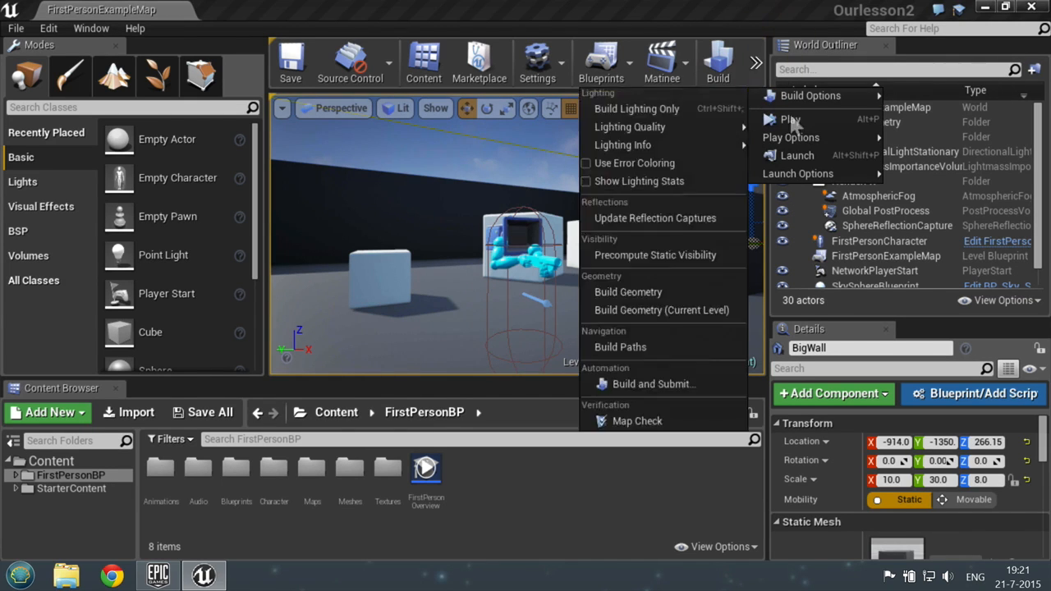
{"action": "mouse_move", "coordinate": [789, 141]}
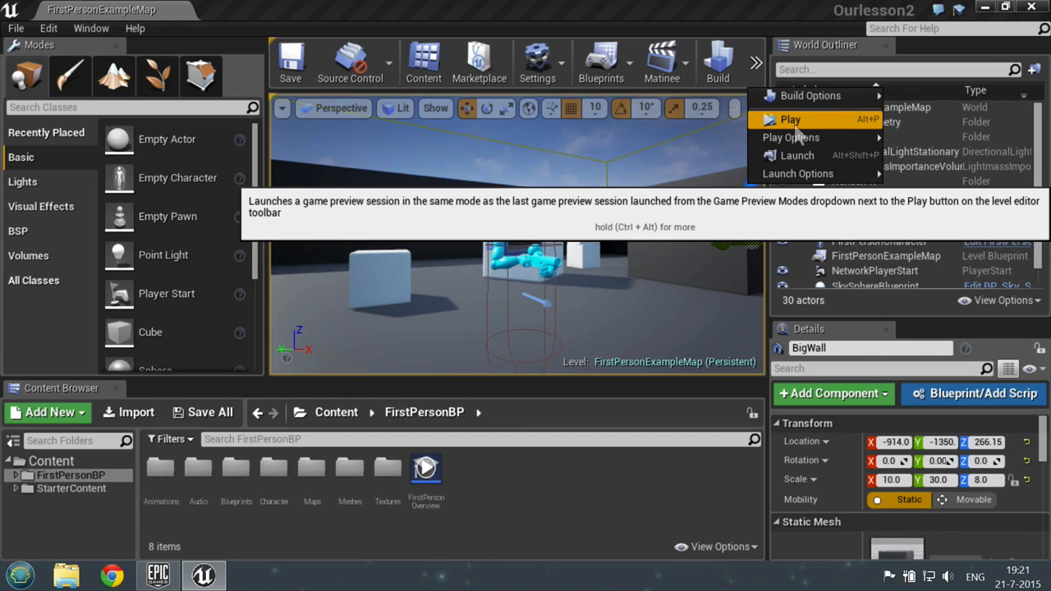
{"action": "mouse_move", "coordinate": [791, 104]}
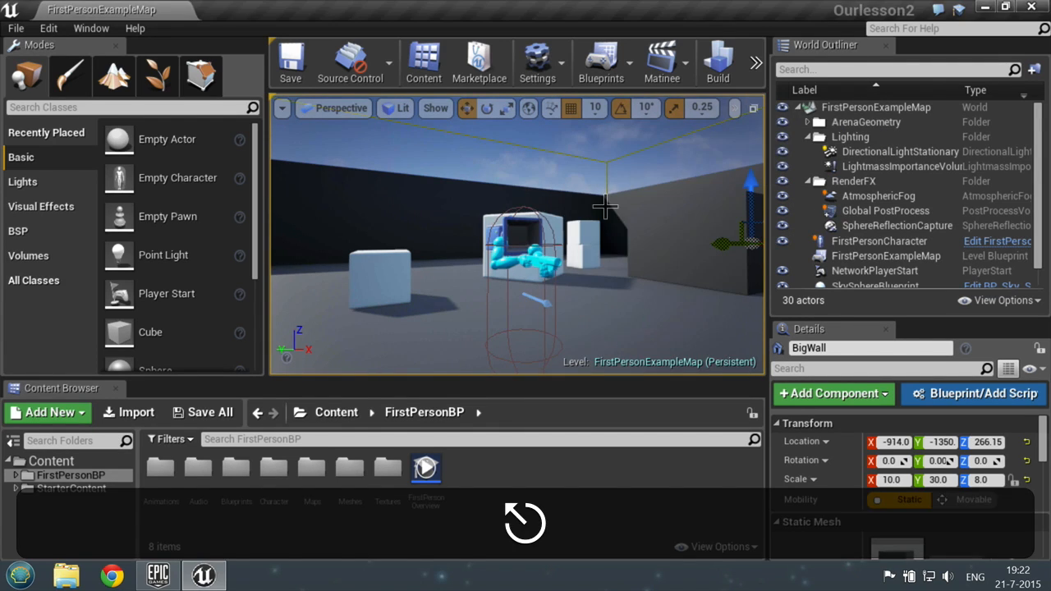
{"action": "mouse_move", "coordinate": [606, 211]}
{"action": "right_mouse_down"}
{"action": "mouse_move", "coordinate": [680, 211]}
{"action": "mouse_move", "coordinate": [680, 186]}
{"action": "mouse_move", "coordinate": [697, 184]}
{"action": "right_mouse_up"}
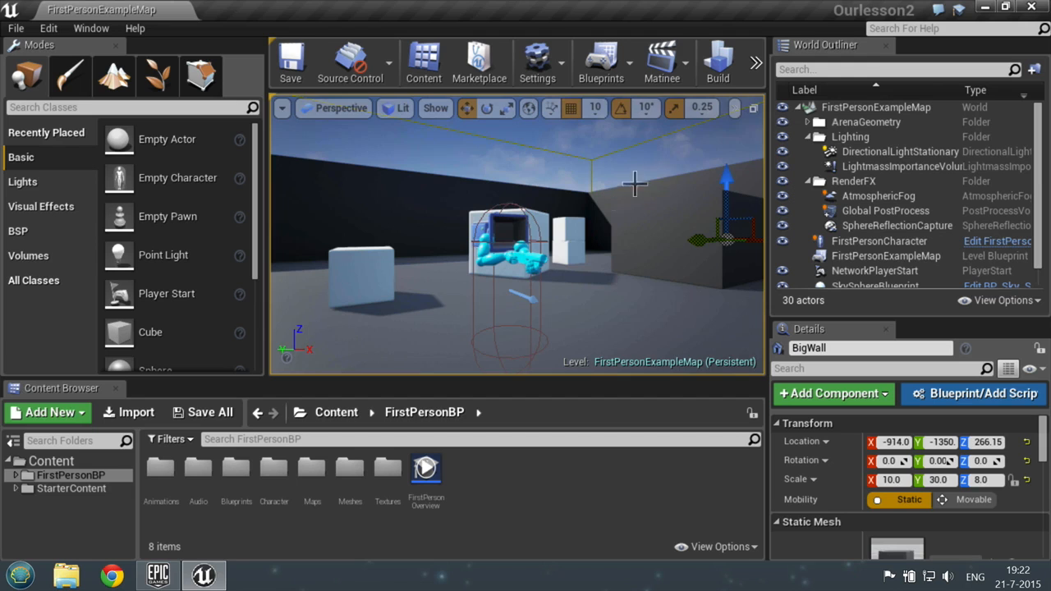
- Examine the available play modes, spawn locations and multiplayer settings in the play options
{"action": "left_click", "coordinate": [755, 63]}
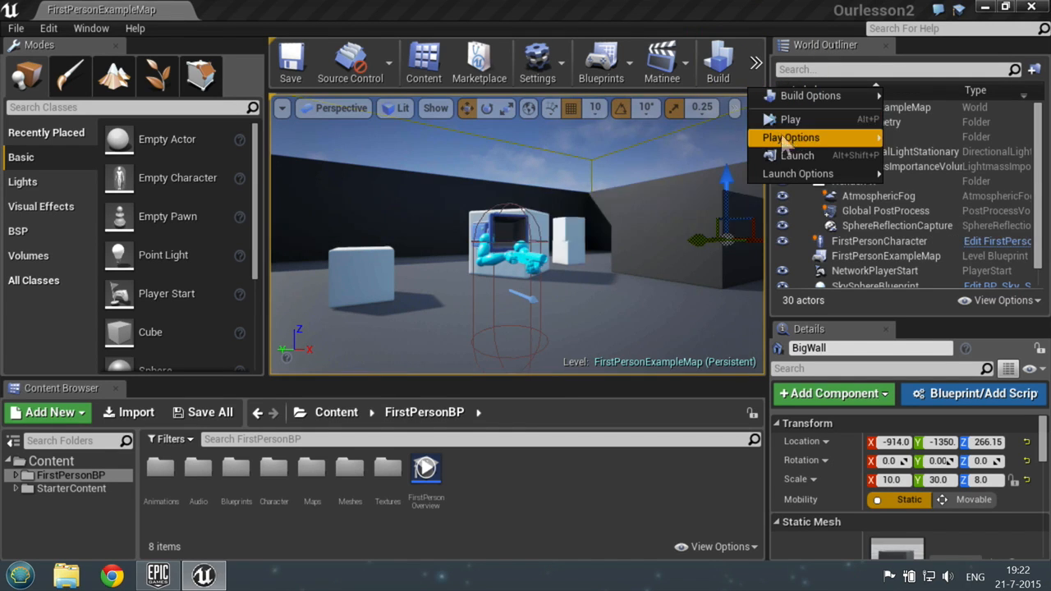
{"action": "mouse_move", "coordinate": [789, 138]}
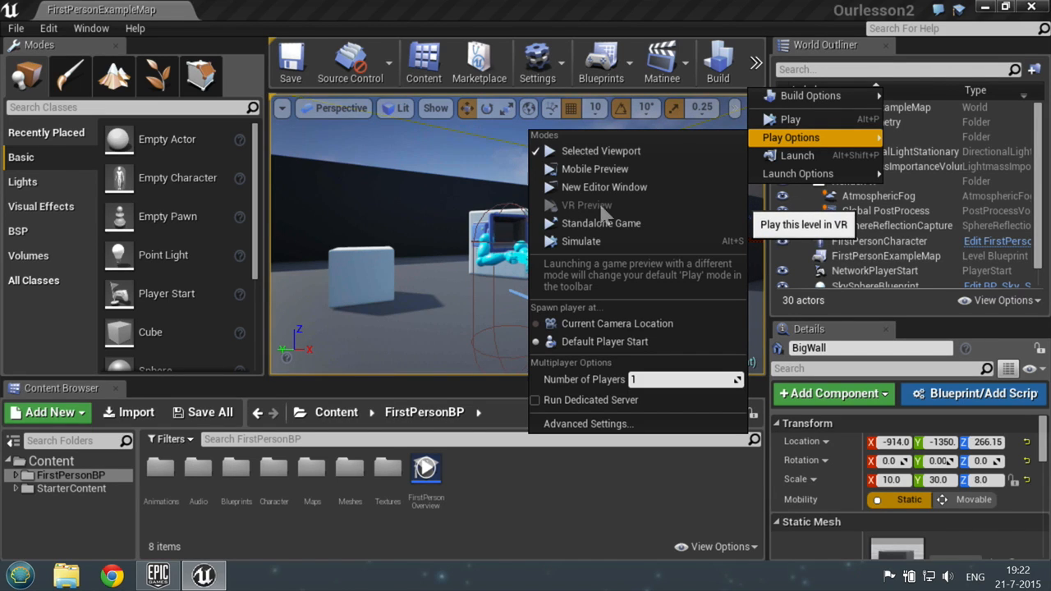
{"action": "left_click", "coordinate": [412, 300]}
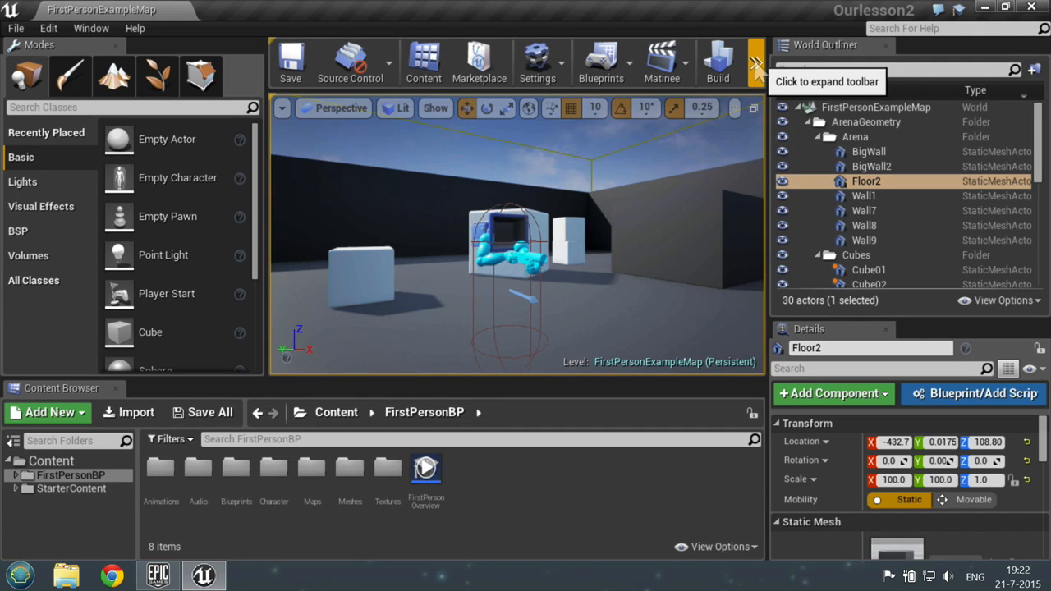
{"action": "left_click", "coordinate": [755, 66]}
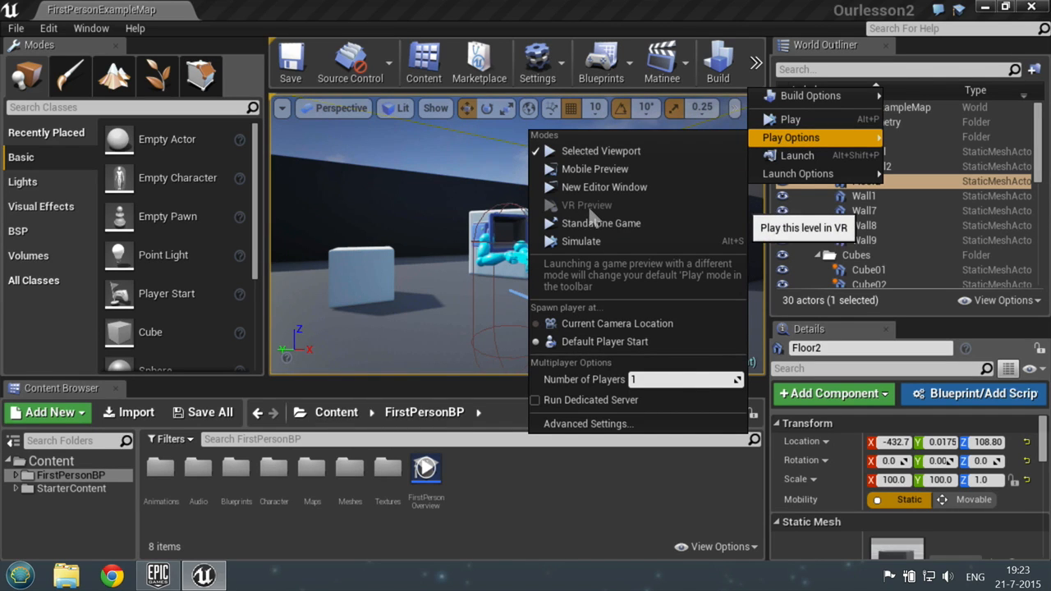
{"action": "left_click", "coordinate": [453, 208]}
- Fly the viewport camera around the arena and look down on the cubes and the First Person Template floor text
{"action": "left_click", "coordinate": [451, 209]}
{"action": "right_click_drag", "start_coordinate": [451, 208], "coordinate": [458, 238]}
{"action": "key", "text": "e"}
{"action": "key", "text": "a"}
{"action": "right_click_drag", "start_coordinate": [549, 224], "coordinate": [443, 250]}
{"action": "key", "text": "d"}
{"action": "key", "text": "w"}
{"action": "right_click_drag", "start_coordinate": [489, 195], "coordinate": [550, 221]}
{"action": "key", "text": "s"}
{"action": "key", "text": "d"}
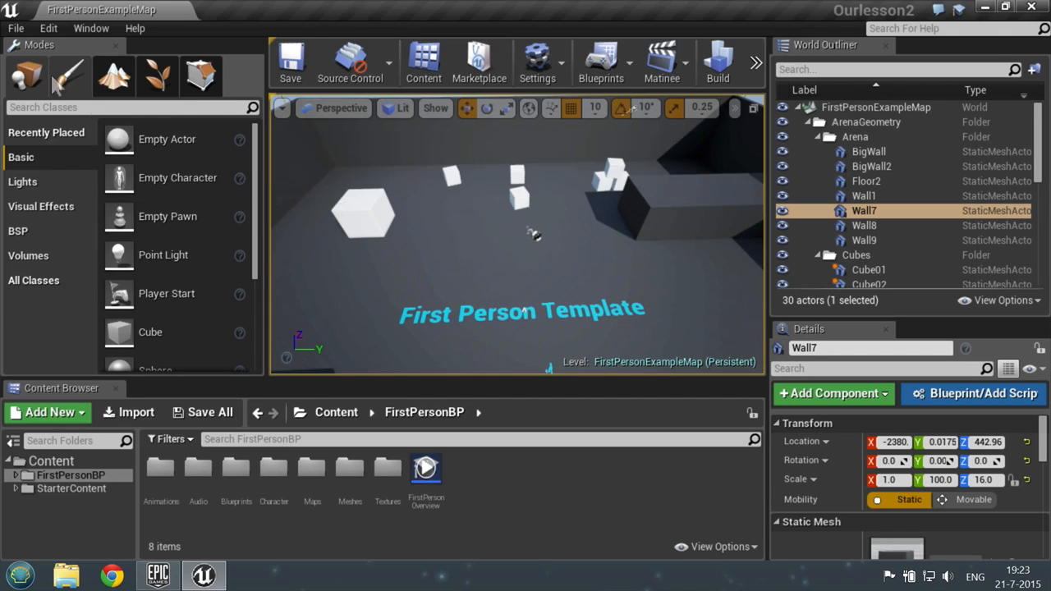
- Create a new level from the Default template
{"action": "left_click", "coordinate": [16, 30]}
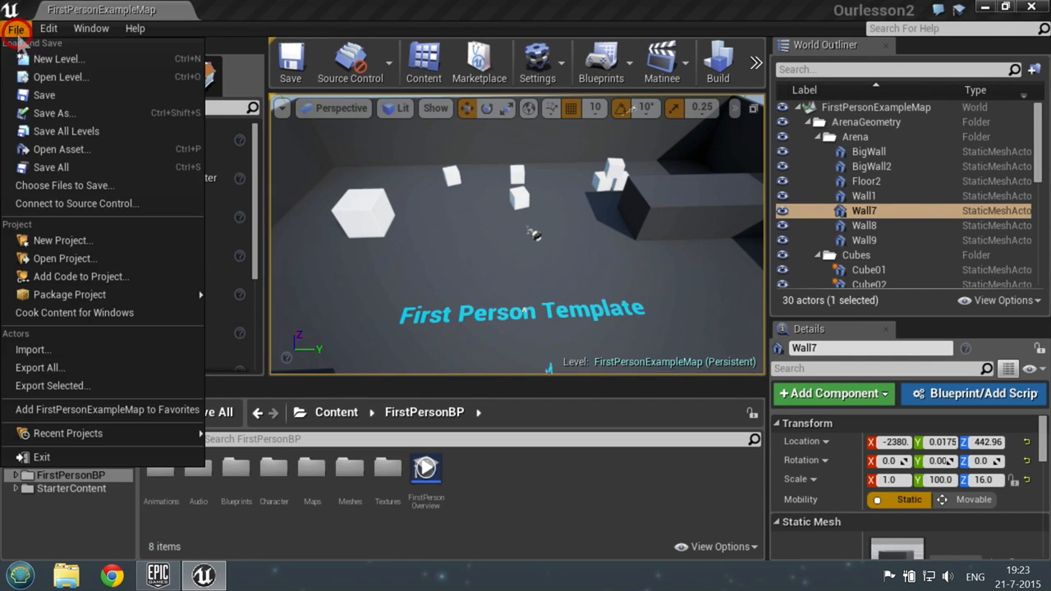
{"action": "left_click", "coordinate": [69, 61]}
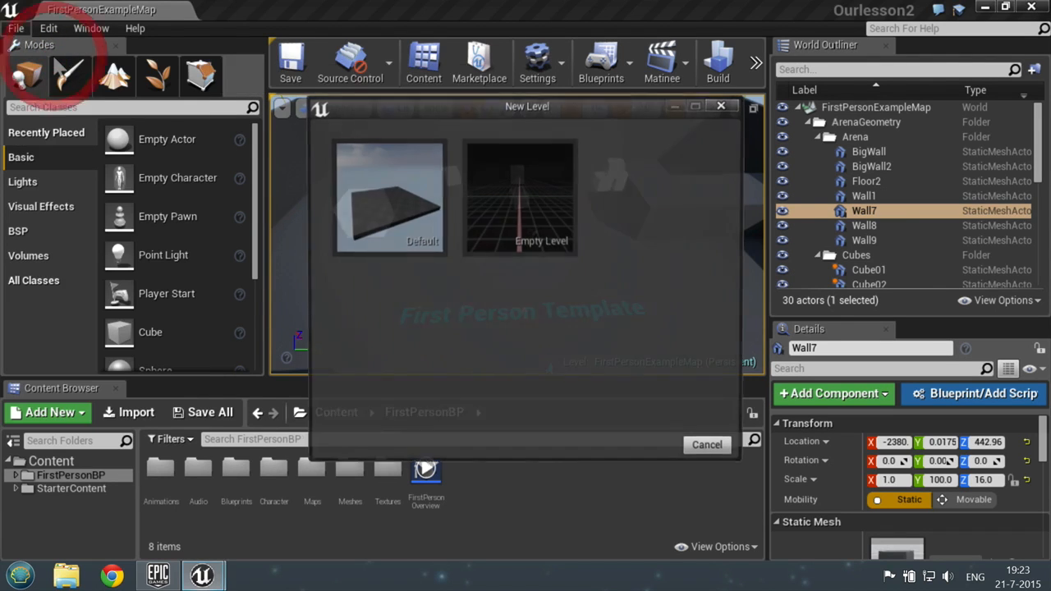
{"action": "left_click", "coordinate": [392, 218]}
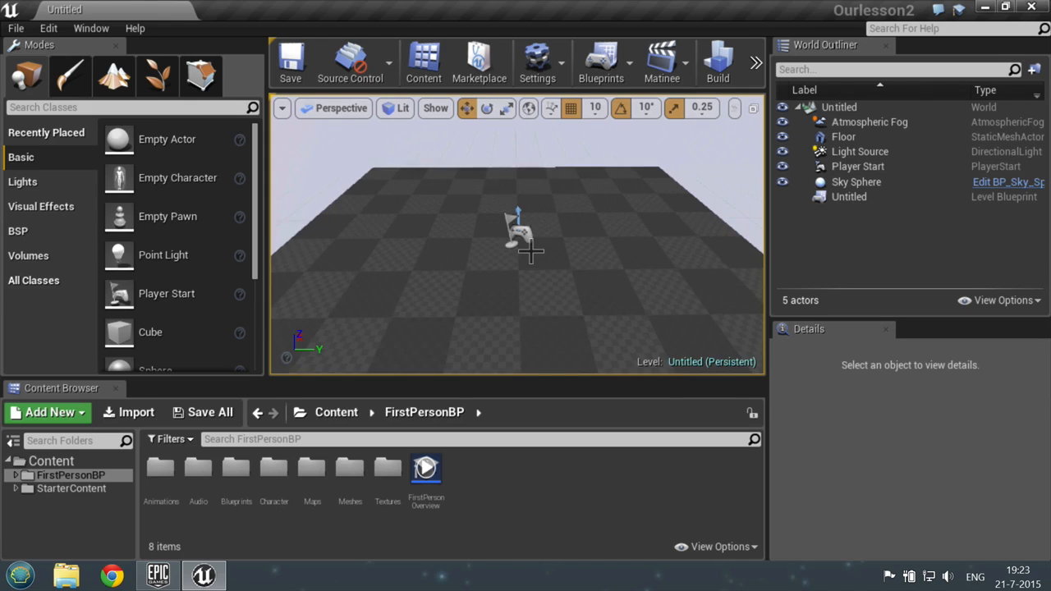
{"action": "scroll", "coordinate": [531, 251], "scroll_direction": "down", "scroll_amount": 5}
{"action": "scroll", "coordinate": [522, 246], "scroll_direction": "up", "scroll_amount": 10}
{"action": "scroll", "coordinate": [523, 243], "scroll_direction": "down", "scroll_amount": 4}
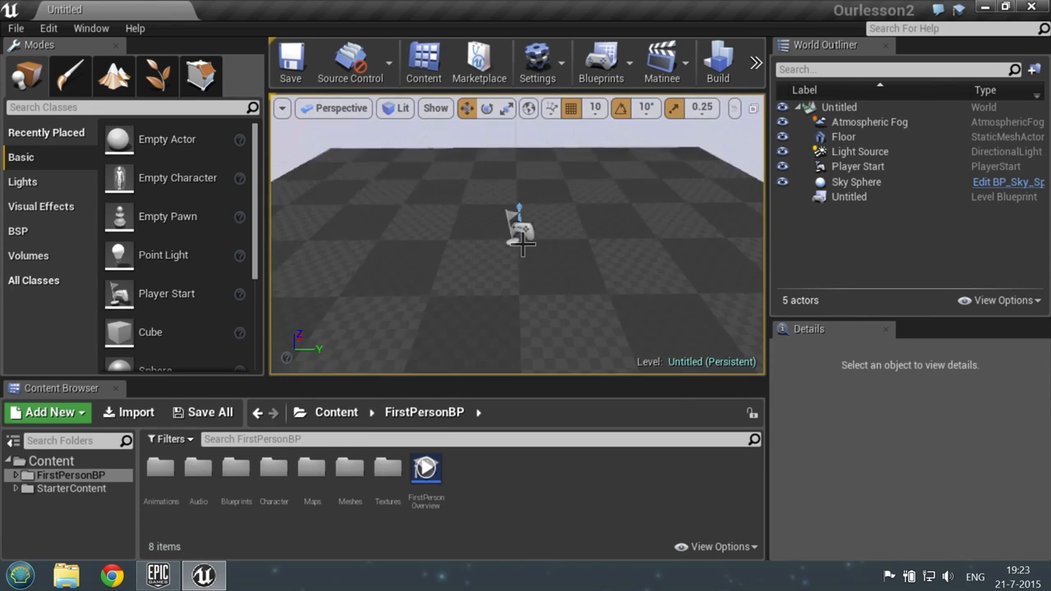
{"action": "scroll", "coordinate": [522, 244], "scroll_direction": "down", "scroll_amount": 2}
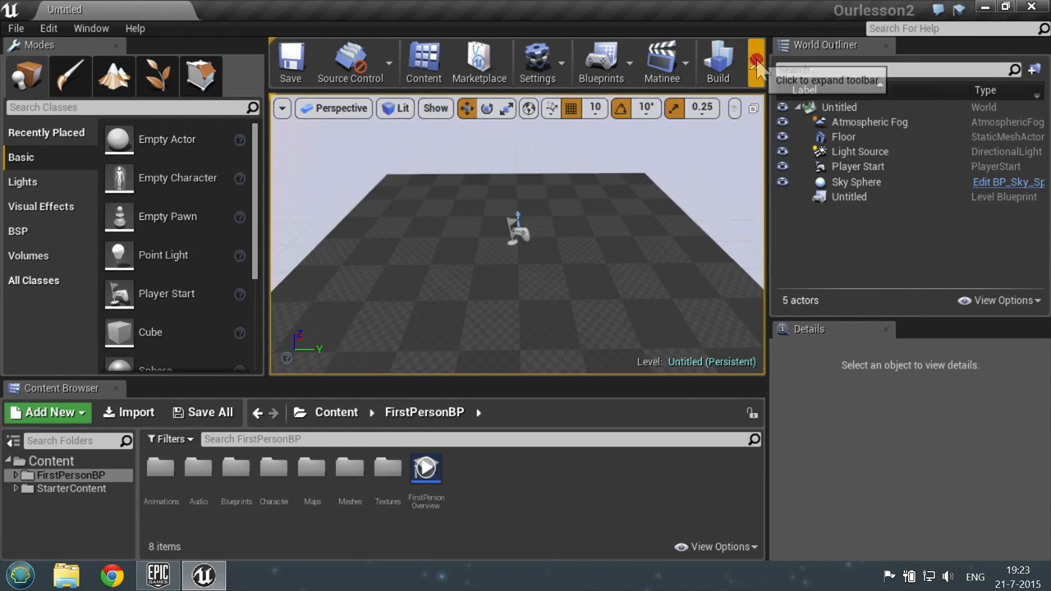
- Play the new level, walk the character around on the floor, and end the play session
{"action": "left_click", "coordinate": [756, 65]}
{"action": "left_click", "coordinate": [792, 119]}
{"action": "left_click", "coordinate": [754, 139]}
{"action": "key", "text": "w"}
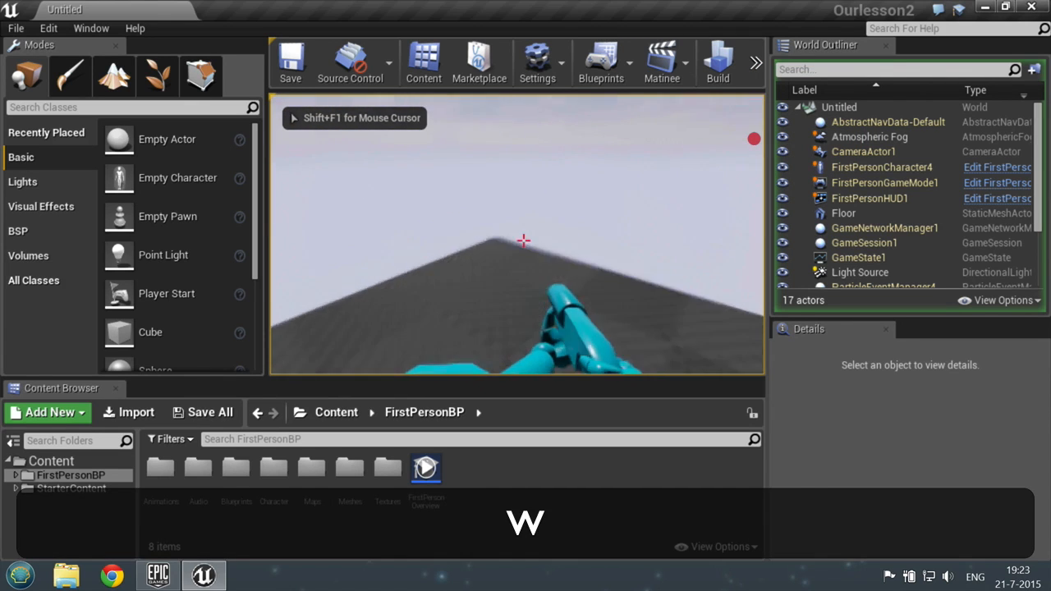
{"action": "key", "text": "a"}
{"action": "key", "text": "w"}
{"action": "key", "text": "d"}
{"action": "left_click", "coordinate": [746, 137]}
{"action": "key", "text": "Escape"}
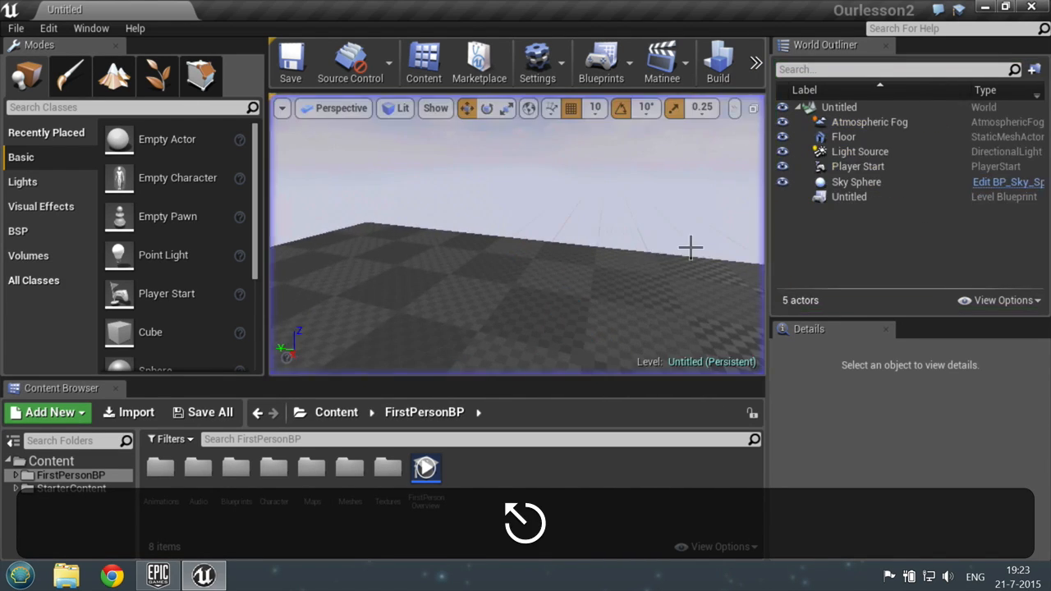
- Switch the editor to Landscape mode
{"action": "scroll", "coordinate": [526, 249], "scroll_direction": "down", "scroll_amount": 7}
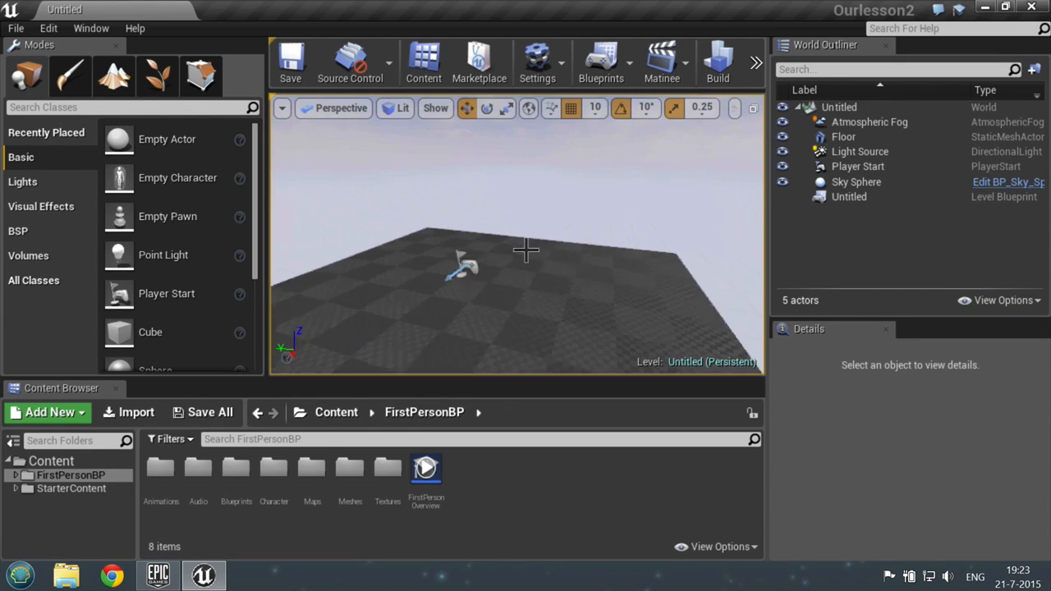
{"action": "scroll", "coordinate": [448, 253], "scroll_direction": "up", "scroll_amount": 4}
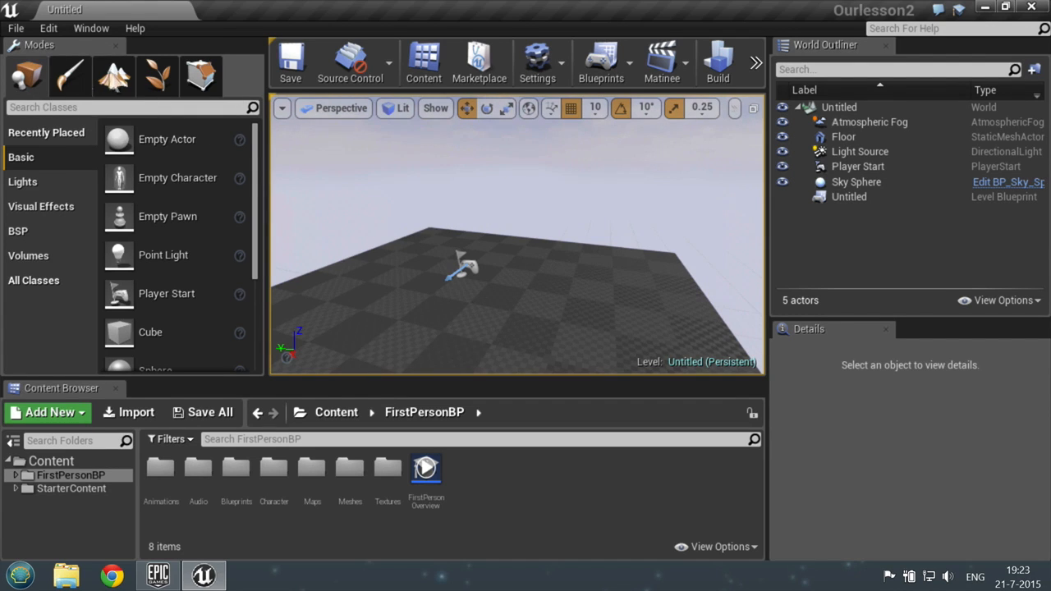
{"action": "left_click", "coordinate": [115, 78]}
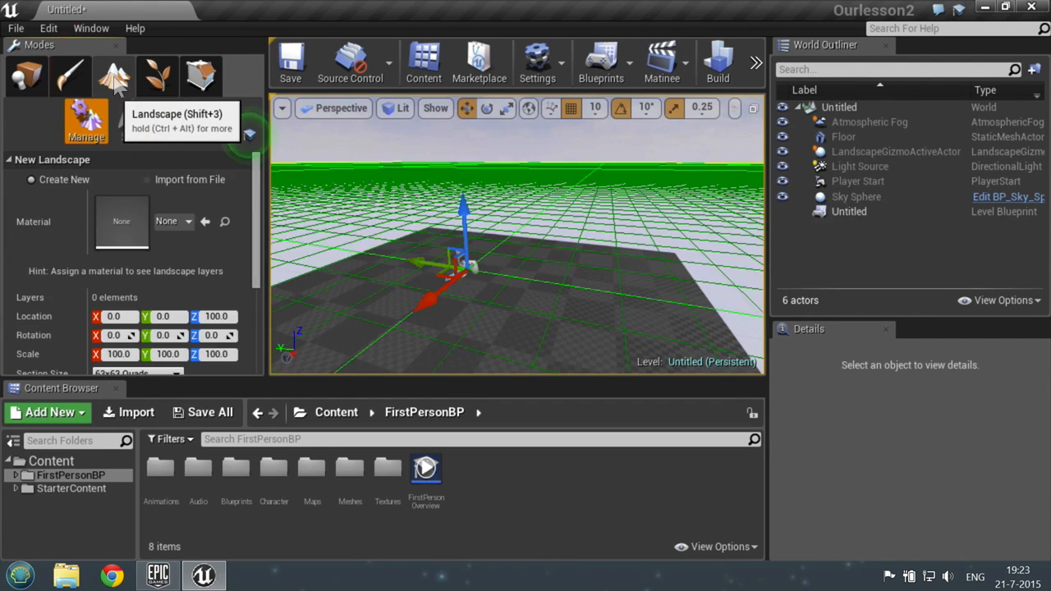
- View the welcome page of the Landscape Manage Mode tutorial and exit the tutorial
{"action": "left_click", "coordinate": [249, 134]}
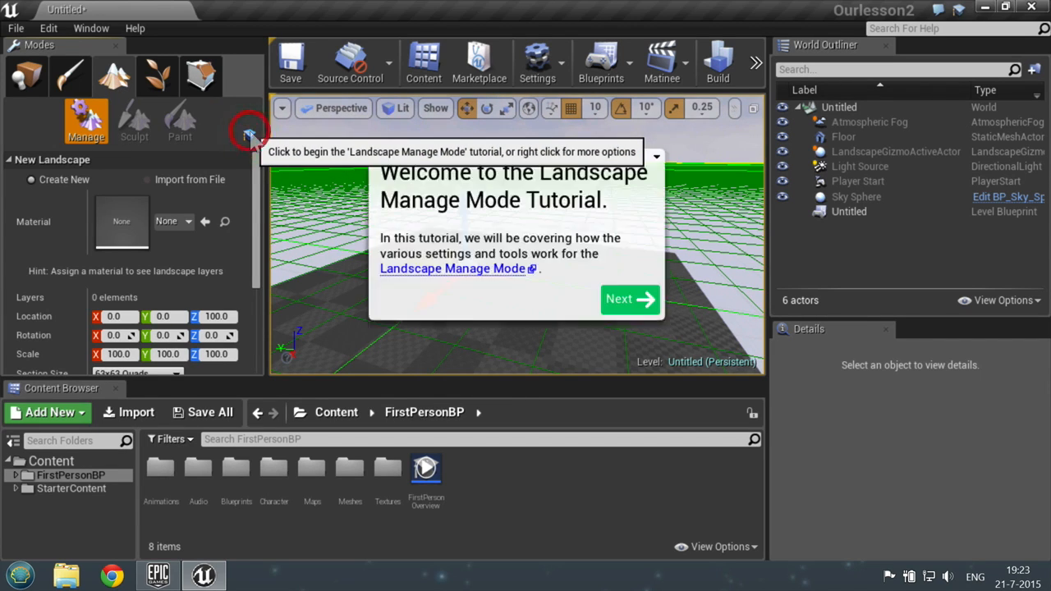
{"action": "left_click", "coordinate": [656, 157]}
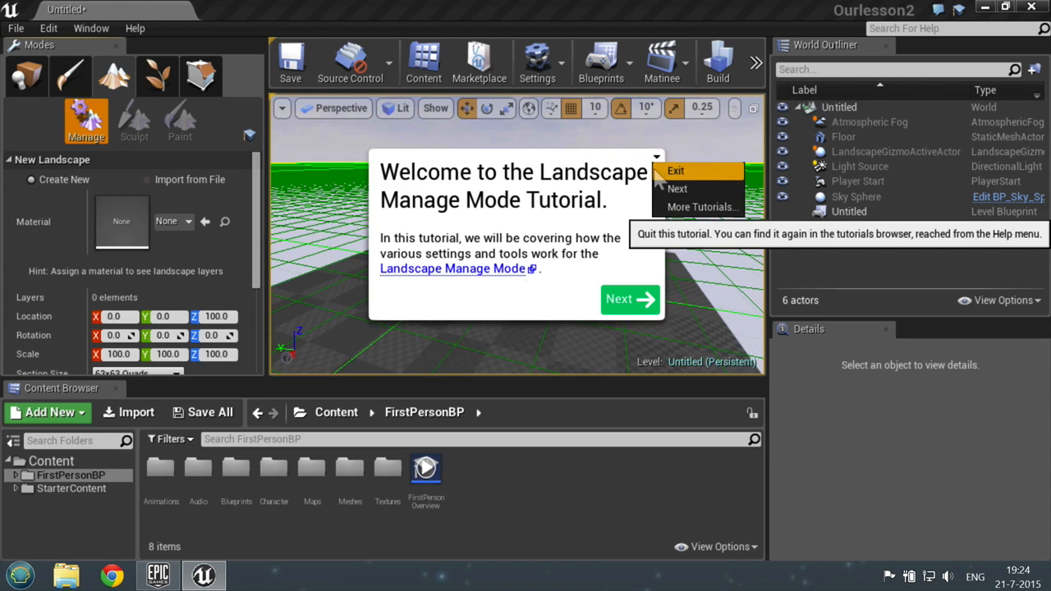
{"action": "left_click", "coordinate": [688, 174]}
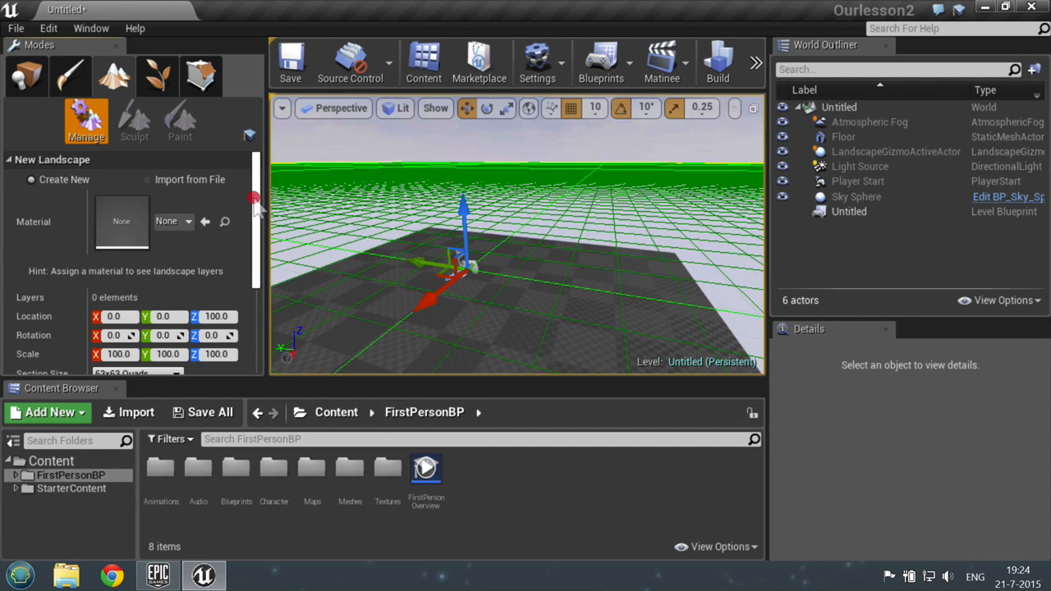
- Examine the New Landscape settings and inspect the green landscape preview grid around the floor from higher up
{"action": "mouse_move", "coordinate": [254, 205]}
{"action": "left_mouse_down"}
{"action": "mouse_move", "coordinate": [255, 218]}
{"action": "mouse_move", "coordinate": [258, 201]}
{"action": "left_mouse_up"}
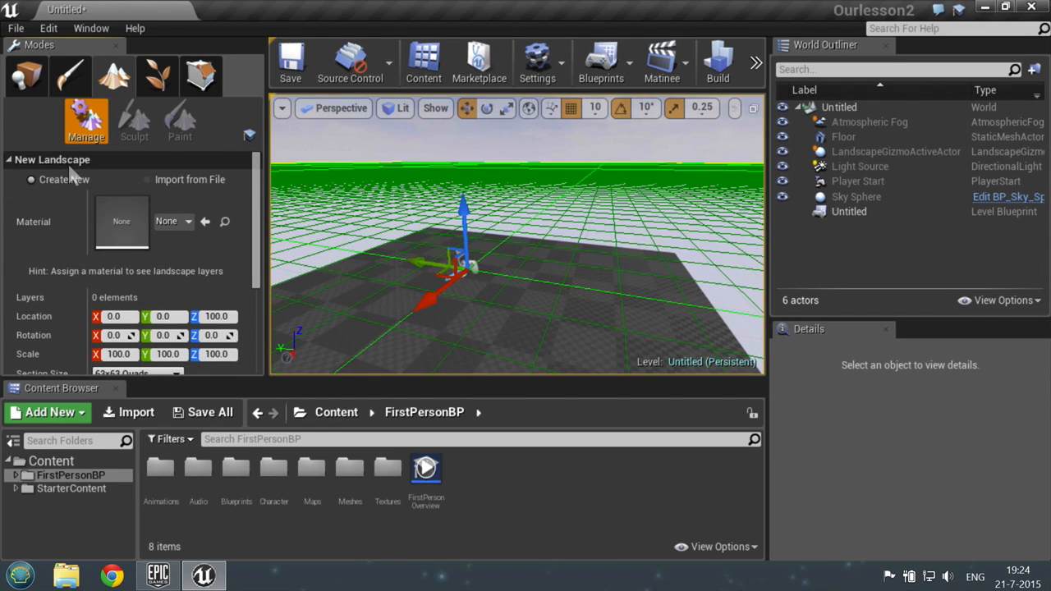
{"action": "scroll", "coordinate": [485, 213], "scroll_direction": "down", "scroll_amount": 5}
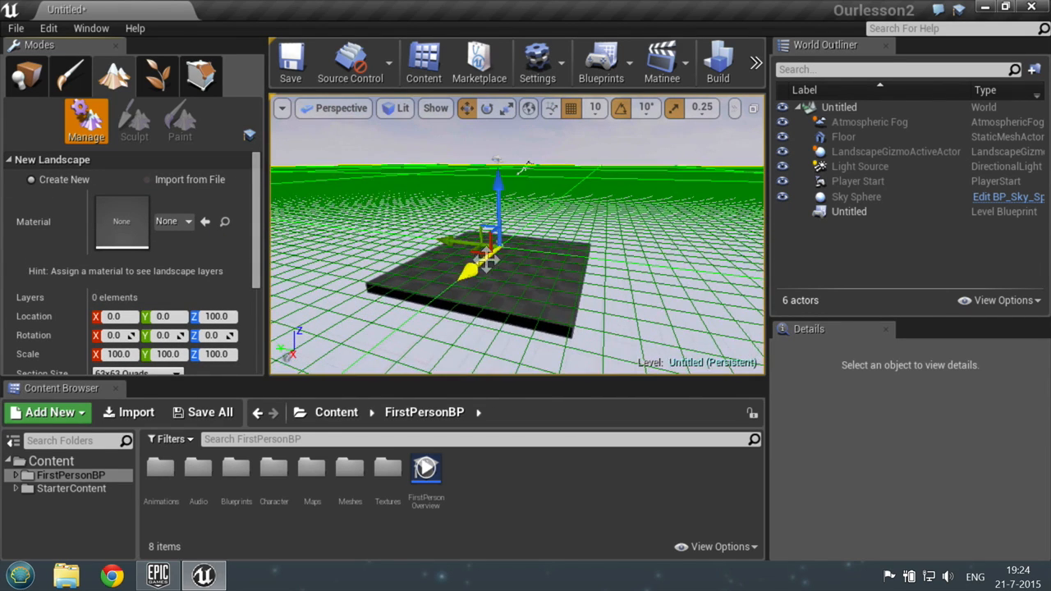
{"action": "mouse_move", "coordinate": [505, 224]}
{"action": "right_mouse_down"}
{"action": "mouse_move", "coordinate": [518, 255]}
{"action": "mouse_move", "coordinate": [475, 227]}
{"action": "mouse_move", "coordinate": [504, 224]}
{"action": "right_mouse_up"}
{"action": "key", "text": "s"}
{"action": "key", "text": "d"}
{"action": "key", "text": "e"}
{"action": "key", "text": "q"}
{"action": "key", "text": "e"}
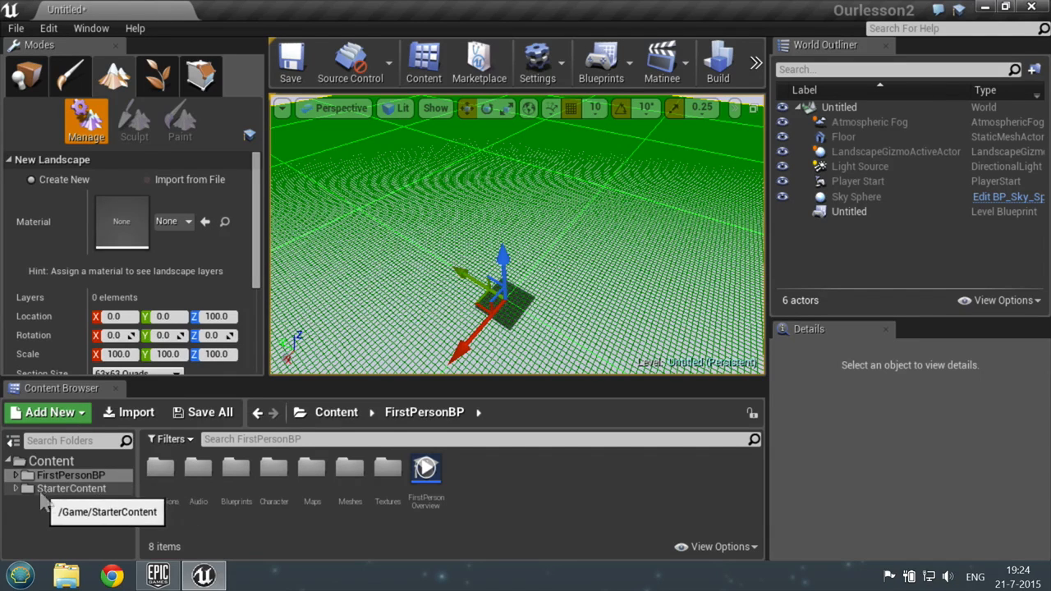
- Show the StarterContent folder and redock the Content Browser beneath the Modes panel with a wider folder tree
{"action": "left_click", "coordinate": [55, 462]}
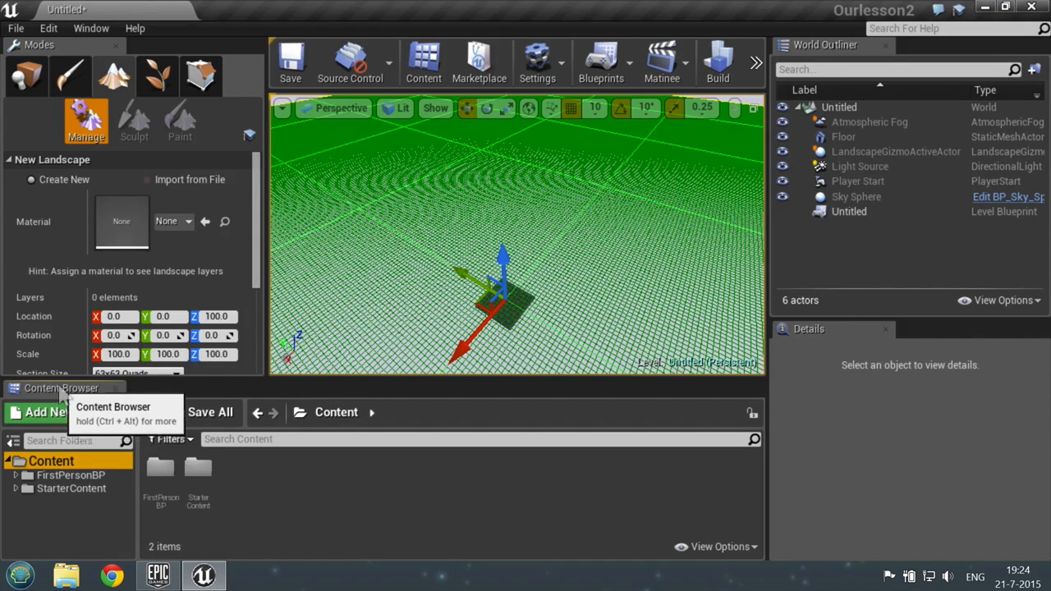
{"action": "left_click", "coordinate": [70, 489]}
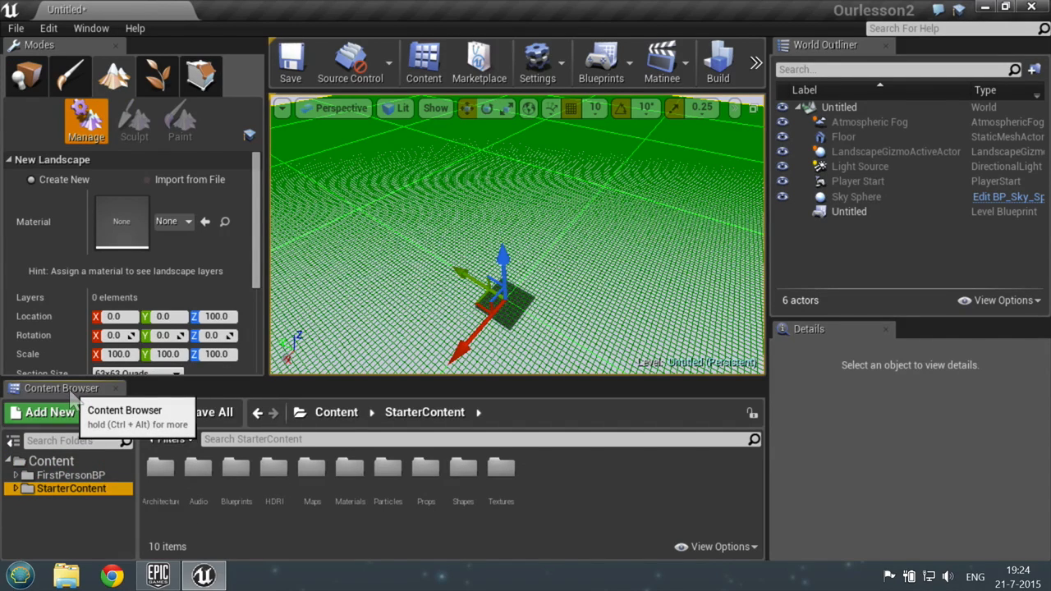
{"action": "left_click_drag", "start_coordinate": [71, 395], "coordinate": [557, 122]}
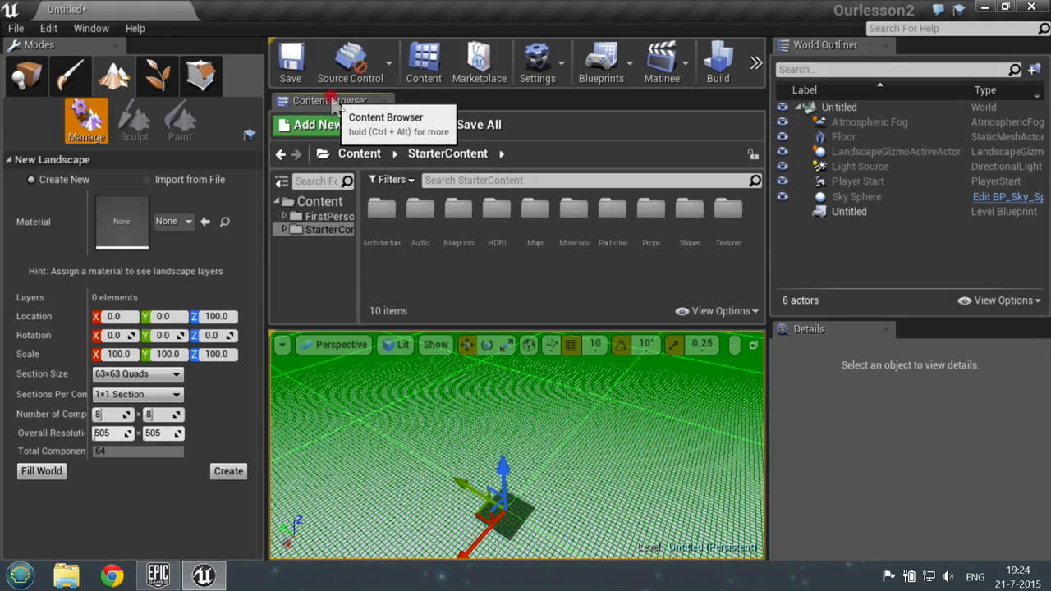
{"action": "left_click_drag", "start_coordinate": [331, 100], "coordinate": [87, 450]}
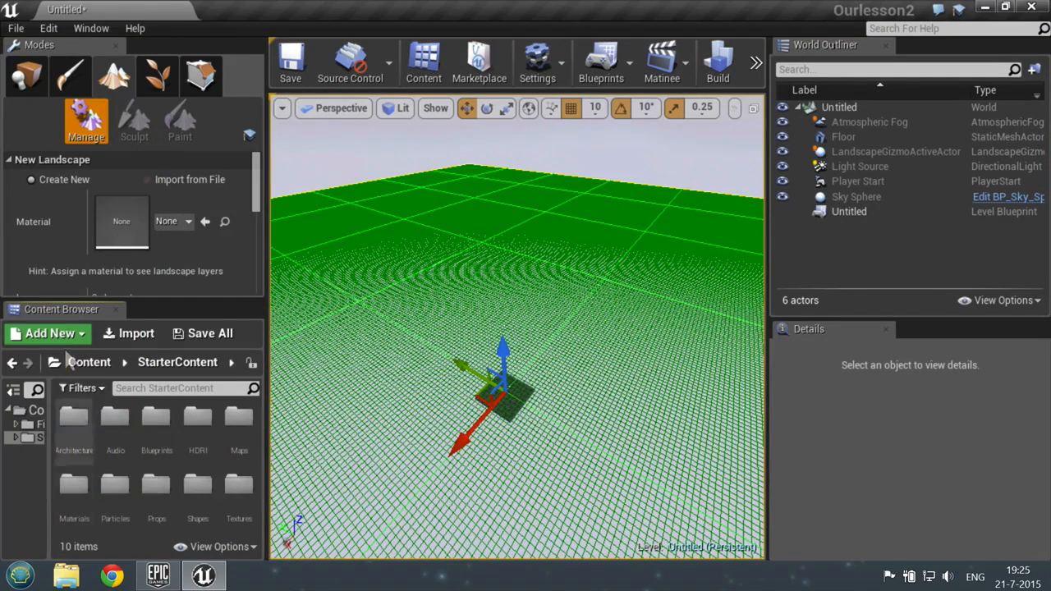
{"action": "left_click_drag", "start_coordinate": [47, 439], "coordinate": [137, 437]}
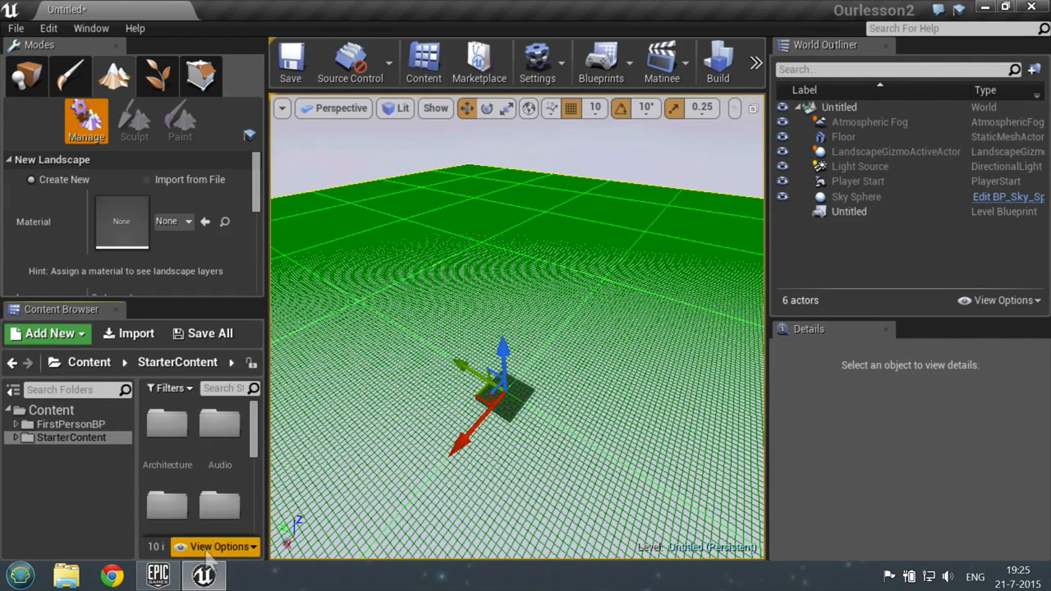
- Reduce the Content Browser's thumbnail scale and set its view type to Columns
{"action": "left_click", "coordinate": [253, 551]}
{"action": "left_click_drag", "start_coordinate": [216, 491], "coordinate": [209, 491]}
{"action": "mouse_move", "coordinate": [202, 491]}
{"action": "left_mouse_down"}
{"action": "mouse_move", "coordinate": [226, 491]}
{"action": "mouse_move", "coordinate": [212, 491]}
{"action": "left_mouse_up"}
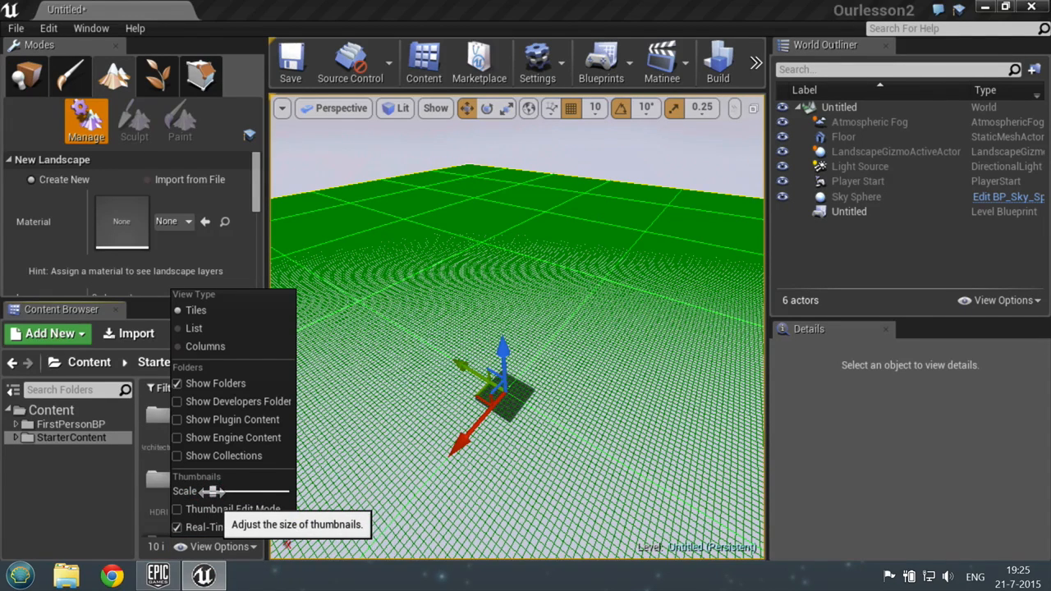
{"action": "left_click", "coordinate": [180, 327]}
{"action": "left_click", "coordinate": [203, 346]}
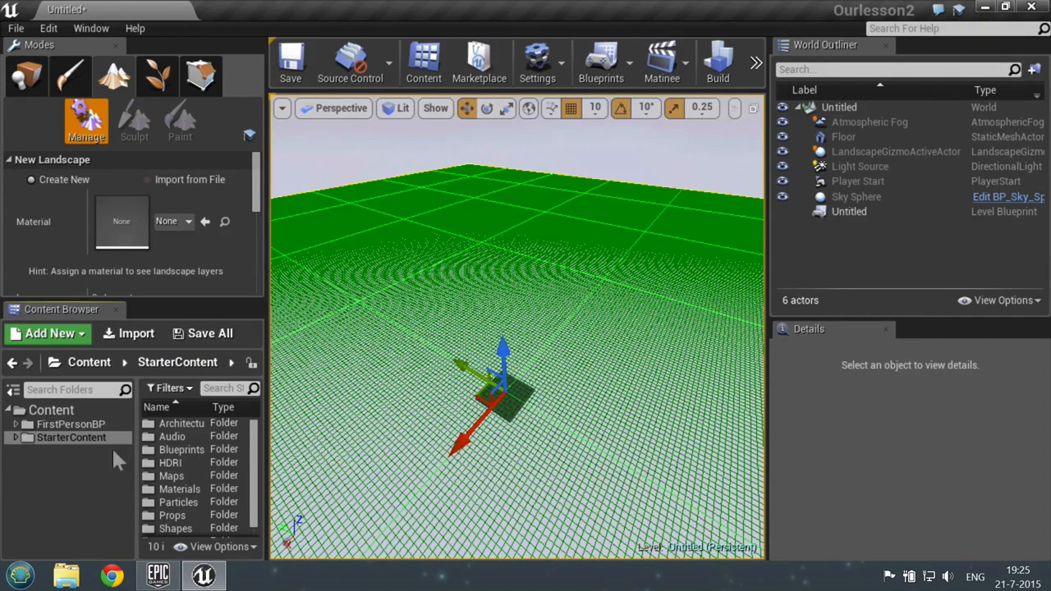
{"action": "left_click", "coordinate": [226, 546]}
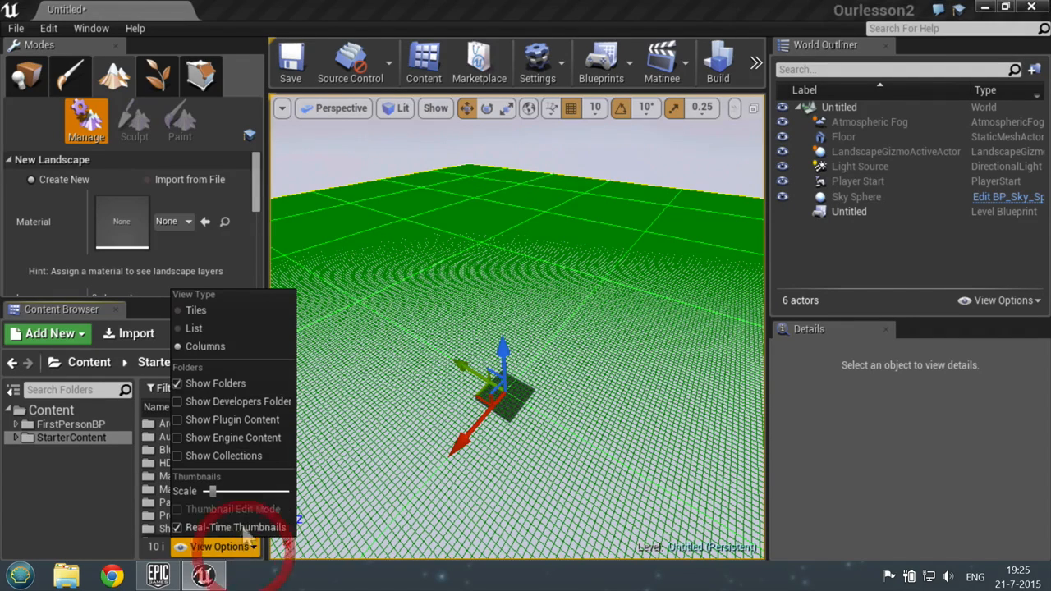
{"action": "left_click", "coordinate": [98, 477]}
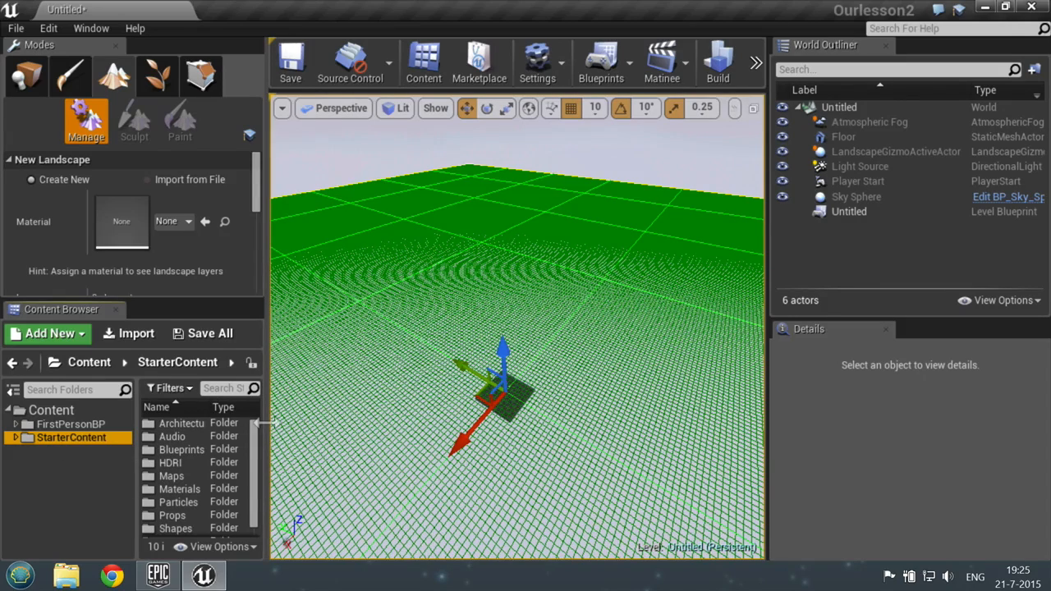
- Widen the Modes and Content Browser panels slightly and search StarterContent for "grass"
{"action": "left_click_drag", "start_coordinate": [274, 422], "coordinate": [296, 423]}
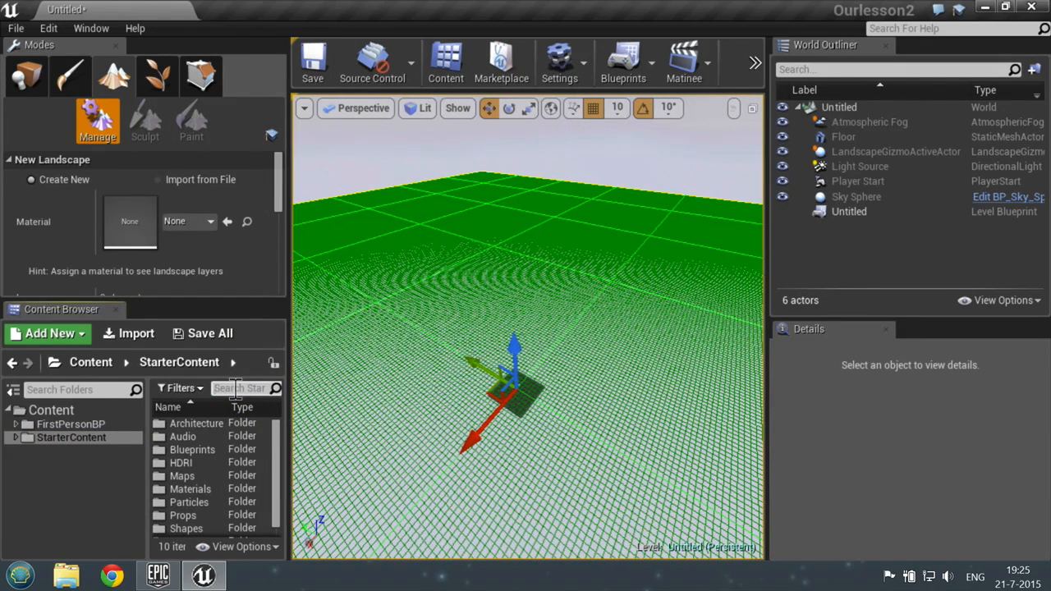
{"action": "type", "text": "gr"}
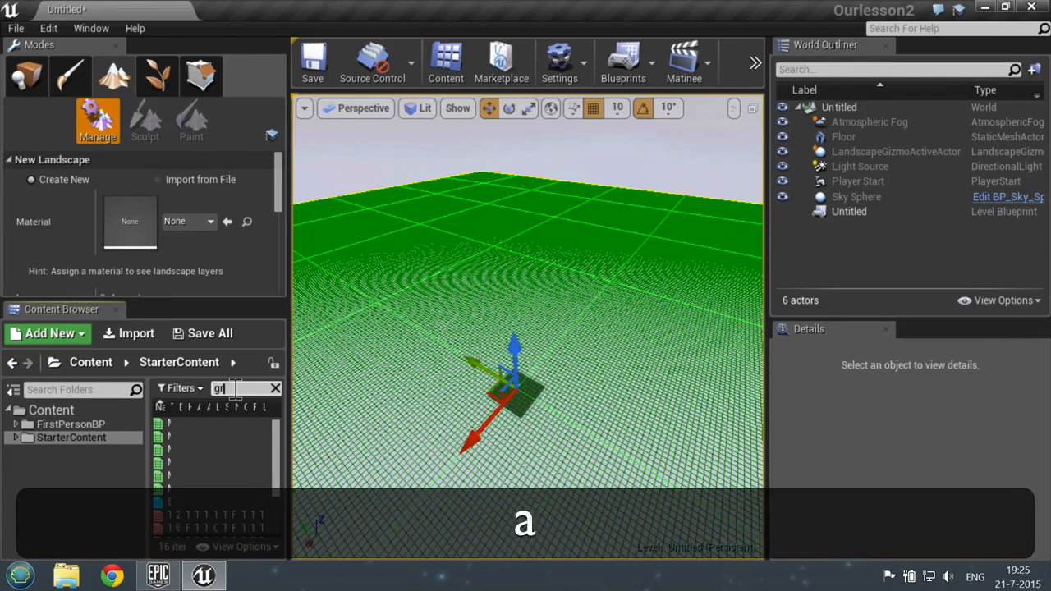
{"action": "type", "text": "ass"}
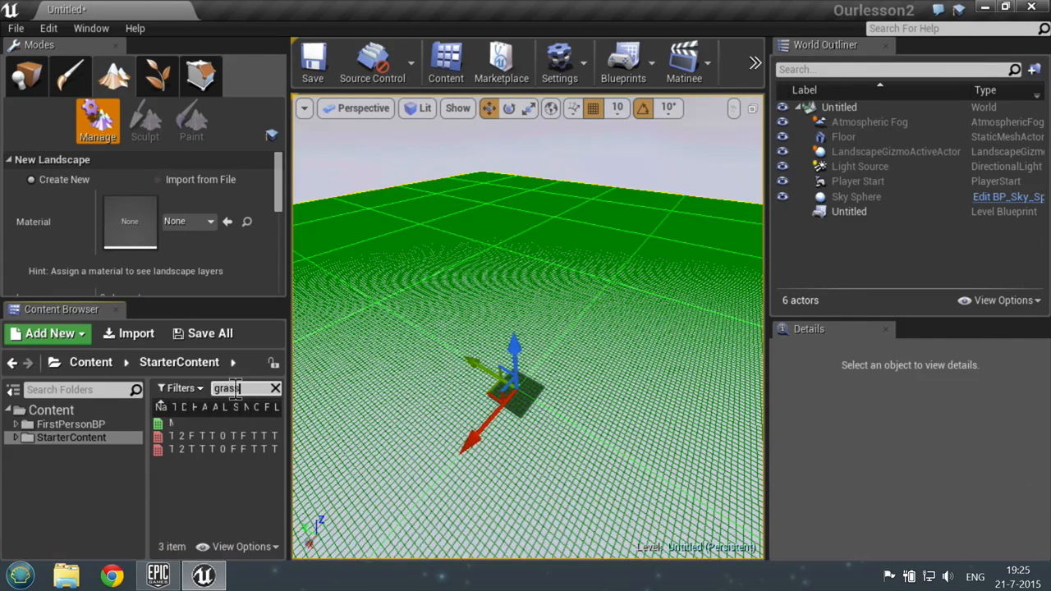
{"action": "key", "text": "Return"}
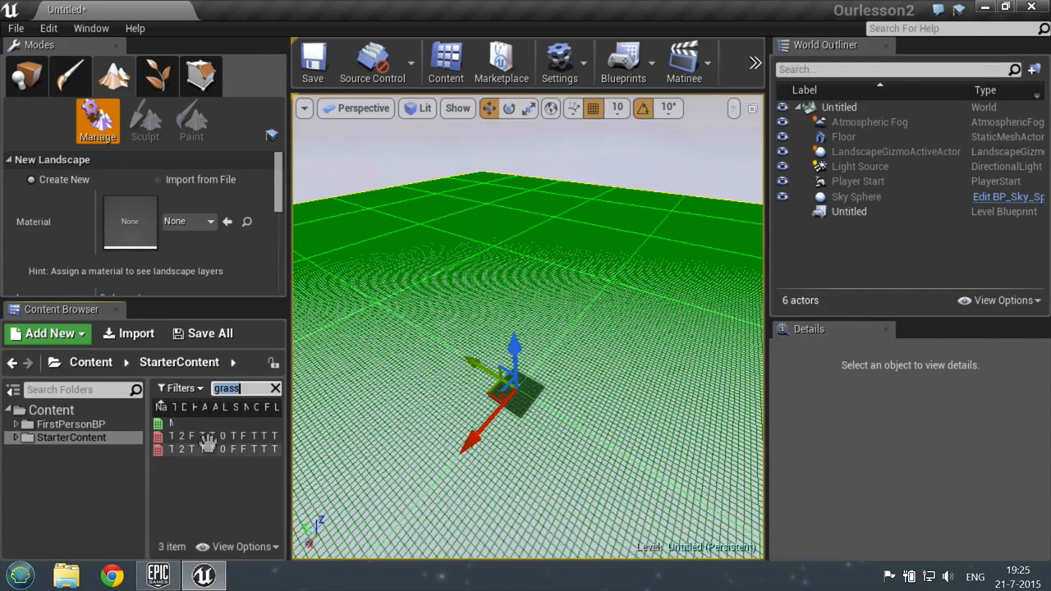
- Set the Content Browser's view type to List so the grass assets show their full names
{"action": "left_click", "coordinate": [256, 553]}
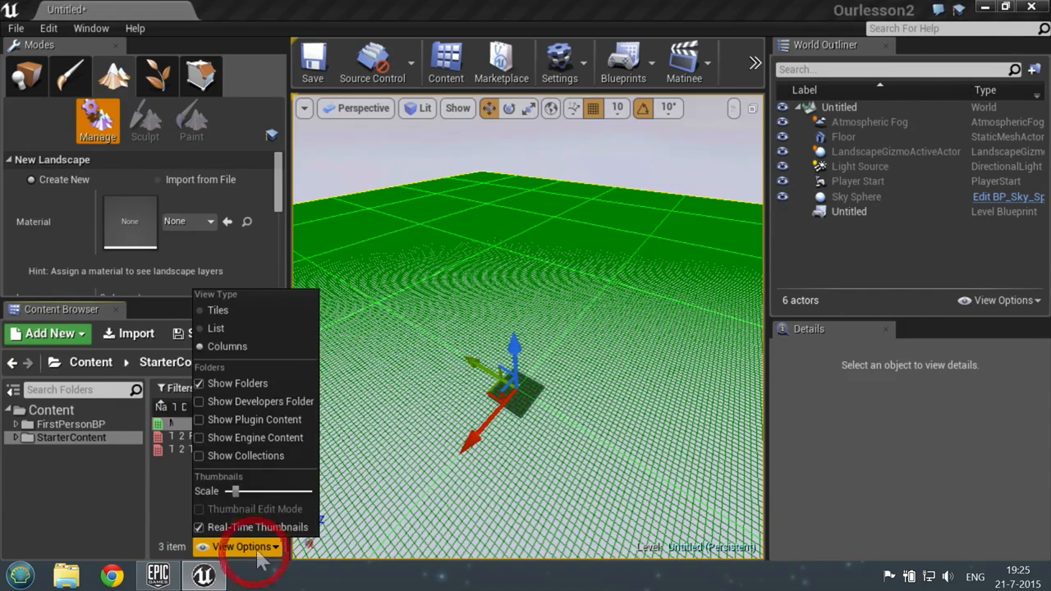
{"action": "left_click", "coordinate": [220, 326]}
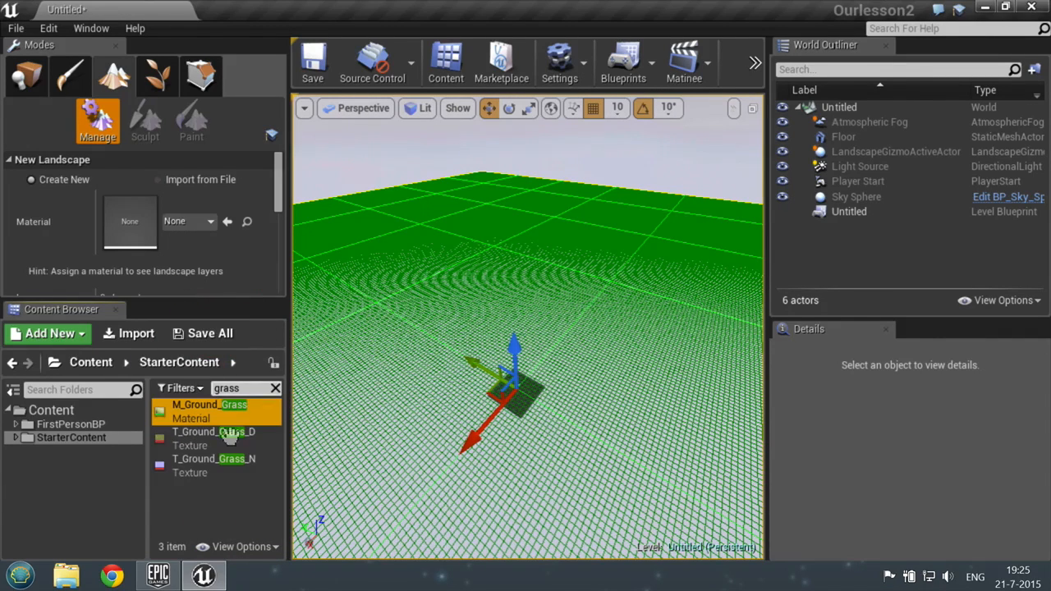
{"action": "left_click", "coordinate": [255, 550]}
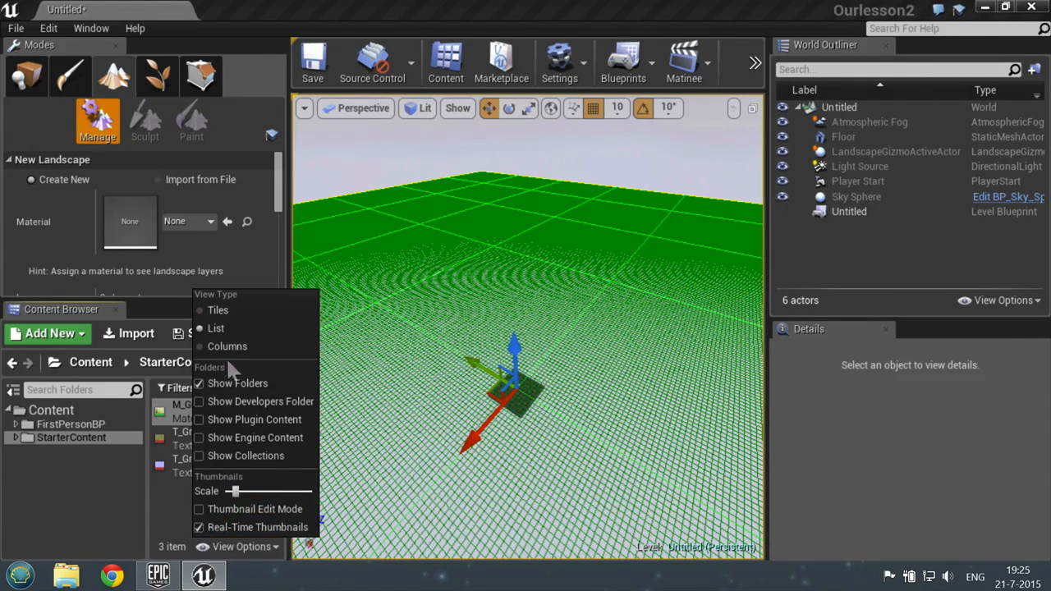
{"action": "left_click", "coordinate": [76, 498]}
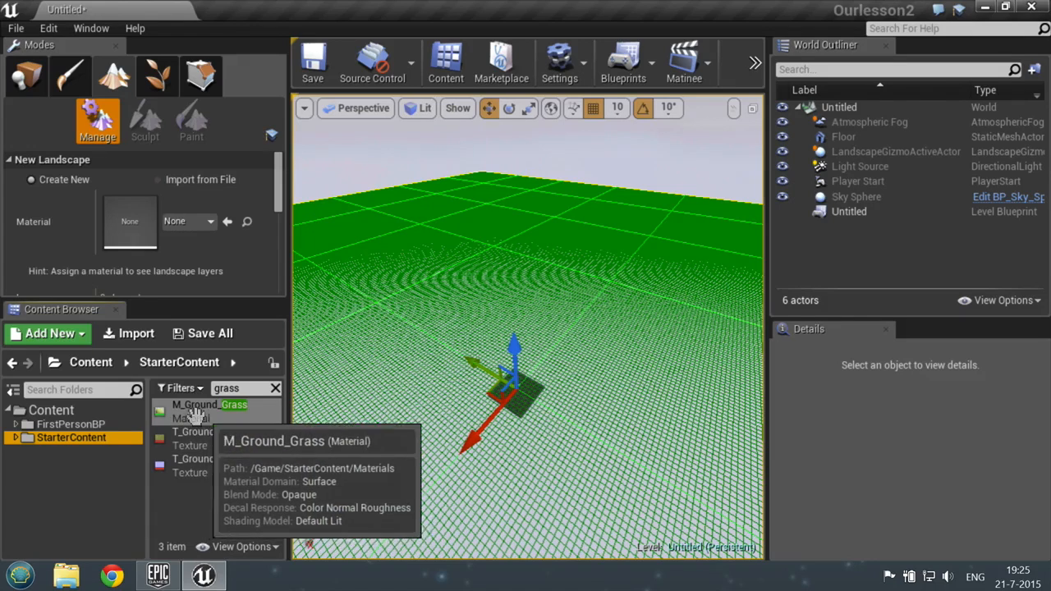
- Assign M_Ground_Grass as the new landscape's material and create the landscape with 63×63-quad sections and 8 × 8 components
{"action": "left_click", "coordinate": [174, 408]}
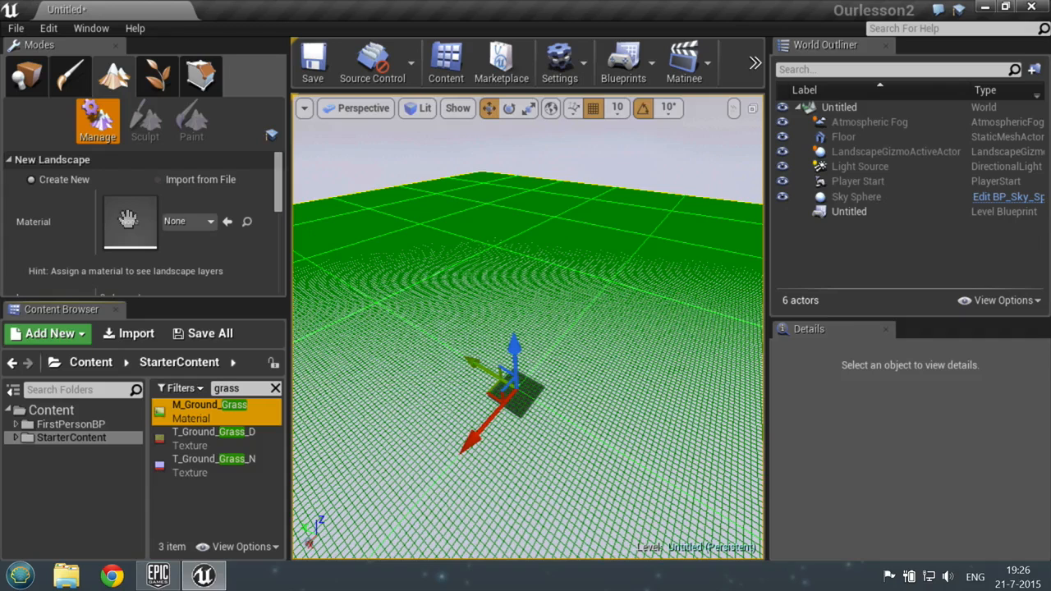
{"action": "left_click_drag", "start_coordinate": [121, 222], "coordinate": [125, 228]}
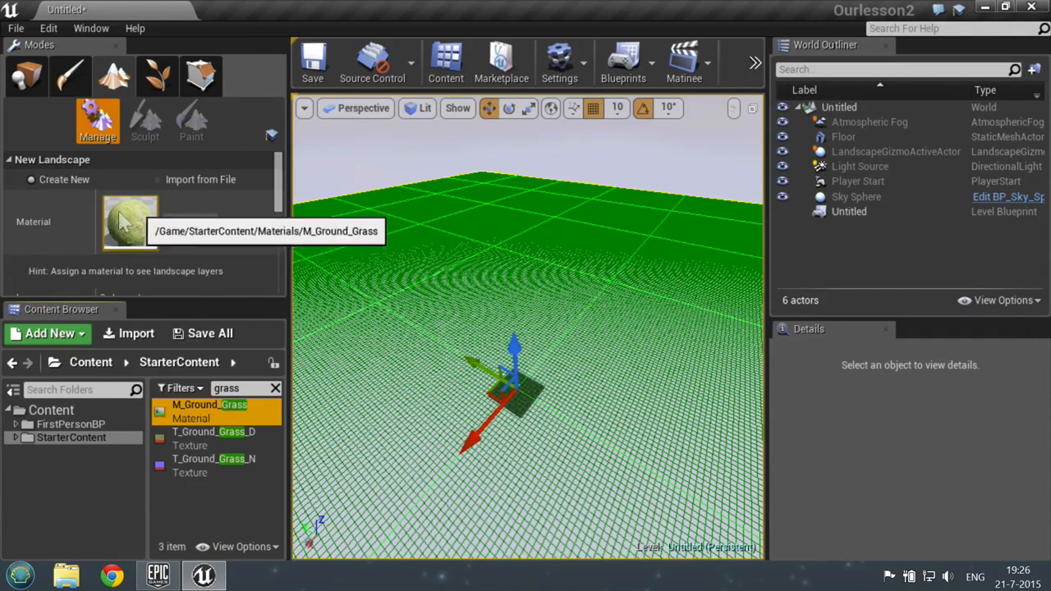
{"action": "left_click_drag", "start_coordinate": [277, 199], "coordinate": [285, 294]}
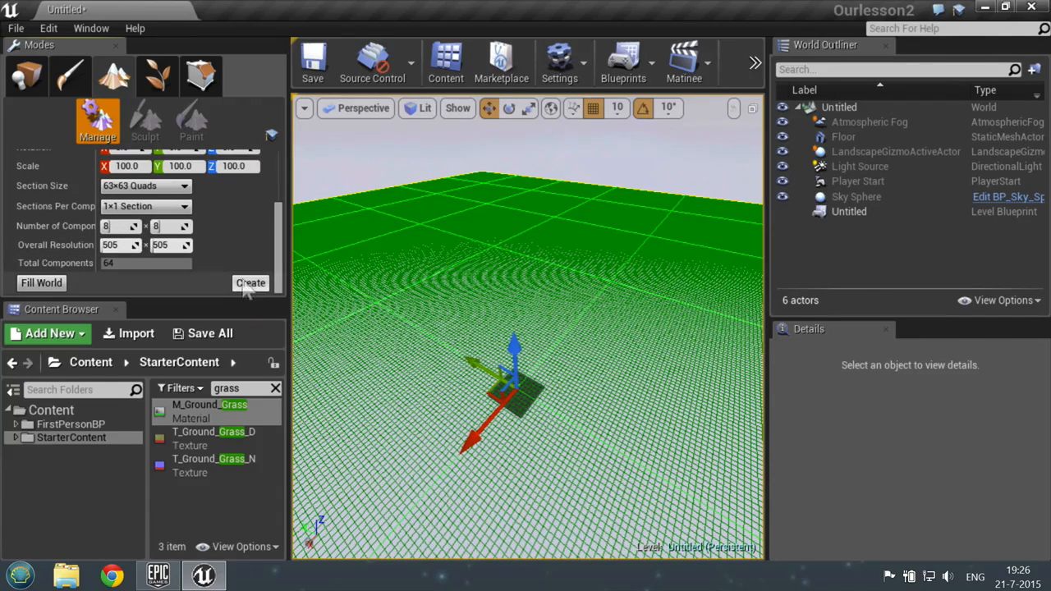
{"action": "left_click", "coordinate": [250, 284]}
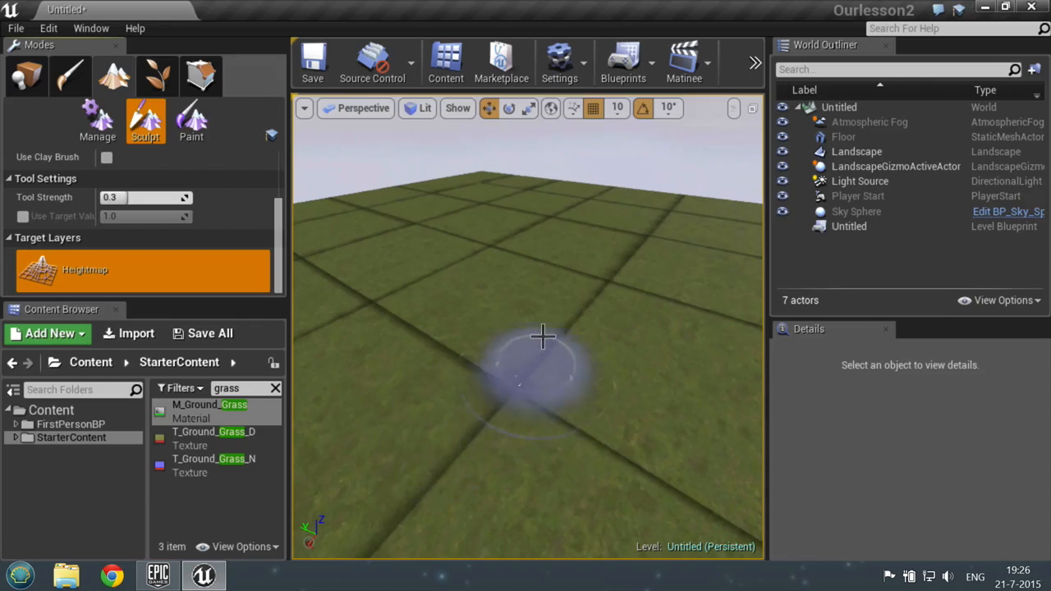
- Focus the view on the Player Start and look over the surrounding grass landscape from farther away
{"action": "scroll", "coordinate": [547, 361], "scroll_direction": "up", "scroll_amount": 2}
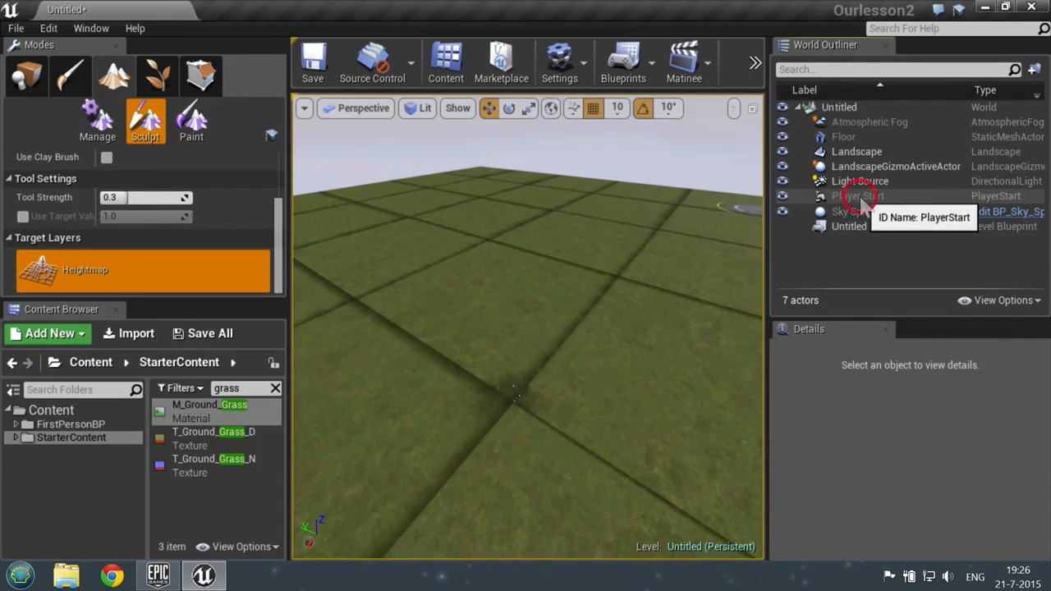
{"action": "double_click", "coordinate": [863, 197]}
{"action": "scroll", "coordinate": [495, 287], "scroll_direction": "down", "scroll_amount": 5}
{"action": "scroll", "coordinate": [464, 316], "scroll_direction": "down", "scroll_amount": 4}
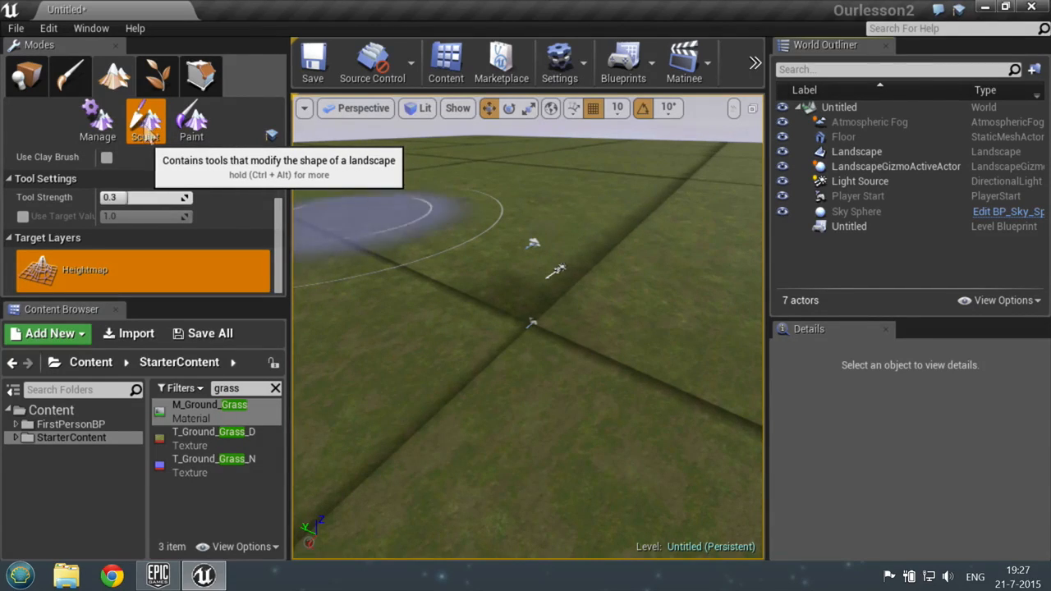
{"action": "scroll", "coordinate": [493, 195], "scroll_direction": "down", "scroll_amount": 3}
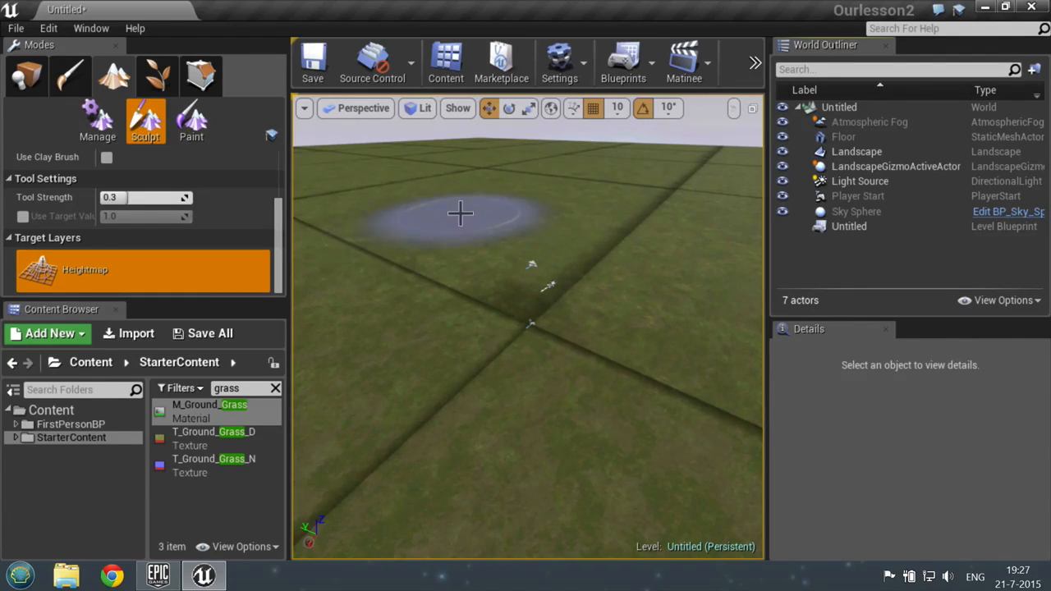
- Try raising a large hill near the Player Start with the Sculpt tool and undo it
{"action": "mouse_move", "coordinate": [469, 210]}
{"action": "left_mouse_down"}
{"action": "mouse_move", "coordinate": [596, 197]}
{"action": "mouse_move", "coordinate": [649, 224]}
{"action": "left_mouse_up"}
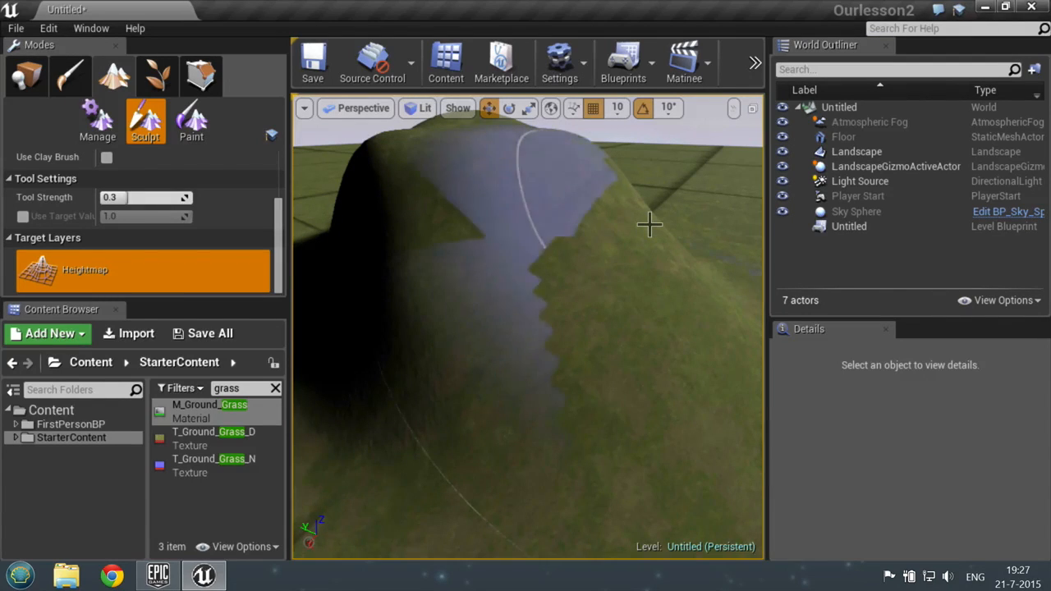
{"action": "key", "text": "ctrl+z"}
{"action": "key", "text": "ctrl+z"}
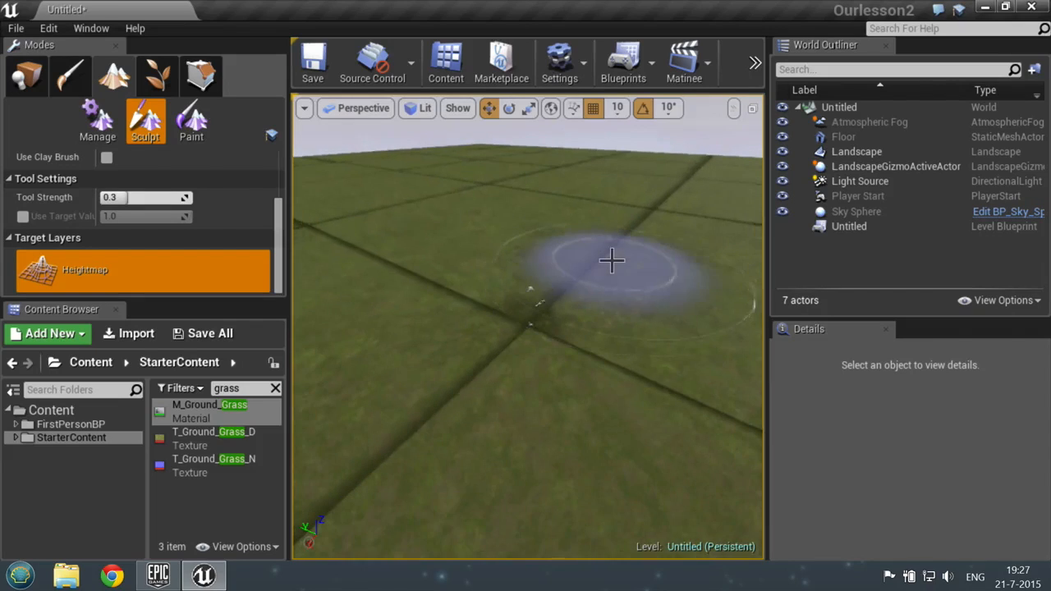
- Sculpt a curved row of hills into the landscape at a distance around the Player Start at 0.3 tool strength
{"action": "scroll", "coordinate": [606, 275], "scroll_direction": "down", "scroll_amount": 5}
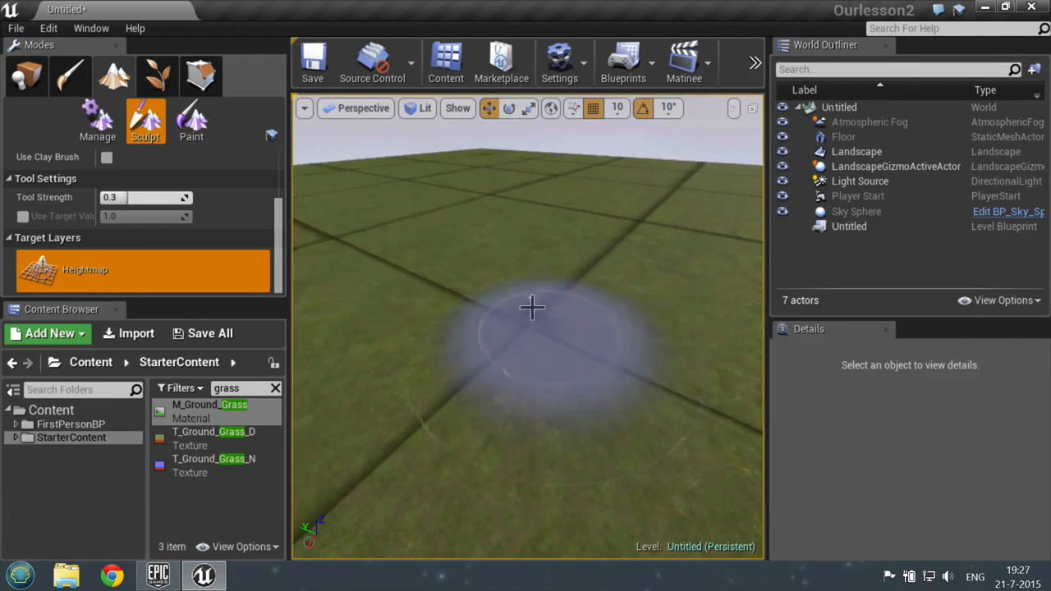
{"action": "scroll", "coordinate": [542, 267], "scroll_direction": "down", "scroll_amount": 5}
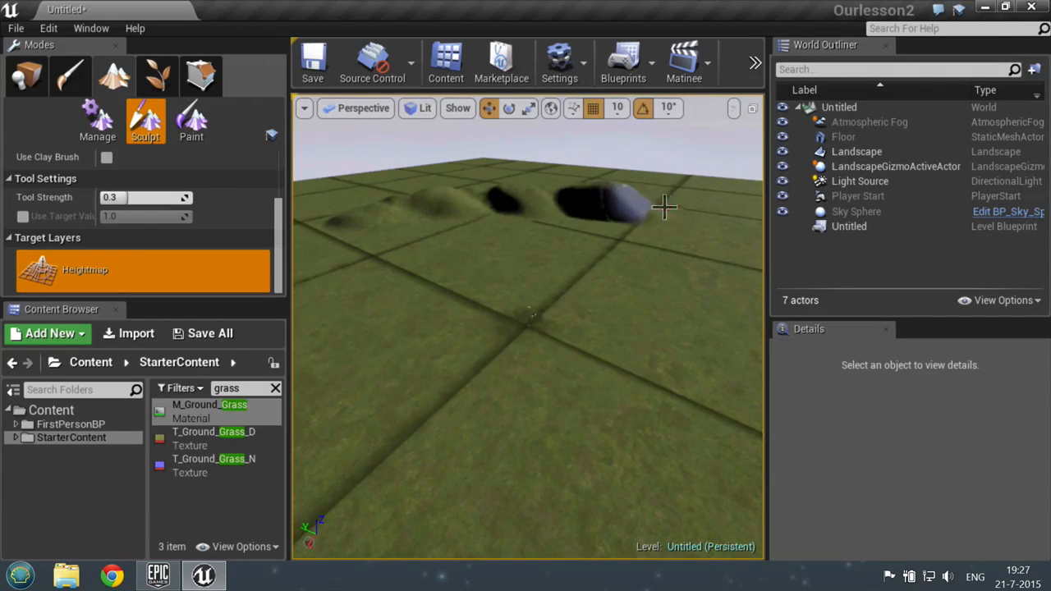
{"action": "scroll", "coordinate": [648, 365], "scroll_direction": "down", "scroll_amount": 4}
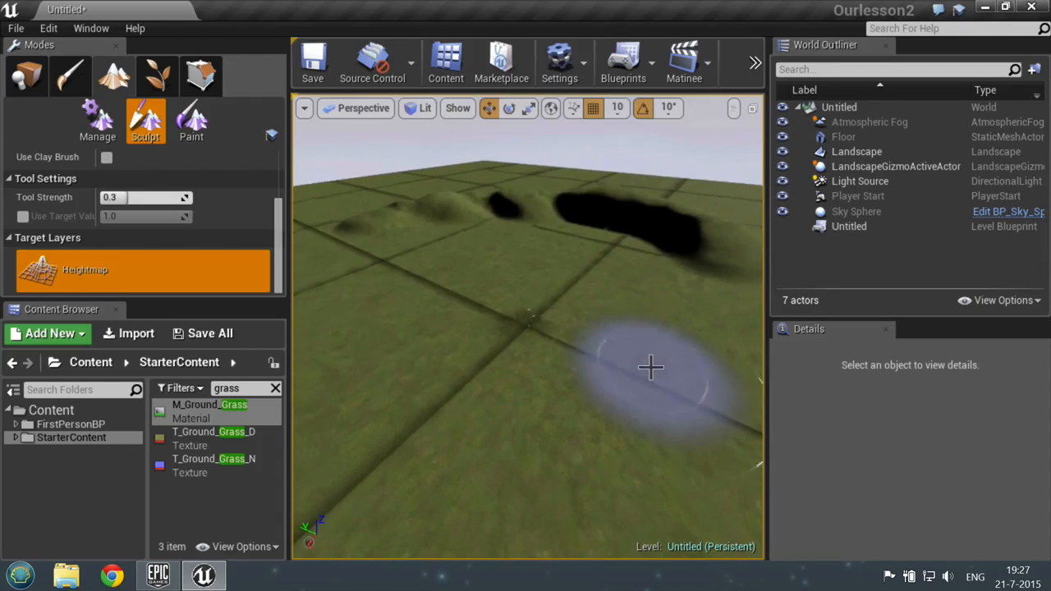
{"action": "scroll", "coordinate": [581, 411], "scroll_direction": "down", "scroll_amount": 3}
{"action": "left_click", "coordinate": [336, 284]}
- Extend the hills into a thick ridge on the near side and raise a tall peak at the far ridge's end
{"action": "right_click_drag", "start_coordinate": [492, 439], "coordinate": [474, 437]}
{"action": "key", "text": "d"}
{"action": "key", "text": "a"}
{"action": "key", "text": "d"}
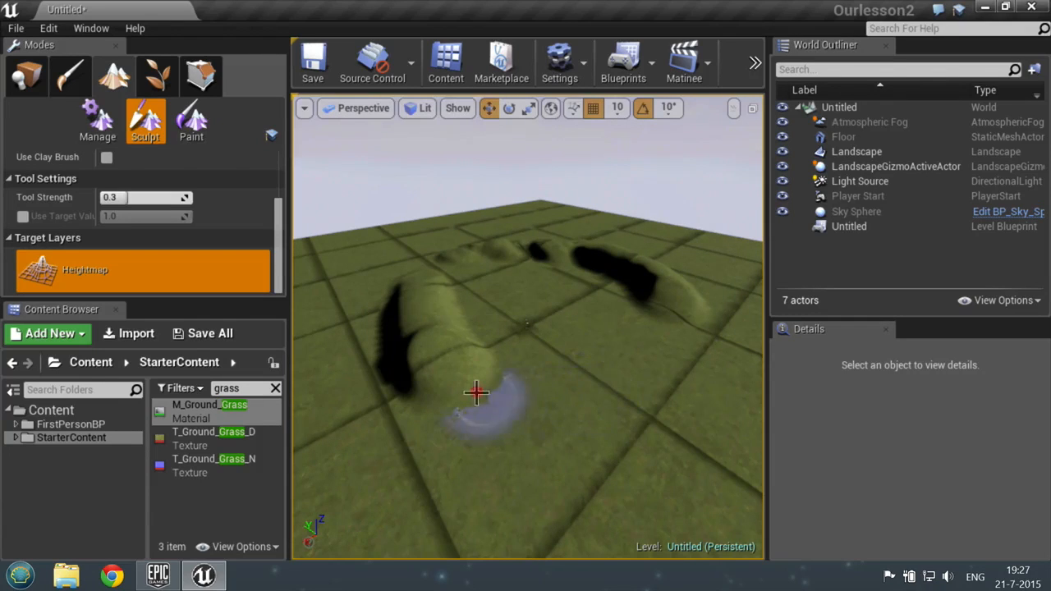
{"action": "mouse_move", "coordinate": [534, 408]}
{"action": "left_mouse_down"}
{"action": "mouse_move", "coordinate": [607, 427]}
{"action": "mouse_move", "coordinate": [596, 497]}
{"action": "mouse_move", "coordinate": [538, 488]}
{"action": "left_mouse_up"}
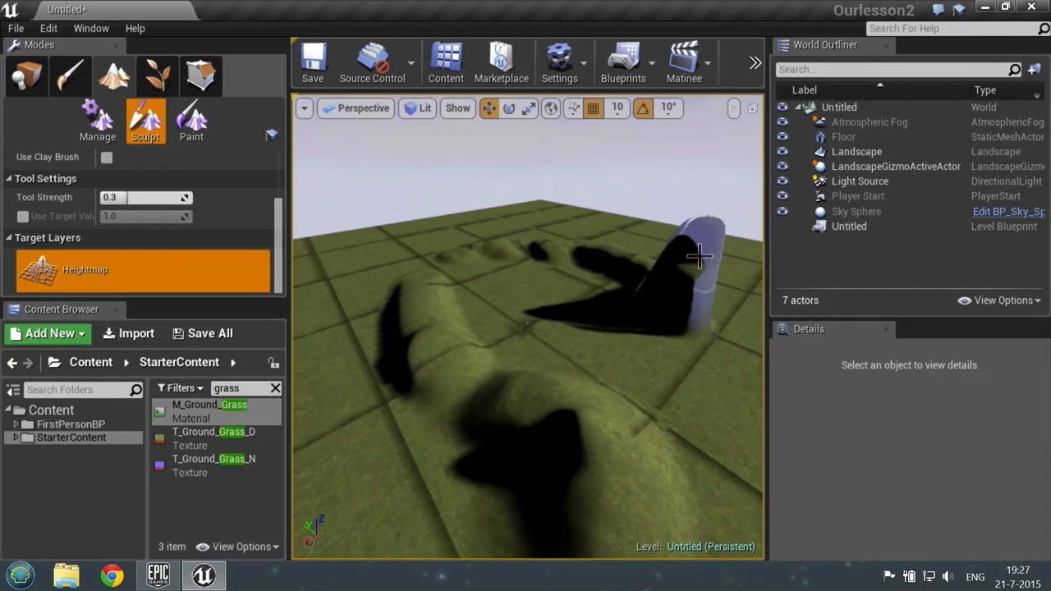
- Inspect the sculpted hills from several angles and dig a deep round hollow into the near ridge
{"action": "key", "text": "a"}
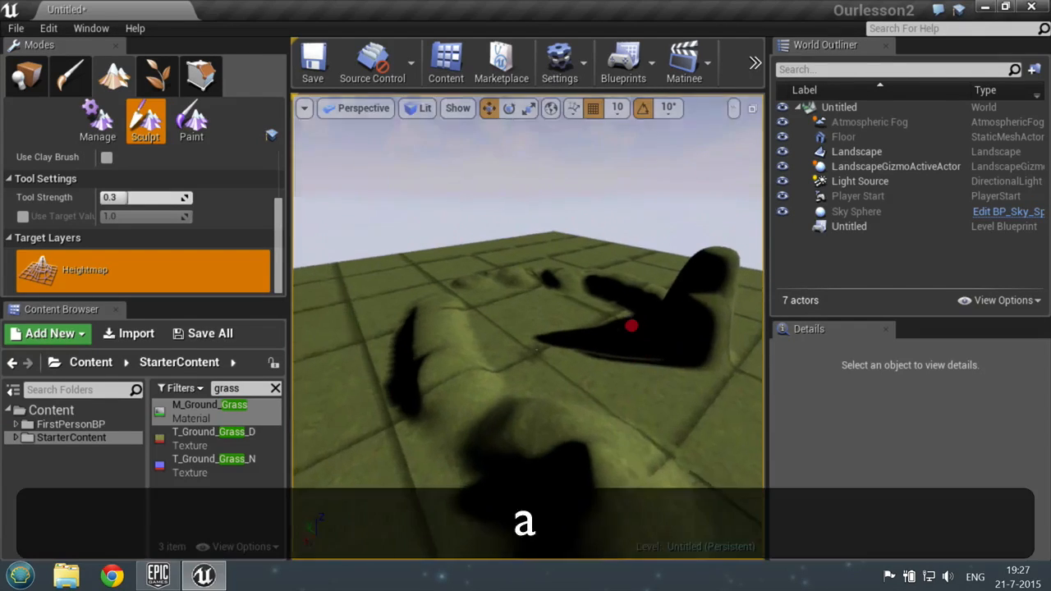
{"action": "key", "text": "w"}
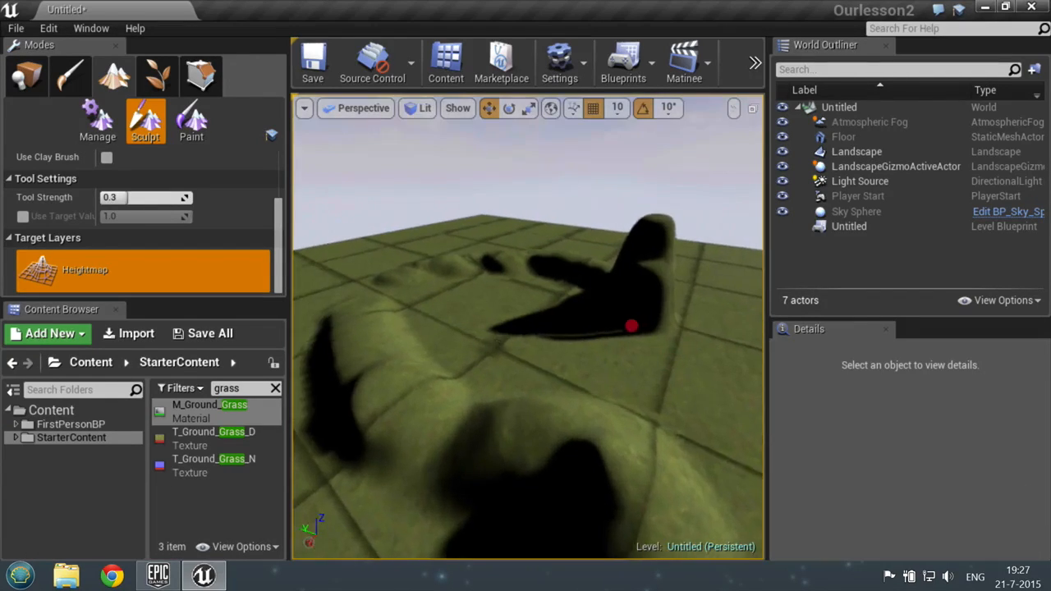
{"action": "key", "text": "a"}
{"action": "key", "text": "s"}
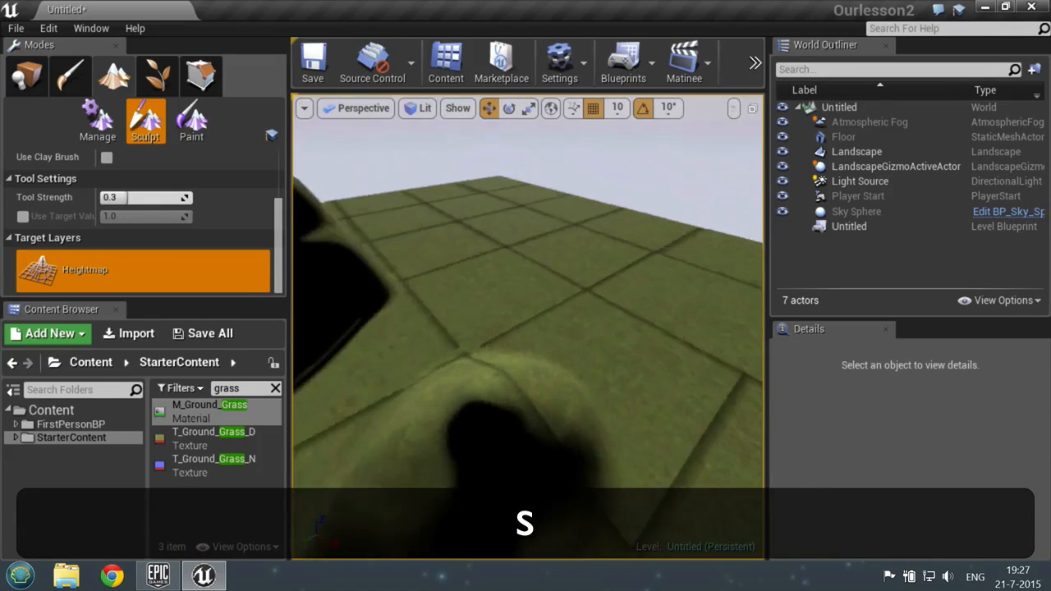
{"action": "key", "text": "a"}
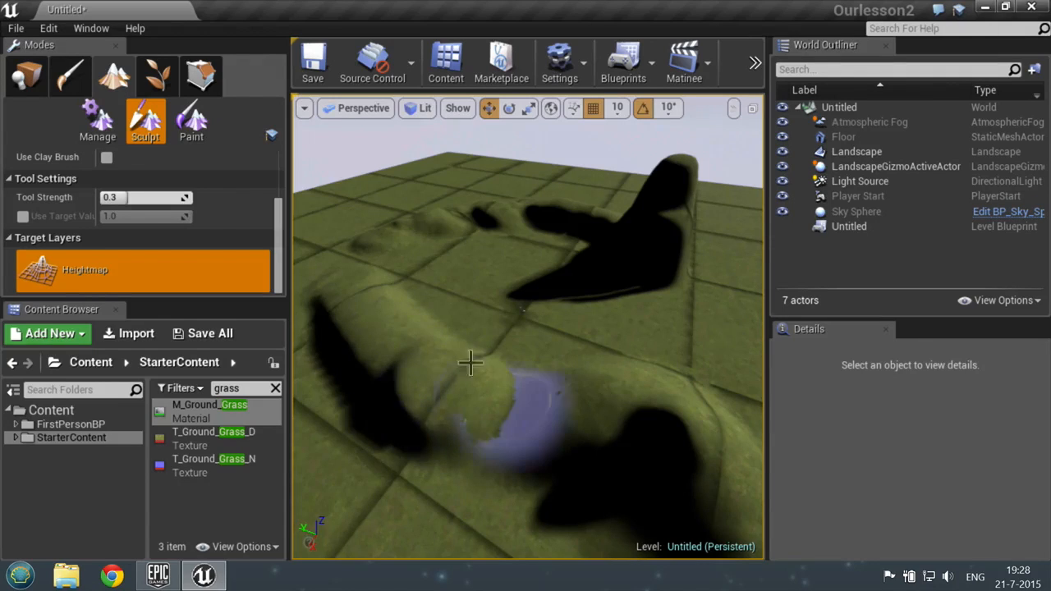
{"action": "key", "text": "shift"}
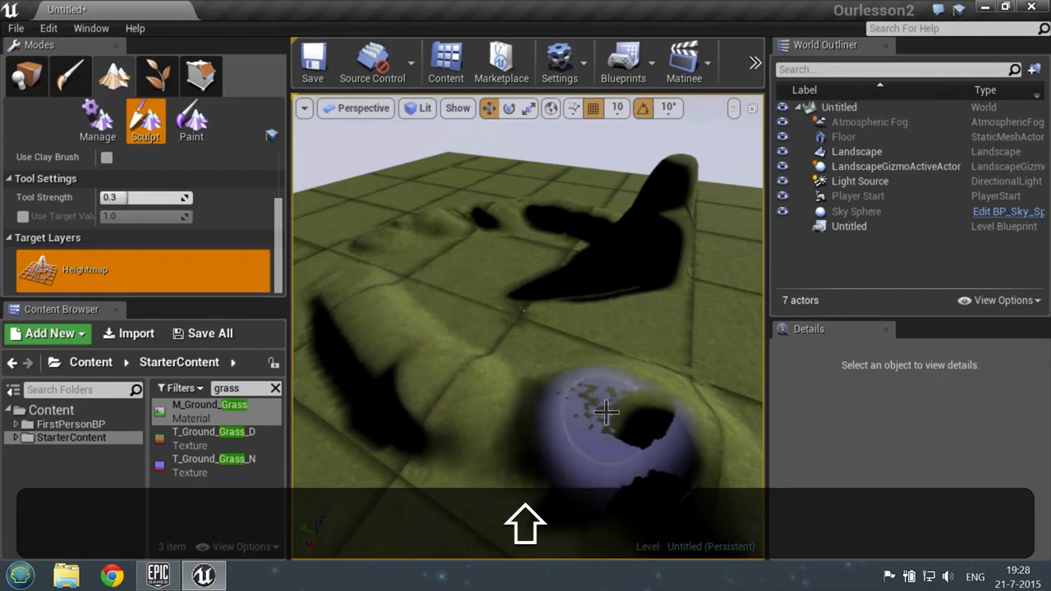
{"action": "key", "text": "shift"}
{"action": "left_click_drag", "start_coordinate": [600, 403], "coordinate": [604, 405], "text": "shift"}
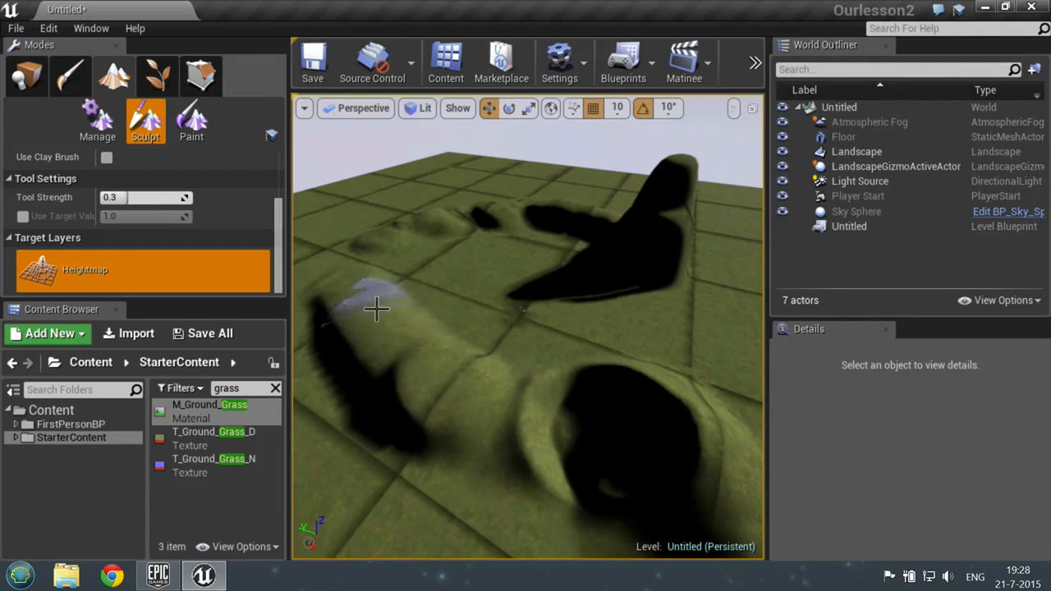
- Lower the tall peak on the far ridge and raise more terrain along the near ridge
{"action": "mouse_move", "coordinate": [358, 285]}
{"action": "left_mouse_down"}
{"action": "mouse_move", "coordinate": [328, 277]}
{"action": "mouse_move", "coordinate": [353, 259]}
{"action": "left_mouse_up"}
{"action": "left_click_drag", "start_coordinate": [685, 165], "coordinate": [681, 230], "text": "shift"}
{"action": "right_click_drag", "start_coordinate": [626, 296], "coordinate": [626, 297]}
{"action": "key", "text": "s"}
{"action": "mouse_move", "coordinate": [529, 335]}
{"action": "left_mouse_down"}
{"action": "mouse_move", "coordinate": [456, 371]}
{"action": "mouse_move", "coordinate": [493, 364]}
{"action": "left_mouse_up"}
{"action": "right_click_drag", "start_coordinate": [449, 362], "coordinate": [449, 362]}
{"action": "key", "text": "w"}
{"action": "key", "text": "a"}
{"action": "right_click_drag", "start_coordinate": [460, 351], "coordinate": [448, 361]}
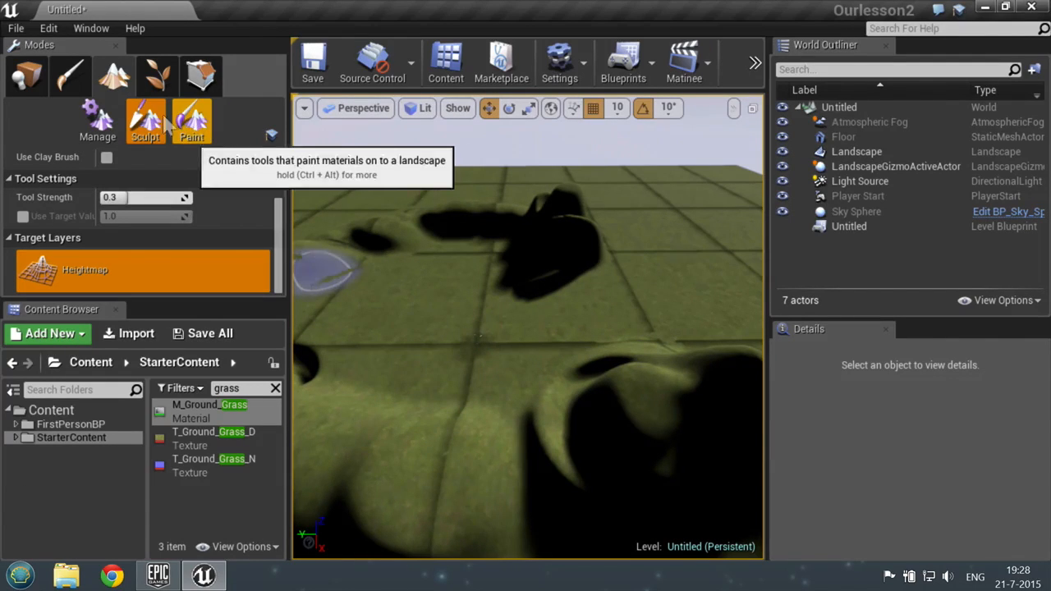
- Switch to the landscape Paint tools and review their brush, tool and target layer settings
{"action": "left_click", "coordinate": [191, 132]}
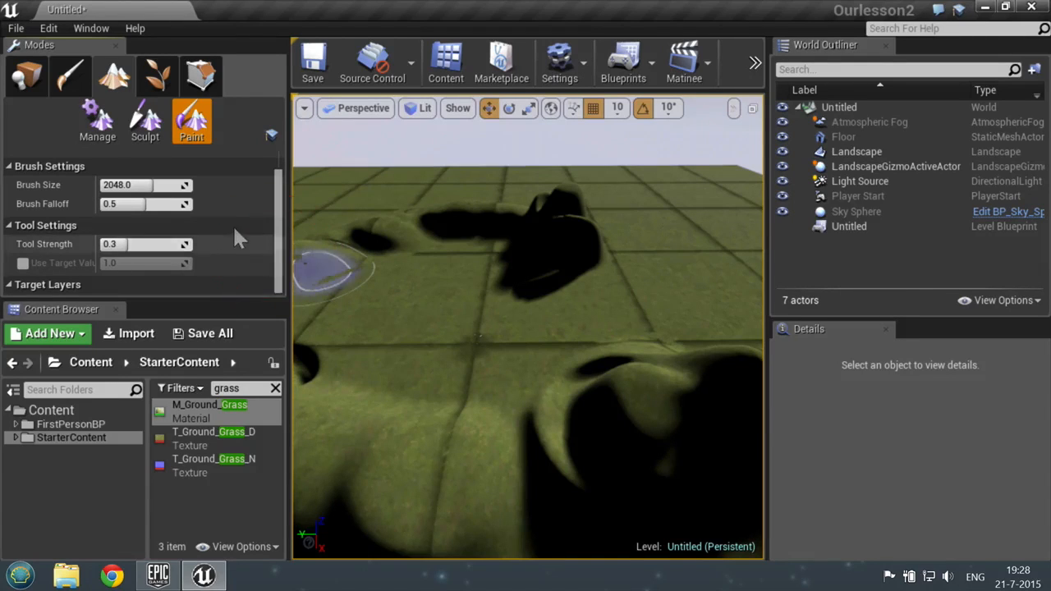
{"action": "scroll", "coordinate": [275, 205], "scroll_direction": "up", "scroll_amount": 3}
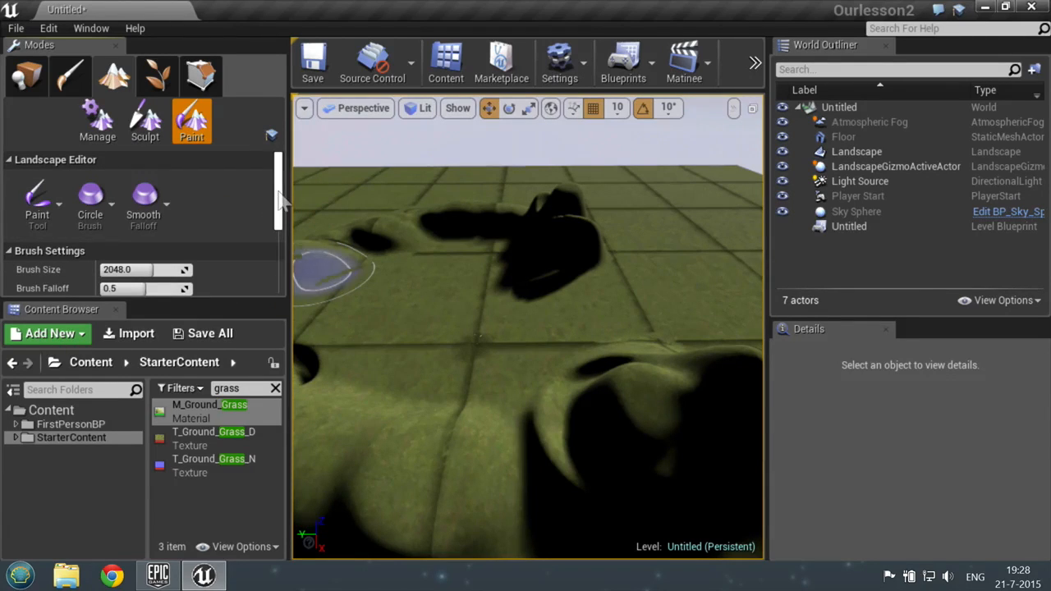
{"action": "left_click_drag", "start_coordinate": [279, 226], "coordinate": [280, 255]}
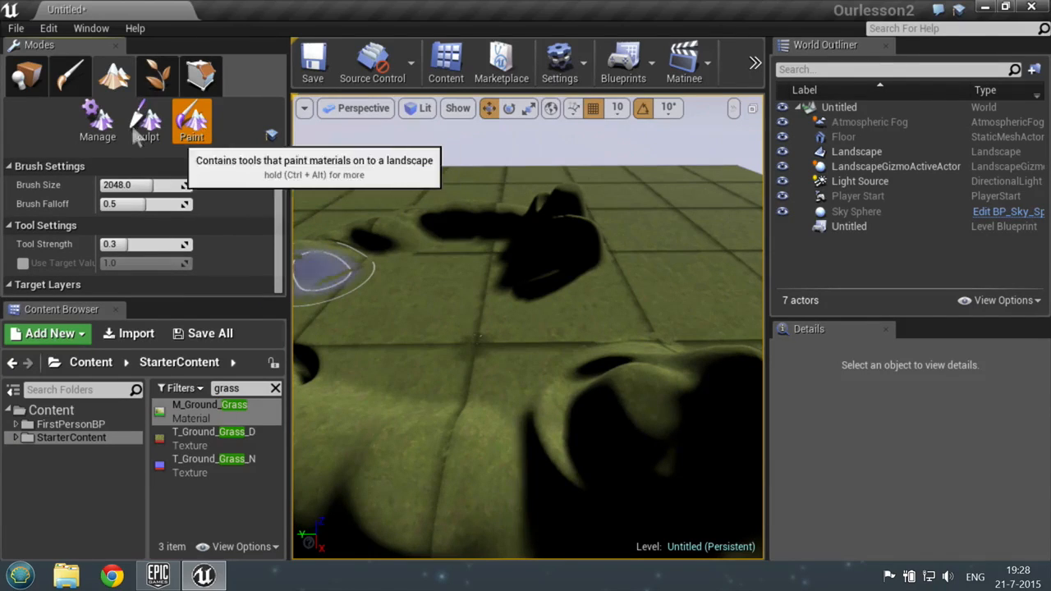
- Switch to Foliage mode, open its introduction tutorial and exit the tutorial
{"action": "left_click", "coordinate": [159, 76]}
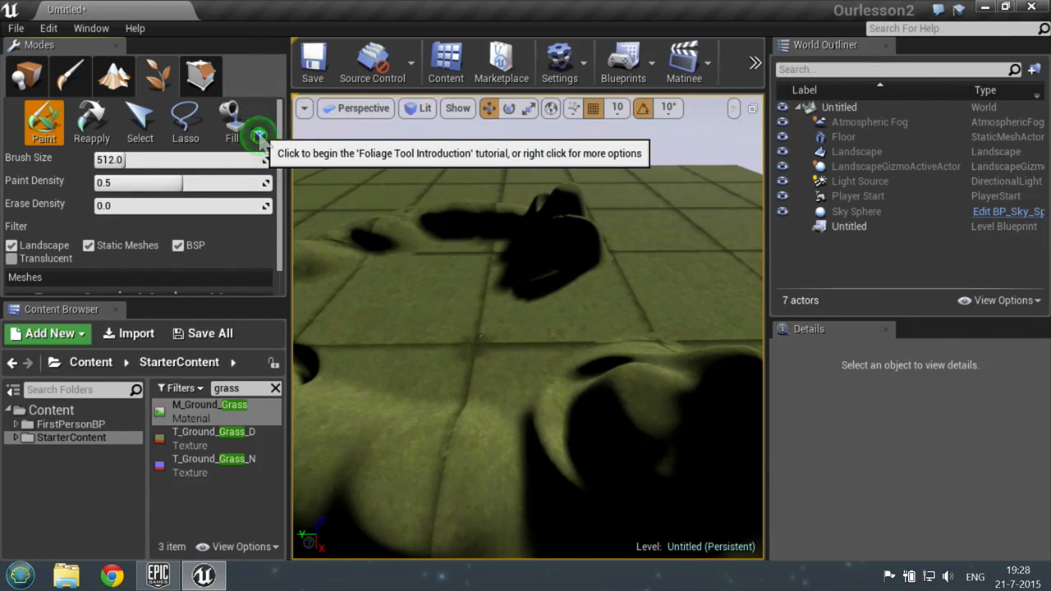
{"action": "left_click", "coordinate": [259, 136]}
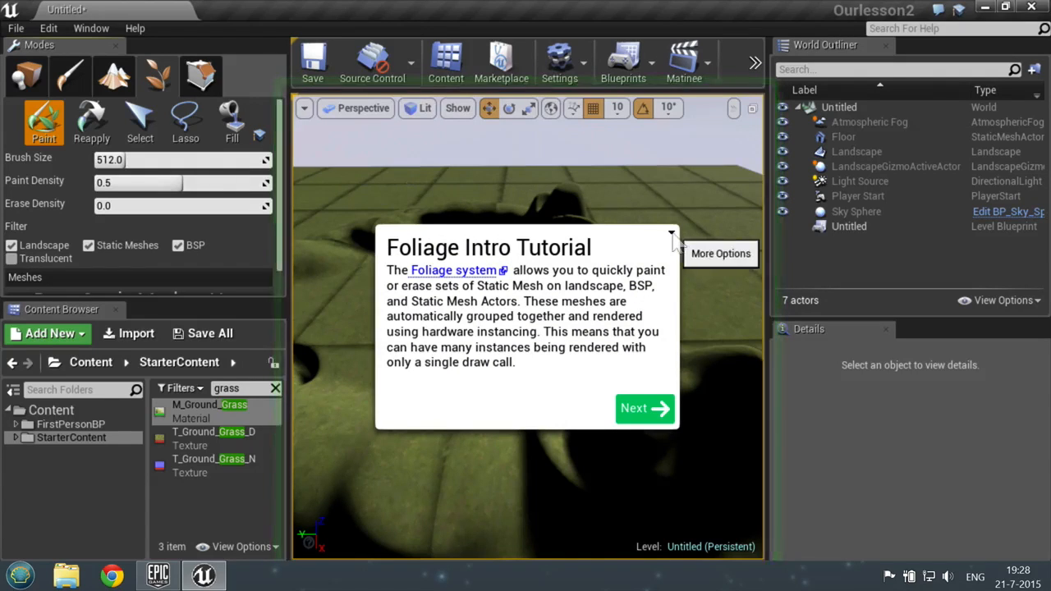
{"action": "left_click", "coordinate": [672, 234]}
{"action": "left_click", "coordinate": [694, 243]}
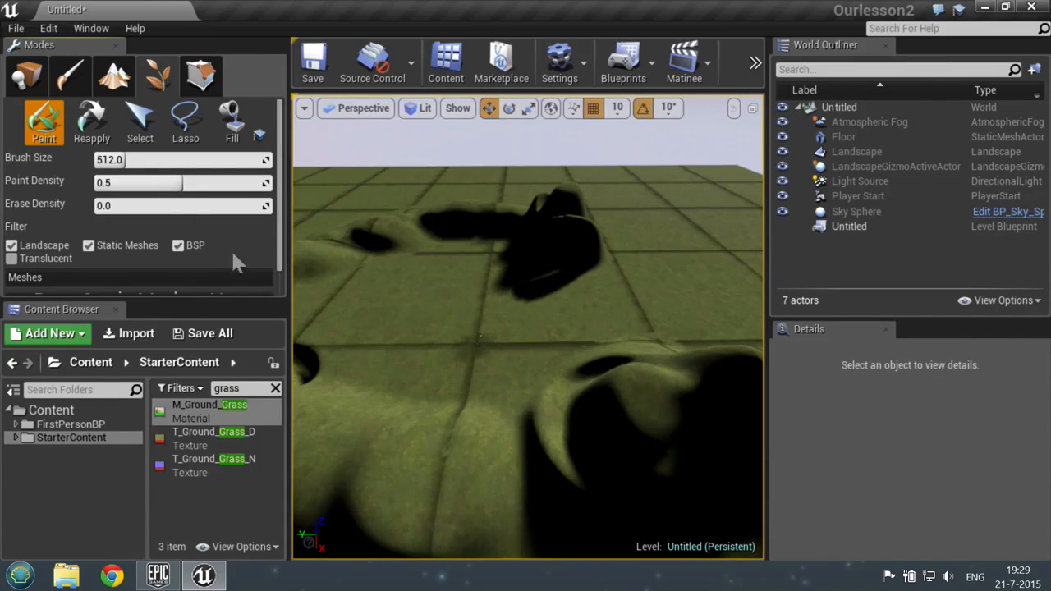
- Reveal the foliage mesh drop area, expand StarterContent in the folder tree and open its Shapes folder
{"action": "scroll", "coordinate": [262, 228], "scroll_direction": "down", "scroll_amount": 1}
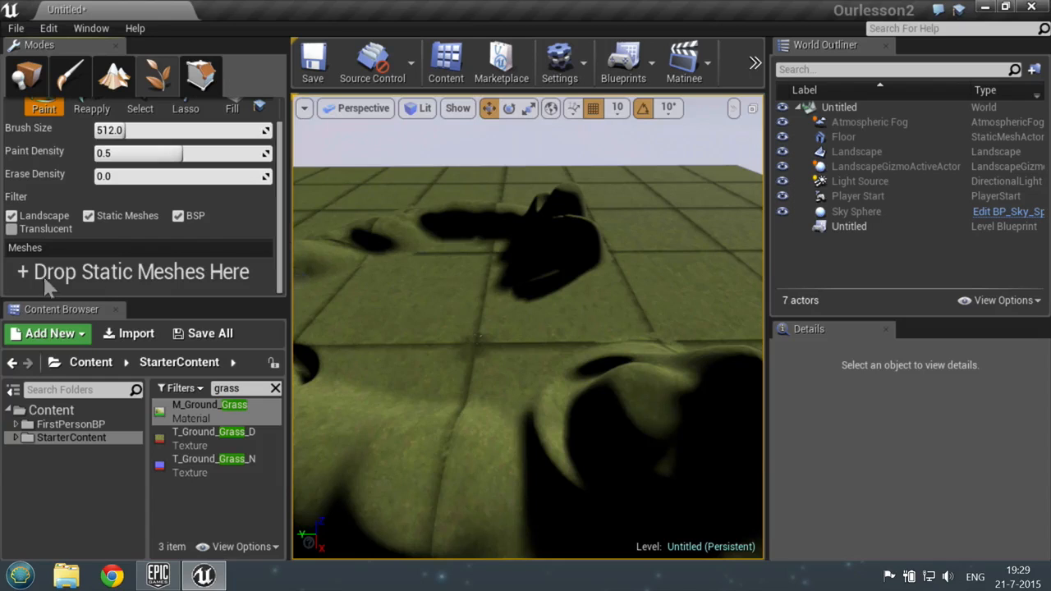
{"action": "left_click", "coordinate": [16, 438]}
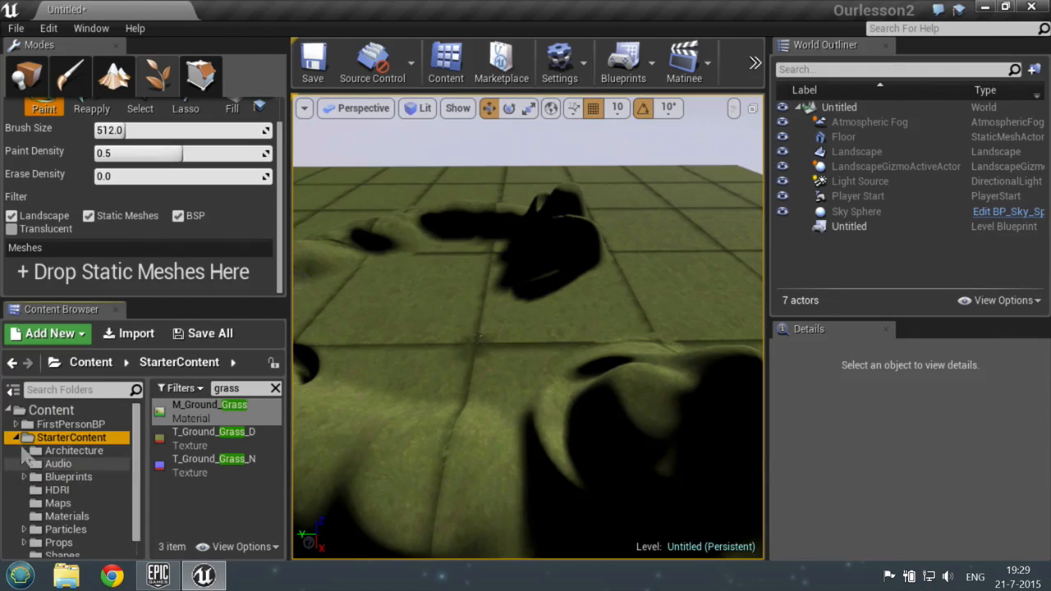
{"action": "scroll", "coordinate": [115, 489], "scroll_direction": "down", "scroll_amount": 1}
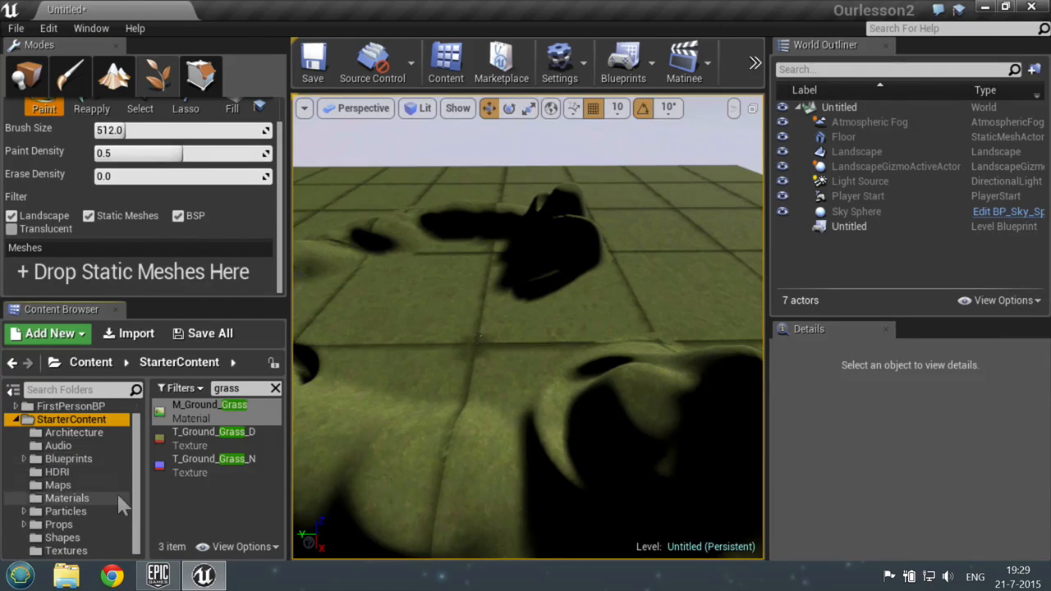
{"action": "left_click", "coordinate": [64, 538]}
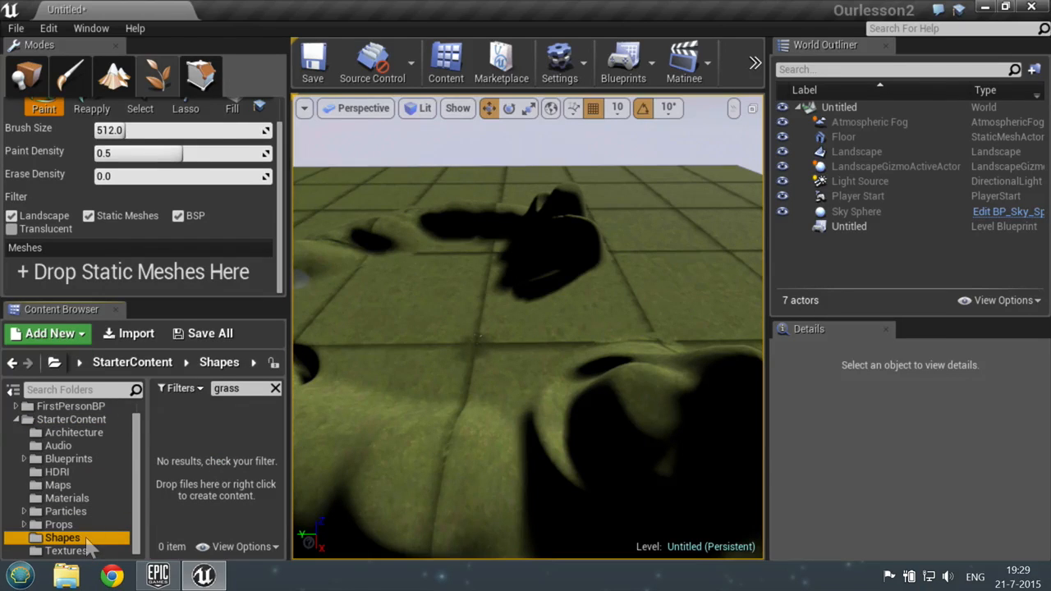
- Clear the asset search in the Shapes folder, open the Shape_Cylinder mesh for inspection and close its editor
{"action": "left_click", "coordinate": [275, 389]}
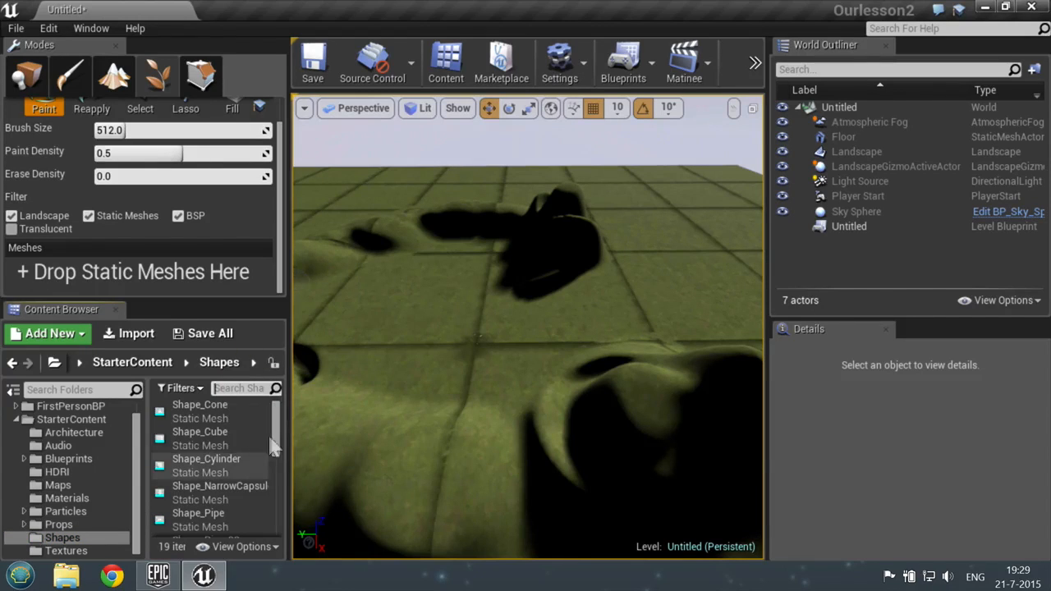
{"action": "left_click", "coordinate": [219, 466]}
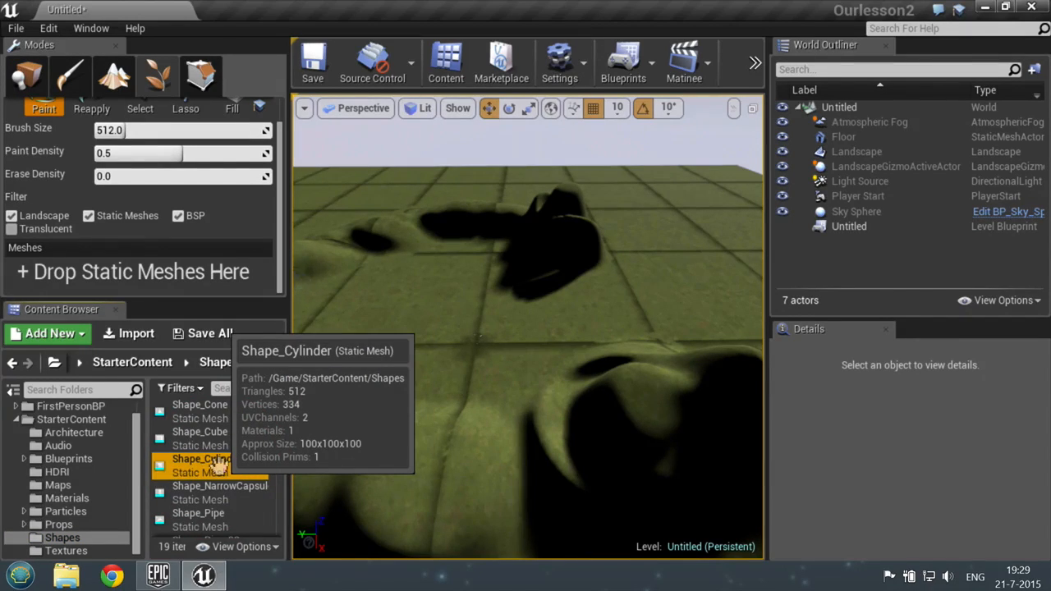
{"action": "double_click", "coordinate": [220, 466]}
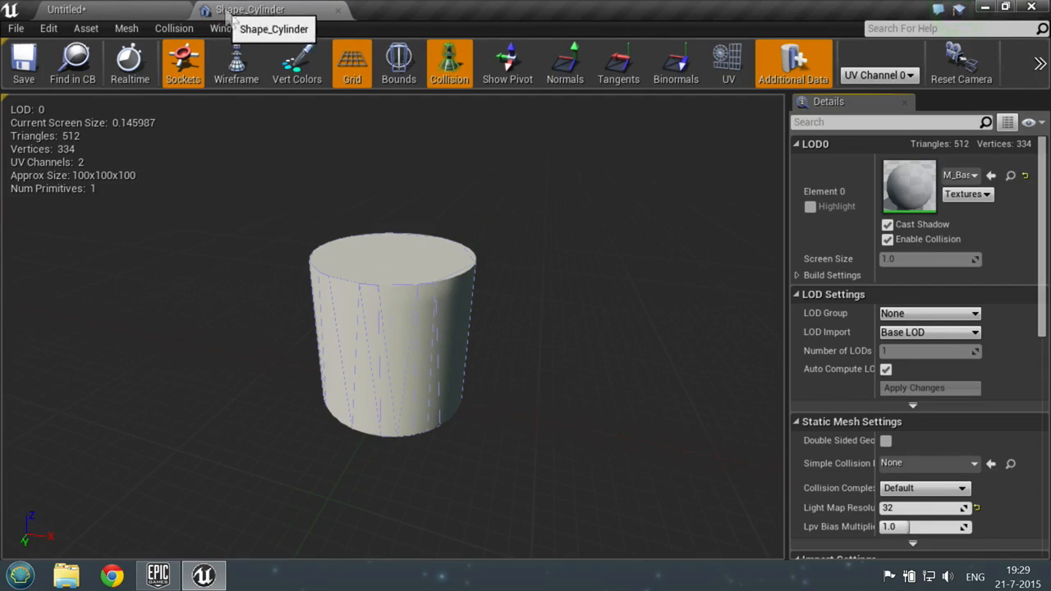
{"action": "left_click", "coordinate": [338, 11]}
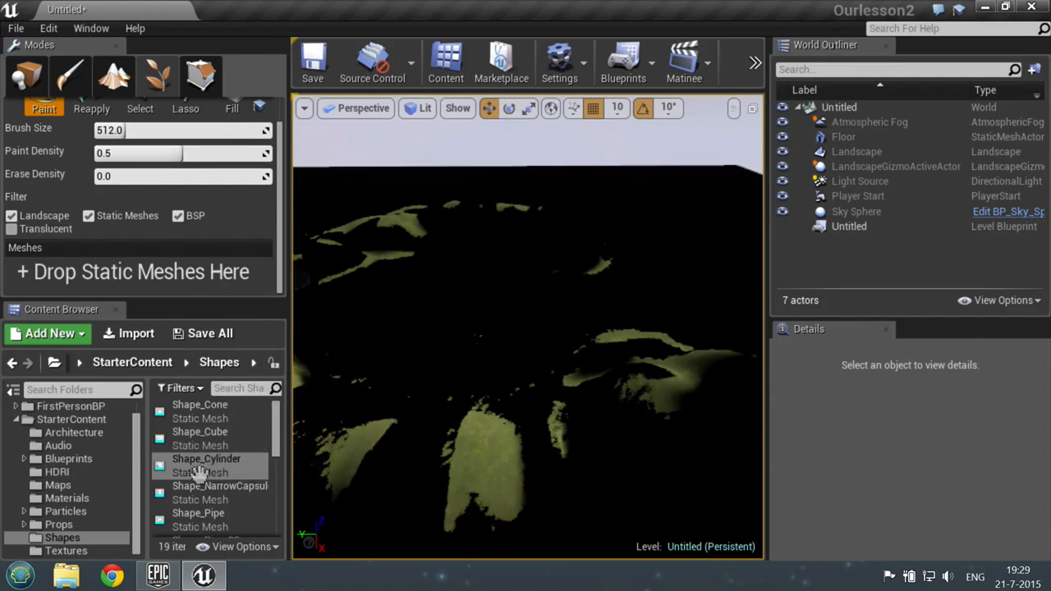
- Add Shape_Cylinder as a foliage mesh and paint a winding trail of cylinders on the flat ground near the tall hill
{"action": "left_click_drag", "start_coordinate": [200, 470], "coordinate": [114, 234]}
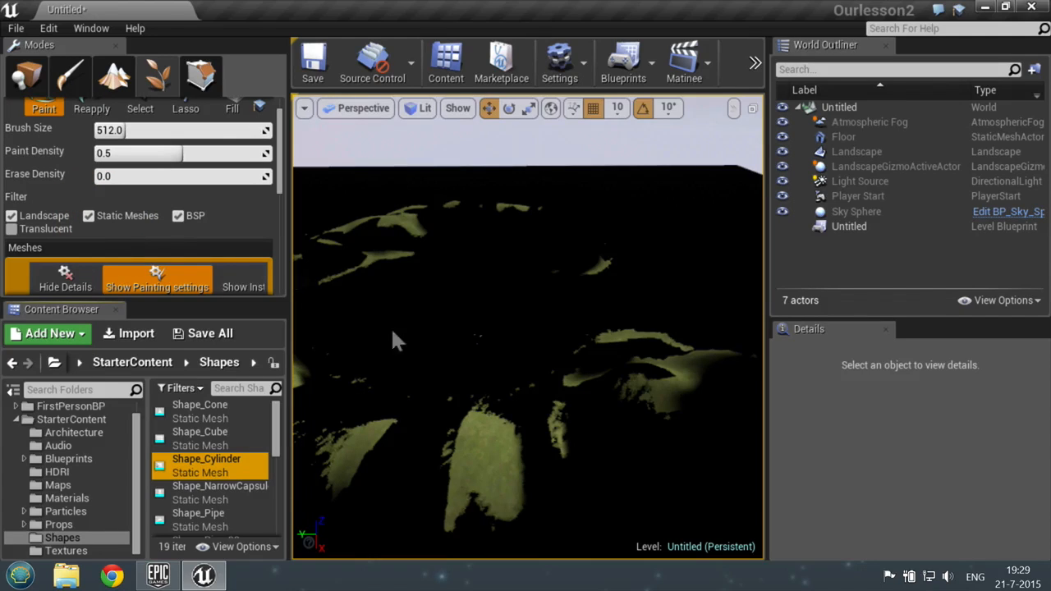
{"action": "key", "text": "w"}
{"action": "right_click_drag", "start_coordinate": [506, 337], "coordinate": [505, 335]}
{"action": "key", "text": "a"}
{"action": "key", "text": "a"}
{"action": "key", "text": "w"}
{"action": "key", "text": "s"}
{"action": "key", "text": "a"}
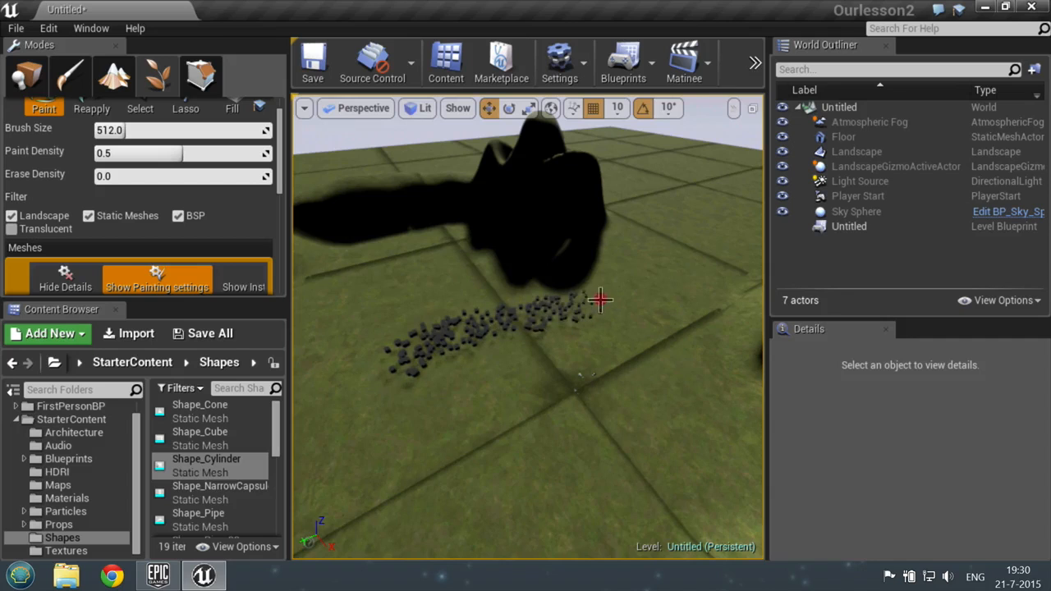
{"action": "left_click", "coordinate": [575, 316]}
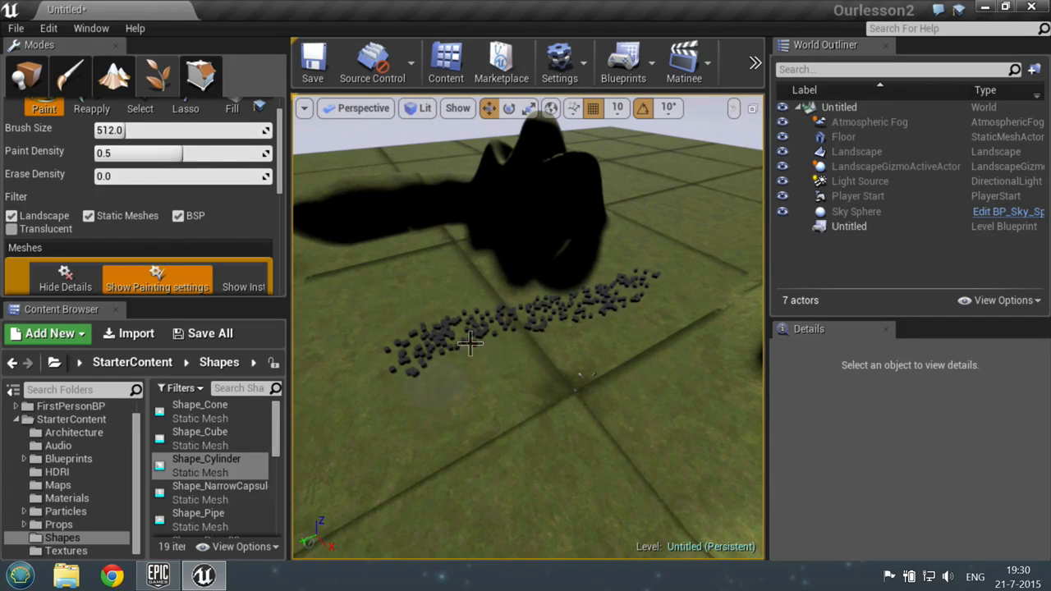
{"action": "mouse_move", "coordinate": [483, 386]}
{"action": "left_mouse_down"}
{"action": "mouse_move", "coordinate": [499, 450]}
{"action": "mouse_move", "coordinate": [597, 516]}
{"action": "mouse_move", "coordinate": [715, 504]}
{"action": "left_mouse_up"}
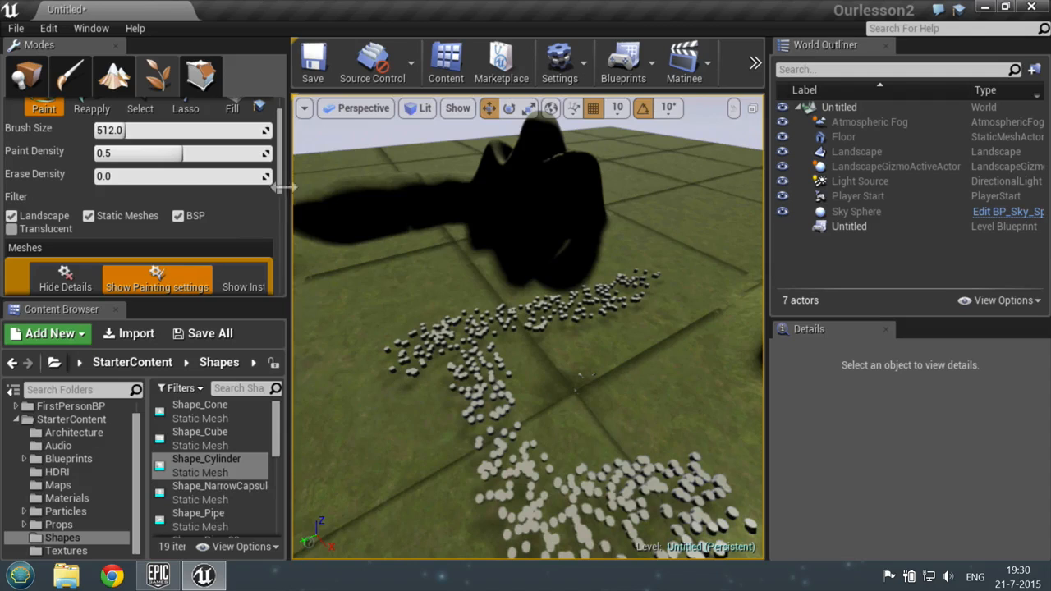
- Set the foliage's minimum and maximum scale to 10.0 and paint large cylinders around the tall hill and the small-cylinder trail
{"action": "left_click_drag", "start_coordinate": [283, 205], "coordinate": [283, 252]}
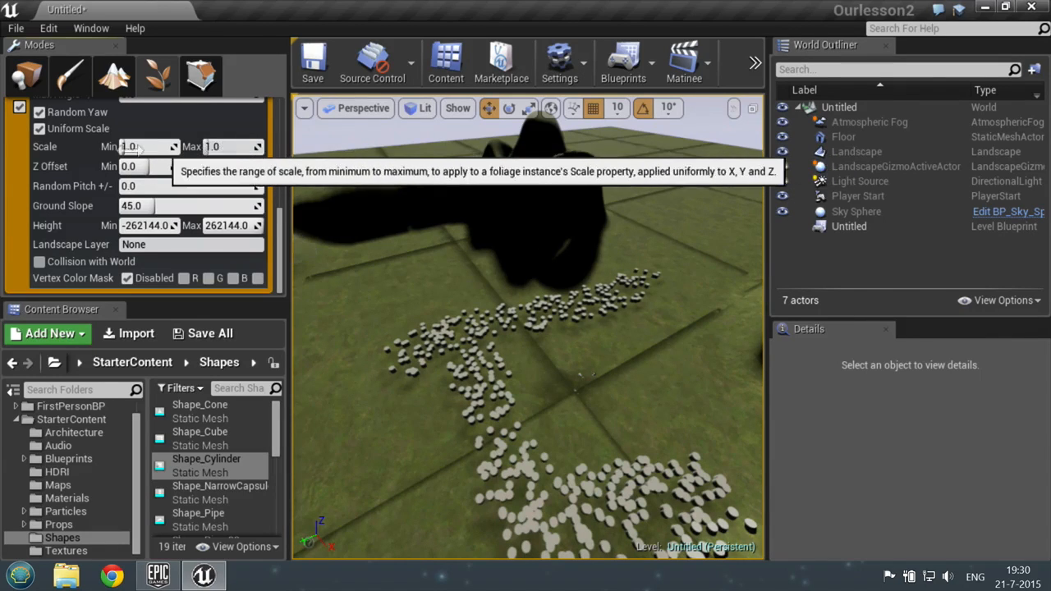
{"action": "left_click_drag", "start_coordinate": [126, 147], "coordinate": [131, 146]}
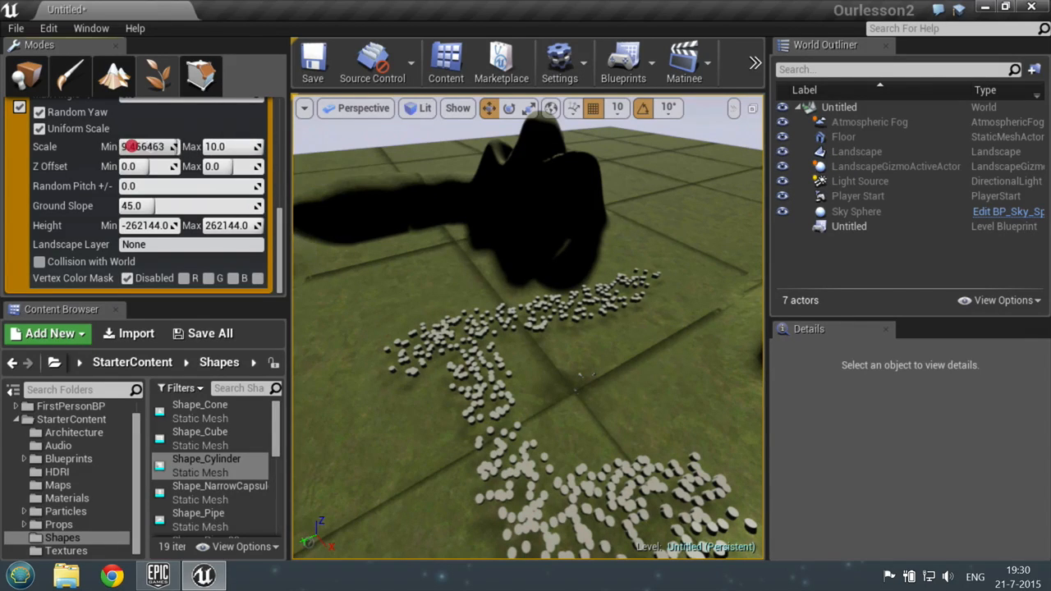
{"action": "left_click", "coordinate": [381, 269]}
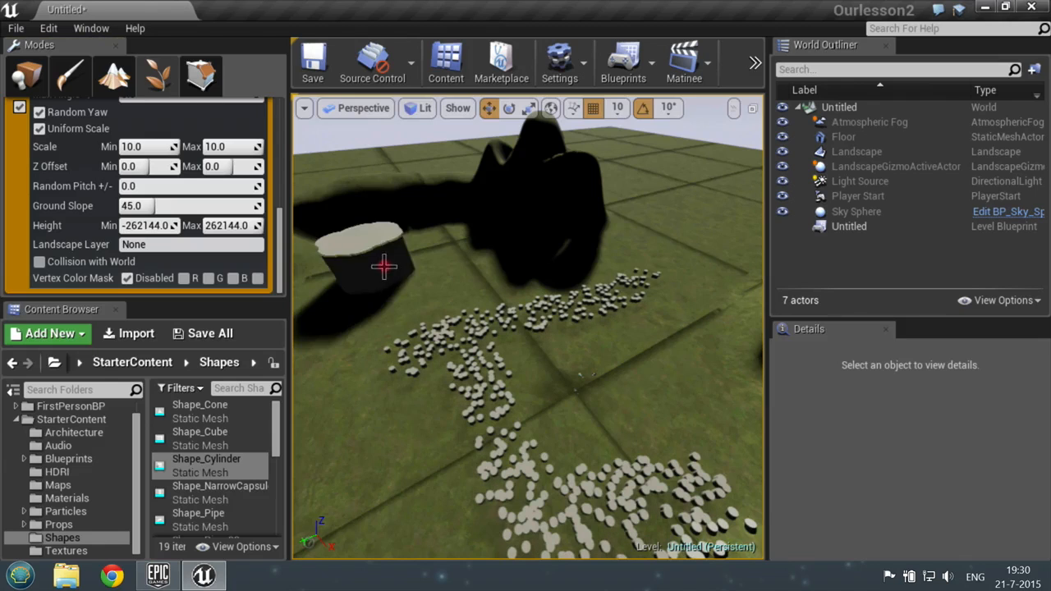
{"action": "left_click", "coordinate": [472, 234]}
{"action": "left_click", "coordinate": [365, 445]}
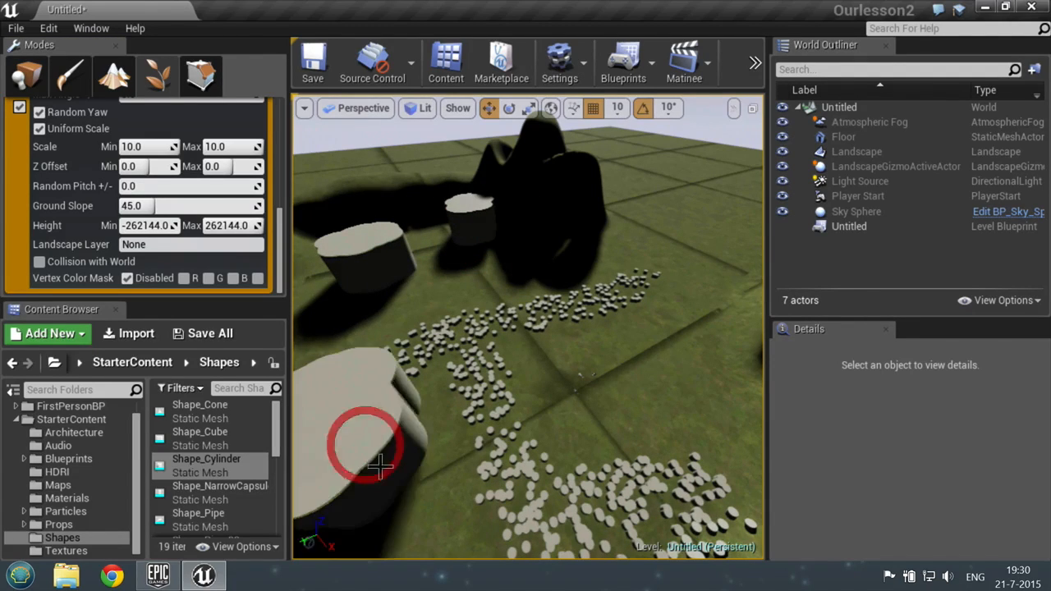
{"action": "left_click", "coordinate": [656, 184]}
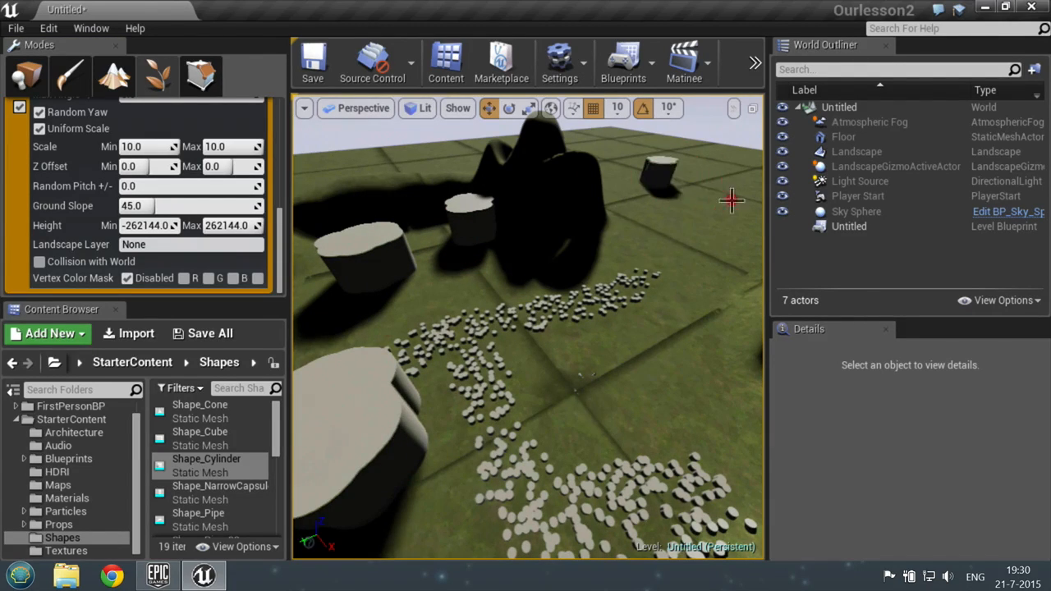
{"action": "left_click", "coordinate": [737, 200]}
{"action": "left_click", "coordinate": [692, 201]}
{"action": "left_click", "coordinate": [723, 239]}
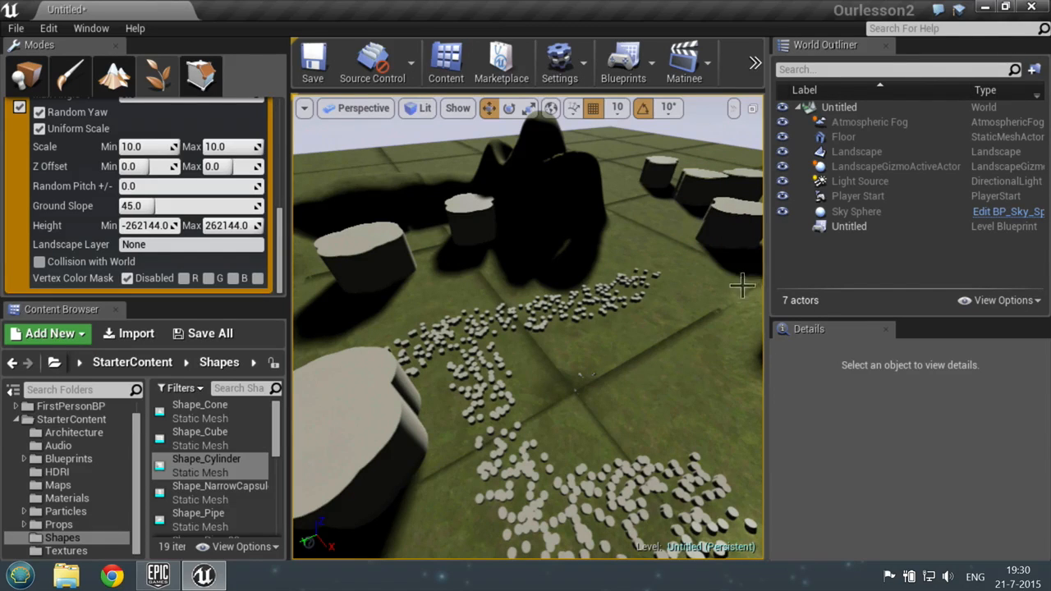
- Play the level, walk among the painted cylinders and hills in first person, and stop the play session
{"action": "scroll", "coordinate": [605, 411], "scroll_direction": "up", "scroll_amount": 4}
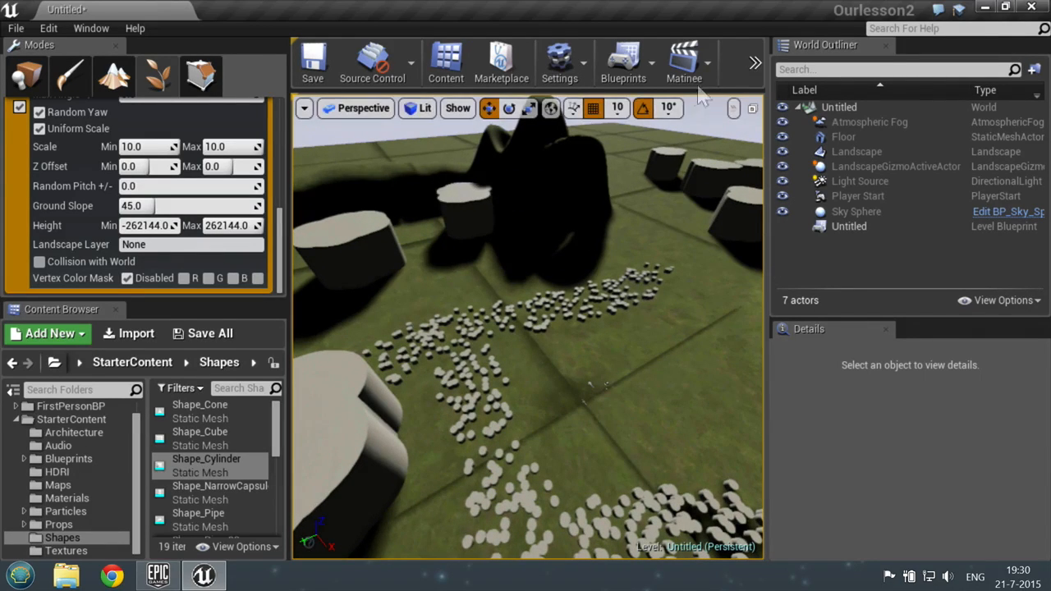
{"action": "left_click", "coordinate": [754, 64]}
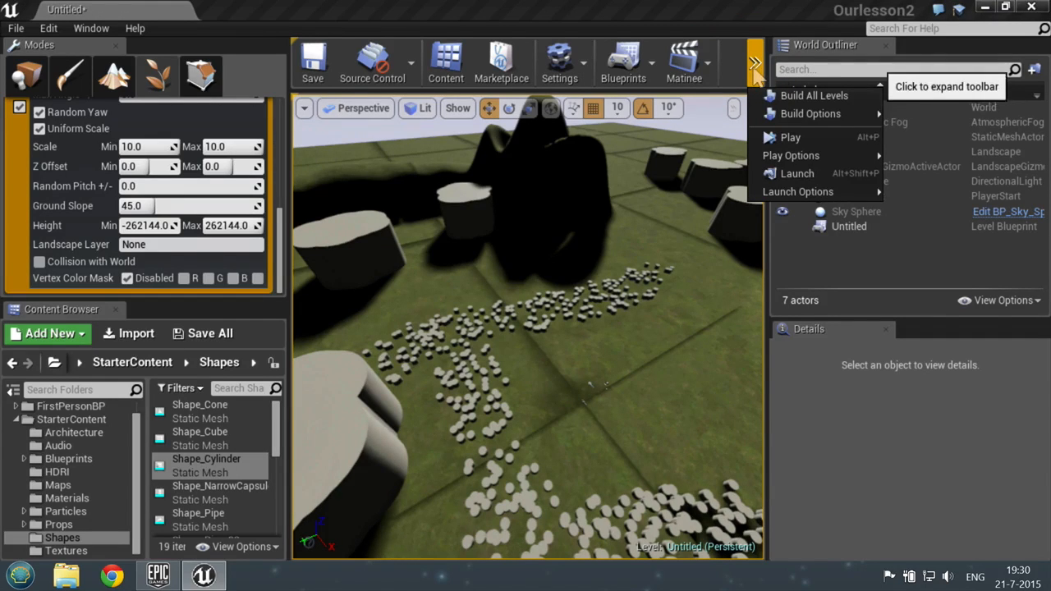
{"action": "left_click", "coordinate": [785, 137]}
{"action": "left_click", "coordinate": [735, 156]}
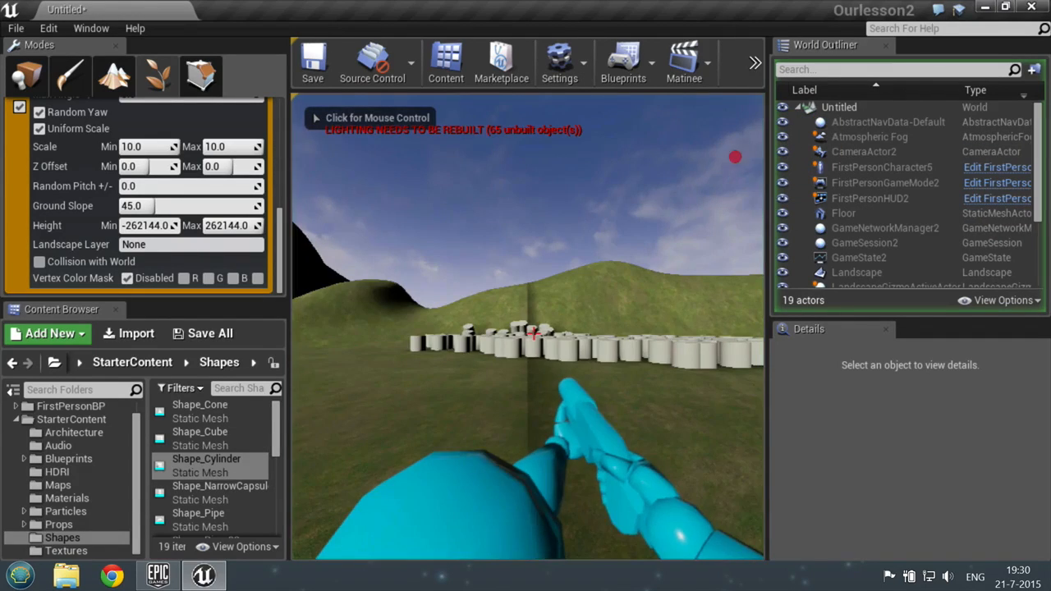
{"action": "key", "text": "w"}
{"action": "key", "text": "a"}
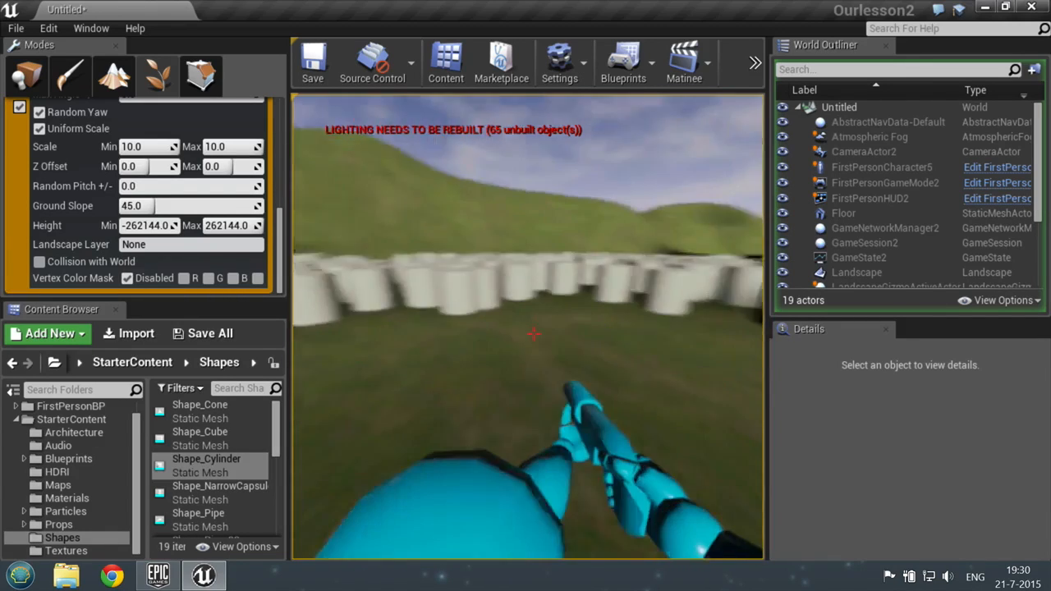
{"action": "left_click", "coordinate": [735, 156]}
{"action": "key", "text": "w"}
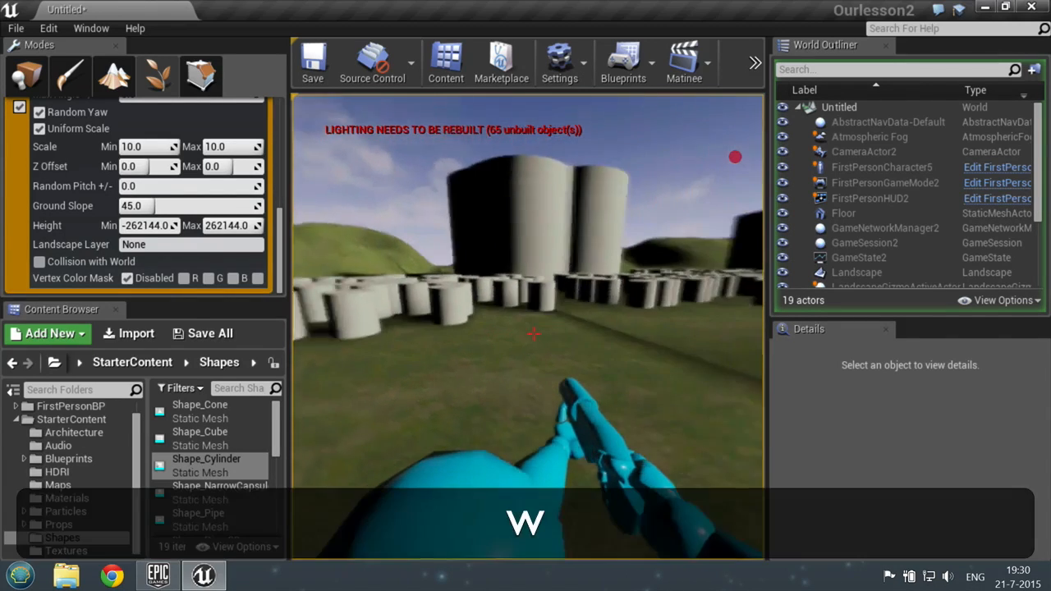
{"action": "key", "text": "d"}
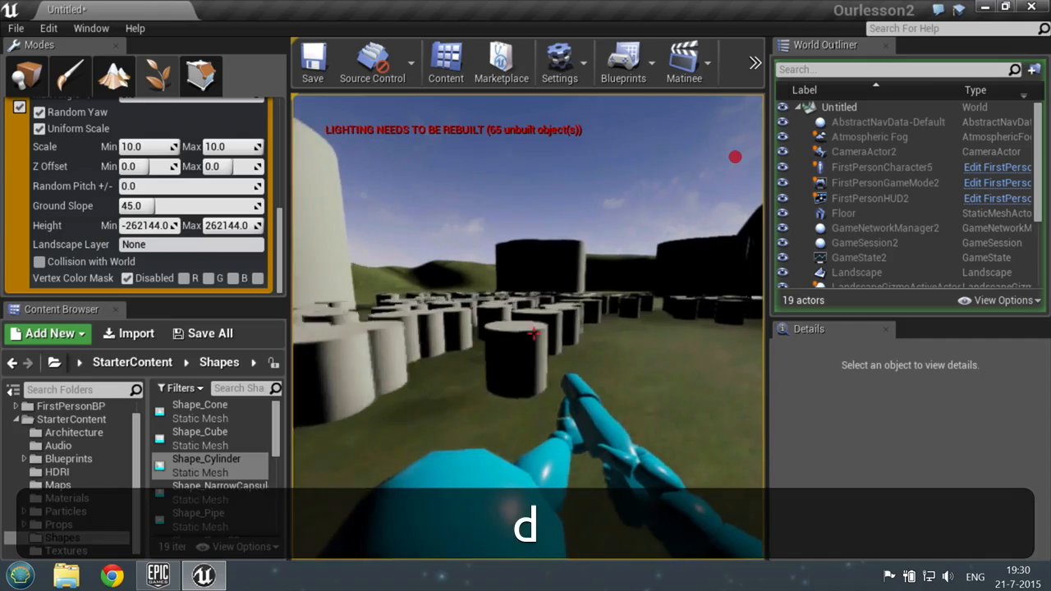
{"action": "key", "text": "a"}
{"action": "key", "text": "w"}
{"action": "key", "text": "d"}
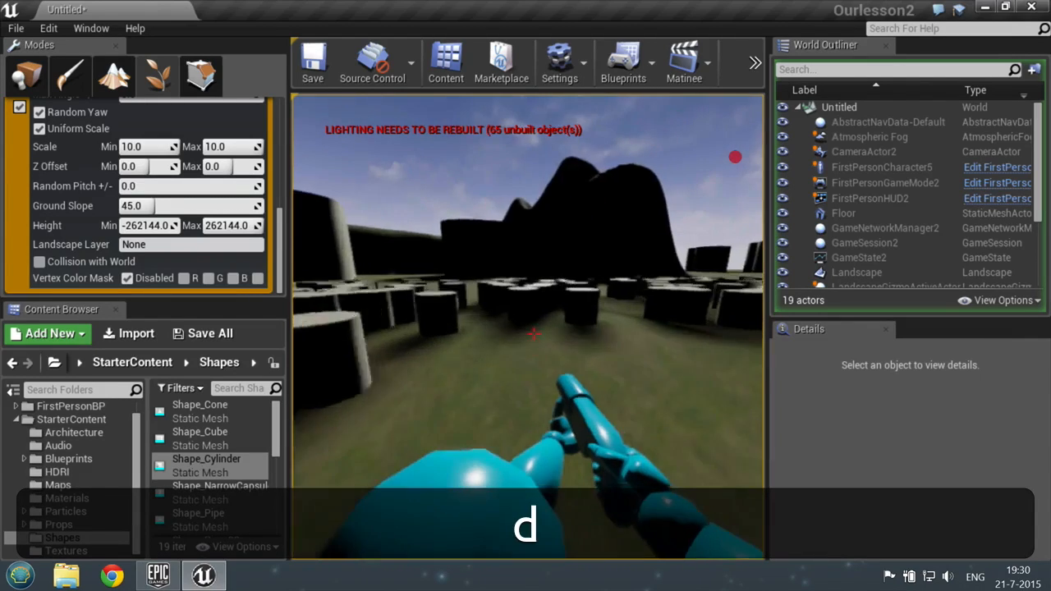
{"action": "key", "text": "d"}
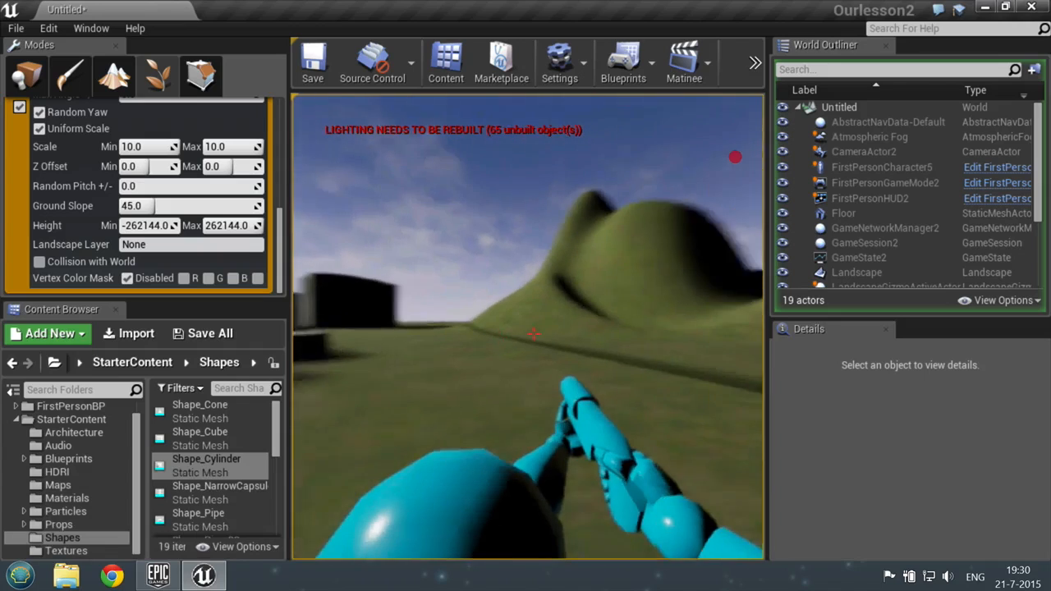
{"action": "key", "text": "a"}
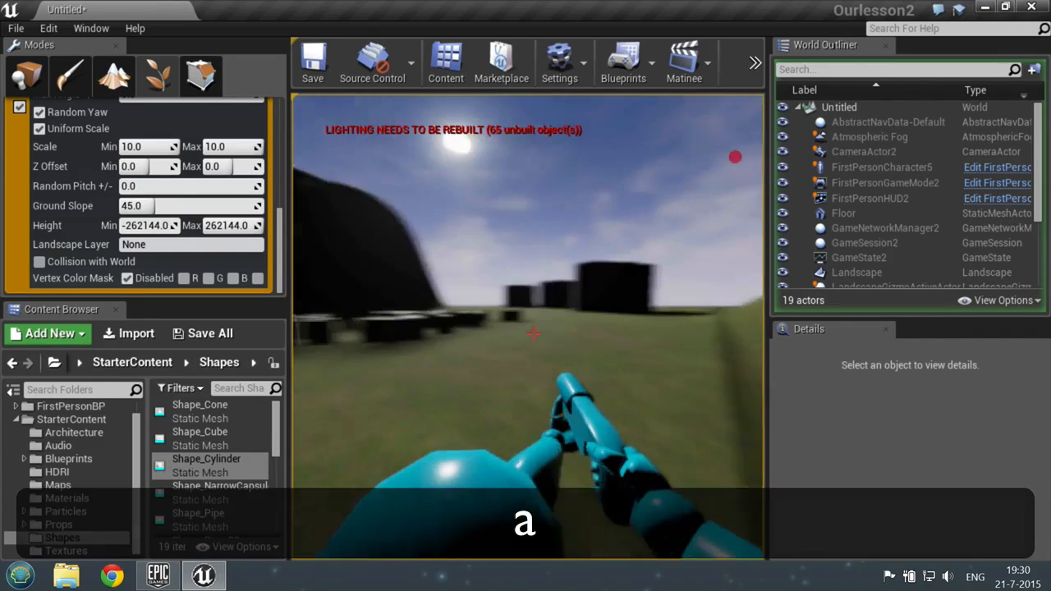
{"action": "key", "text": "d"}
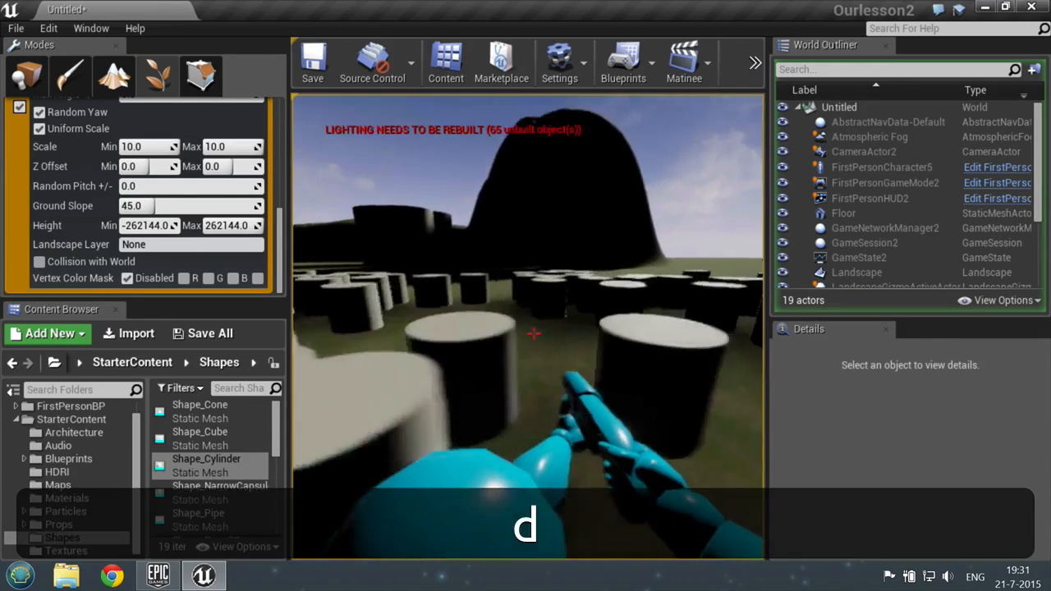
{"action": "key", "text": "s"}
{"action": "key", "text": "w"}
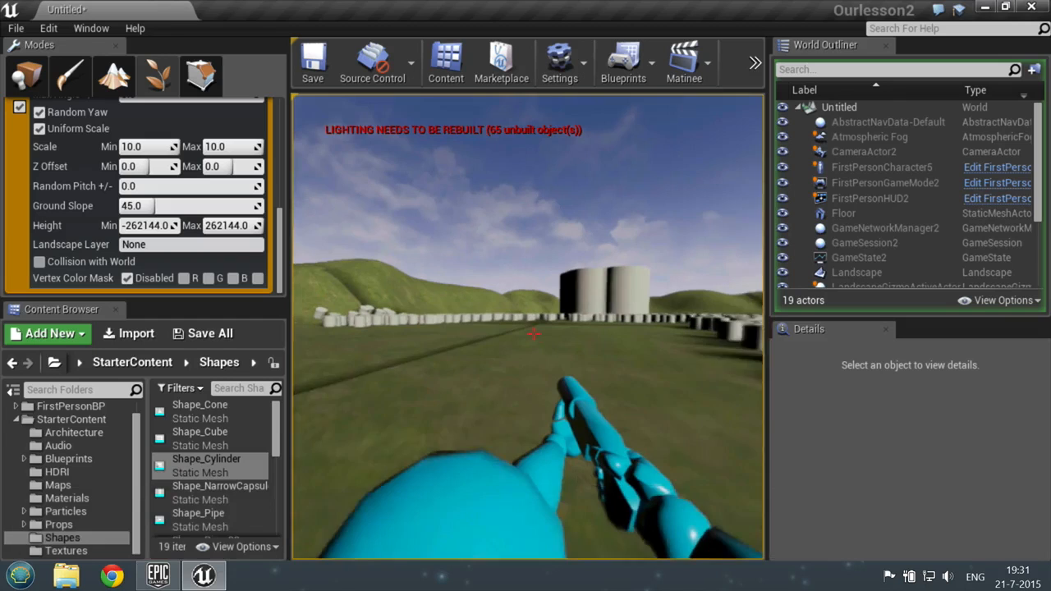
{"action": "key", "text": "Escape"}
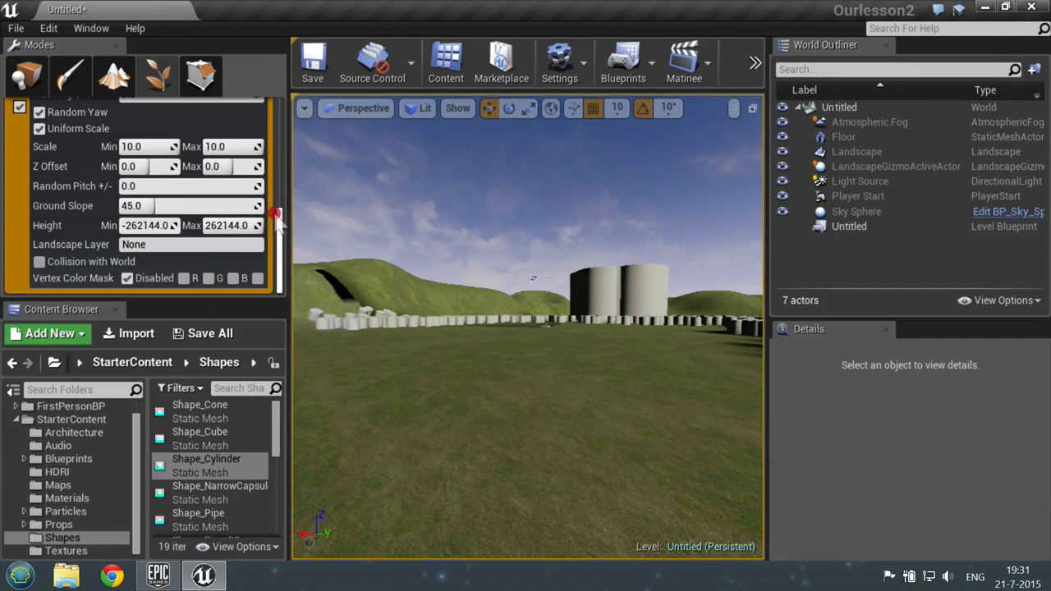
- Lasso-select a group of the small painted cylinders along the trail and raise them above the landscape
{"action": "left_click_drag", "start_coordinate": [277, 215], "coordinate": [284, 120]}
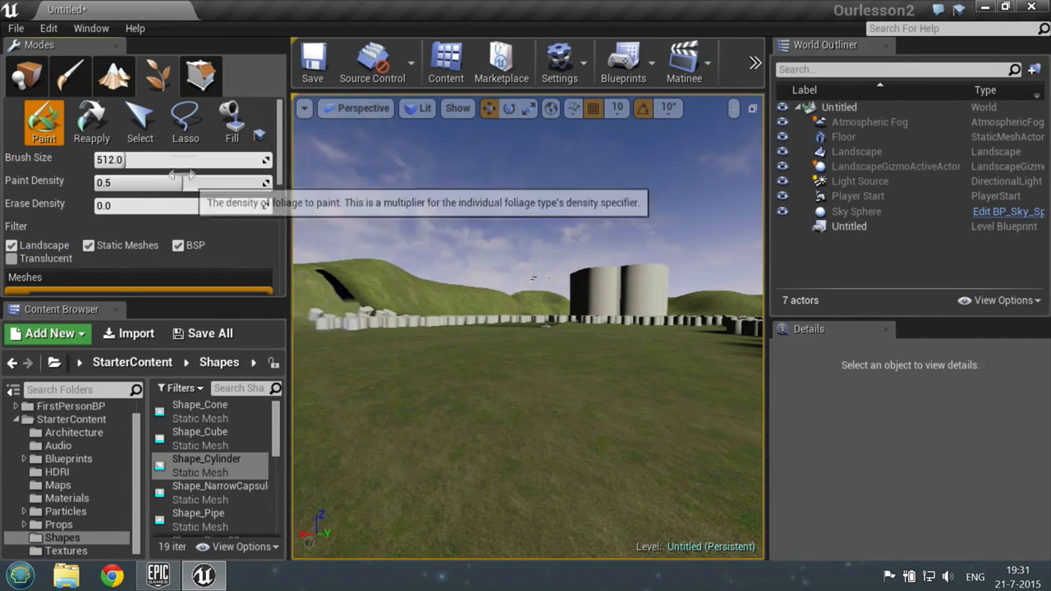
{"action": "scroll", "coordinate": [503, 386], "scroll_direction": "down", "scroll_amount": 8}
{"action": "right_click_drag", "start_coordinate": [506, 396], "coordinate": [506, 396]}
{"action": "key", "text": "e"}
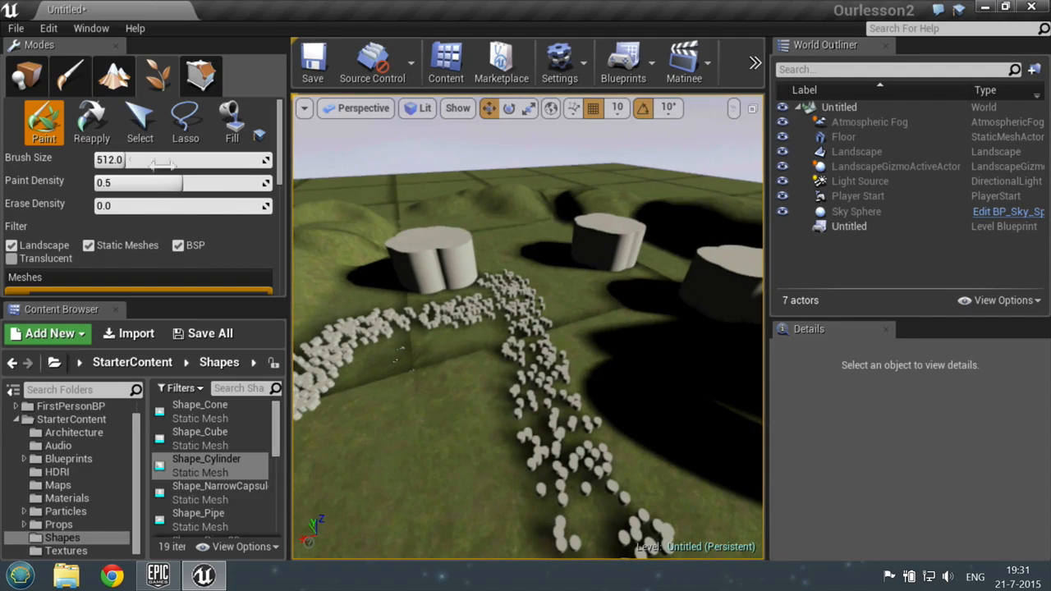
{"action": "left_click", "coordinate": [185, 120]}
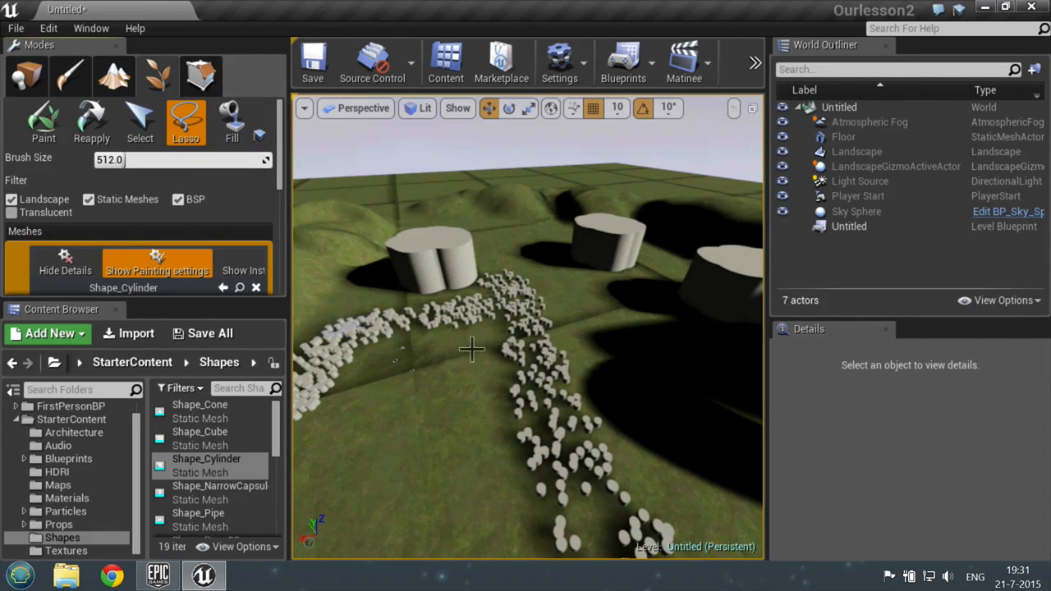
{"action": "left_click_drag", "start_coordinate": [441, 344], "coordinate": [557, 373]}
{"action": "mouse_move", "coordinate": [600, 456]}
{"action": "left_mouse_down"}
{"action": "mouse_move", "coordinate": [413, 474]}
{"action": "mouse_move", "coordinate": [328, 304]}
{"action": "mouse_move", "coordinate": [367, 324]}
{"action": "left_mouse_up"}
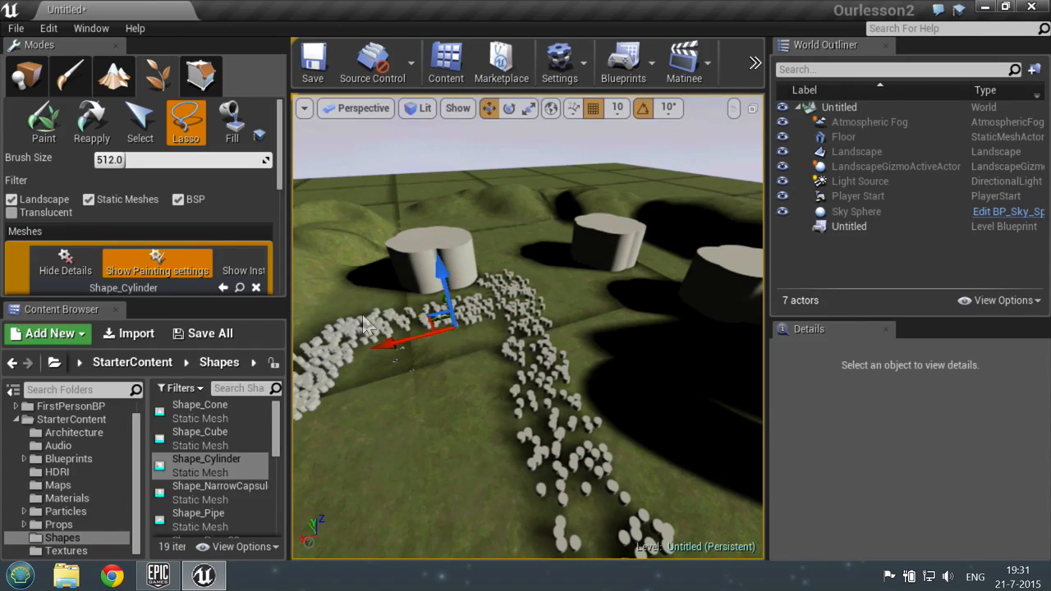
{"action": "left_click_drag", "start_coordinate": [443, 270], "coordinate": [425, 191]}
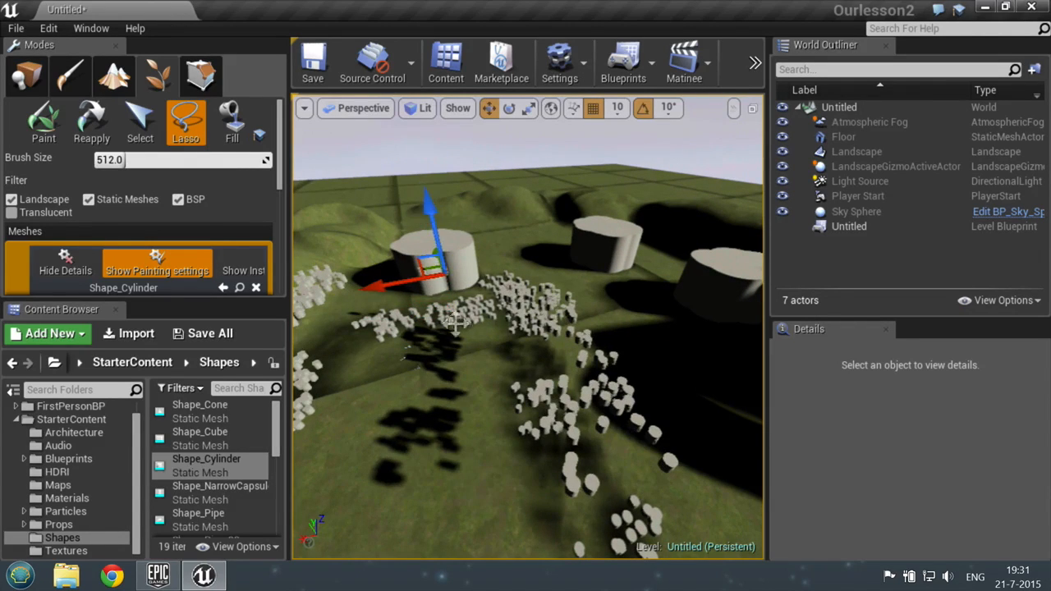
- View the raised cylinders from several angles and lift the selected group further above the terrain
{"action": "right_click_drag", "start_coordinate": [452, 399], "coordinate": [453, 399]}
{"action": "key", "text": "d"}
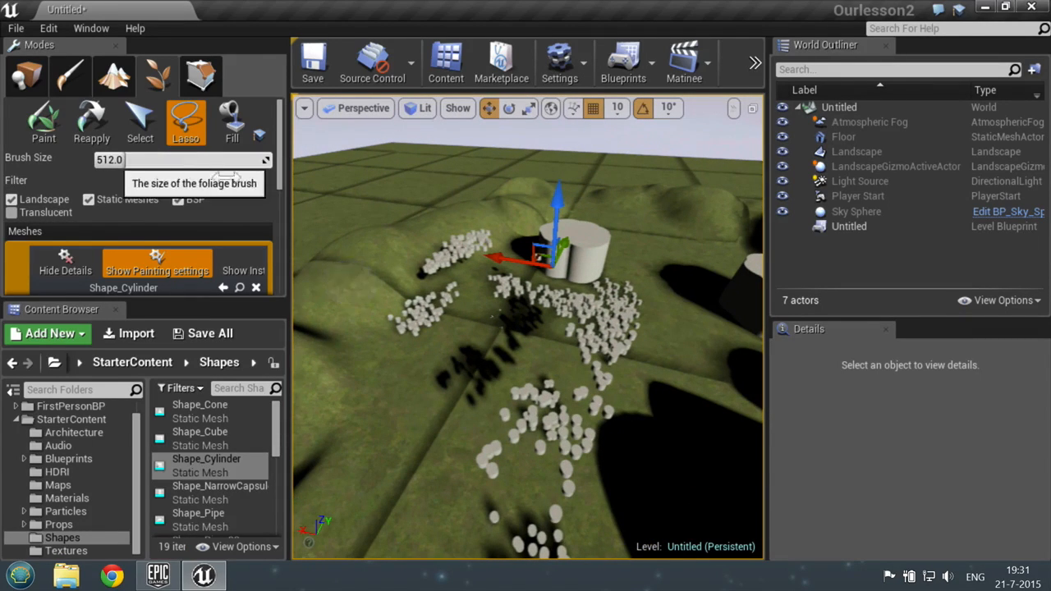
{"action": "key", "text": "d"}
{"action": "right_click_drag", "start_coordinate": [624, 312], "coordinate": [593, 334]}
{"action": "key", "text": "s"}
{"action": "key", "text": "e"}
{"action": "key", "text": "q"}
{"action": "key", "text": "d"}
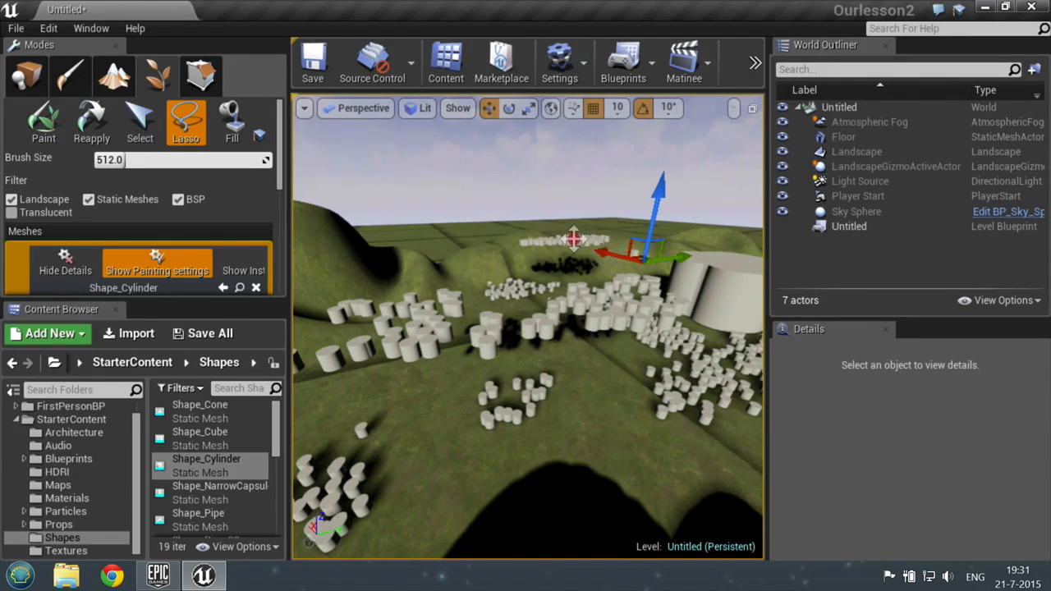
{"action": "key", "text": "e"}
{"action": "right_click_drag", "start_coordinate": [492, 306], "coordinate": [515, 281]}
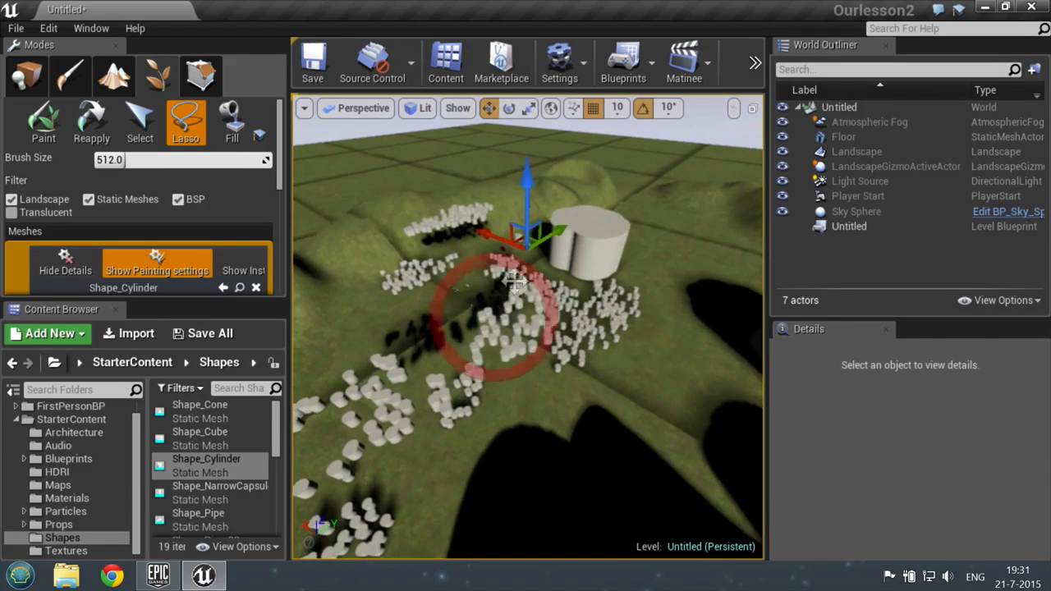
{"action": "left_click_drag", "start_coordinate": [523, 166], "coordinate": [514, 118]}
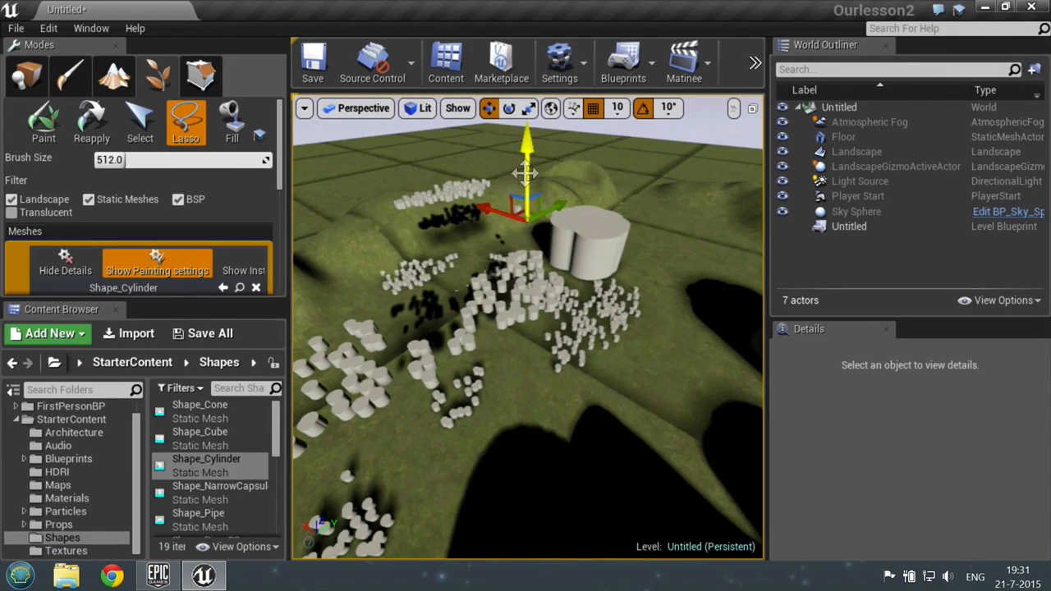
- Rotate the lasso-selected raised cylinders, tilting them by about 40 degrees
{"action": "left_click", "coordinate": [511, 116]}
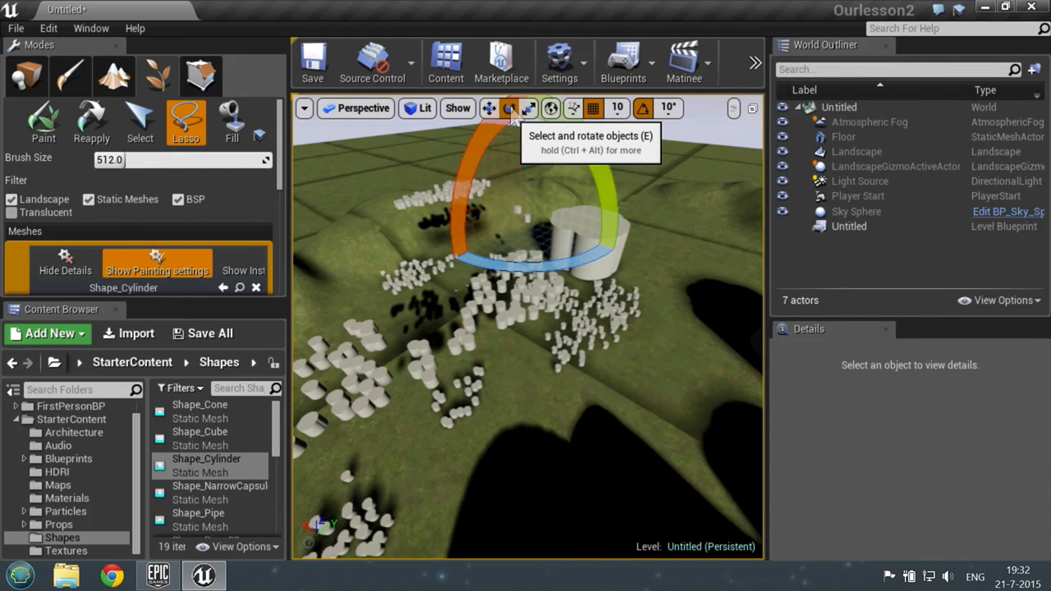
{"action": "mouse_move", "coordinate": [503, 261]}
{"action": "left_mouse_down"}
{"action": "mouse_move", "coordinate": [460, 246]}
{"action": "mouse_move", "coordinate": [500, 246]}
{"action": "left_mouse_up"}
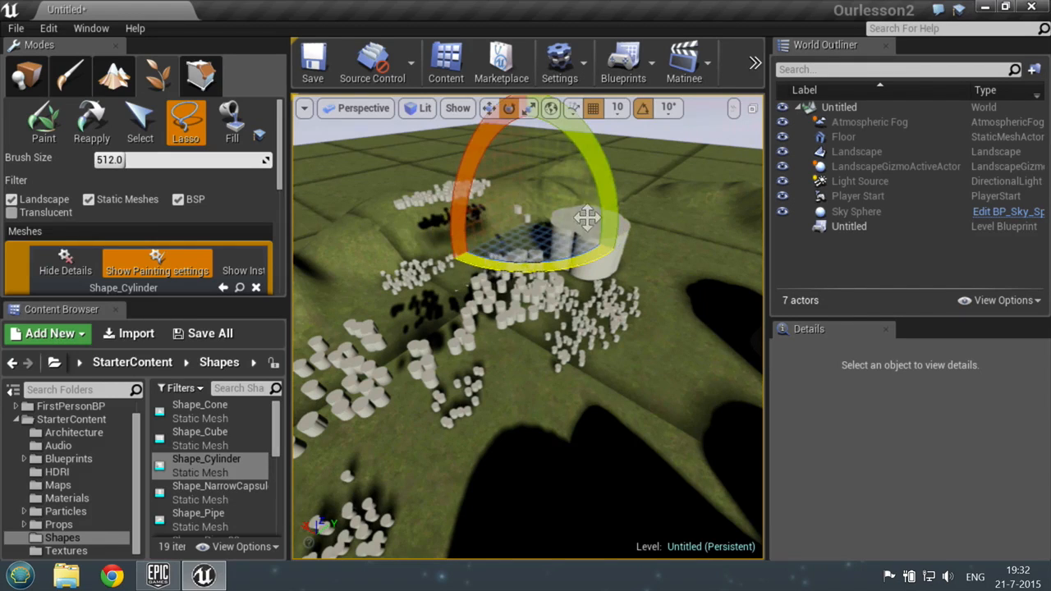
{"action": "left_click_drag", "start_coordinate": [605, 193], "coordinate": [615, 226]}
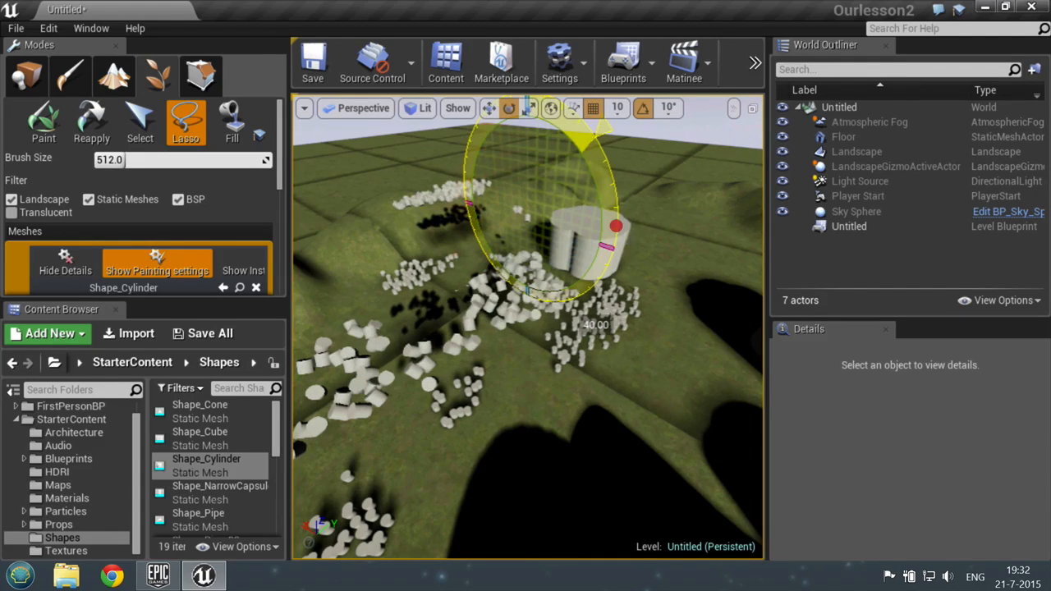
{"action": "key", "text": "s"}
{"action": "right_click_drag", "start_coordinate": [510, 305], "coordinate": [492, 329]}
{"action": "key", "text": "a"}
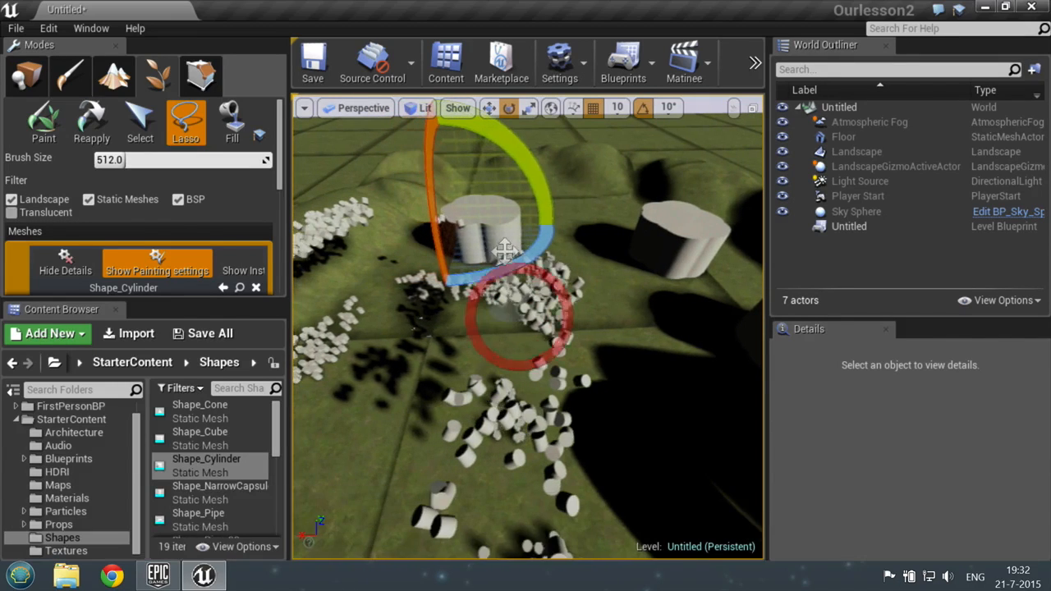
- Scale the selected cylinders along the red X axis so they are stretched, and inspect them from ground level
{"action": "left_click", "coordinate": [528, 109]}
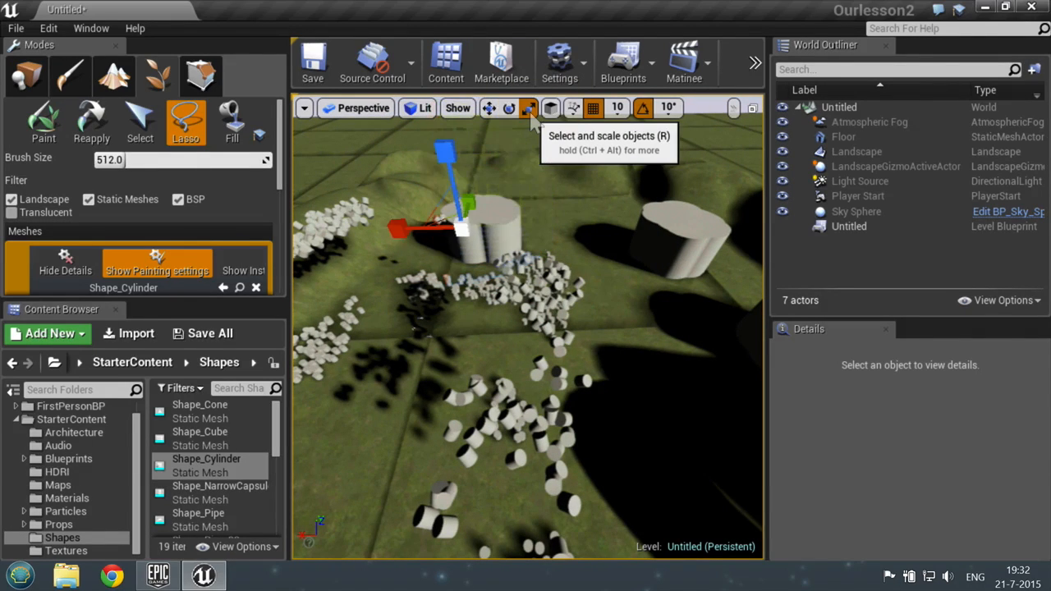
{"action": "left_click_drag", "start_coordinate": [401, 231], "coordinate": [374, 231]}
{"action": "right_click_drag", "start_coordinate": [370, 228], "coordinate": [425, 294]}
{"action": "key", "text": "d"}
{"action": "key", "text": "w"}
{"action": "key", "text": "d"}
{"action": "key", "text": "w"}
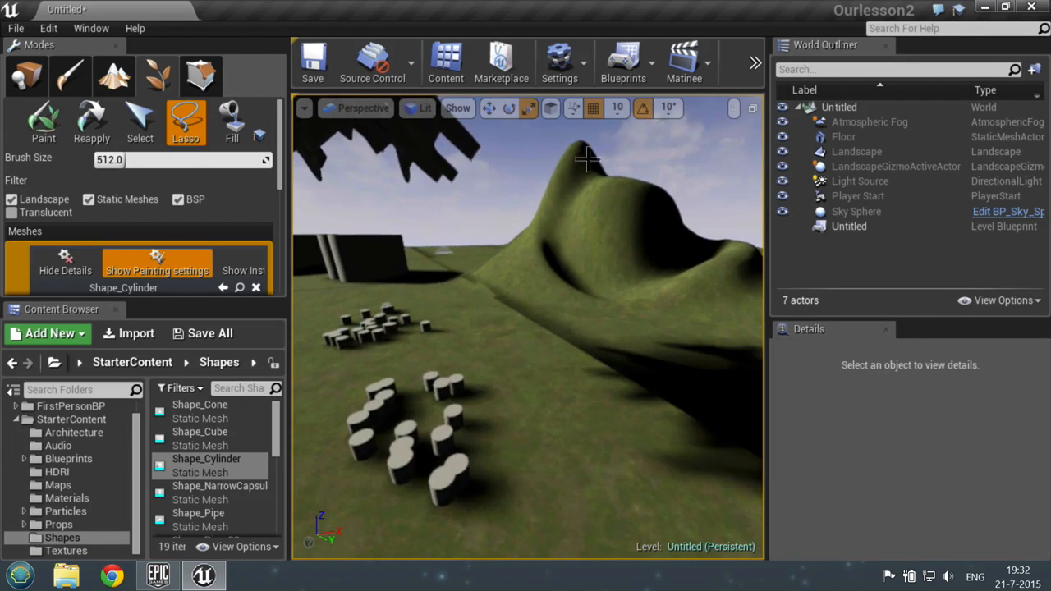
- Play the level, walk beneath the floating stretched cylinders to examine them in first person, and stop the session
{"action": "left_click", "coordinate": [754, 63]}
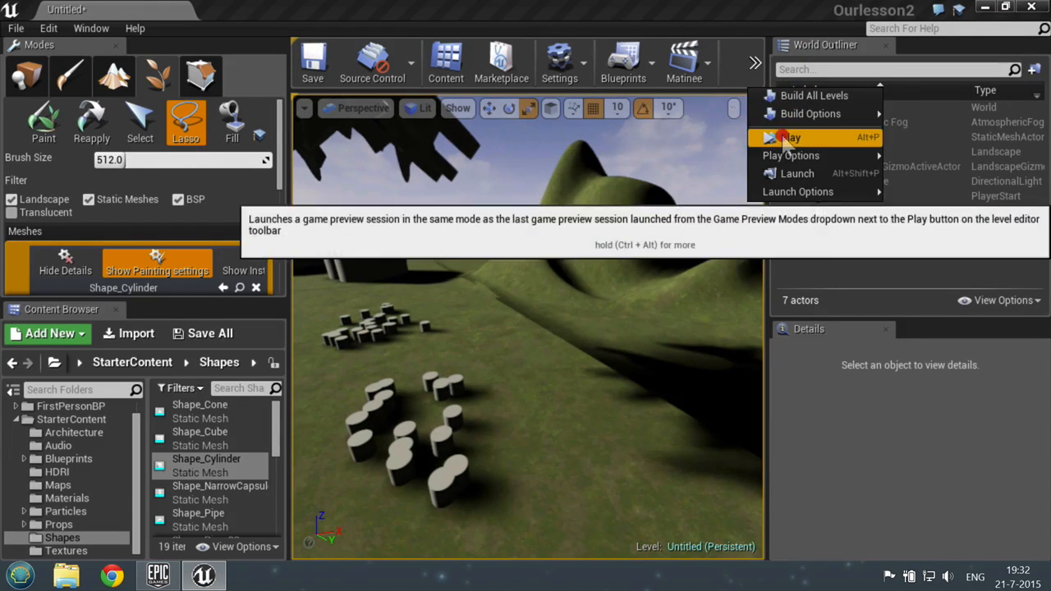
{"action": "left_click", "coordinate": [776, 138]}
{"action": "key", "text": "a"}
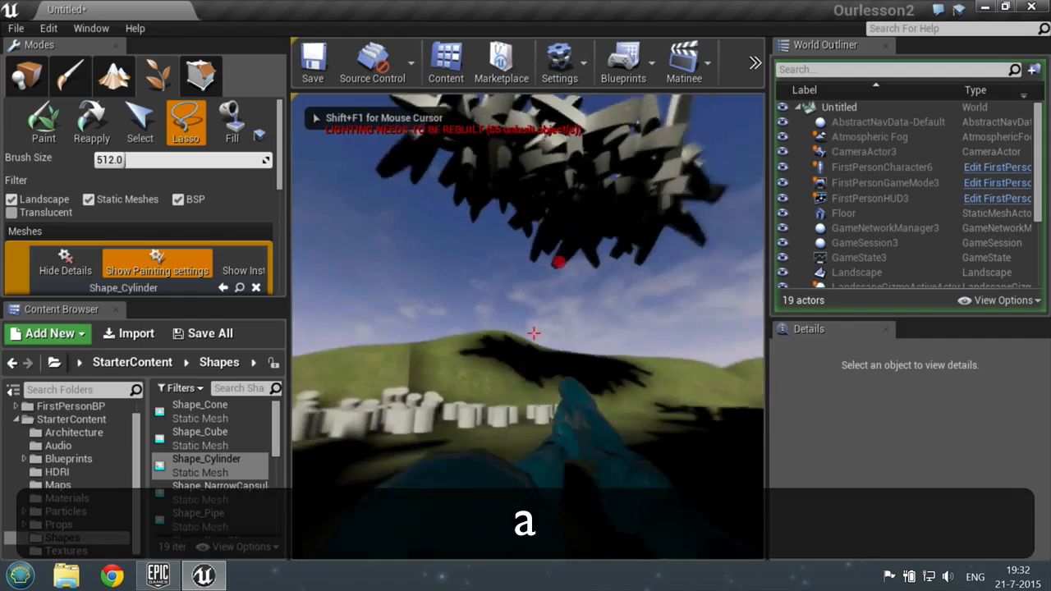
{"action": "key", "text": "a"}
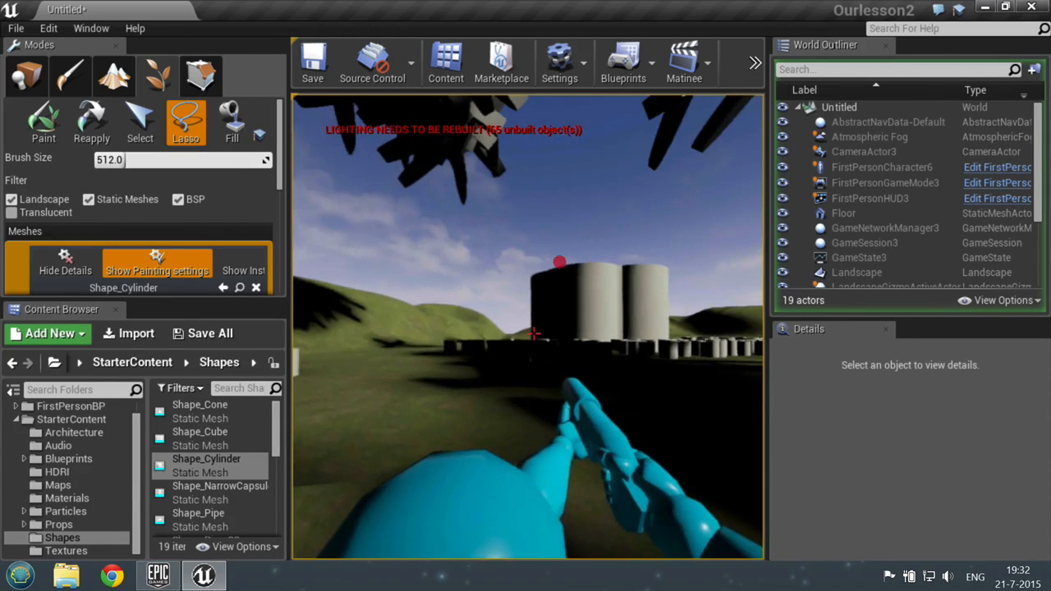
{"action": "key", "text": "s"}
{"action": "key", "text": "d"}
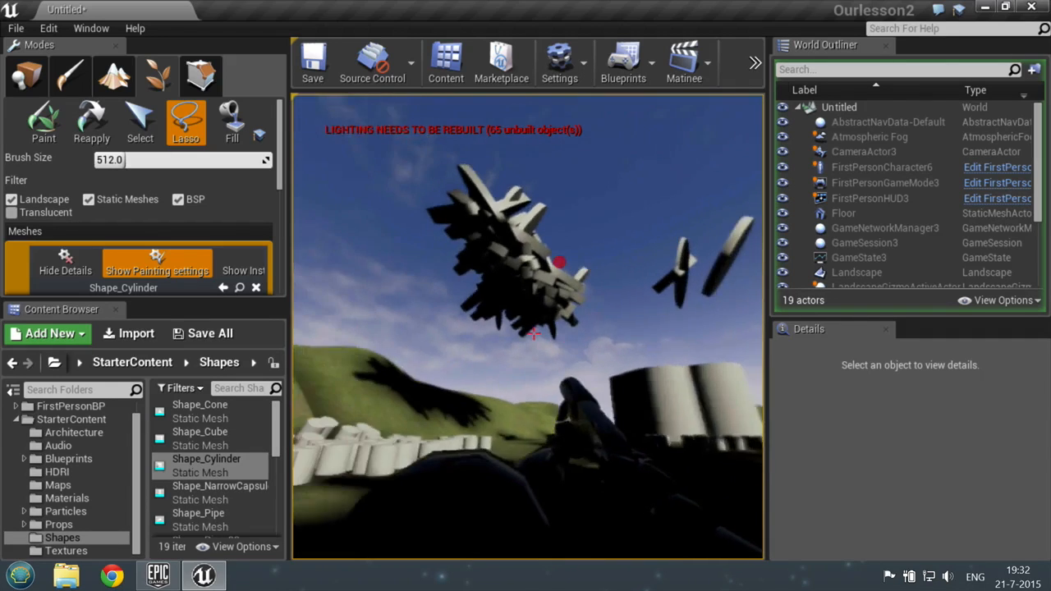
{"action": "key", "text": "w"}
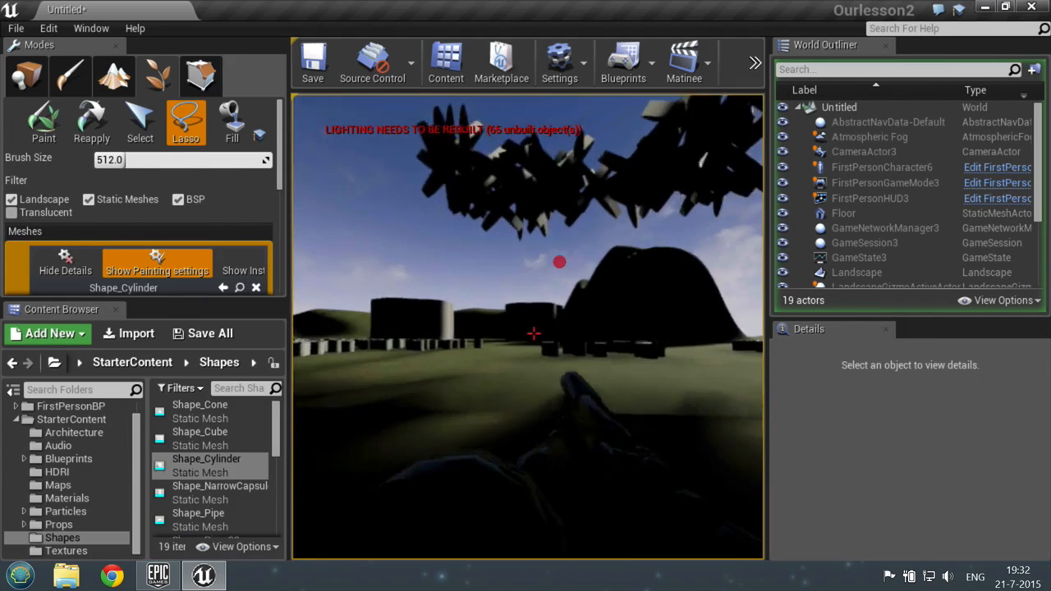
{"action": "key", "text": "d"}
{"action": "key", "text": "s"}
{"action": "key", "text": "d"}
{"action": "left_click", "coordinate": [562, 264]}
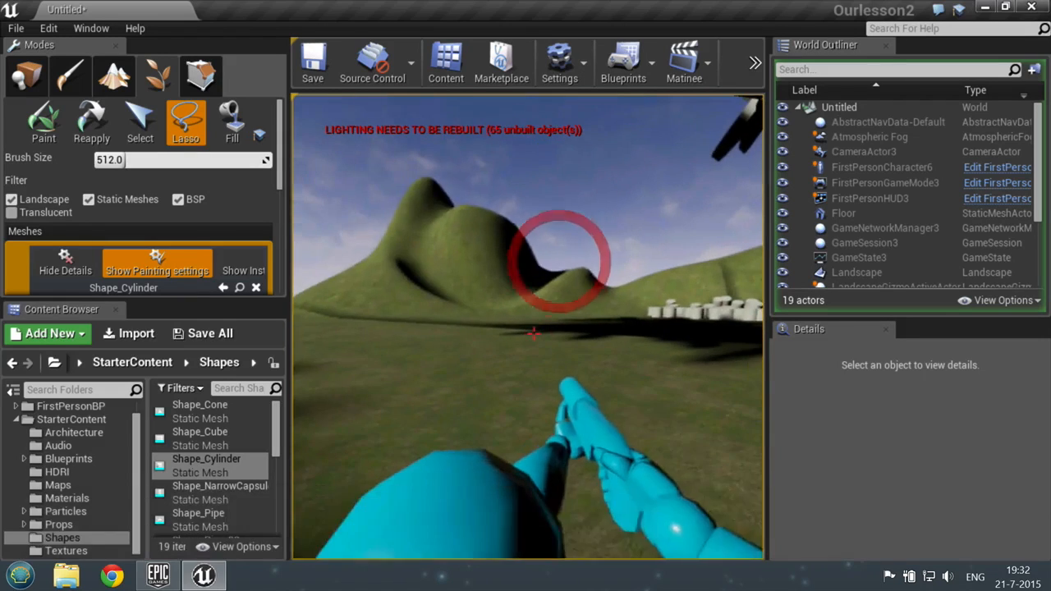
{"action": "key", "text": "Escape"}
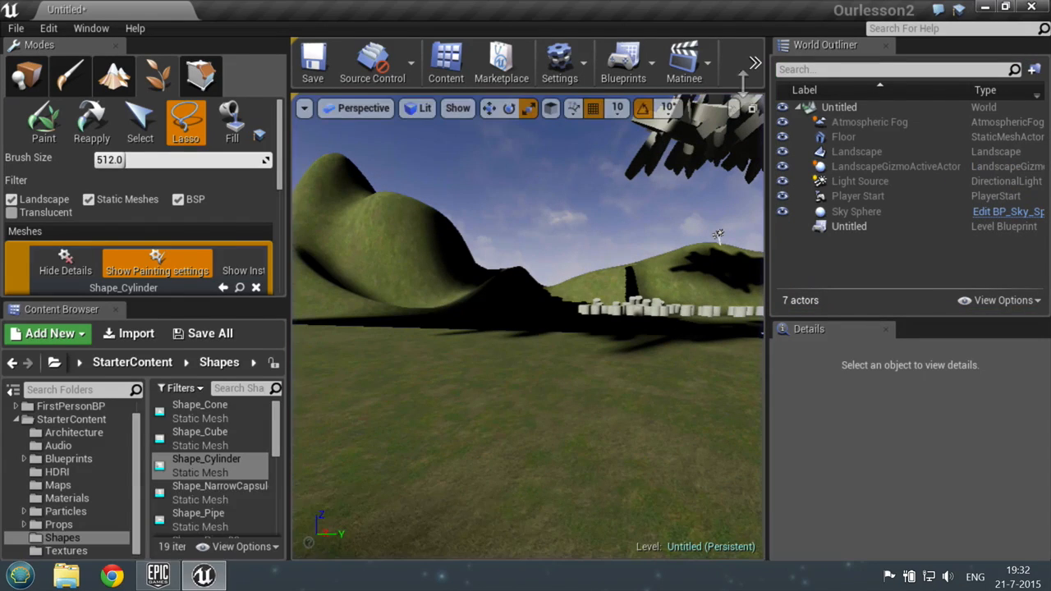
- Launch the level as a Standalone Game, saving the M_Basic_Wall material along the way
{"action": "left_click", "coordinate": [754, 64]}
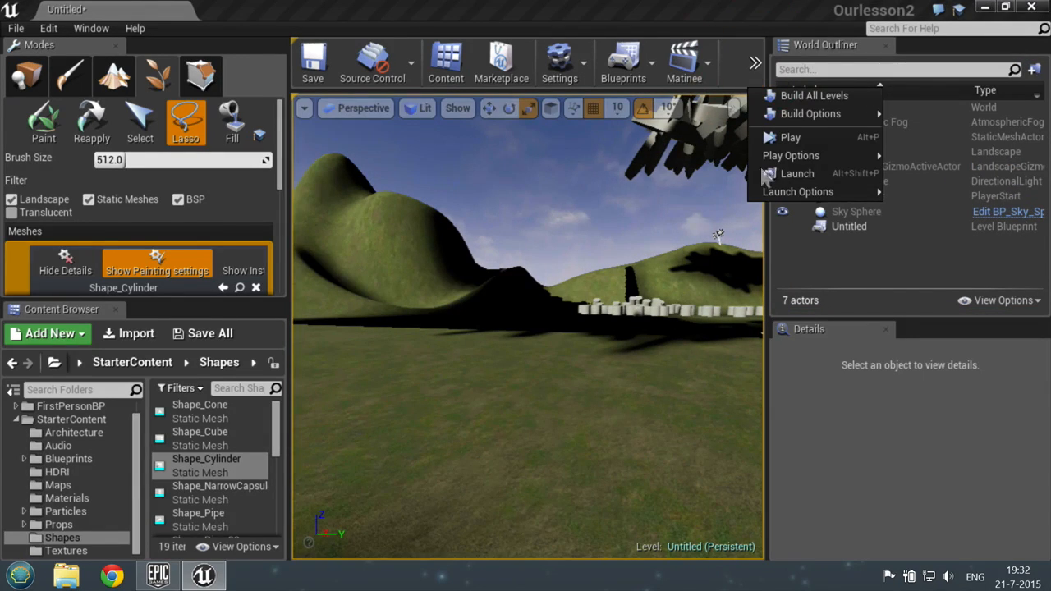
{"action": "mouse_move", "coordinate": [804, 164]}
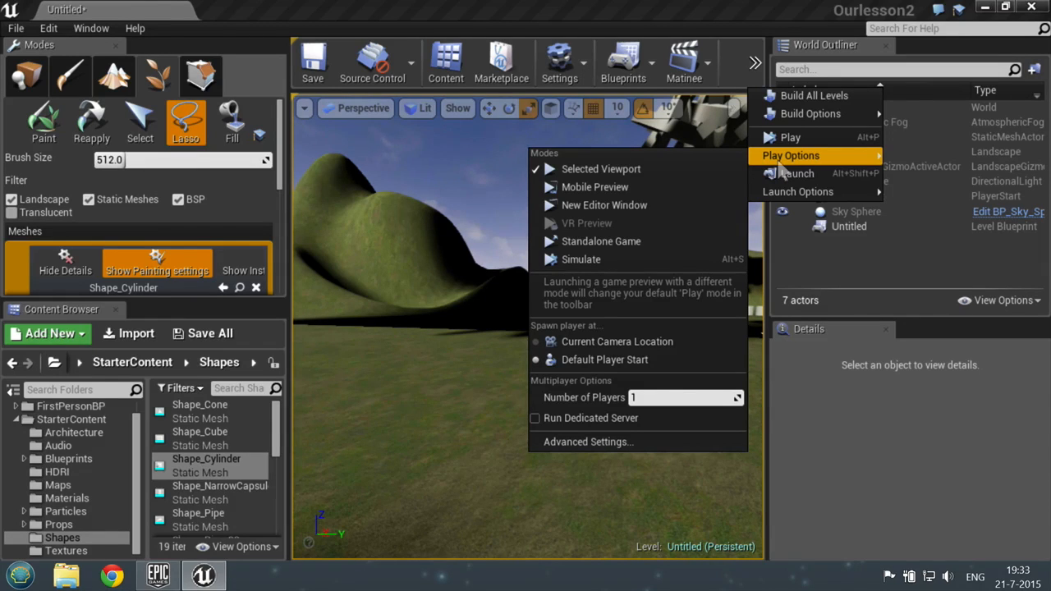
{"action": "left_click", "coordinate": [625, 241]}
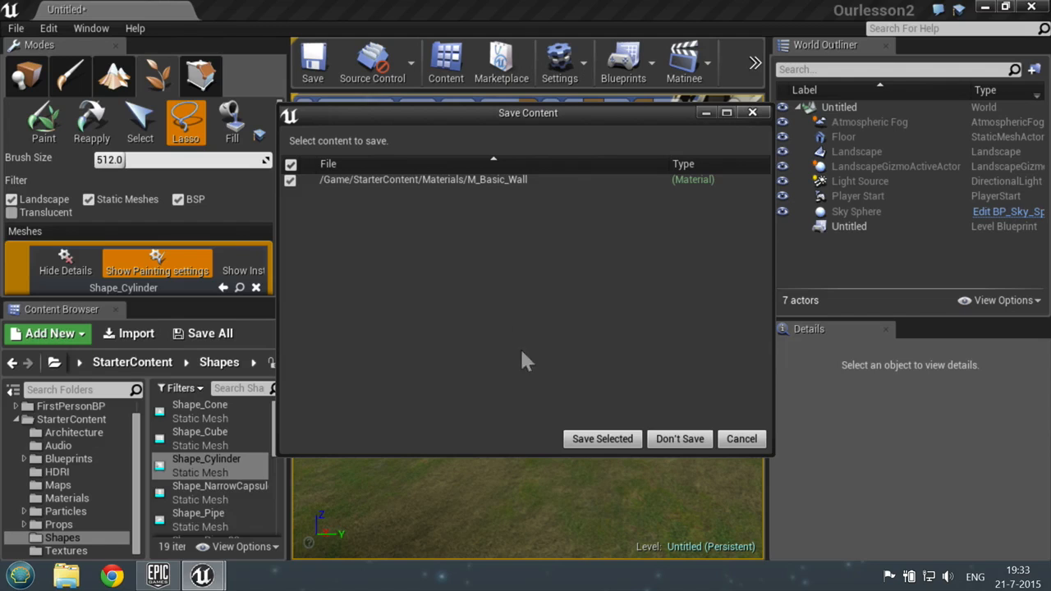
{"action": "left_click", "coordinate": [597, 440]}
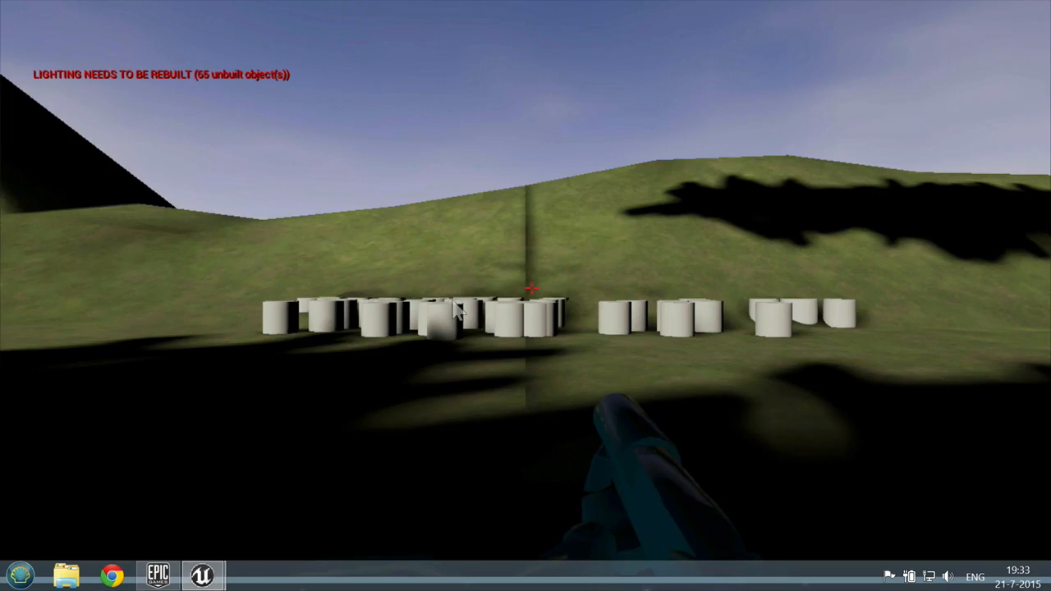
- Walk among the cylinders and hills in the standalone game and fire projectiles at the small cylinders
{"action": "key", "text": "w"}
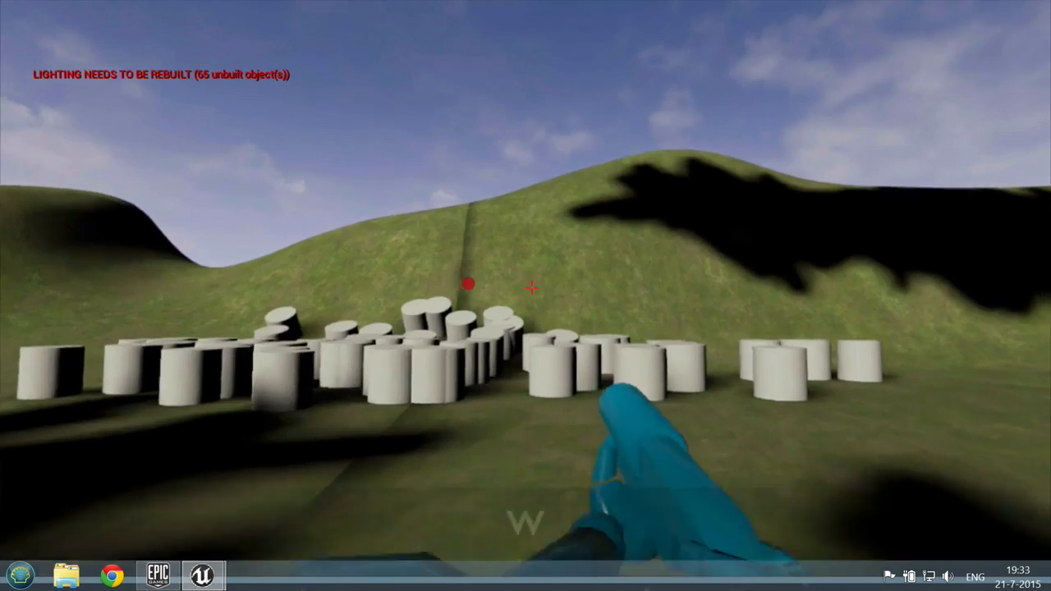
{"action": "key", "text": "a"}
{"action": "left_click", "coordinate": [532, 287]}
{"action": "key", "text": "w"}
{"action": "key", "text": "d"}
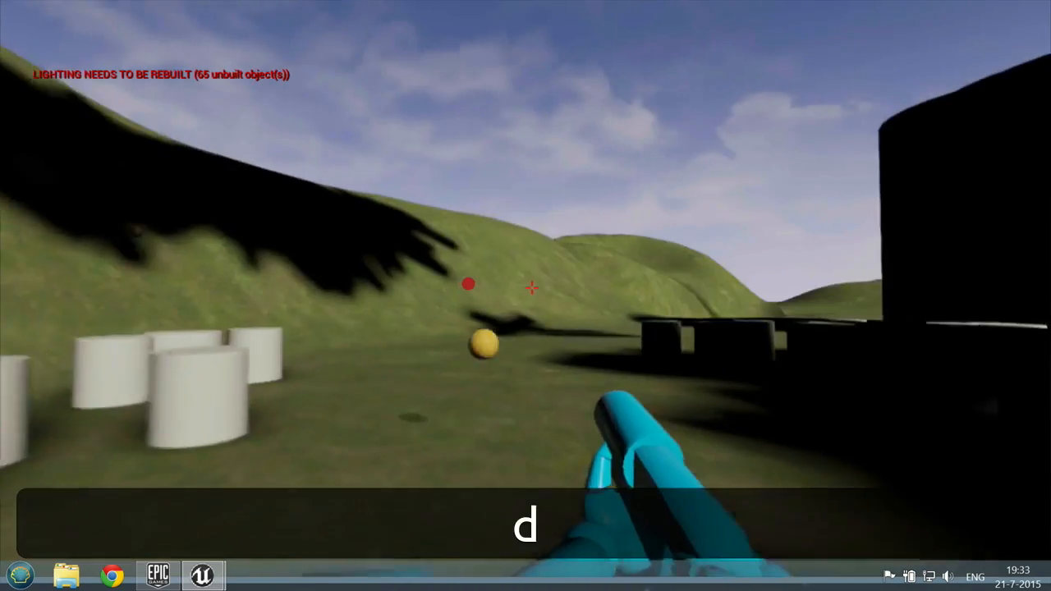
{"action": "key", "text": "a"}
{"action": "key", "text": "w"}
{"action": "key", "text": "d"}
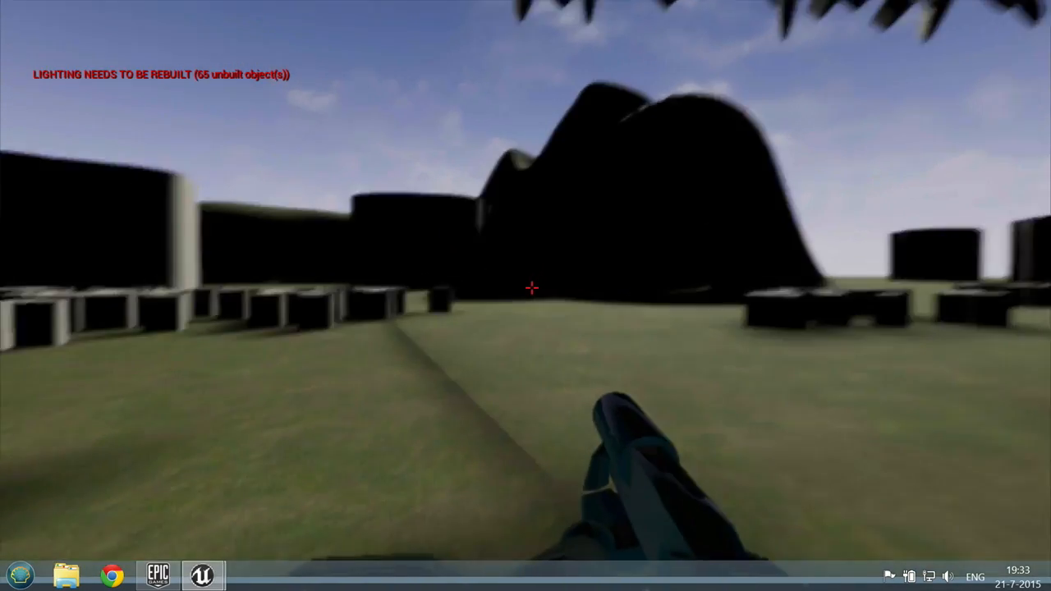
{"action": "key", "text": "d"}
{"action": "left_click", "coordinate": [532, 287]}
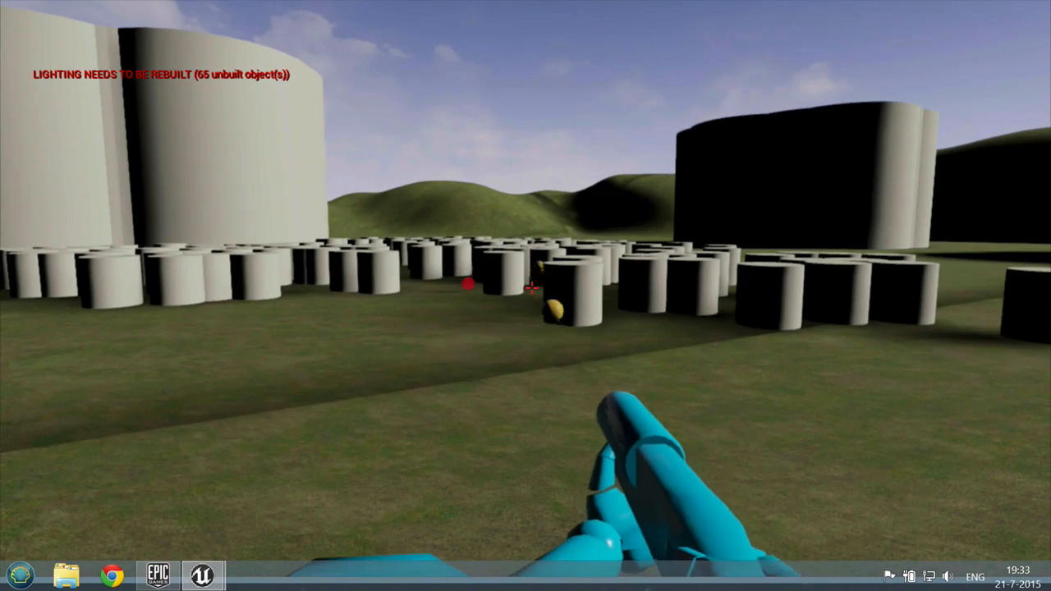
{"action": "left_click", "coordinate": [466, 283]}
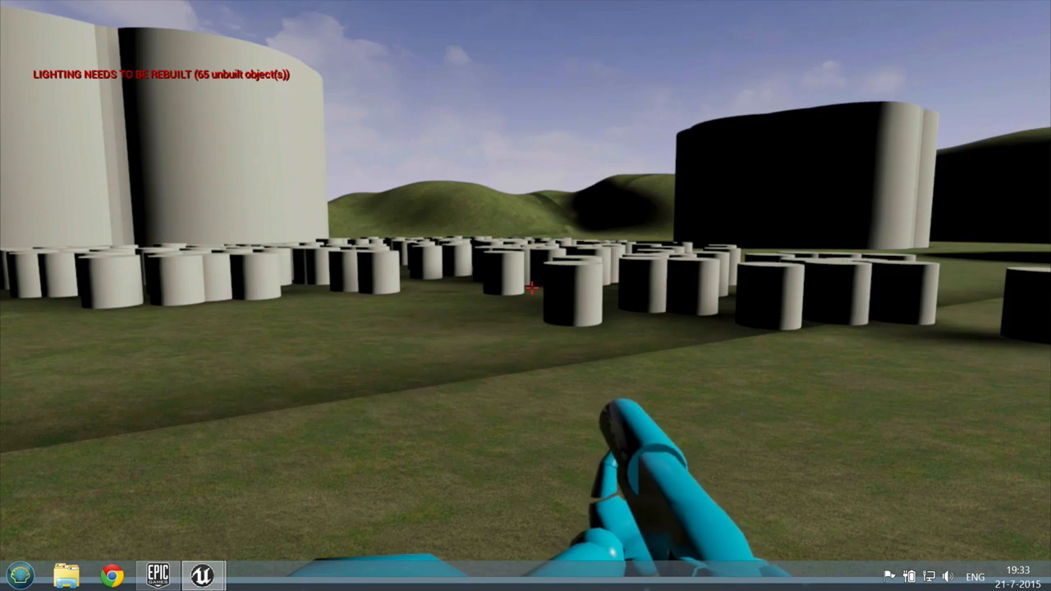
- Open the in-game console and quit the standalone game with a console command
{"action": "key", "text": "grave"}
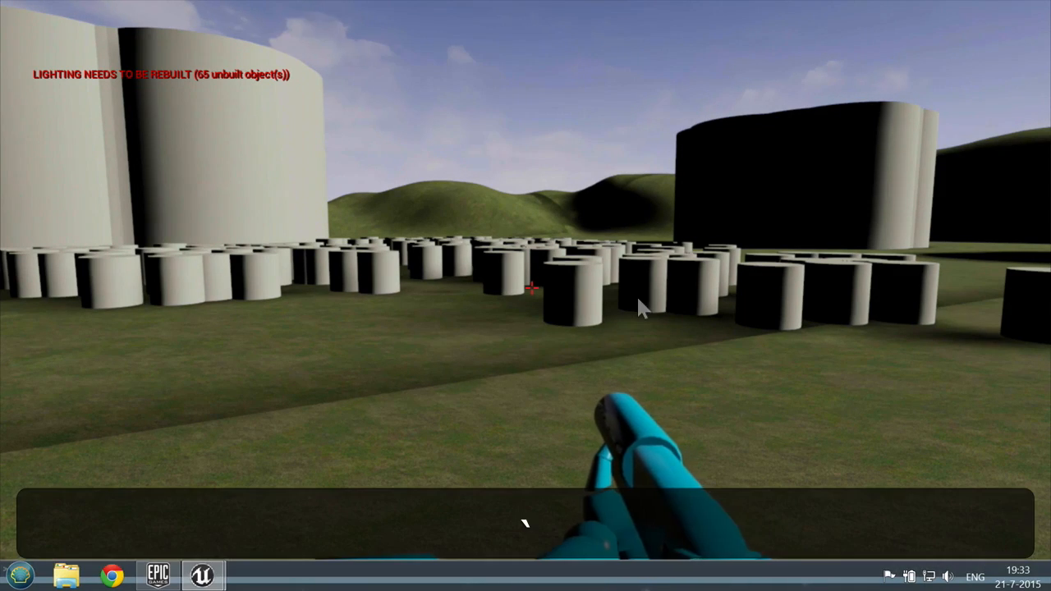
{"action": "key", "text": "grave"}
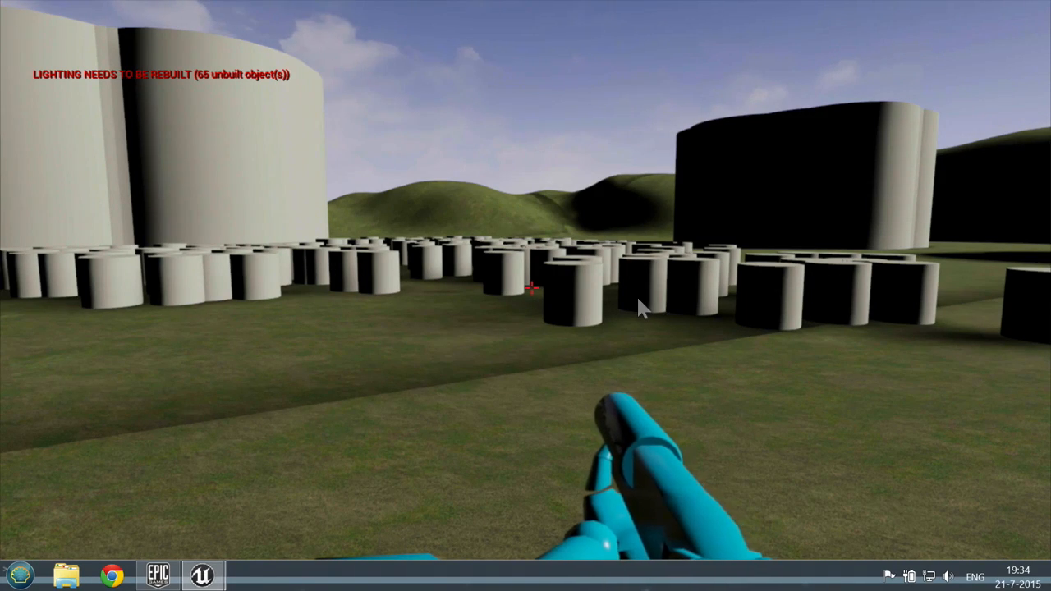
{"action": "type", "text": "Ste"}
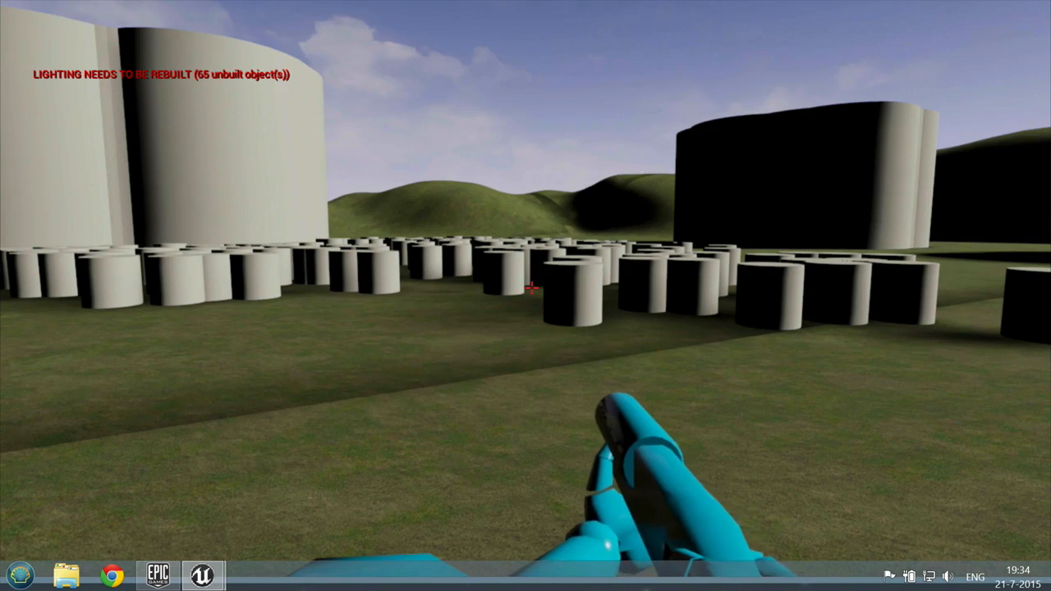
{"action": "key", "text": "grave"}
{"action": "key", "text": "BackSpace"}
{"action": "type", "text": "ta"}
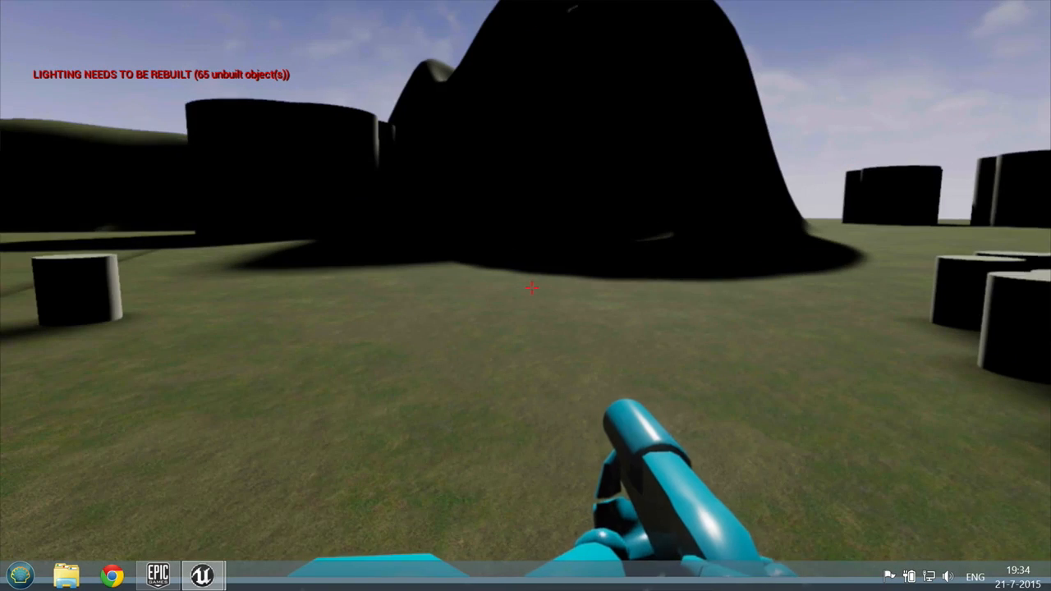
{"action": "key", "text": "grave"}
{"action": "key", "text": "BackSpace"}
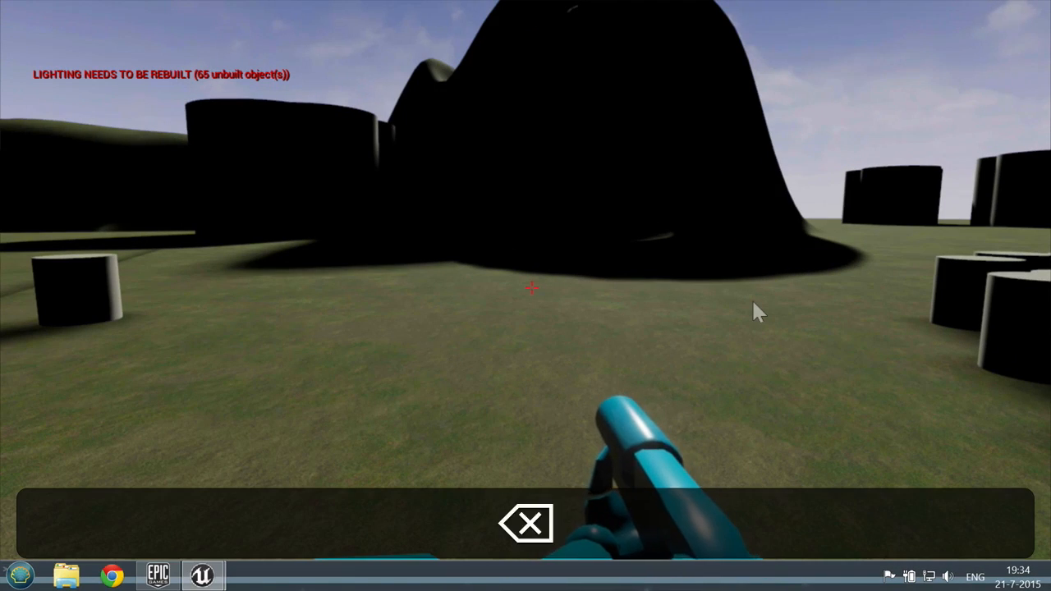
{"action": "type", "text": "q"}
{"action": "key", "text": "Return"}
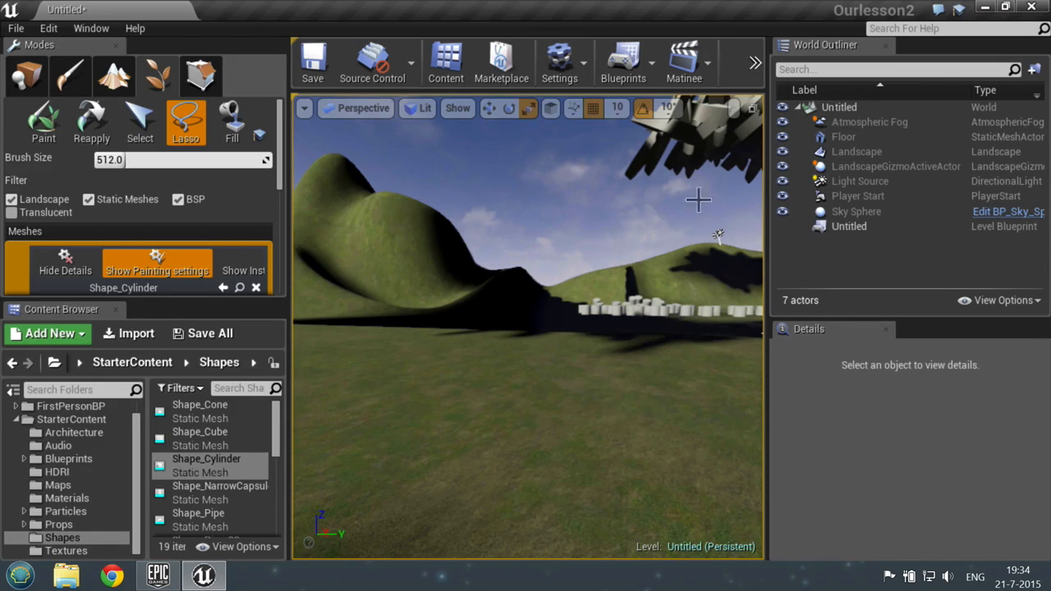
- Switch the play mode to Selected Viewport, run the level in it and stop the preview
{"action": "left_click", "coordinate": [755, 66]}
{"action": "mouse_move", "coordinate": [809, 161]}
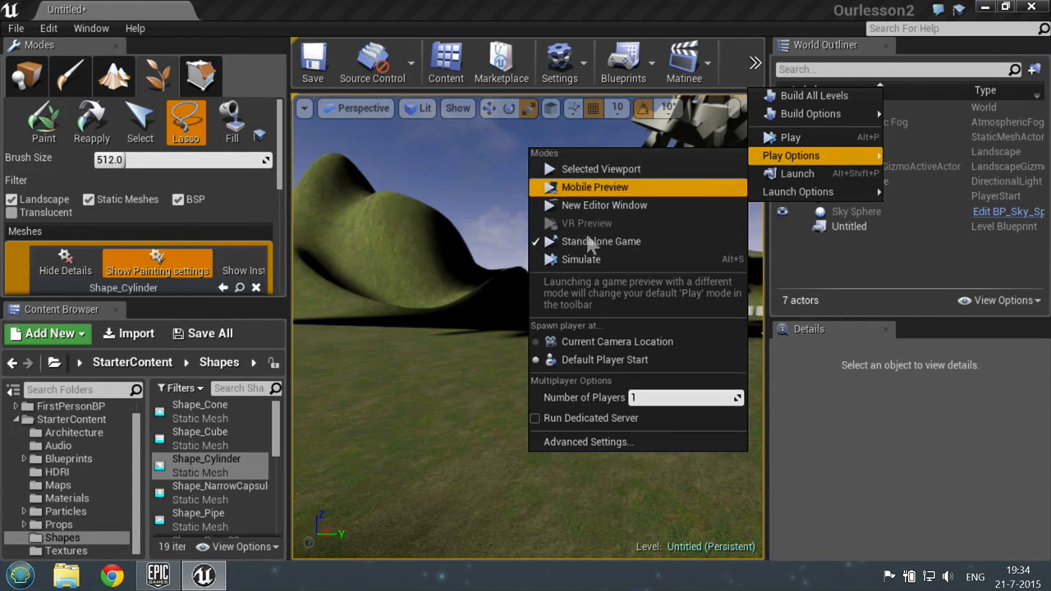
{"action": "left_click", "coordinate": [624, 169]}
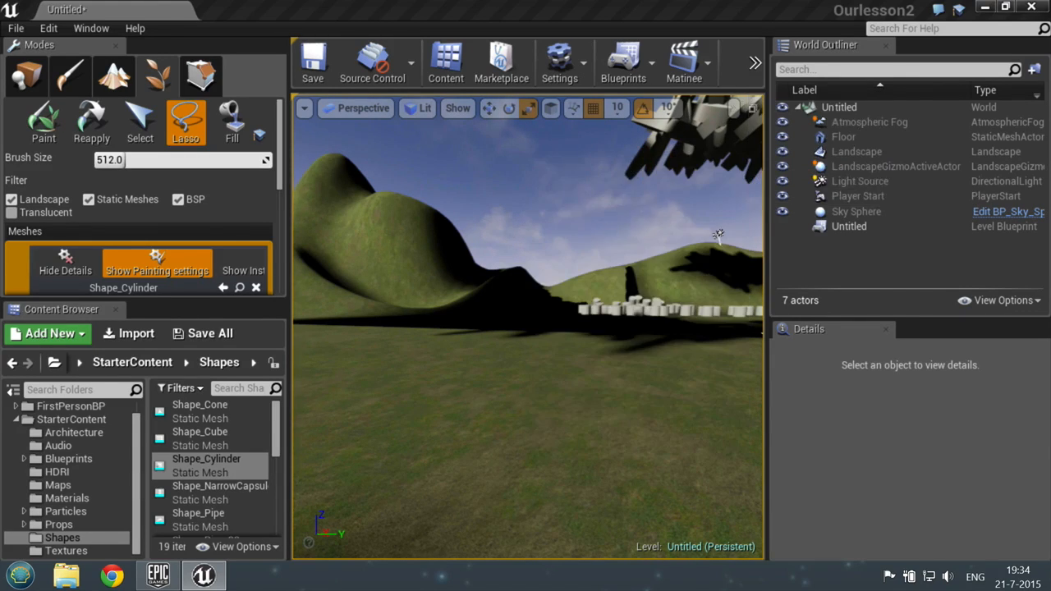
{"action": "key", "text": "Escape"}
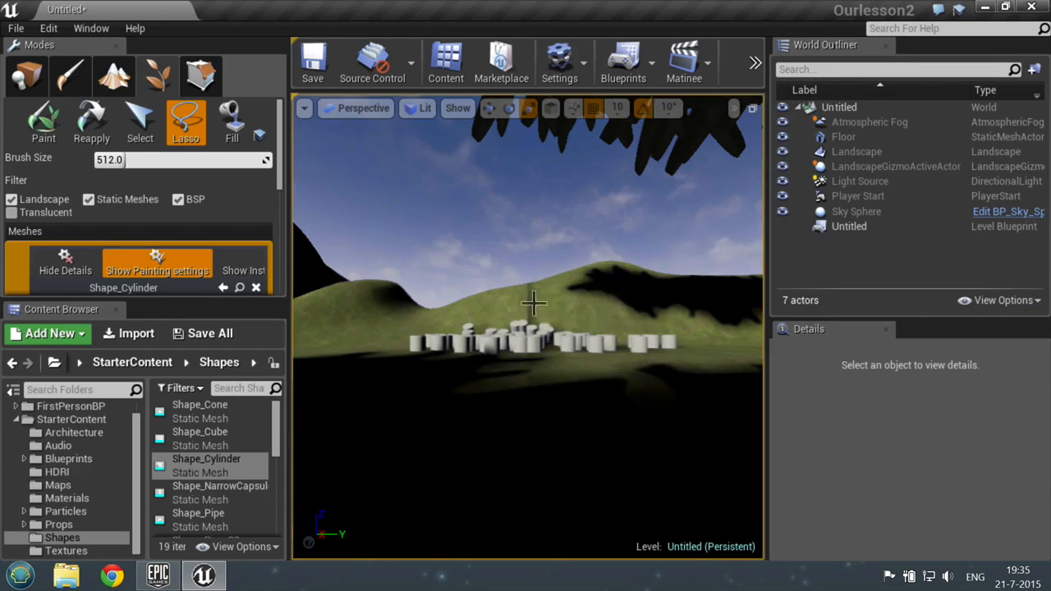
- Play the level once more in the default play mode, end the session and return to editing
{"action": "left_click", "coordinate": [755, 64]}
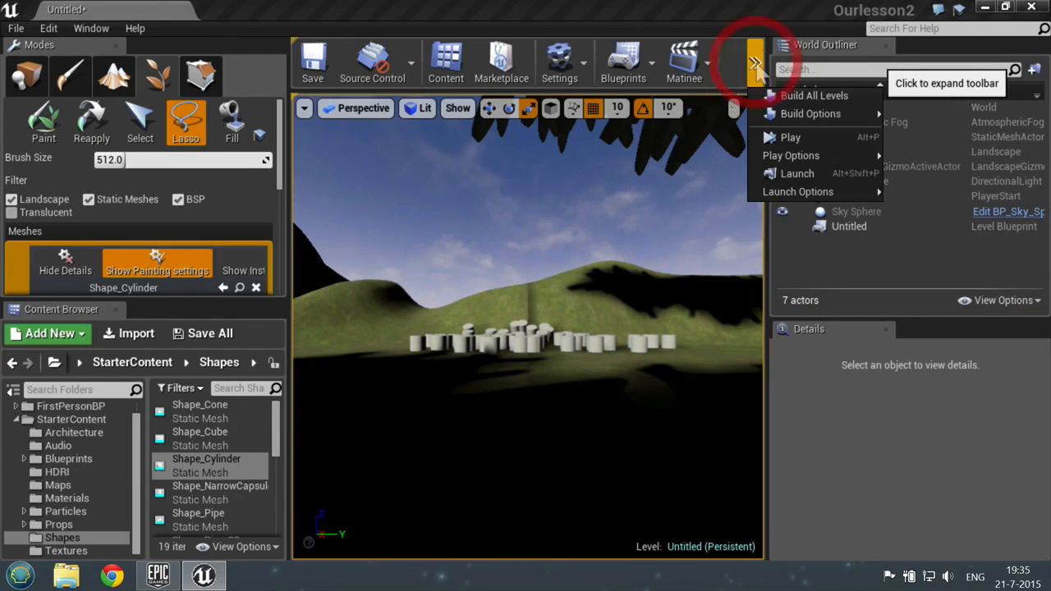
{"action": "left_click", "coordinate": [791, 138]}
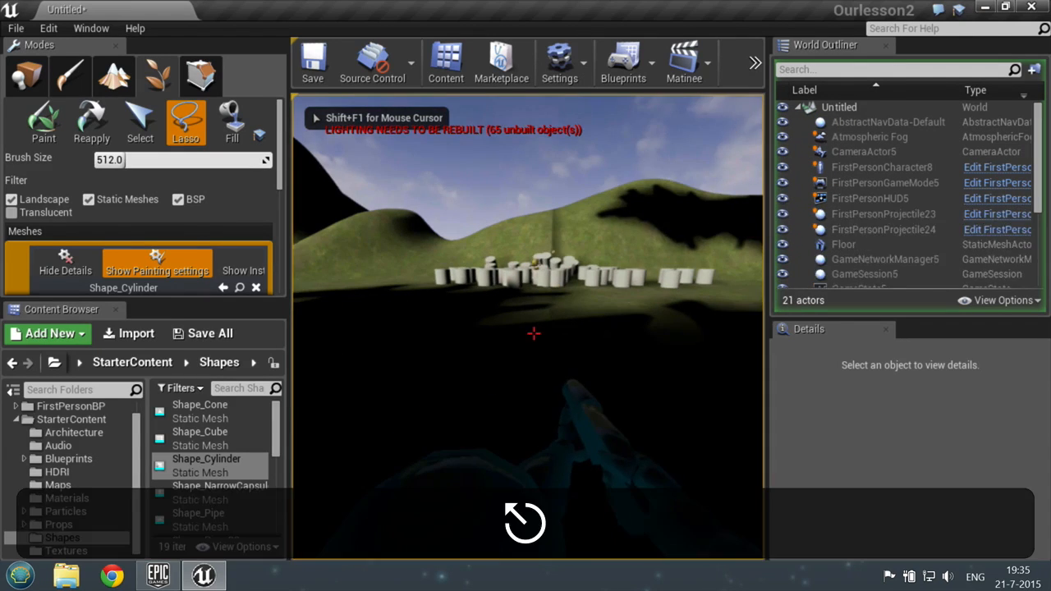
{"action": "key", "text": "Escape"}
{"action": "left_click", "coordinate": [755, 67]}
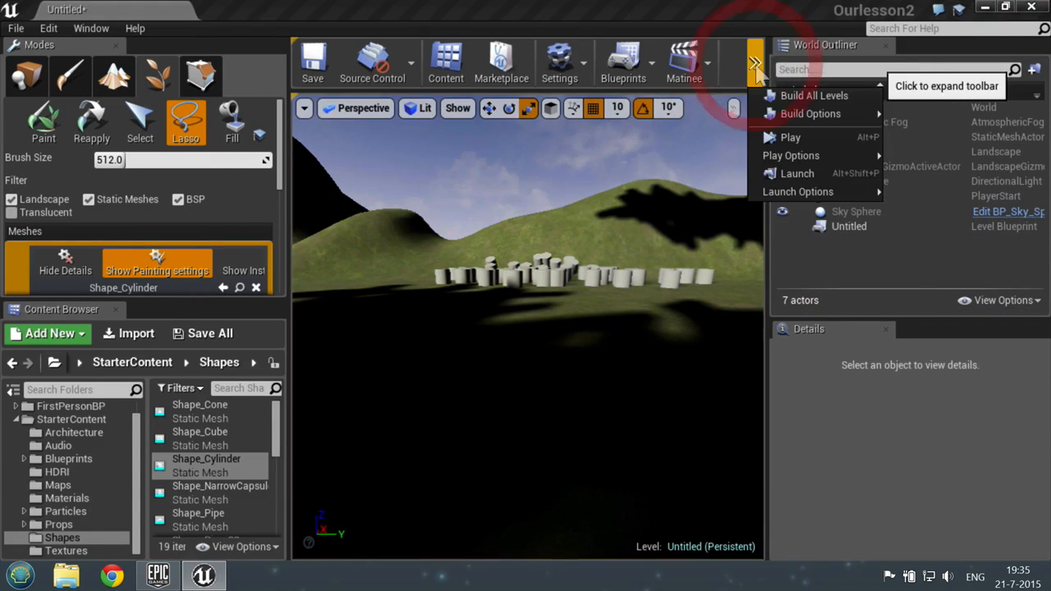
{"action": "key", "text": "Escape"}
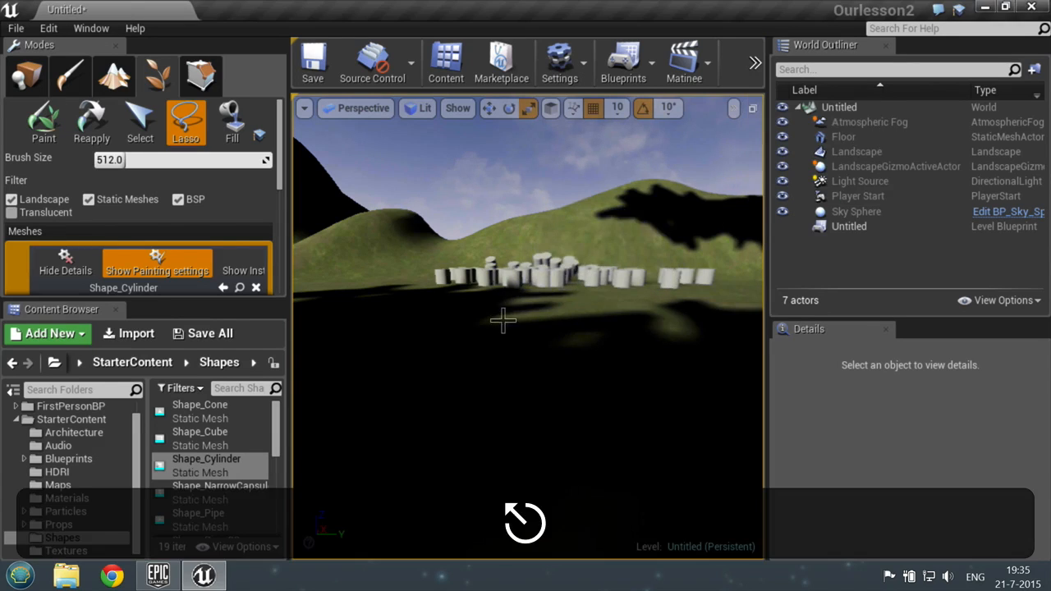
- Fly around the landscape to view the cylinders and the Player Start from above
{"action": "scroll", "coordinate": [503, 321], "scroll_direction": "down", "scroll_amount": 3}
{"action": "right_click_drag", "start_coordinate": [499, 315], "coordinate": [499, 315]}
{"action": "key", "text": "e"}
{"action": "key", "text": "w"}
{"action": "key", "text": "a"}
{"action": "key", "text": "d"}
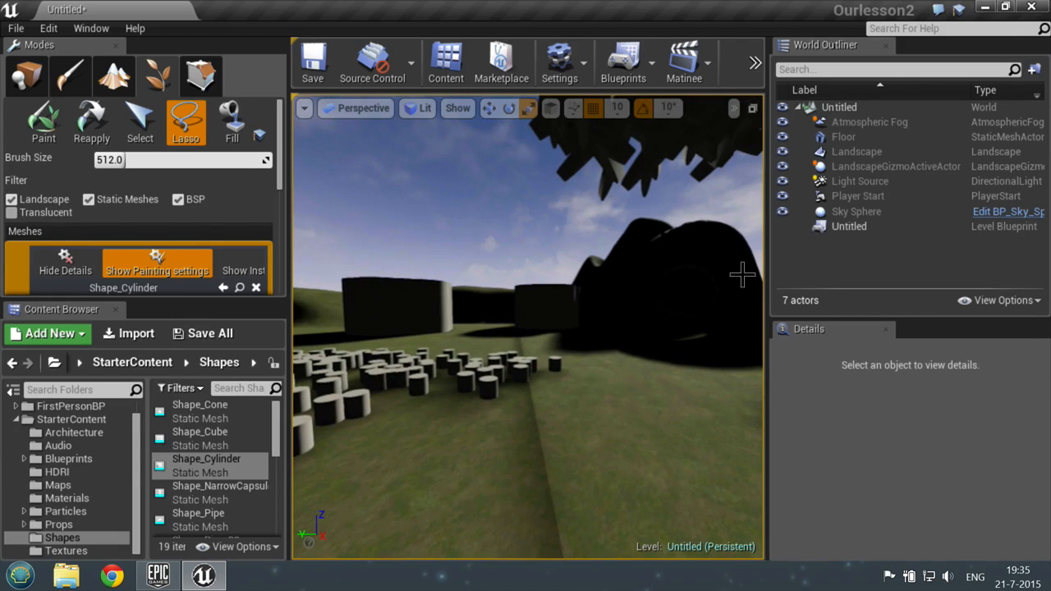
{"action": "left_click", "coordinate": [885, 201]}
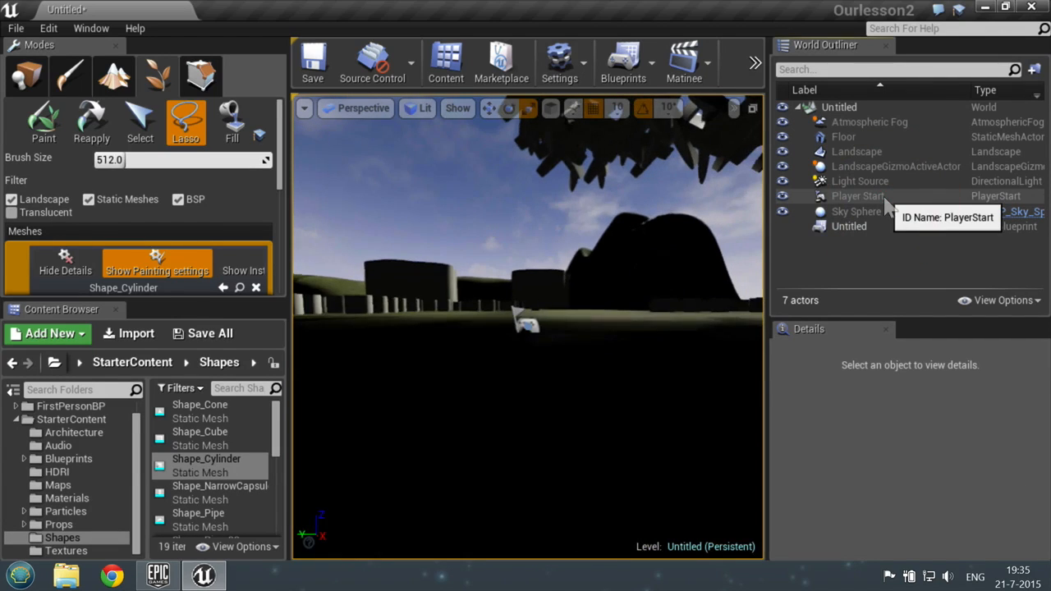
{"action": "right_click_drag", "start_coordinate": [599, 295], "coordinate": [583, 300]}
{"action": "key", "text": "e"}
{"action": "key", "text": "s"}
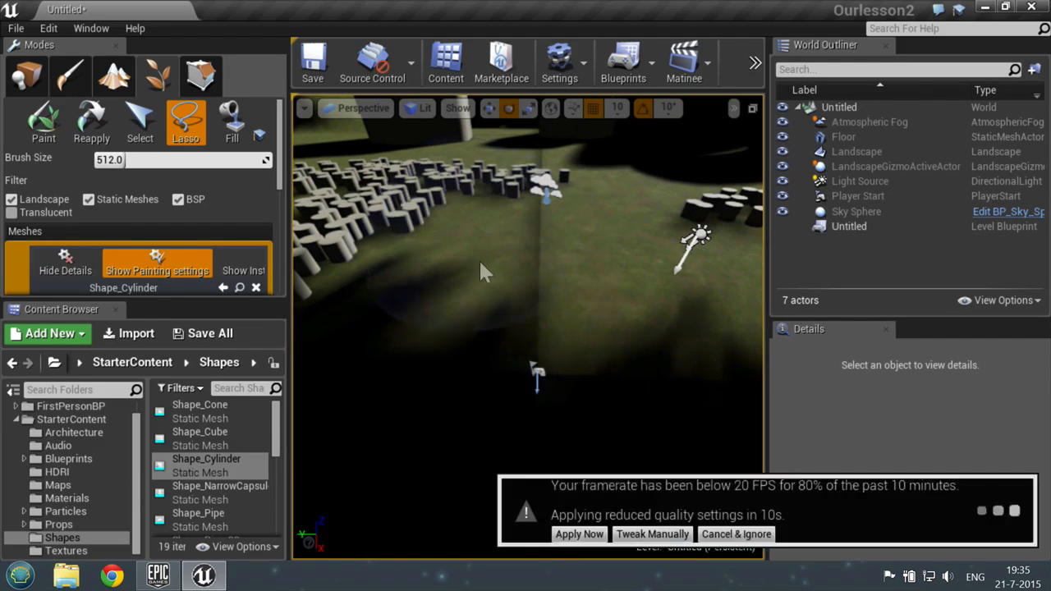
- Leave foliage editing for actor placement and add a Point Light near the Player Start at location -20, -50, 300
{"action": "left_click_drag", "start_coordinate": [361, 180], "coordinate": [300, 197]}
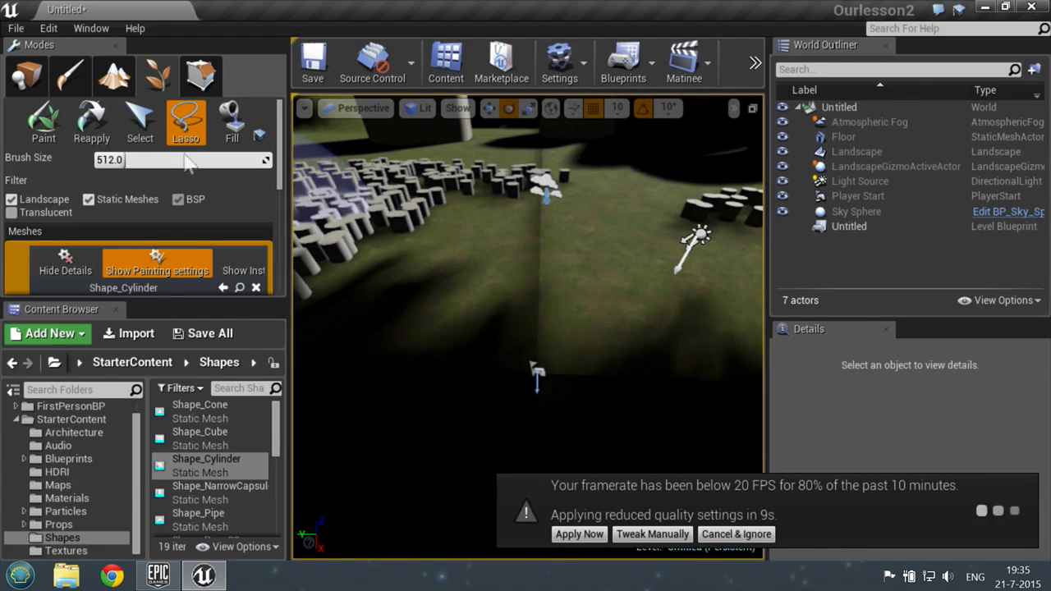
{"action": "left_click", "coordinate": [31, 92]}
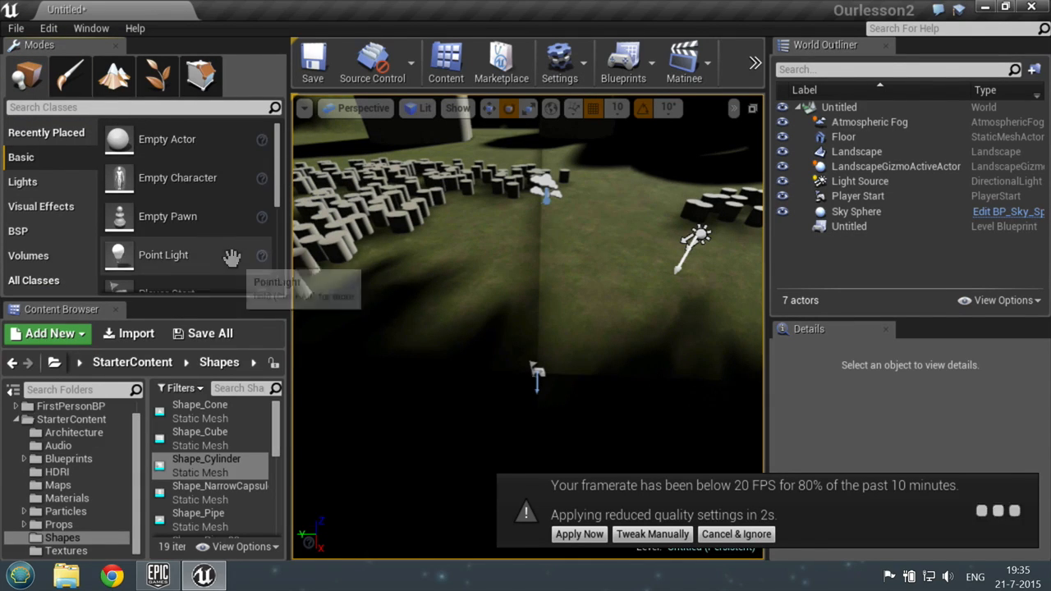
{"action": "left_click_drag", "start_coordinate": [143, 256], "coordinate": [558, 432]}
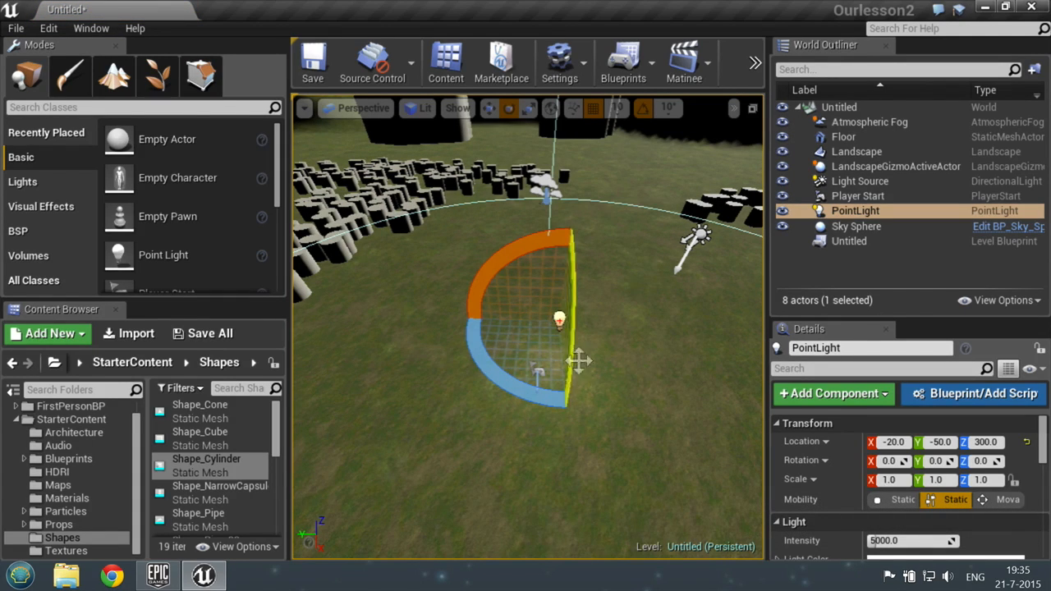
{"action": "left_click_drag", "start_coordinate": [576, 358], "coordinate": [619, 371]}
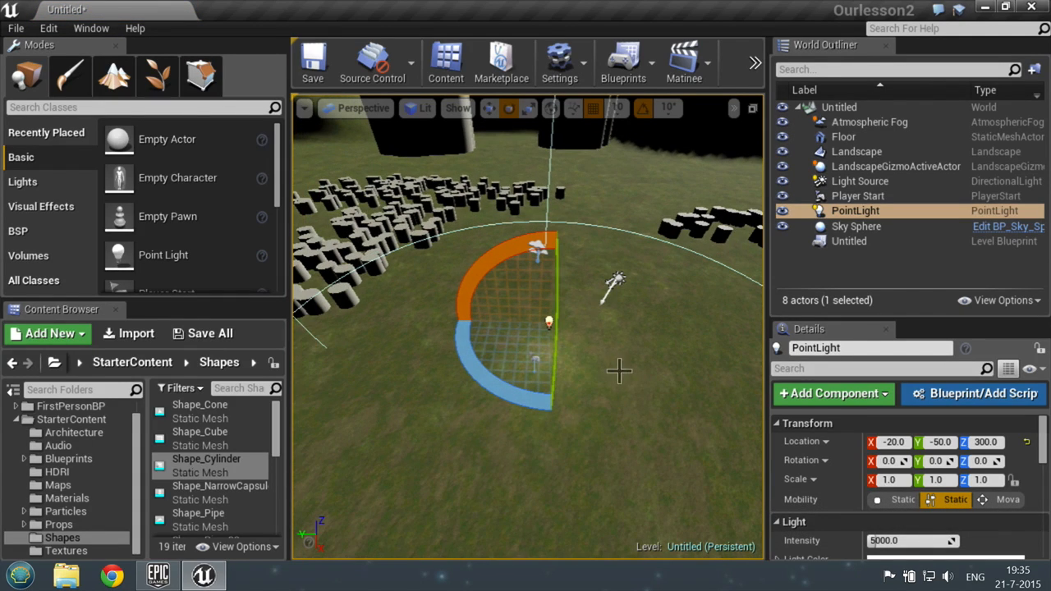
- Rename the point light to SuperLight
{"action": "left_click", "coordinate": [887, 212]}
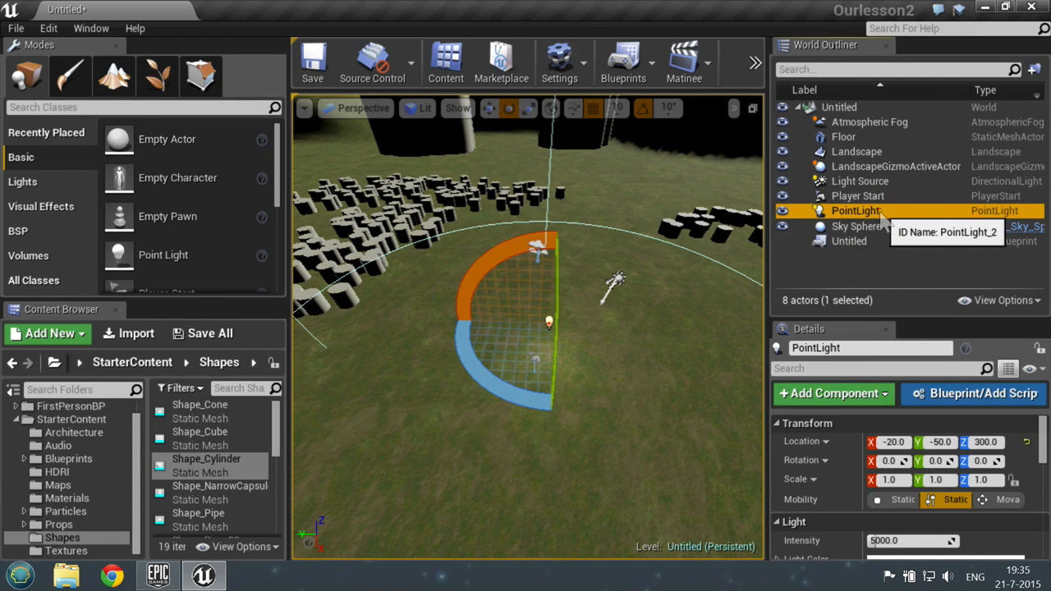
{"action": "left_click", "coordinate": [879, 212]}
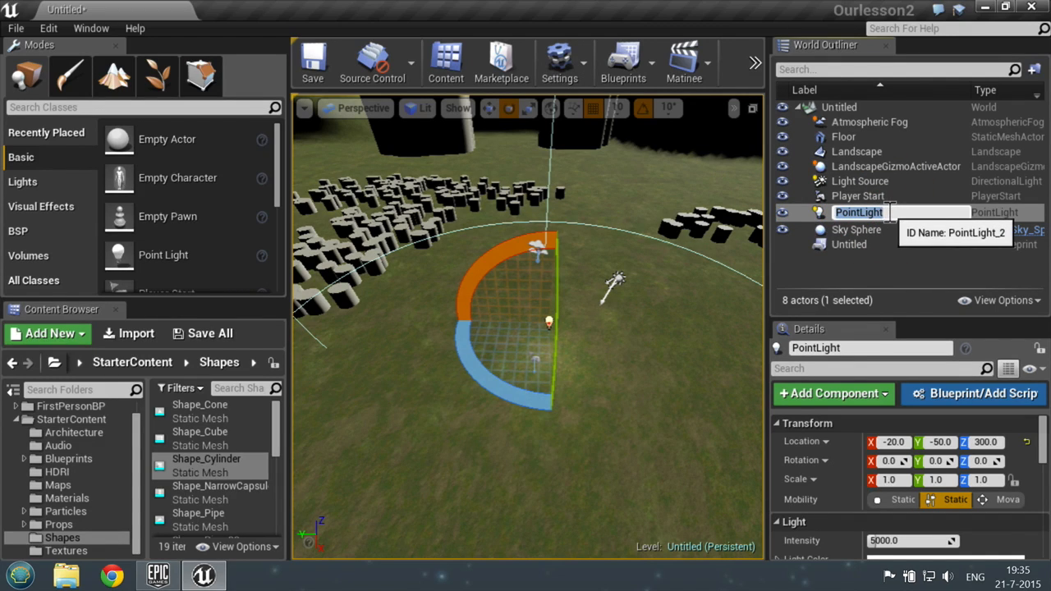
{"action": "type", "text": "SuperLigh"}
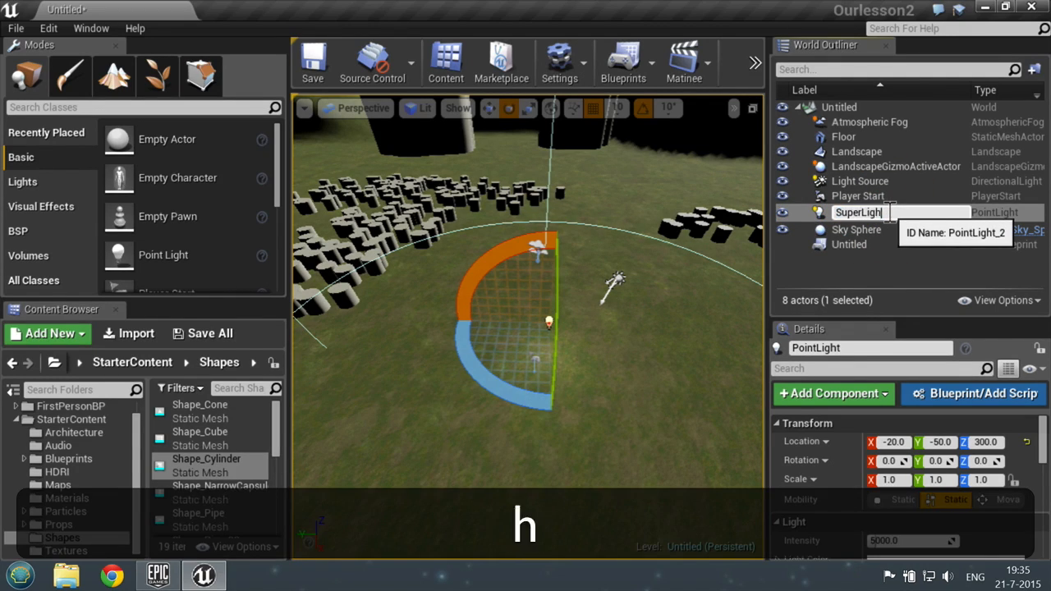
{"action": "type", "text": "t"}
{"action": "key", "text": "Return"}
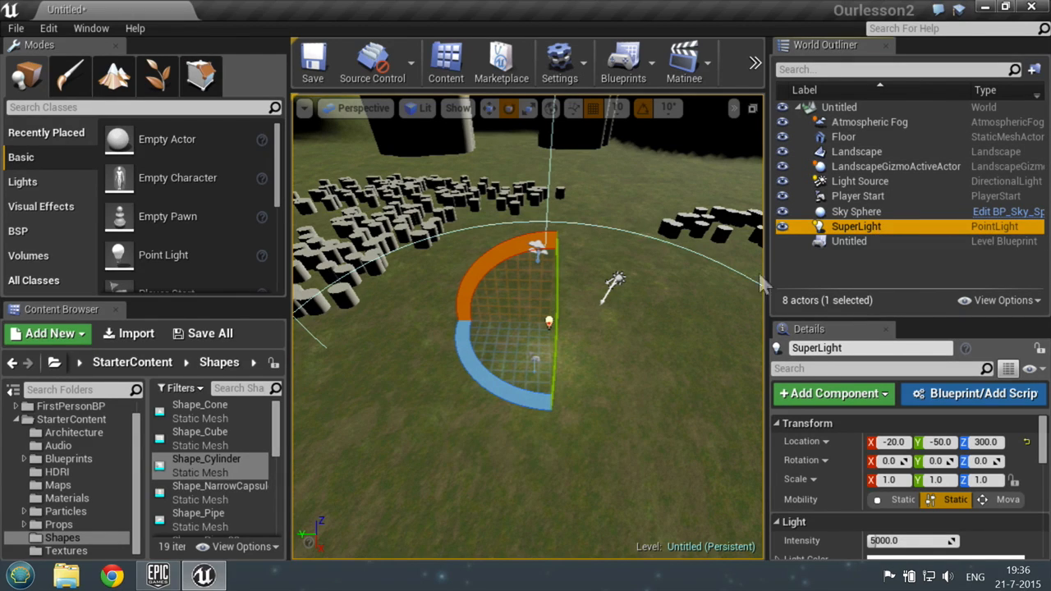
- Set the SuperLight's light color to a saturated blue, hex 2A19FFFF
{"action": "mouse_move", "coordinate": [1042, 428]}
{"action": "left_mouse_down"}
{"action": "mouse_move", "coordinate": [1044, 532]}
{"action": "mouse_move", "coordinate": [1044, 440]}
{"action": "left_mouse_up"}
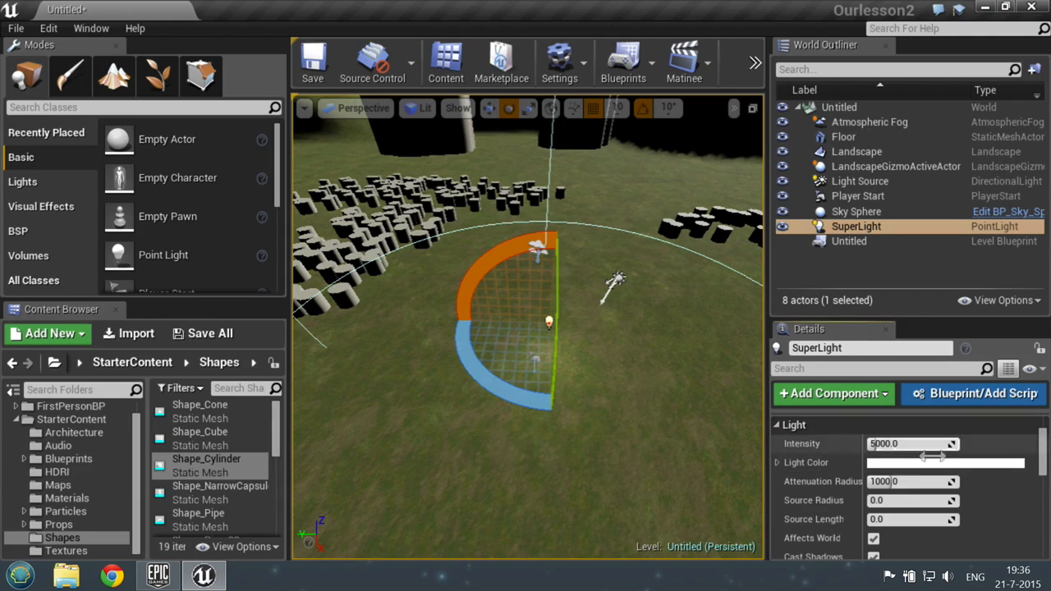
{"action": "left_click", "coordinate": [866, 230]}
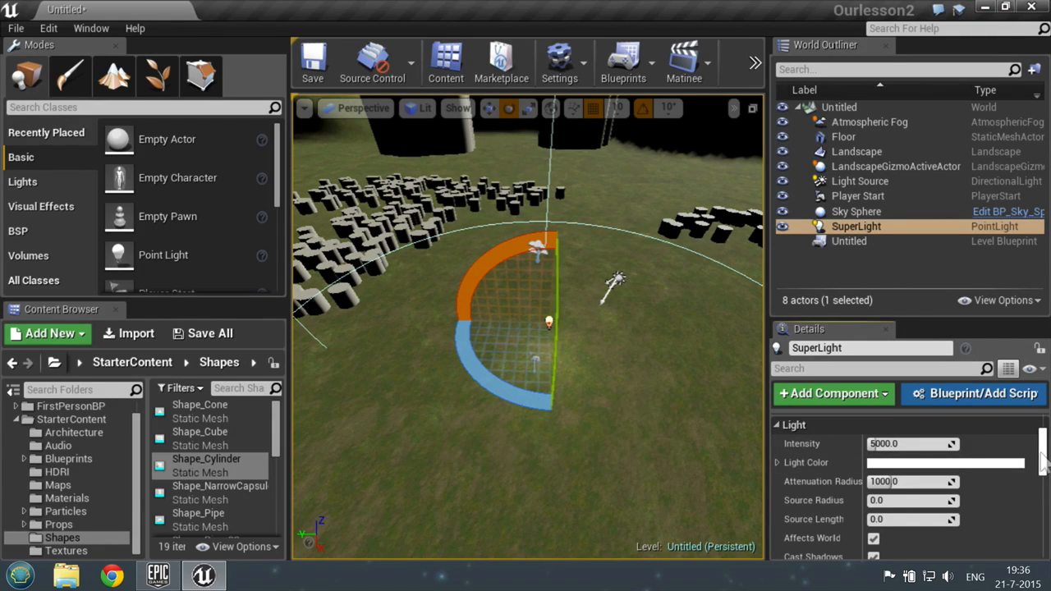
{"action": "mouse_move", "coordinate": [1041, 454]}
{"action": "left_mouse_down"}
{"action": "mouse_move", "coordinate": [1037, 470]}
{"action": "mouse_move", "coordinate": [1026, 461]}
{"action": "left_mouse_up"}
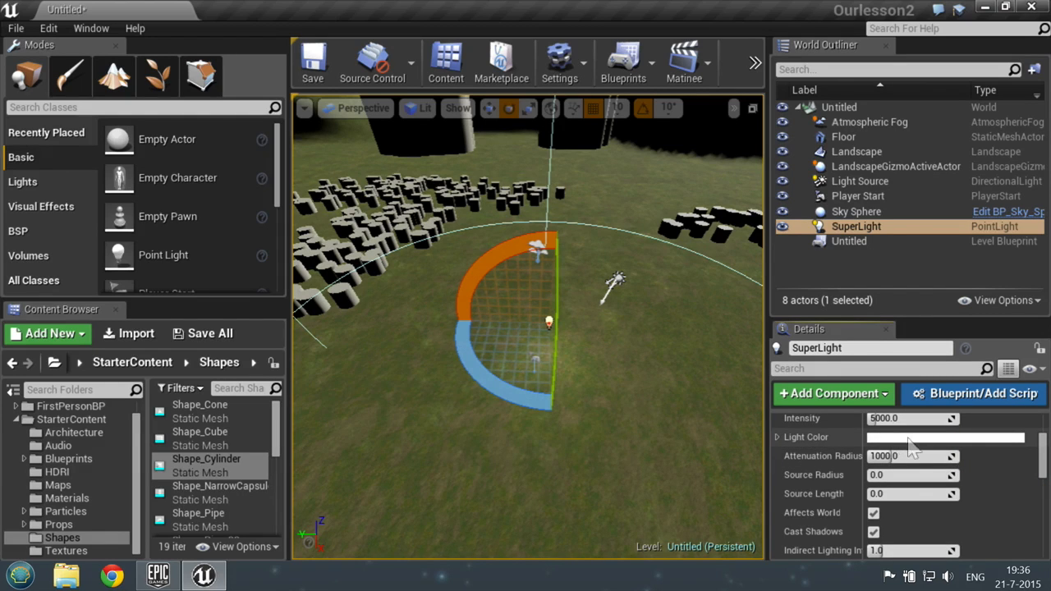
{"action": "left_click", "coordinate": [930, 438]}
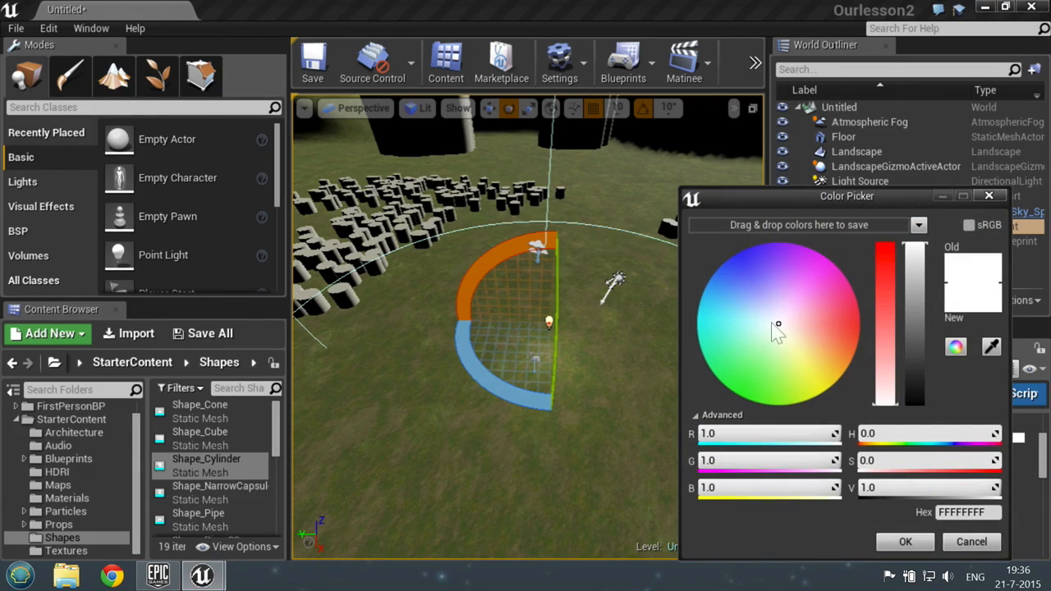
{"action": "left_click_drag", "start_coordinate": [782, 324], "coordinate": [752, 257]}
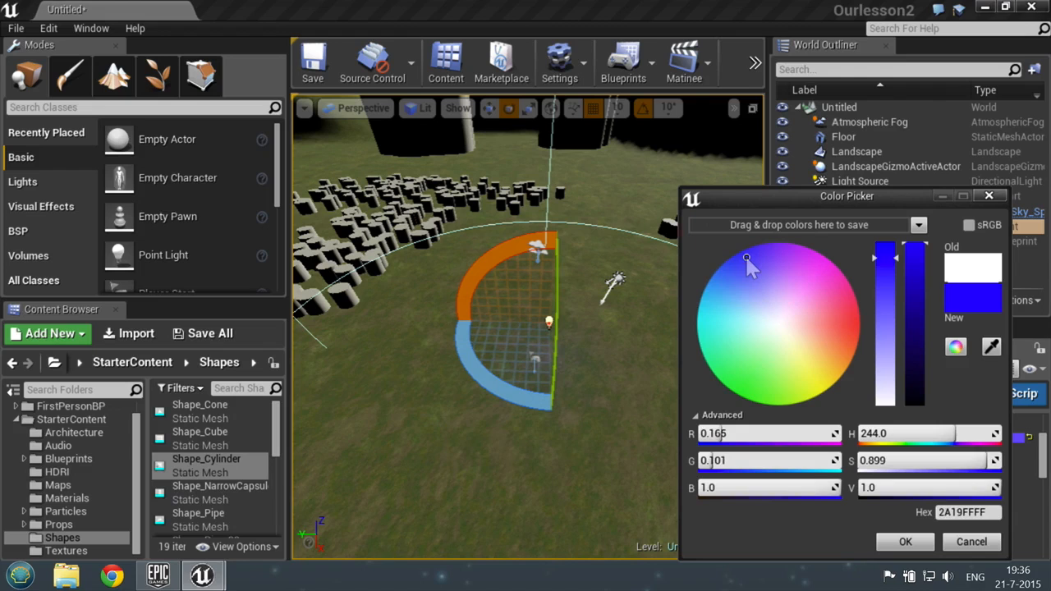
{"action": "left_click", "coordinate": [905, 543]}
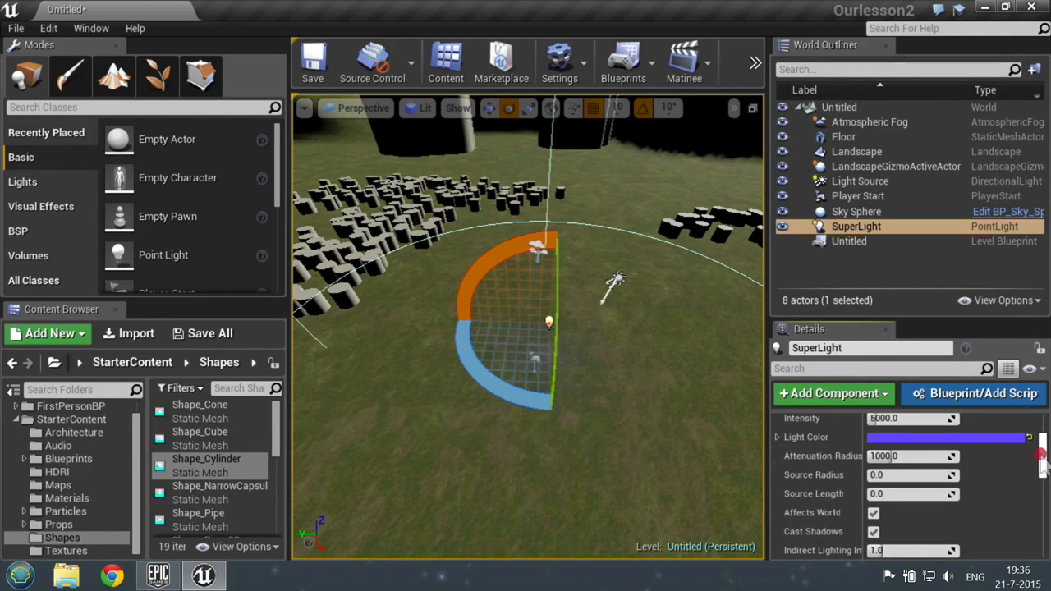
- Raise the SuperLight's intensity to about 21303 and view the brighter glow from another angle
{"action": "left_click_drag", "start_coordinate": [1041, 461], "coordinate": [1041, 443]}
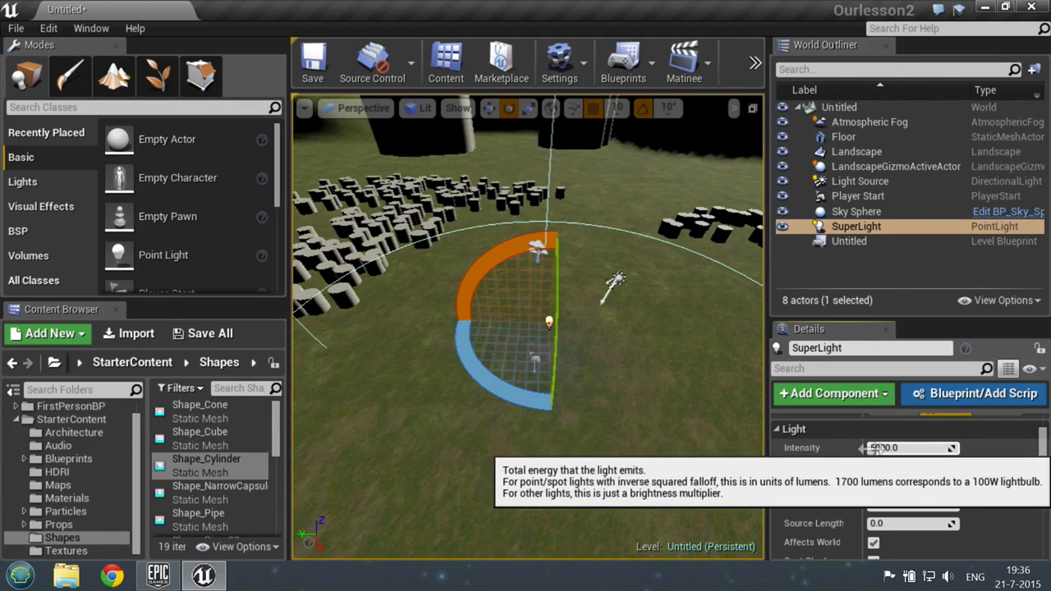
{"action": "left_click", "coordinate": [923, 447]}
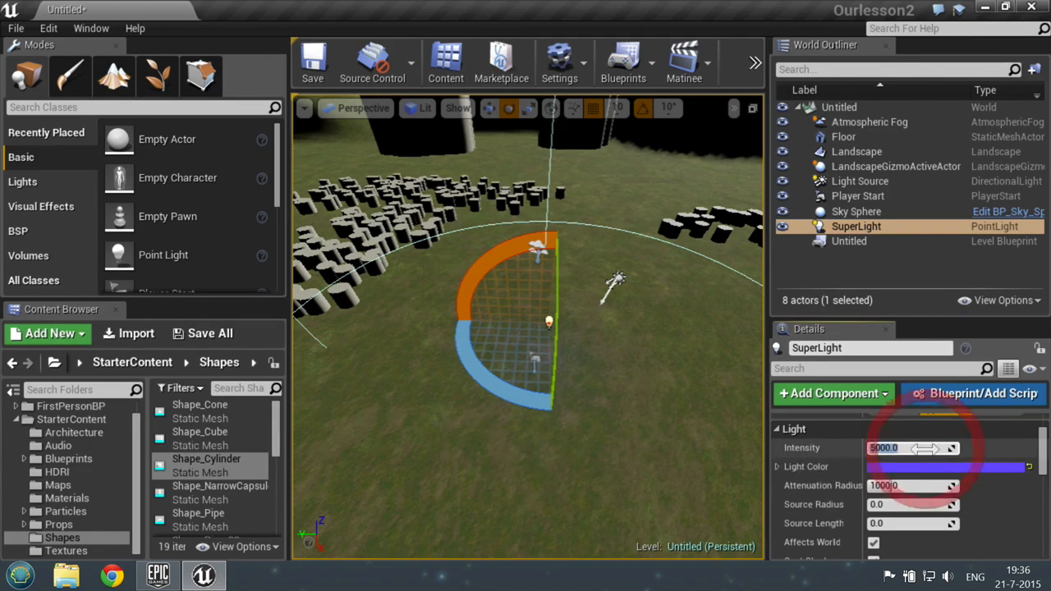
{"action": "left_click", "coordinate": [842, 448]}
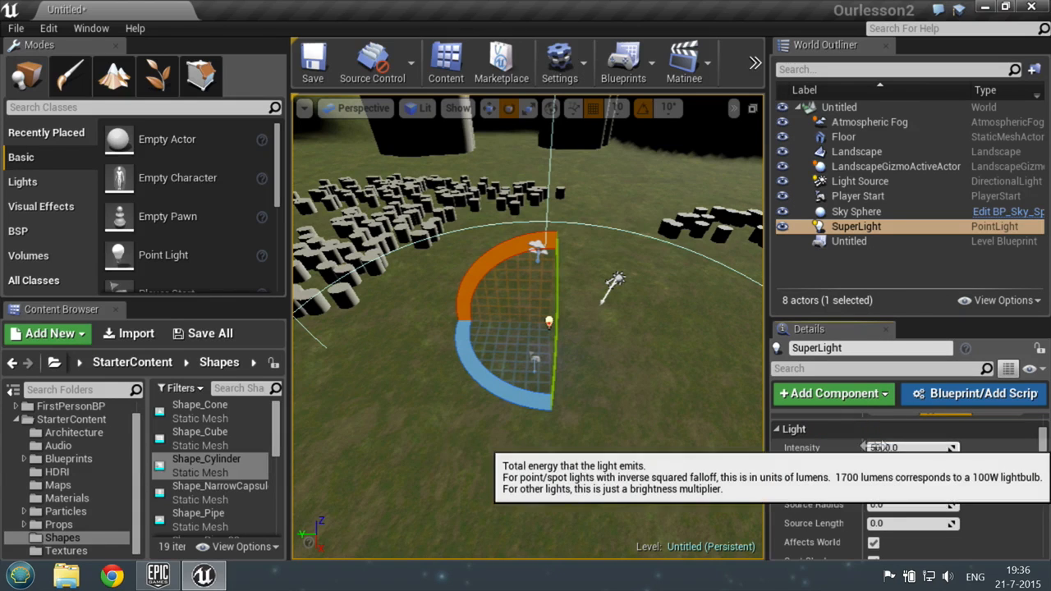
{"action": "left_click", "coordinate": [874, 448]}
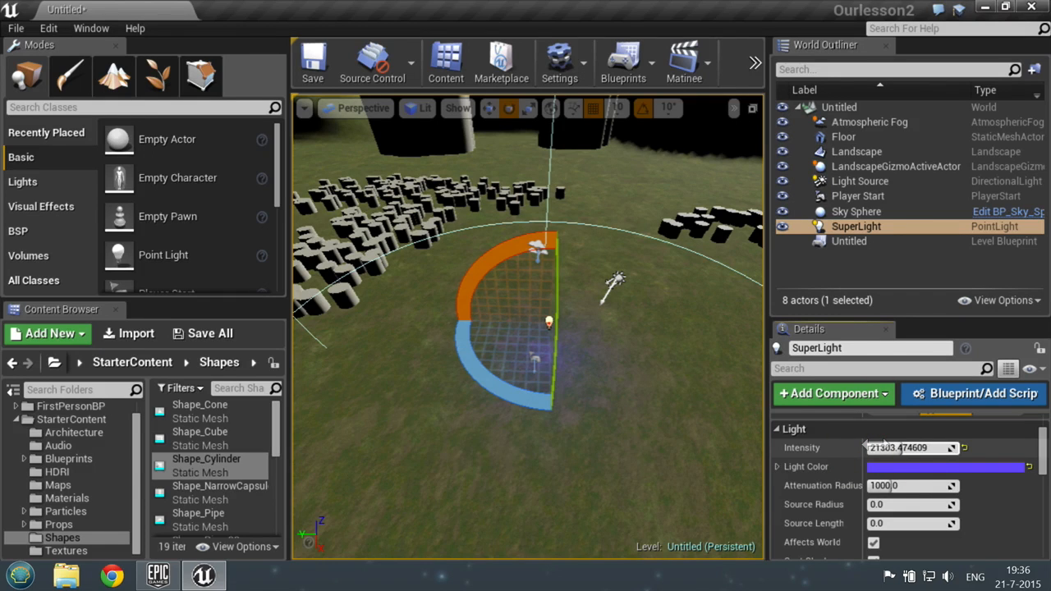
{"action": "key", "text": "Return"}
{"action": "right_click_drag", "start_coordinate": [552, 317], "coordinate": [503, 309]}
{"action": "key", "text": "w"}
{"action": "key", "text": "e"}
{"action": "key", "text": "s"}
{"action": "key", "text": "a"}
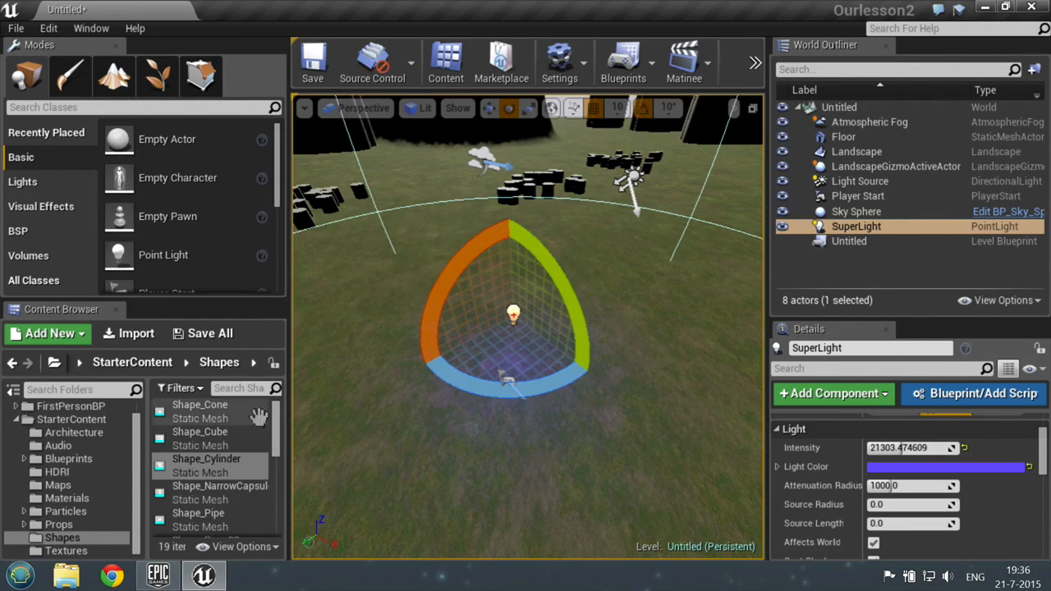
- Place a Pillar_50x500 and a Wall_400x200 from the StarterContent Architecture folder on the ground near the light
{"action": "left_click_drag", "start_coordinate": [292, 435], "coordinate": [306, 435]}
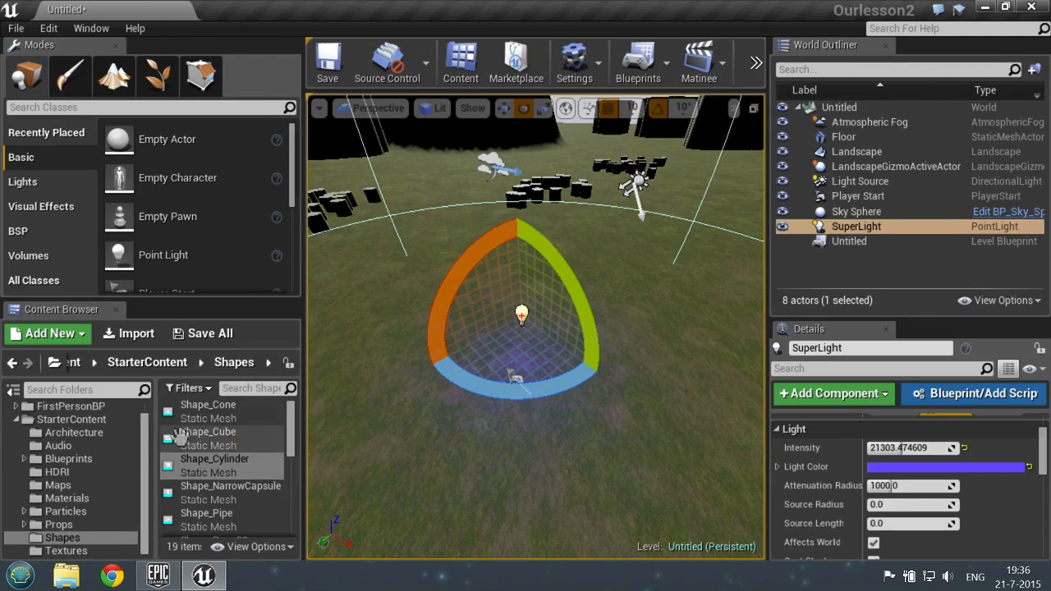
{"action": "left_click", "coordinate": [90, 434]}
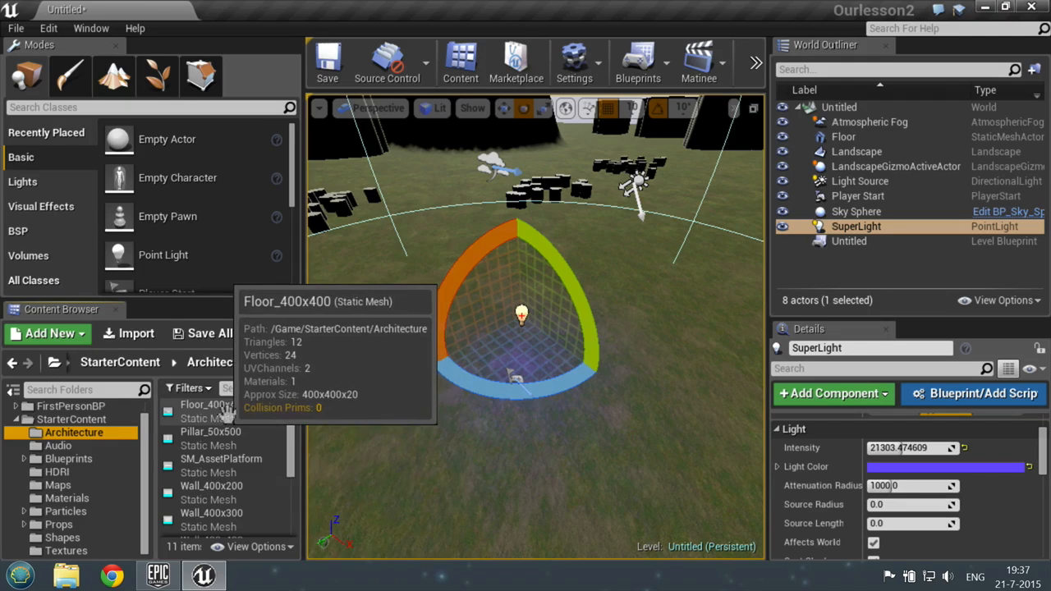
{"action": "left_click_drag", "start_coordinate": [267, 443], "coordinate": [624, 314]}
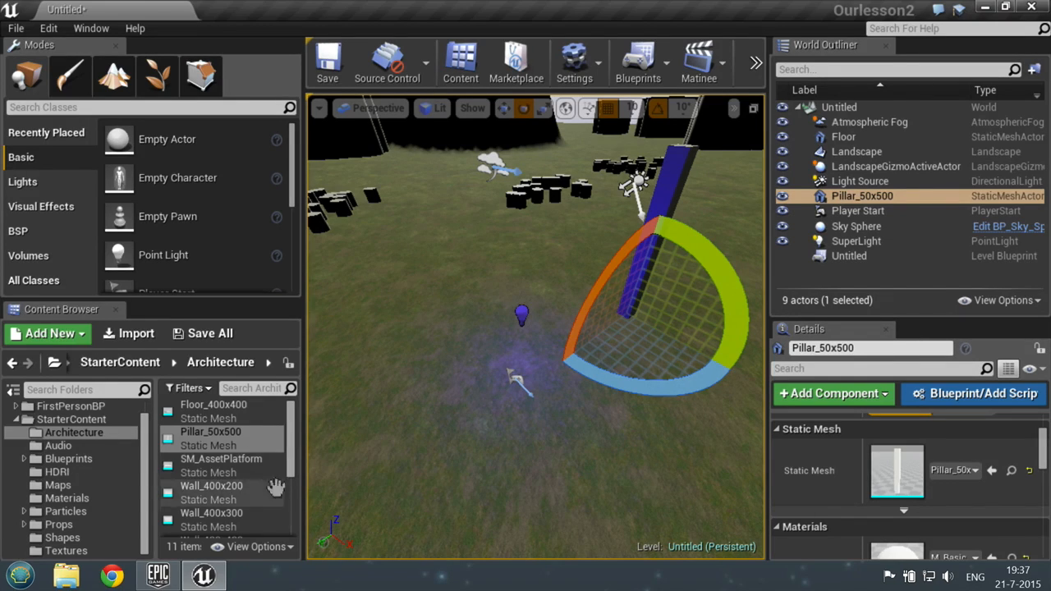
{"action": "left_click_drag", "start_coordinate": [215, 491], "coordinate": [509, 257]}
- Add a Wall_500x500 mesh to the level behind the pillar
{"action": "left_click_drag", "start_coordinate": [291, 467], "coordinate": [292, 492]}
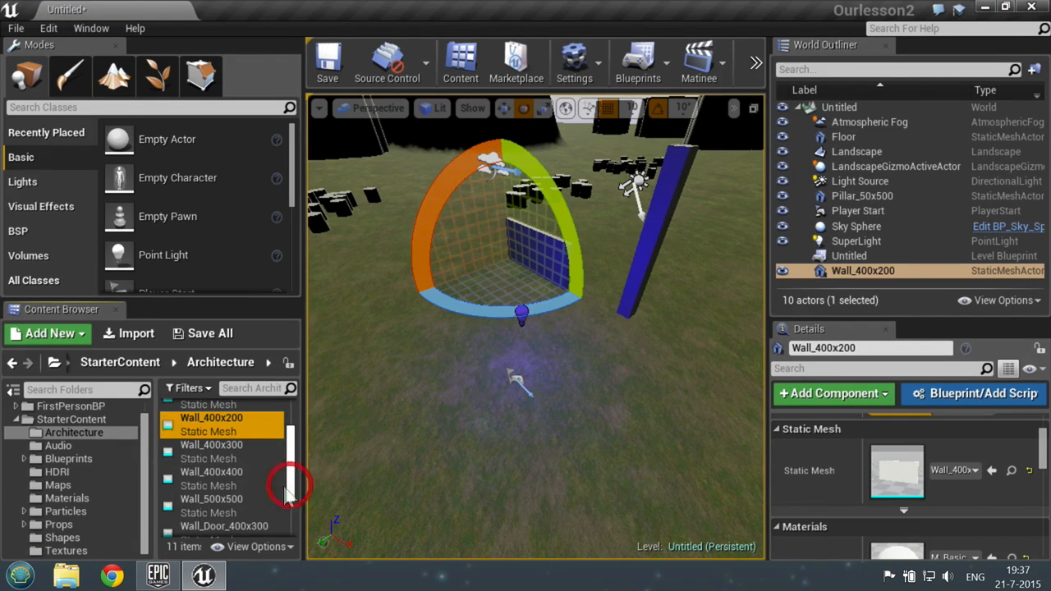
{"action": "left_click_drag", "start_coordinate": [212, 500], "coordinate": [669, 247]}
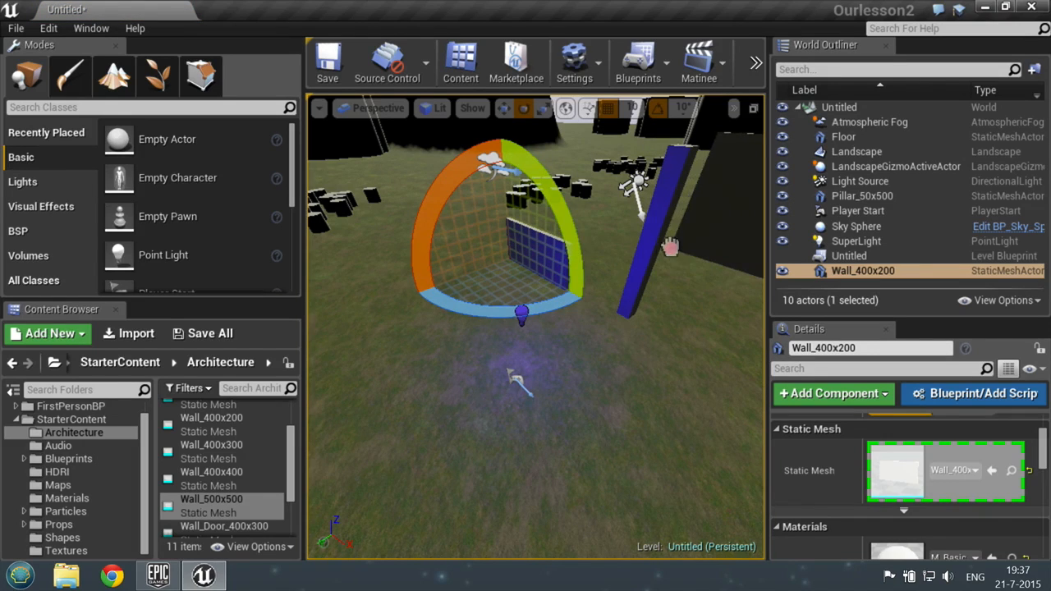
{"action": "left_click_drag", "start_coordinate": [677, 282], "coordinate": [677, 282]}
- Place a Wall_Door_400x400 beside the low wall and rotate it -90 degrees about the vertical axis
{"action": "left_click_drag", "start_coordinate": [292, 484], "coordinate": [293, 516]}
{"action": "left_click_drag", "start_coordinate": [211, 465], "coordinate": [444, 254]}
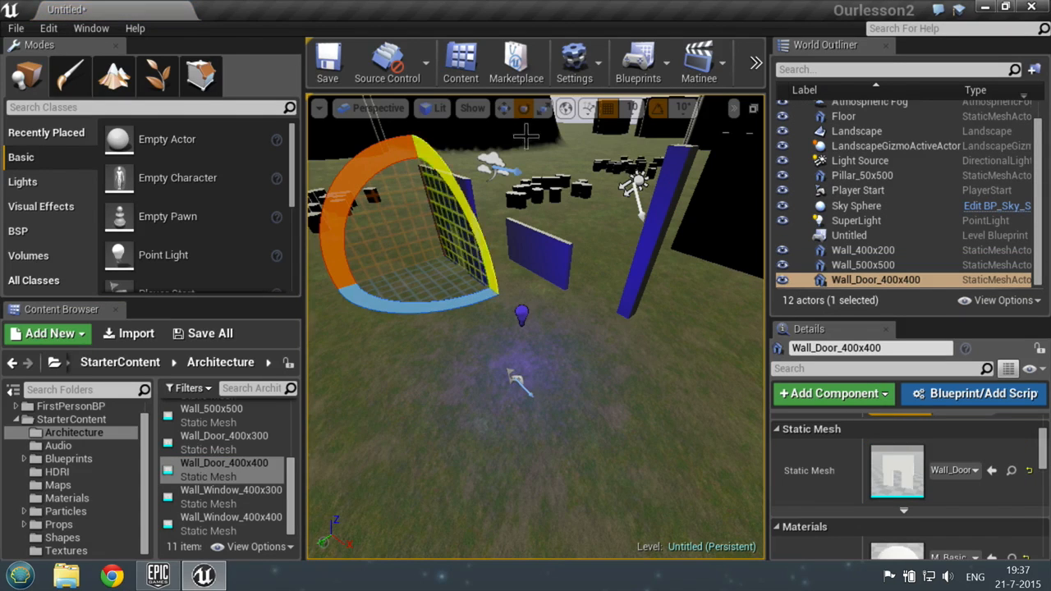
{"action": "left_click_drag", "start_coordinate": [371, 309], "coordinate": [468, 320]}
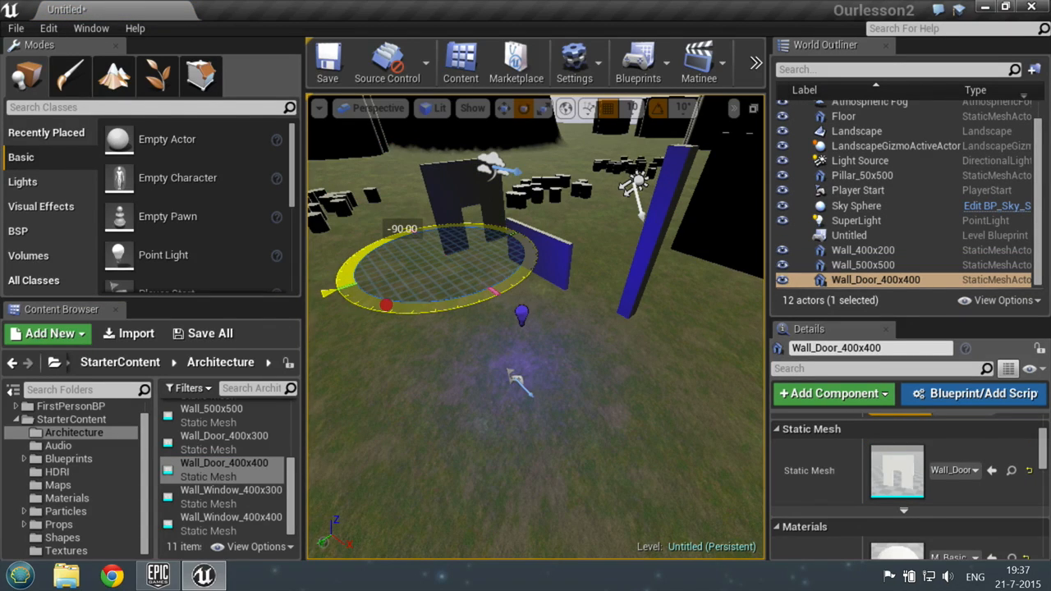
{"action": "left_click_drag", "start_coordinate": [467, 320], "coordinate": [468, 320]}
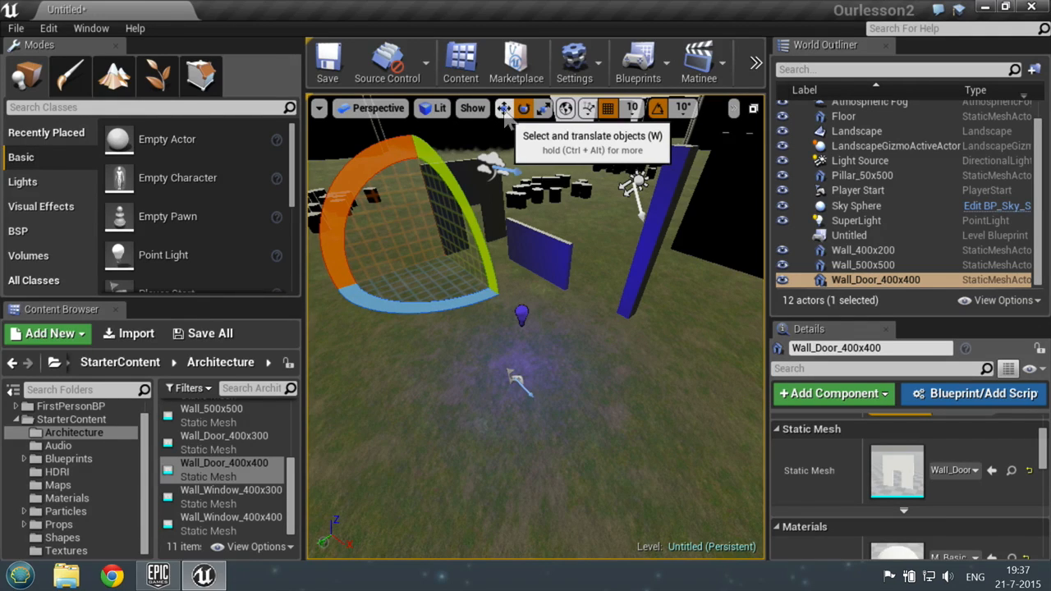
- Move the door wall along its Y and X axes so it stands next to the Wall_400x200
{"action": "key", "text": "w"}
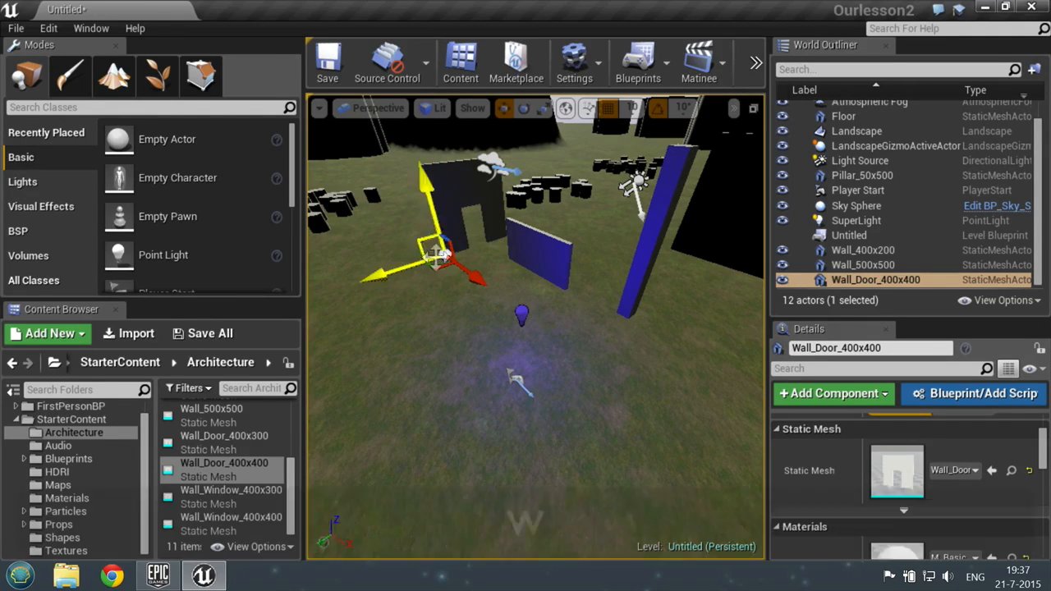
{"action": "left_click_drag", "start_coordinate": [387, 273], "coordinate": [344, 285]}
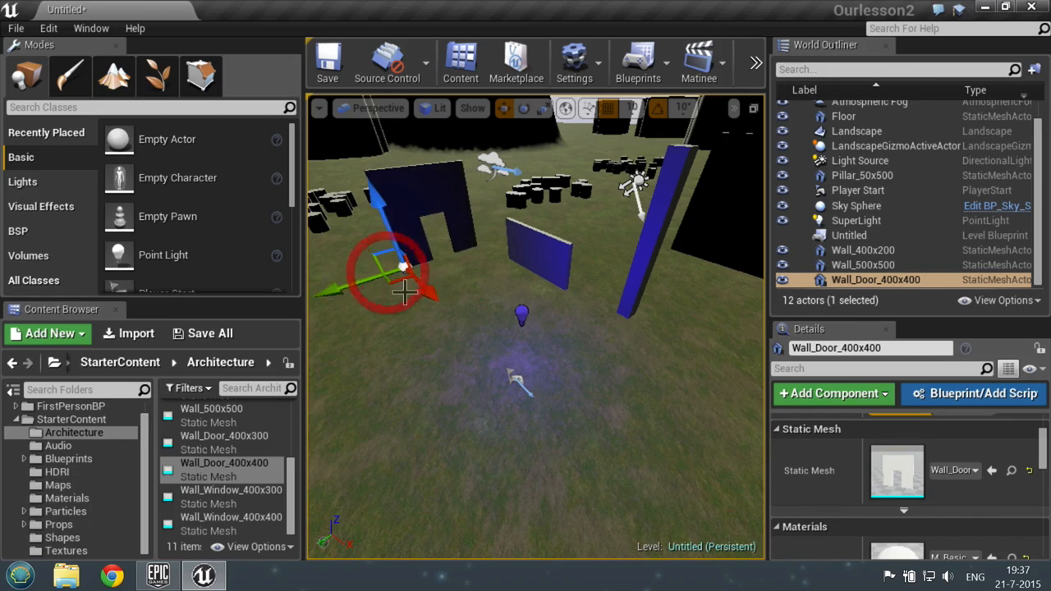
{"action": "left_click_drag", "start_coordinate": [430, 287], "coordinate": [467, 317]}
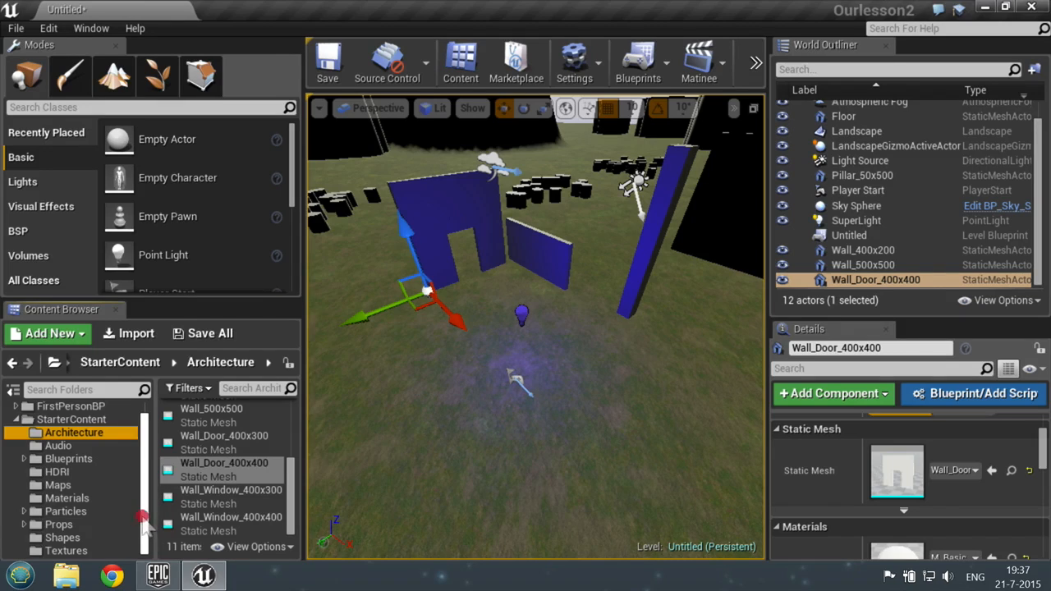
- Place a P_Fire emitter from the StarterContent Particles folder in the corner between the door wall and low wall, and raise it slightly
{"action": "left_click", "coordinate": [63, 511]}
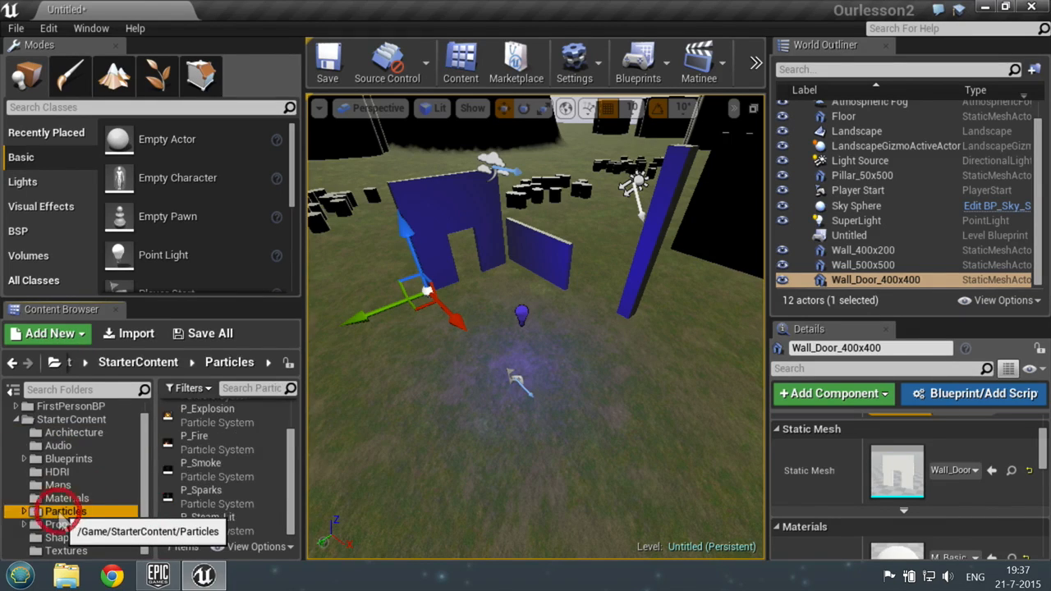
{"action": "left_click", "coordinate": [215, 441]}
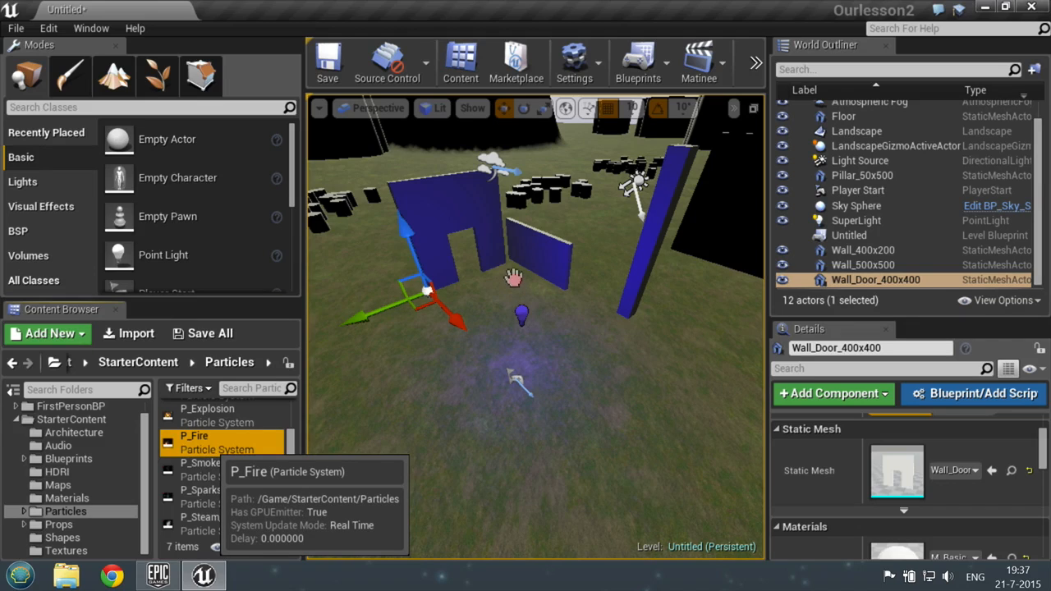
{"action": "left_click_drag", "start_coordinate": [215, 441], "coordinate": [513, 278]}
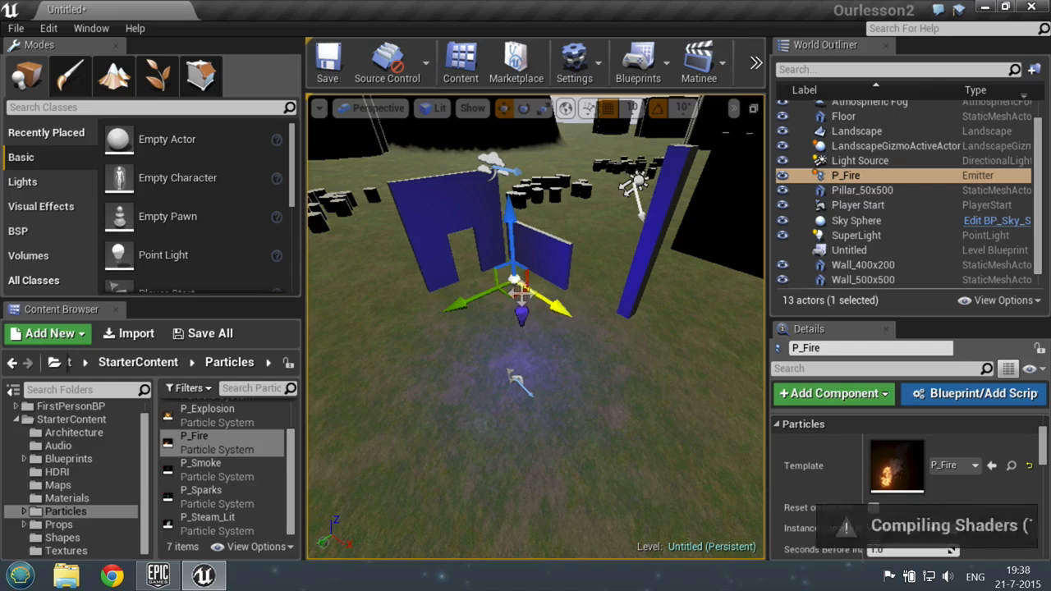
{"action": "left_click_drag", "start_coordinate": [510, 227], "coordinate": [505, 194]}
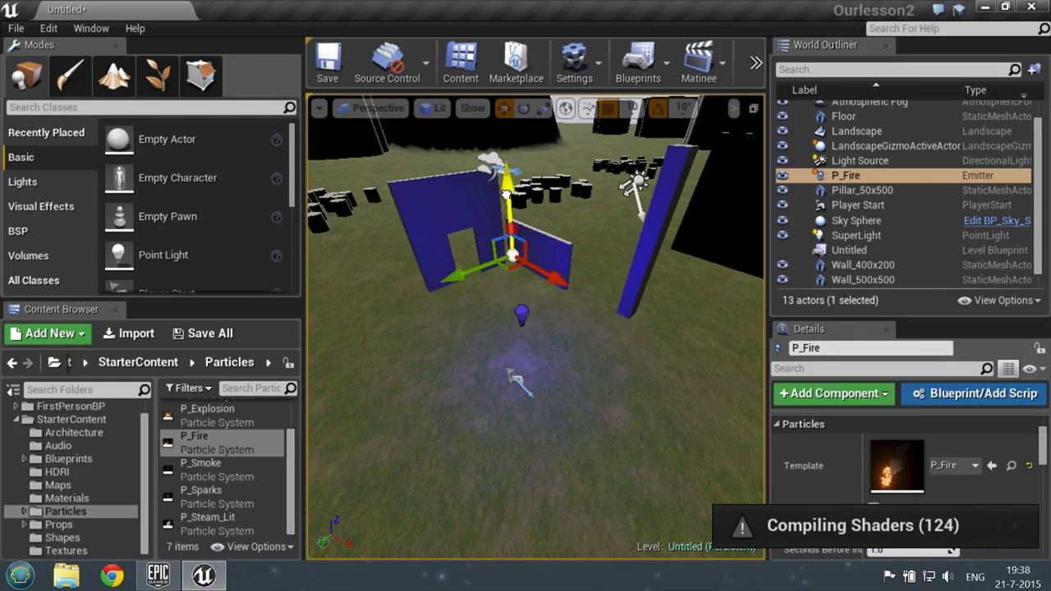
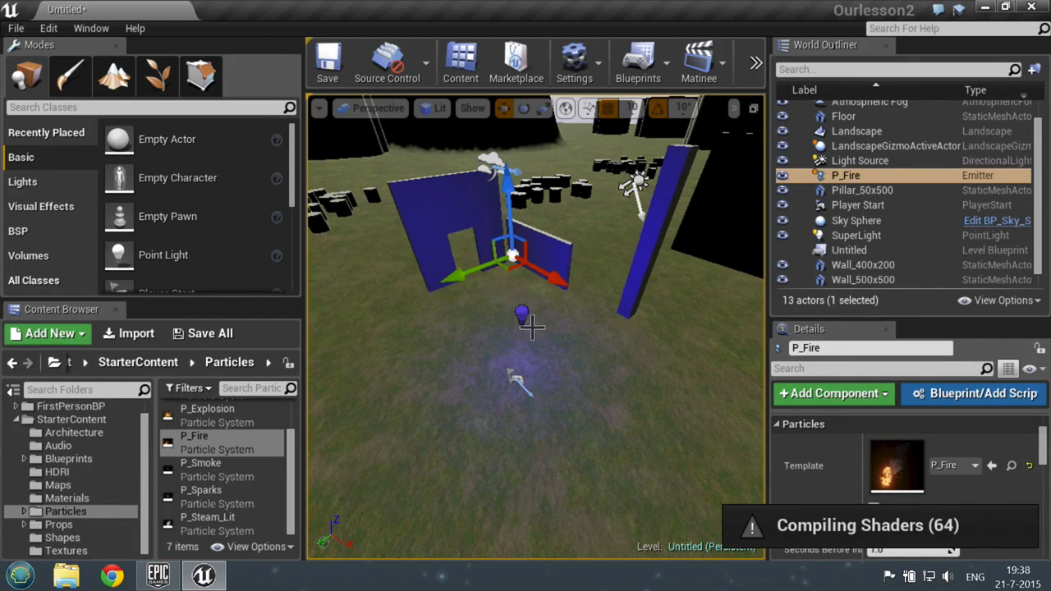
- Move the Wall_400x200 back from the fire emitter, keeping its end close to the edge of the door wall
{"action": "key", "text": "w"}
{"action": "right_click_drag", "start_coordinate": [511, 287], "coordinate": [553, 296]}
{"action": "key", "text": "a"}
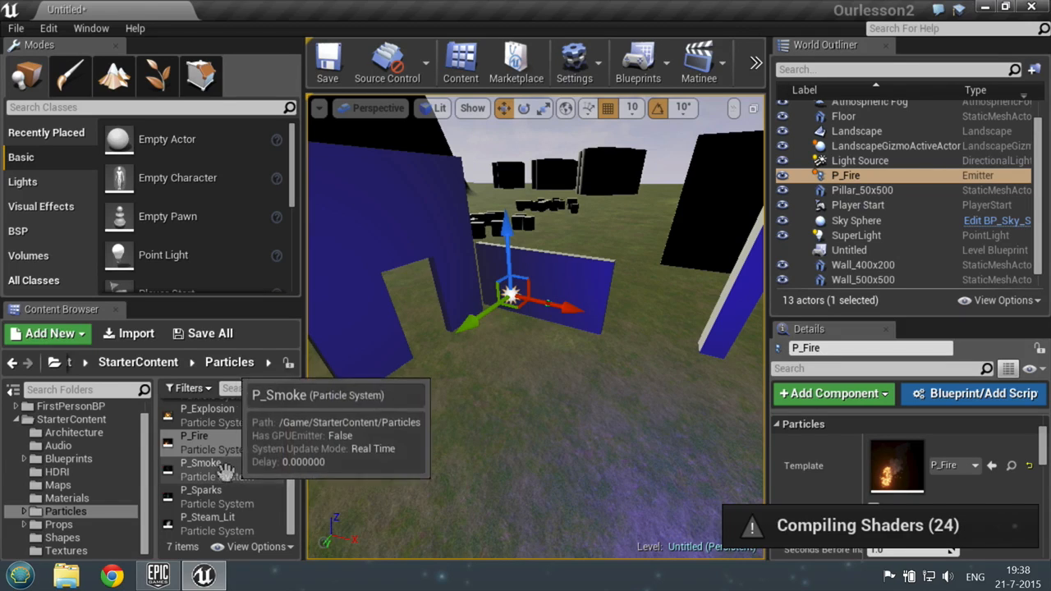
{"action": "key", "text": "d"}
{"action": "right_click_drag", "start_coordinate": [539, 370], "coordinate": [539, 370]}
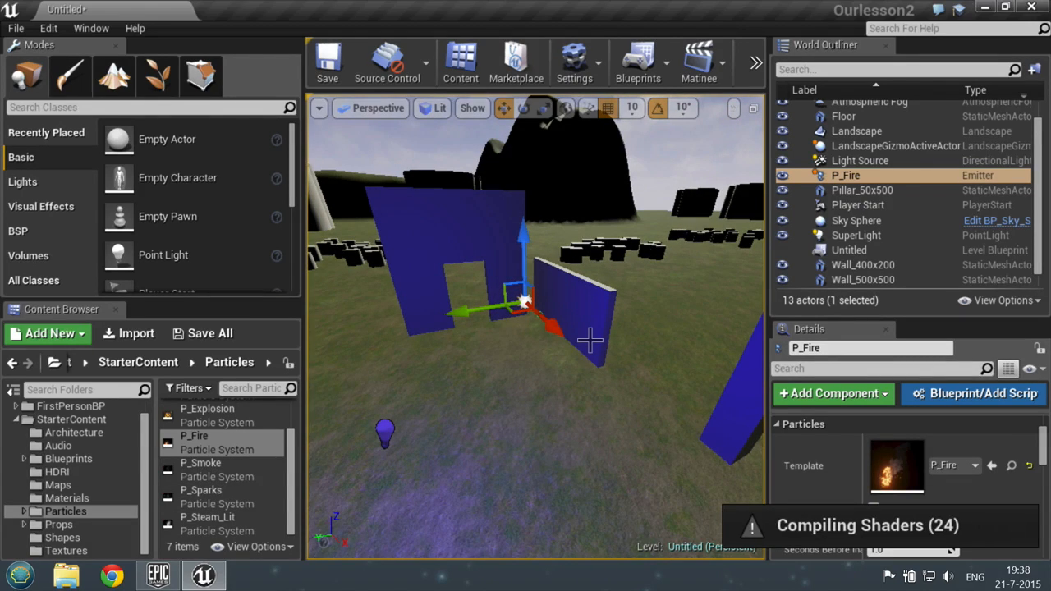
{"action": "left_click_drag", "start_coordinate": [643, 365], "coordinate": [629, 352]}
{"action": "left_click", "coordinate": [504, 311]}
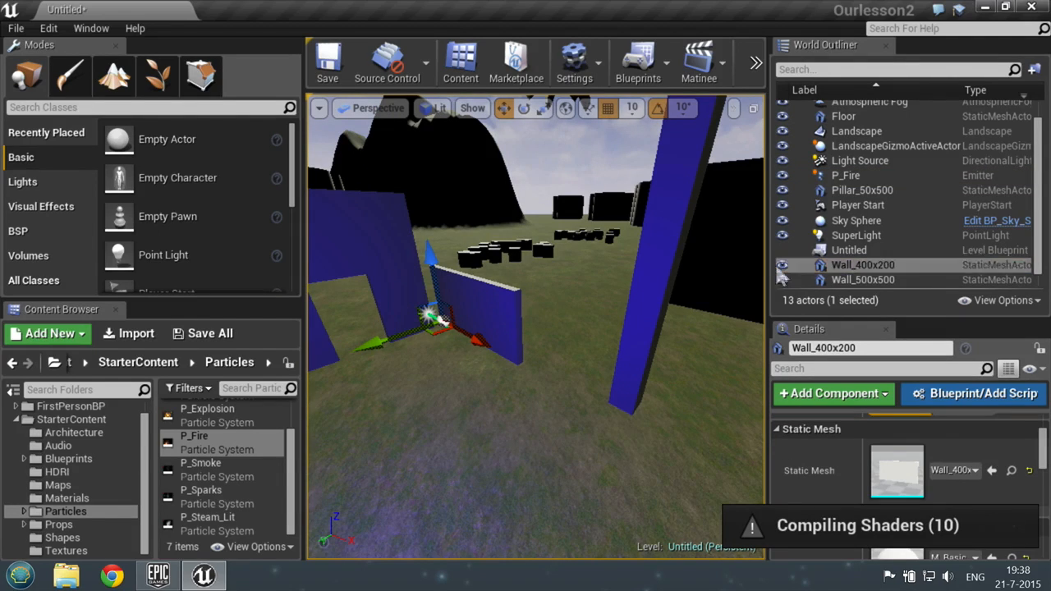
{"action": "mouse_move", "coordinate": [476, 343]}
{"action": "left_mouse_down"}
{"action": "mouse_move", "coordinate": [509, 344]}
{"action": "mouse_move", "coordinate": [477, 344]}
{"action": "left_mouse_up"}
{"action": "mouse_move", "coordinate": [440, 324]}
{"action": "right_mouse_down"}
{"action": "mouse_move", "coordinate": [456, 345]}
{"action": "mouse_move", "coordinate": [442, 335]}
{"action": "right_mouse_up"}
{"action": "key", "text": "w"}
{"action": "key", "text": "e"}
{"action": "scroll", "coordinate": [507, 300], "scroll_direction": "up", "scroll_amount": 2}
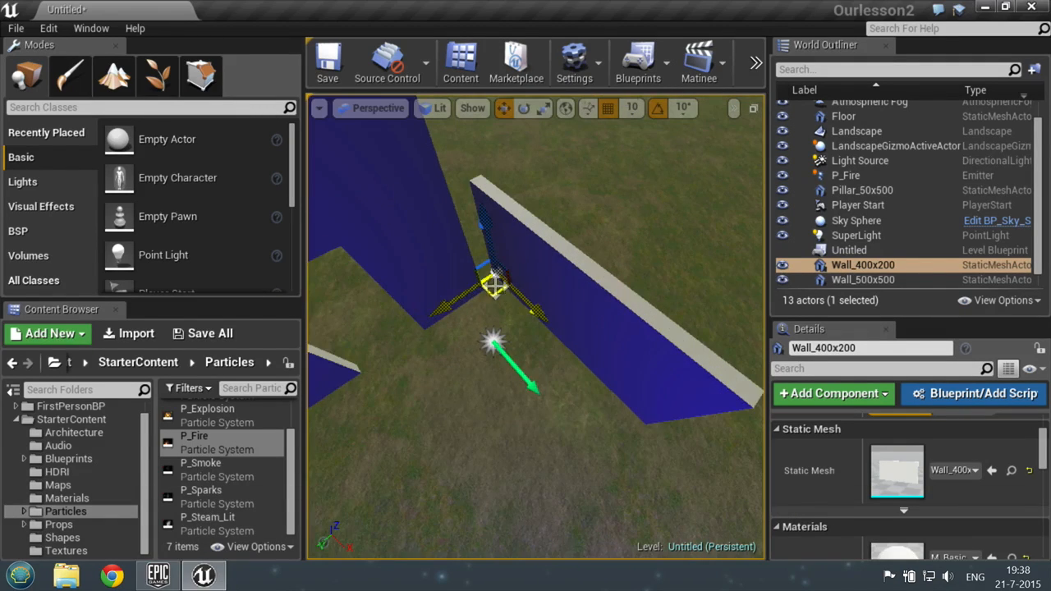
{"action": "left_click_drag", "start_coordinate": [493, 285], "coordinate": [513, 265]}
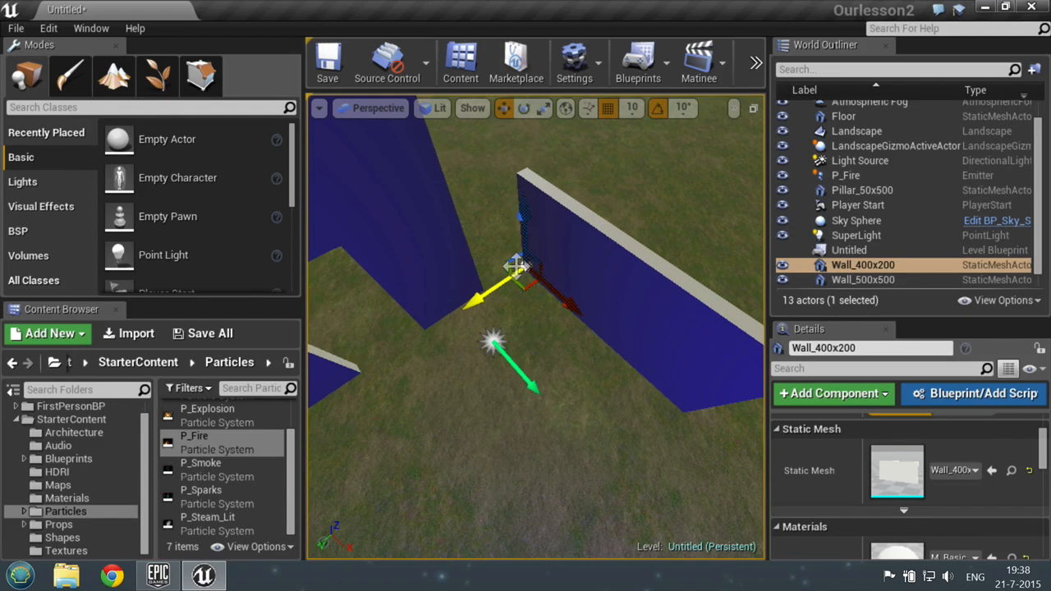
{"action": "mouse_move", "coordinate": [513, 265]}
{"action": "left_mouse_down"}
{"action": "mouse_move", "coordinate": [495, 265]}
{"action": "mouse_move", "coordinate": [498, 280]}
{"action": "mouse_move", "coordinate": [502, 247]}
{"action": "mouse_move", "coordinate": [504, 262]}
{"action": "left_mouse_up"}
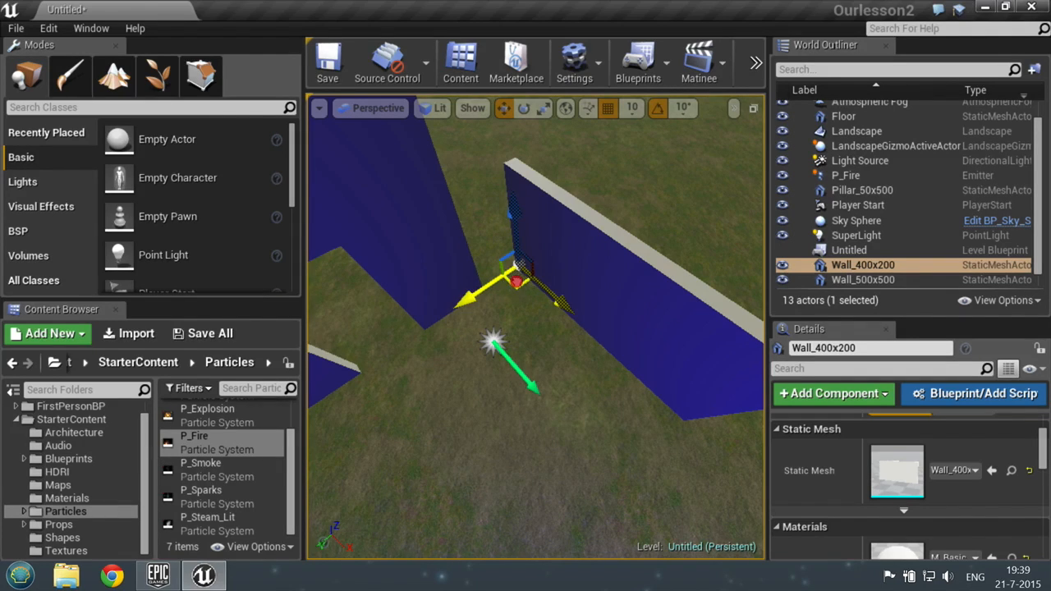
{"action": "mouse_move", "coordinate": [517, 276]}
{"action": "left_mouse_down"}
{"action": "mouse_move", "coordinate": [664, 345]}
{"action": "mouse_move", "coordinate": [633, 315]}
{"action": "mouse_move", "coordinate": [526, 297]}
{"action": "mouse_move", "coordinate": [508, 285]}
{"action": "mouse_move", "coordinate": [515, 276]}
{"action": "left_mouse_up"}
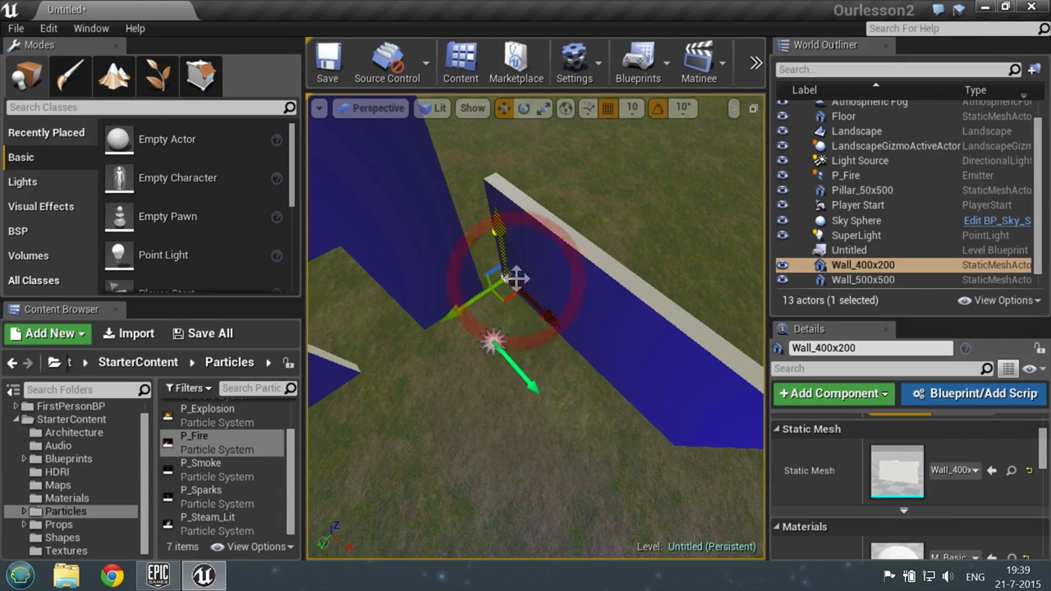
- Fine-tune the Wall_400x200 along its X and Z axes so its end meets the door wall's corner
{"action": "key", "text": "a"}
{"action": "right_click_drag", "start_coordinate": [511, 292], "coordinate": [511, 292]}
{"action": "key", "text": "w"}
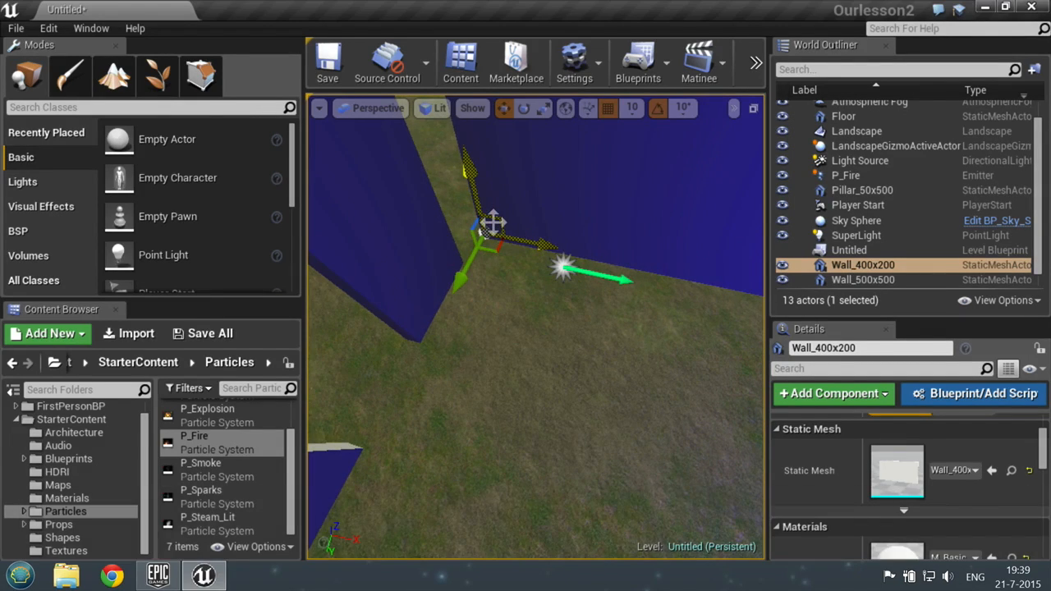
{"action": "left_click_drag", "start_coordinate": [491, 227], "coordinate": [503, 204]}
{"action": "right_click_drag", "start_coordinate": [583, 195], "coordinate": [581, 193]}
{"action": "key", "text": "s"}
{"action": "key", "text": "a"}
{"action": "right_click_drag", "start_coordinate": [579, 301], "coordinate": [567, 294]}
{"action": "key", "text": "w"}
{"action": "key", "text": "s"}
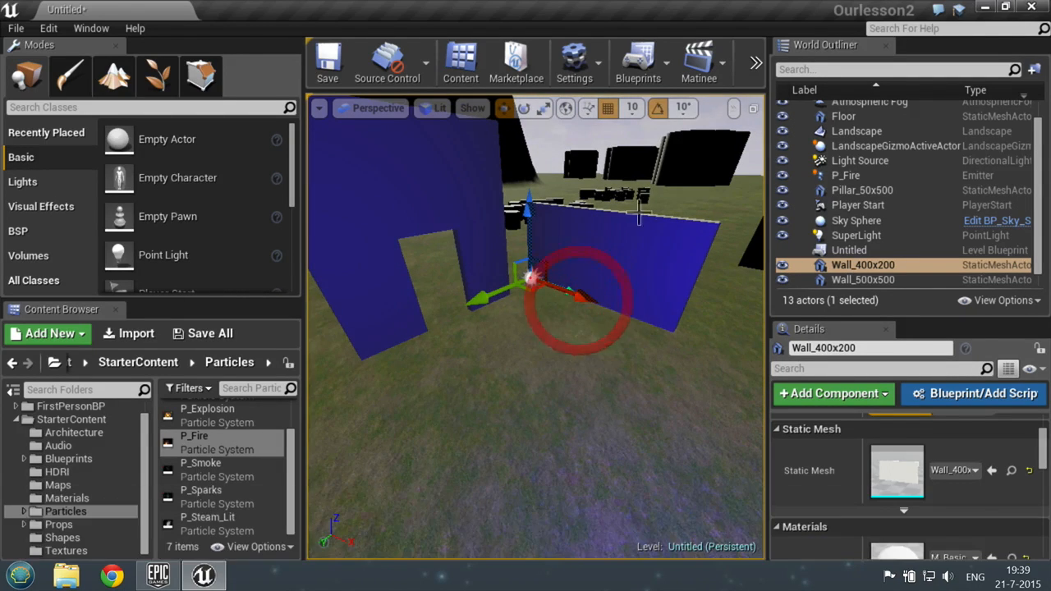
- Play-test the level, walk up to the walls to view the fire effect, and end the session
{"action": "left_click", "coordinate": [755, 64]}
{"action": "left_click", "coordinate": [778, 136]}
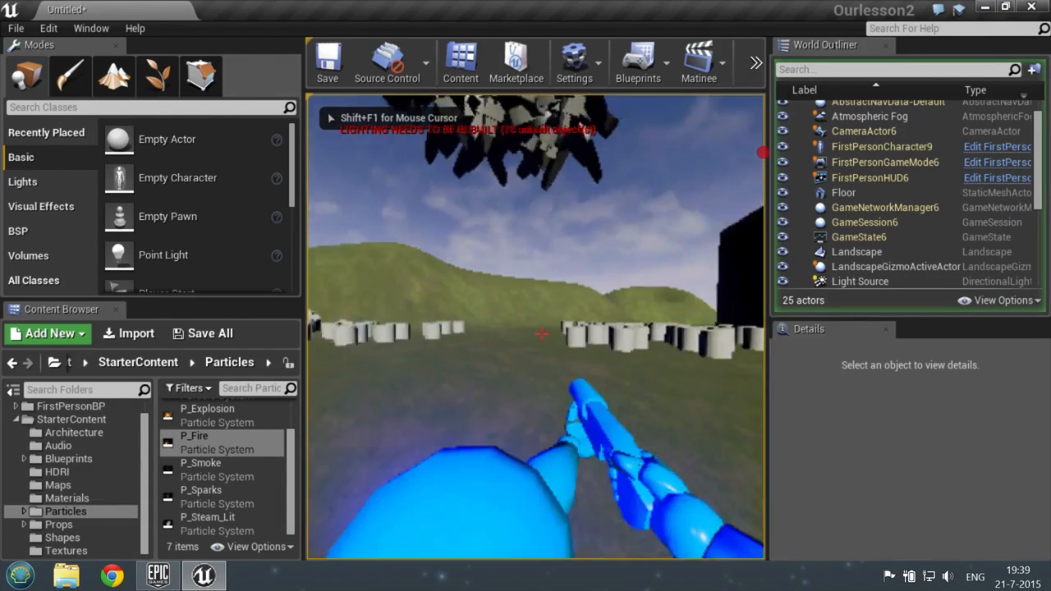
{"action": "key", "text": "a"}
{"action": "key", "text": "w"}
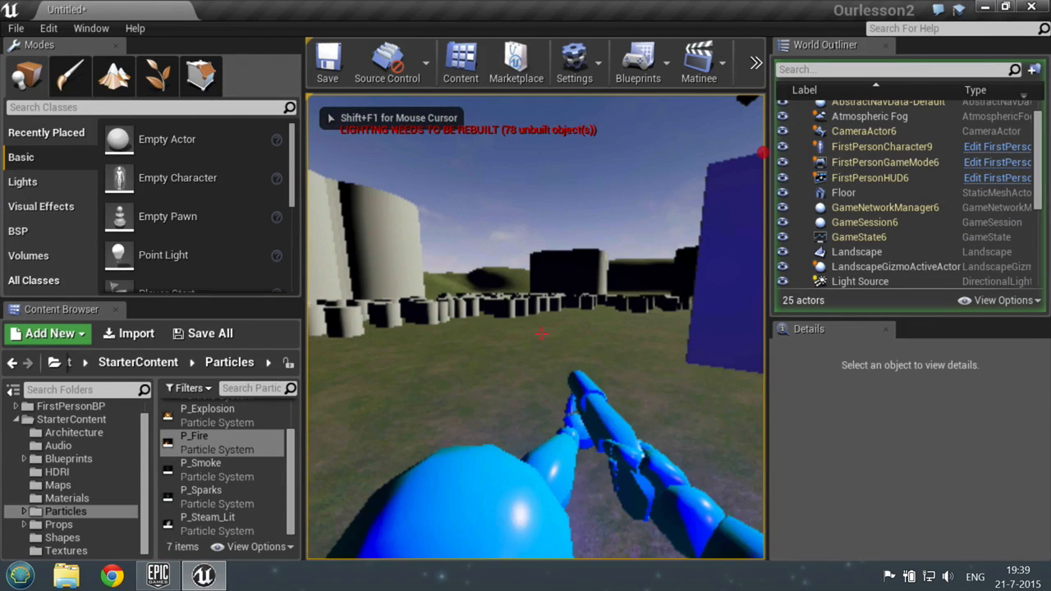
{"action": "left_click", "coordinate": [762, 152]}
{"action": "key", "text": "w"}
{"action": "key", "text": "d"}
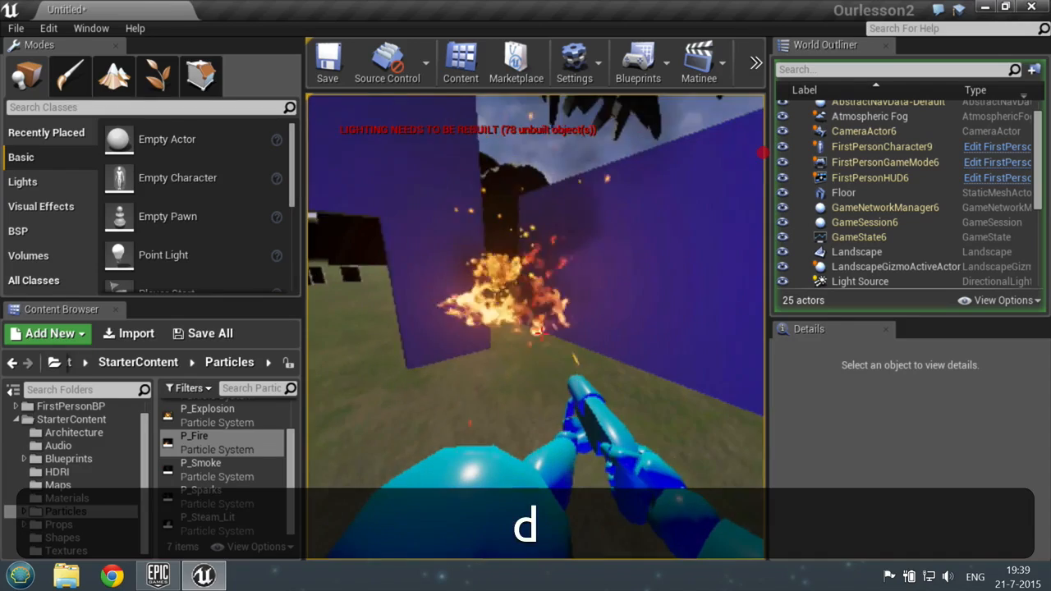
{"action": "key", "text": "a"}
{"action": "key", "text": "s"}
{"action": "key", "text": "s"}
{"action": "left_click", "coordinate": [755, 153]}
{"action": "key", "text": "Escape"}
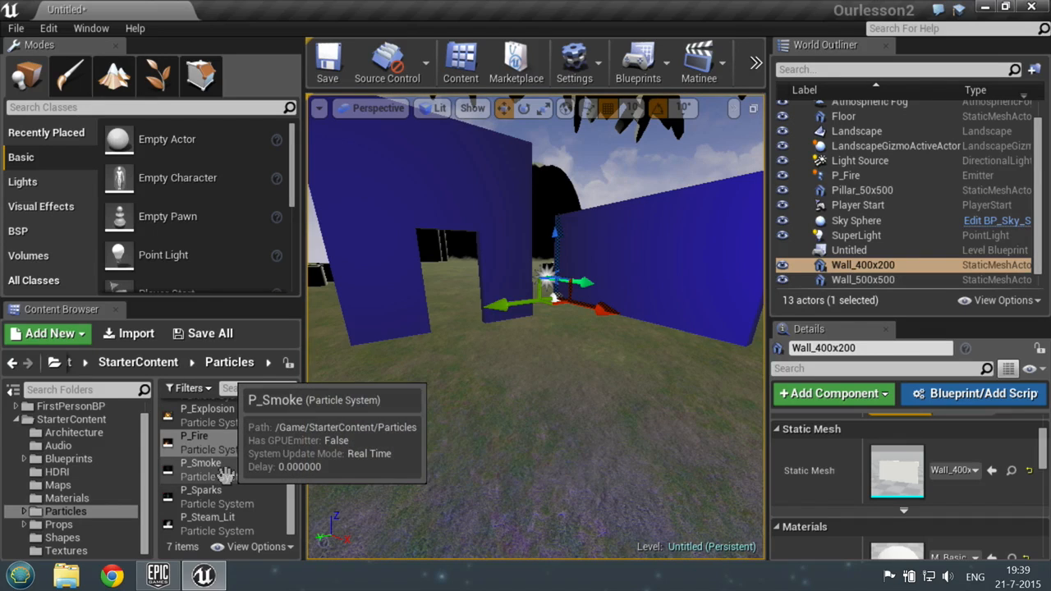
- Place a P_Smoke emitter from the Particles folder beside the P_Fire emitter between the two walls
{"action": "left_click", "coordinate": [225, 476]}
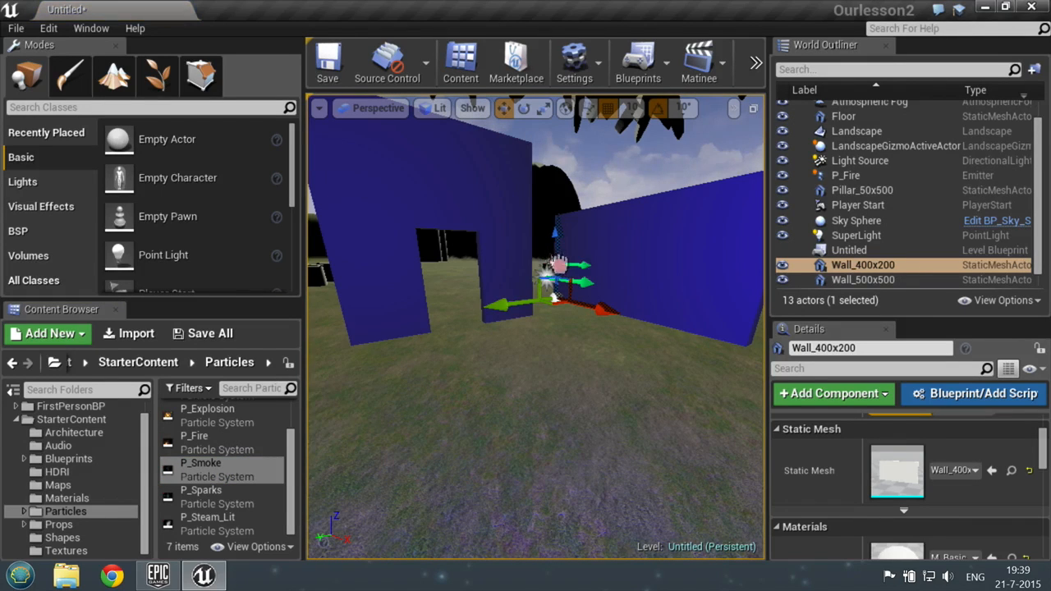
{"action": "left_click_drag", "start_coordinate": [559, 328], "coordinate": [575, 356]}
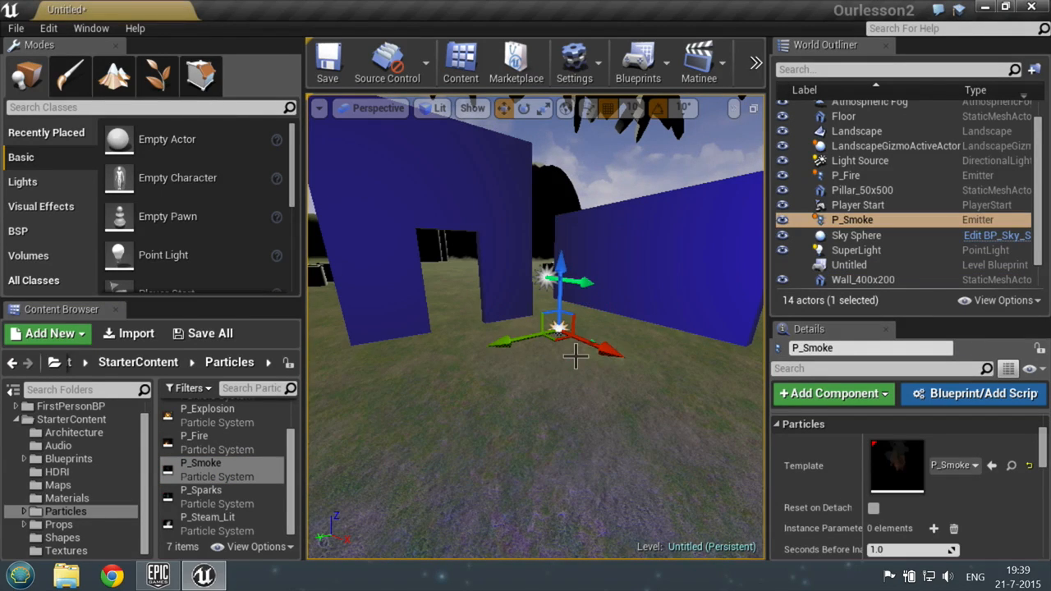
{"action": "key", "text": "w"}
{"action": "right_click_drag", "start_coordinate": [575, 356], "coordinate": [576, 356]}
{"action": "key", "text": "e"}
{"action": "key", "text": "a"}
{"action": "key", "text": "d"}
{"action": "mouse_move", "coordinate": [444, 250]}
{"action": "left_mouse_down"}
{"action": "mouse_move", "coordinate": [409, 217]}
{"action": "mouse_move", "coordinate": [369, 134]}
{"action": "left_mouse_up"}
{"action": "right_click_drag", "start_coordinate": [440, 217], "coordinate": [440, 217]}
{"action": "key", "text": "s"}
{"action": "key", "text": "d"}
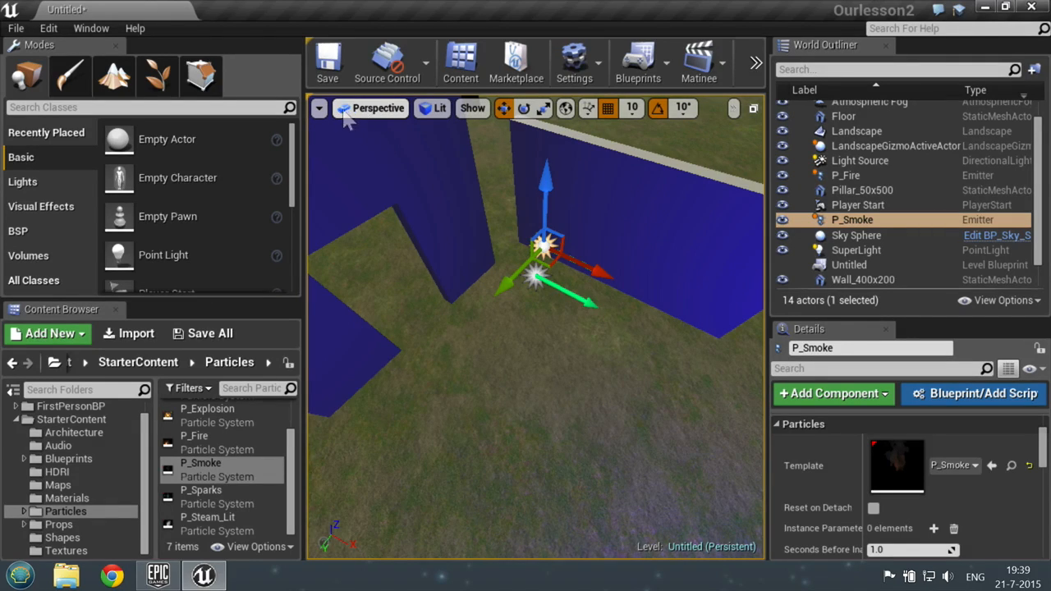
- Switch the viewport to the Top view, focus on the two emitters, and move P_Smoke horizontally onto P_Fire
{"action": "left_click", "coordinate": [371, 111]}
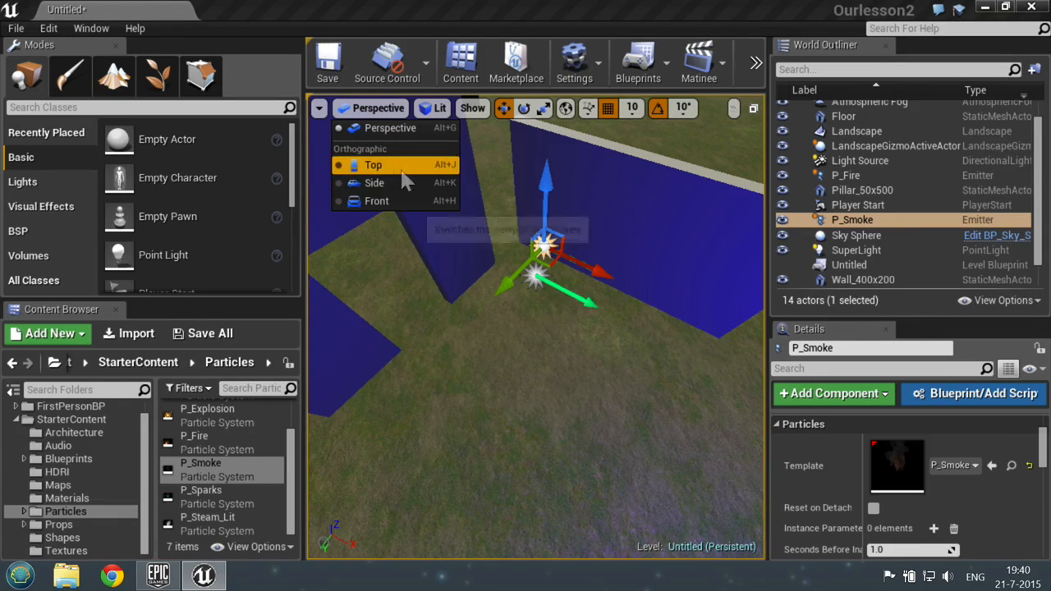
{"action": "left_click", "coordinate": [373, 165]}
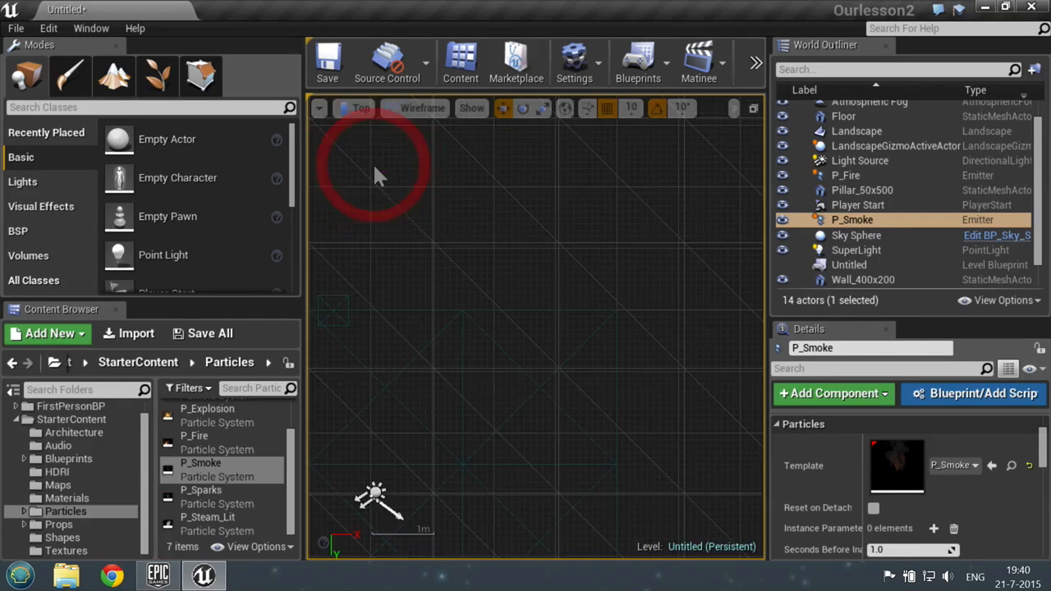
{"action": "scroll", "coordinate": [444, 284], "scroll_direction": "up", "scroll_amount": 5}
{"action": "mouse_move", "coordinate": [467, 303]}
{"action": "right_mouse_down"}
{"action": "mouse_move", "coordinate": [670, 192]}
{"action": "mouse_move", "coordinate": [670, 201]}
{"action": "right_mouse_up"}
{"action": "mouse_move", "coordinate": [630, 312]}
{"action": "right_mouse_down"}
{"action": "mouse_move", "coordinate": [682, 204]}
{"action": "mouse_move", "coordinate": [556, 316]}
{"action": "mouse_move", "coordinate": [712, 179]}
{"action": "mouse_move", "coordinate": [565, 339]}
{"action": "mouse_move", "coordinate": [624, 314]}
{"action": "mouse_move", "coordinate": [591, 301]}
{"action": "mouse_move", "coordinate": [699, 259]}
{"action": "right_mouse_up"}
{"action": "scroll", "coordinate": [589, 316], "scroll_direction": "down", "scroll_amount": 11}
{"action": "scroll", "coordinate": [597, 321], "scroll_direction": "up", "scroll_amount": 5}
{"action": "scroll", "coordinate": [597, 321], "scroll_direction": "up", "scroll_amount": 4}
{"action": "scroll", "coordinate": [596, 298], "scroll_direction": "up", "scroll_amount": 10}
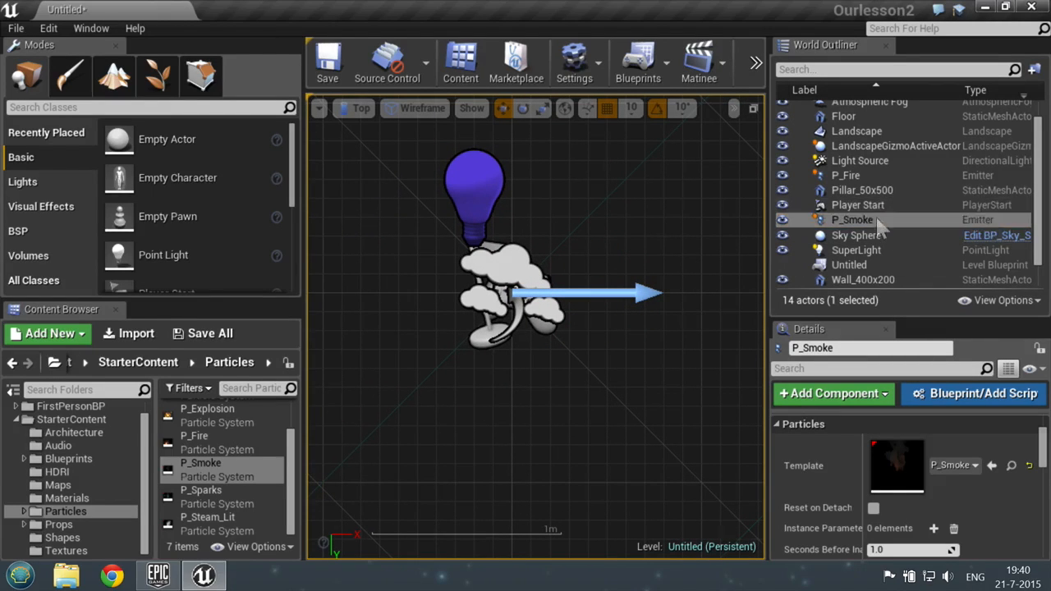
{"action": "left_click", "coordinate": [881, 175]}
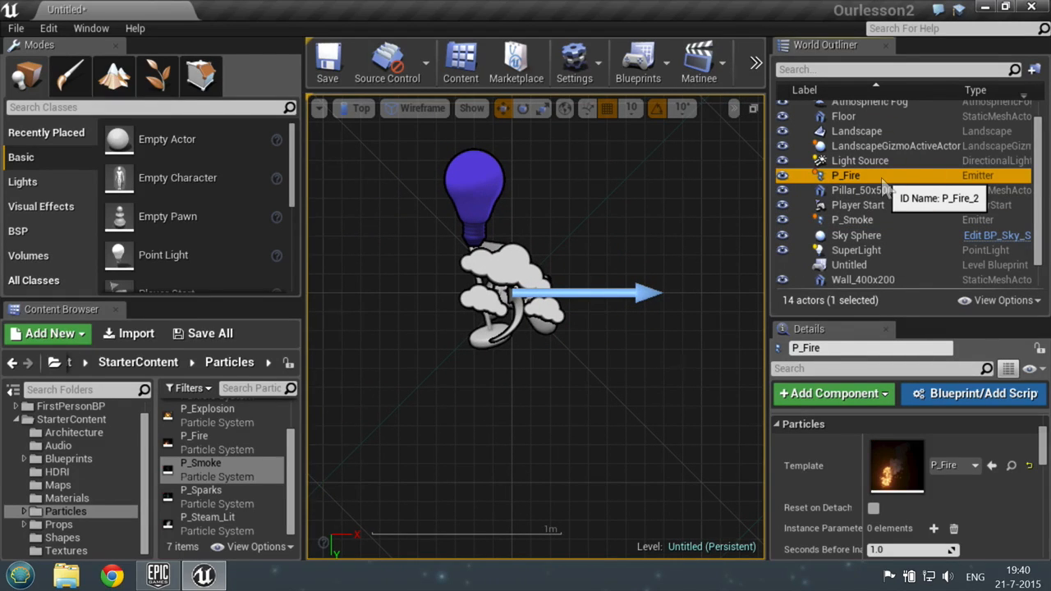
{"action": "double_click", "coordinate": [880, 175]}
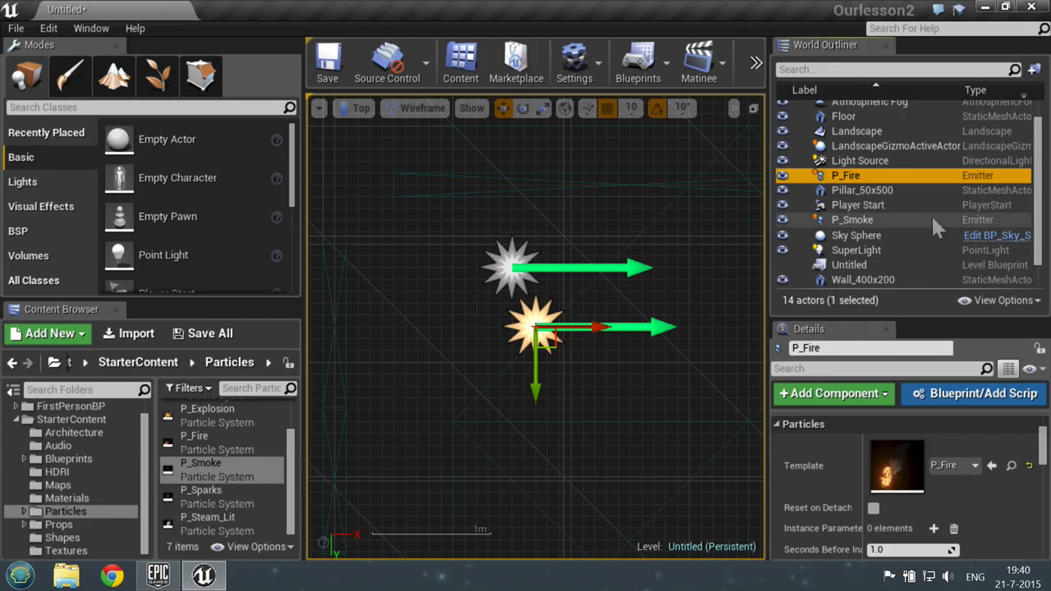
{"action": "double_click", "coordinate": [890, 219]}
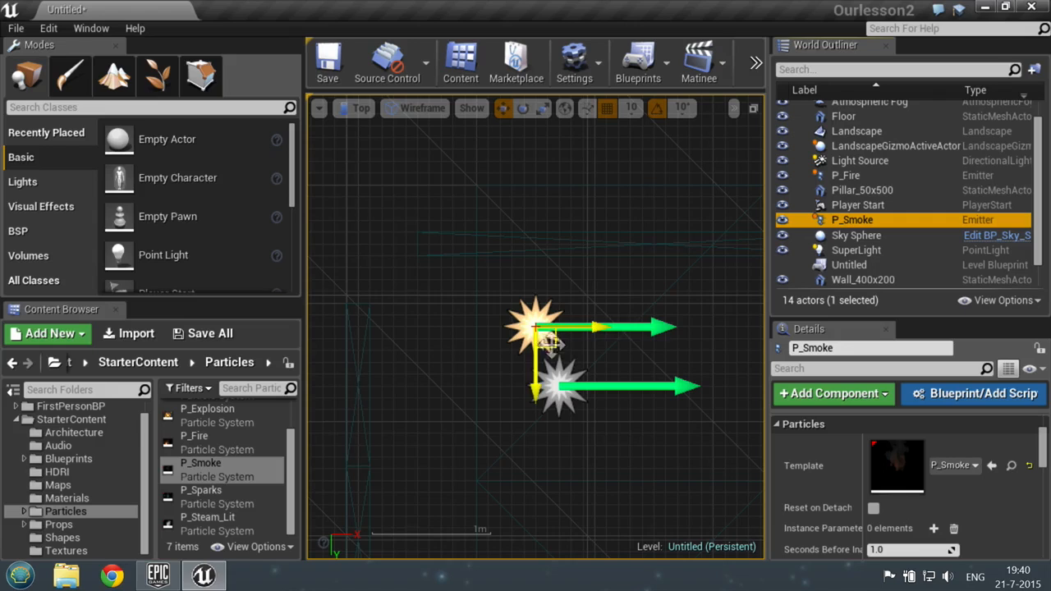
{"action": "left_click_drag", "start_coordinate": [548, 341], "coordinate": [578, 399]}
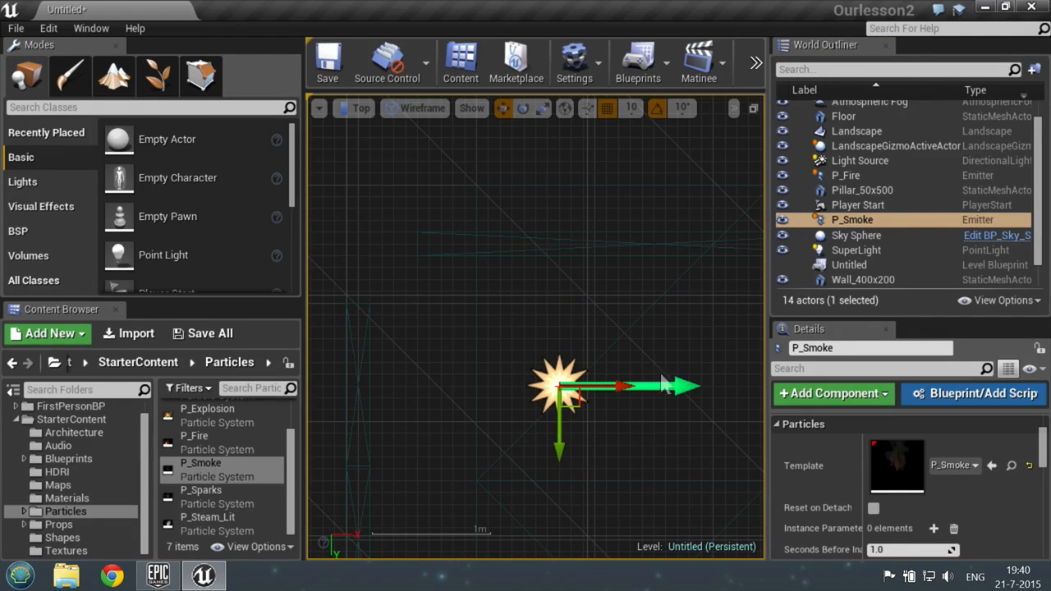
- Return to the Perspective view and raise P_Smoke along the Z axis so it sits above P_Fire
{"action": "left_click", "coordinate": [359, 108]}
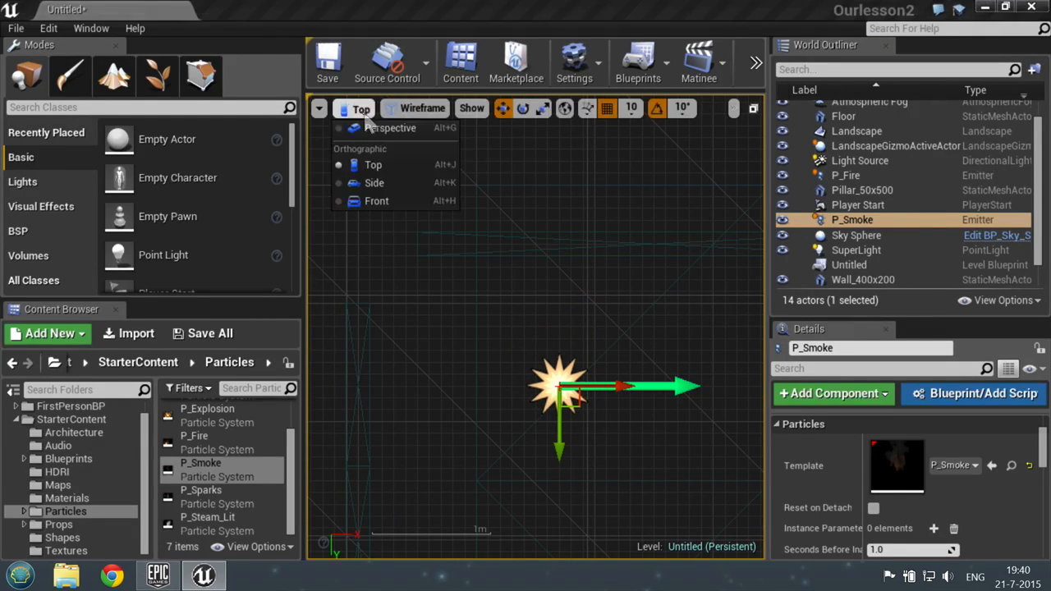
{"action": "left_click", "coordinate": [409, 134]}
{"action": "right_click_drag", "start_coordinate": [531, 315], "coordinate": [542, 232]}
{"action": "key", "text": "w"}
{"action": "key", "text": "e"}
{"action": "key", "text": "a"}
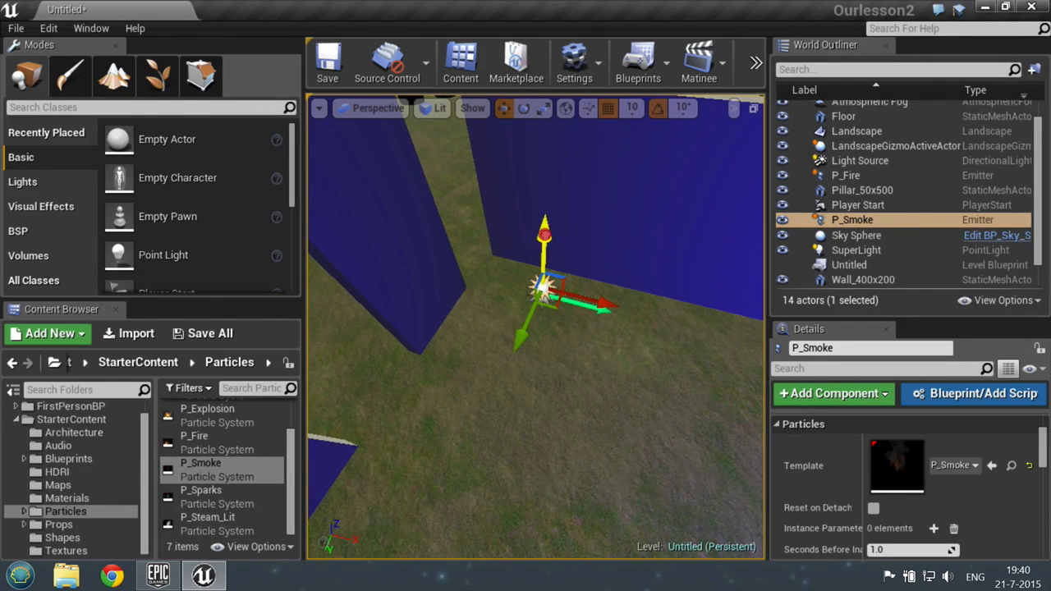
{"action": "left_click_drag", "start_coordinate": [544, 220], "coordinate": [535, 145]}
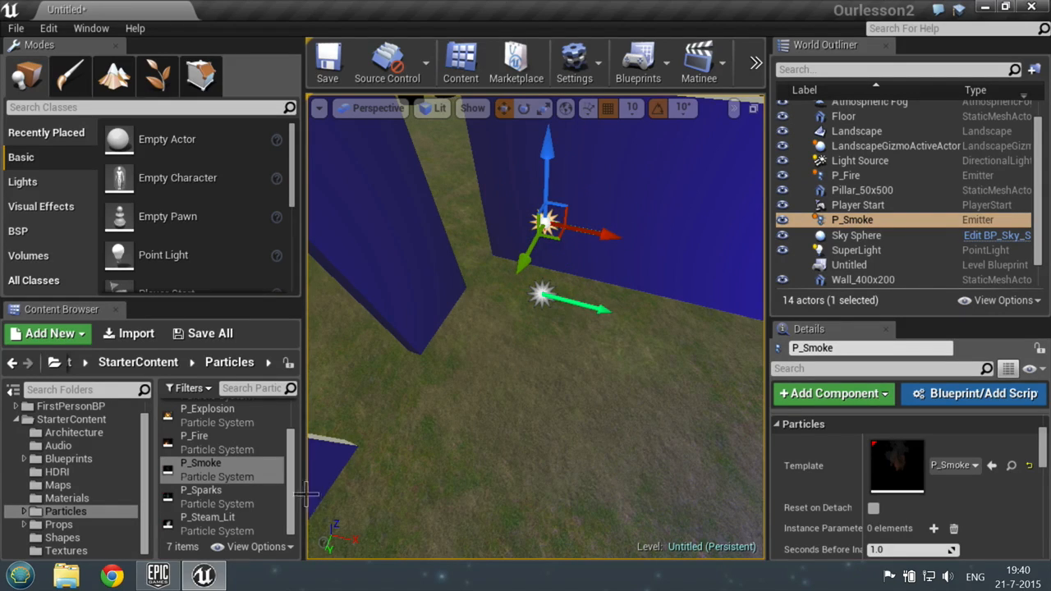
- Place a P_Sparks emitter from the Particles folder beside the fire and smoke emitters, and raise P_Fire along the Z axis
{"action": "left_click_drag", "start_coordinate": [197, 492], "coordinate": [454, 353]}
{"action": "left_click_drag", "start_coordinate": [540, 297], "coordinate": [540, 206]}
{"action": "key", "text": "d"}
{"action": "right_click_drag", "start_coordinate": [614, 264], "coordinate": [631, 289]}
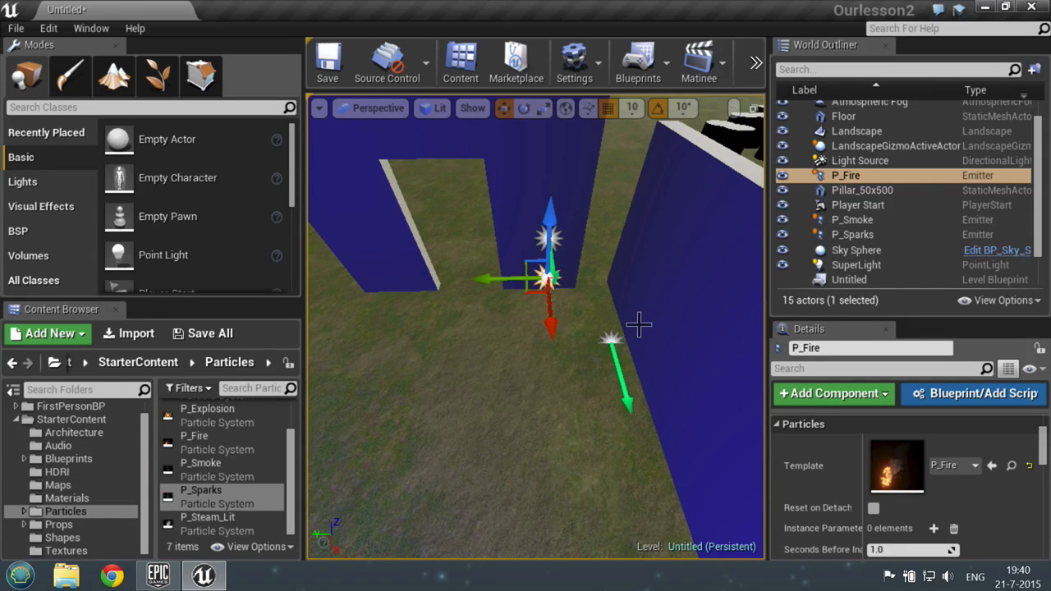
- Move P_Sparks along the Y axis into line with P_Fire and P_Smoke, and raise it off the ground beside them
{"action": "left_click", "coordinate": [609, 343]}
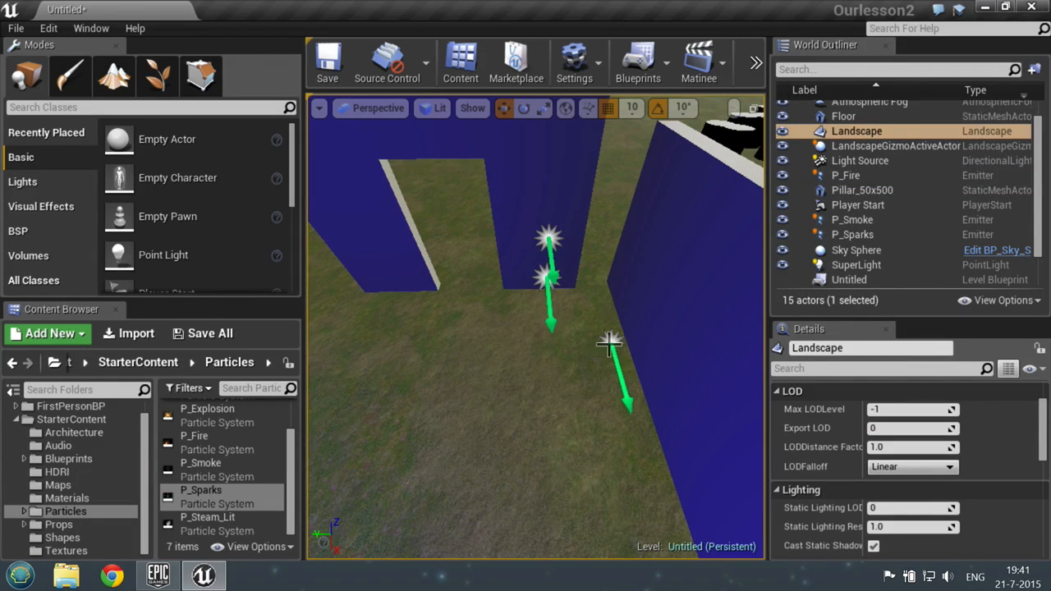
{"action": "left_click", "coordinate": [610, 335]}
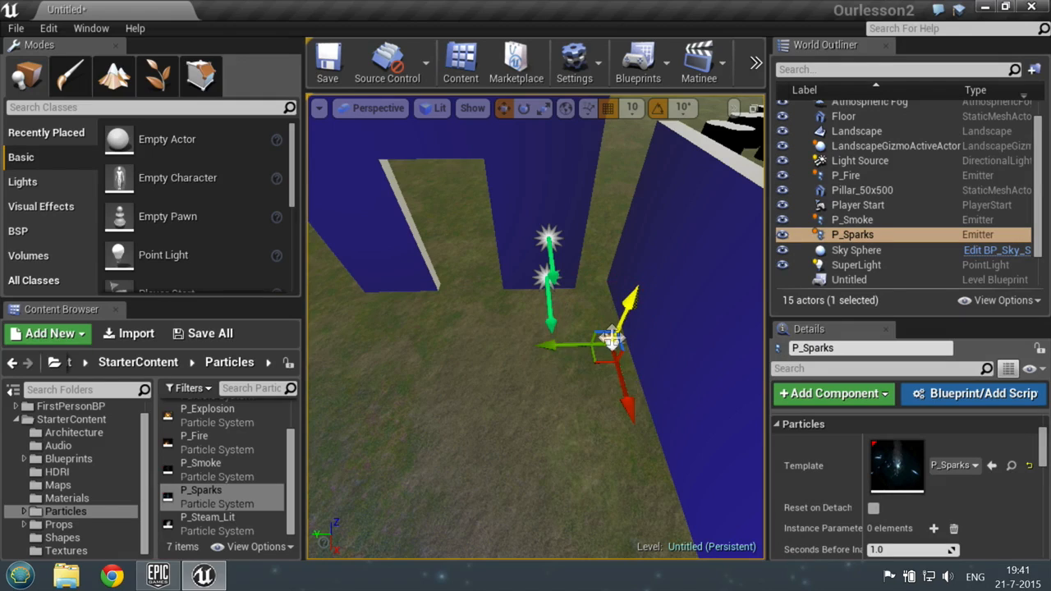
{"action": "left_click_drag", "start_coordinate": [585, 343], "coordinate": [559, 345]}
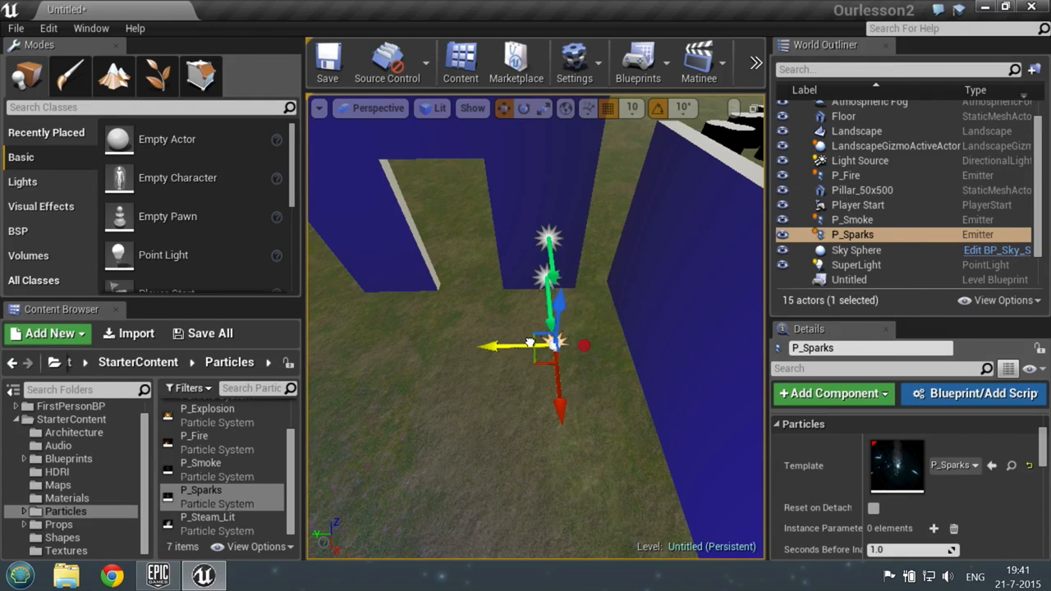
{"action": "left_click_drag", "start_coordinate": [559, 302], "coordinate": [498, 190]}
{"action": "key", "text": "a"}
{"action": "right_click_drag", "start_coordinate": [506, 205], "coordinate": [506, 205]}
{"action": "key", "text": "w"}
{"action": "key", "text": "s"}
{"action": "key", "text": "d"}
{"action": "left_click_drag", "start_coordinate": [546, 251], "coordinate": [572, 256]}
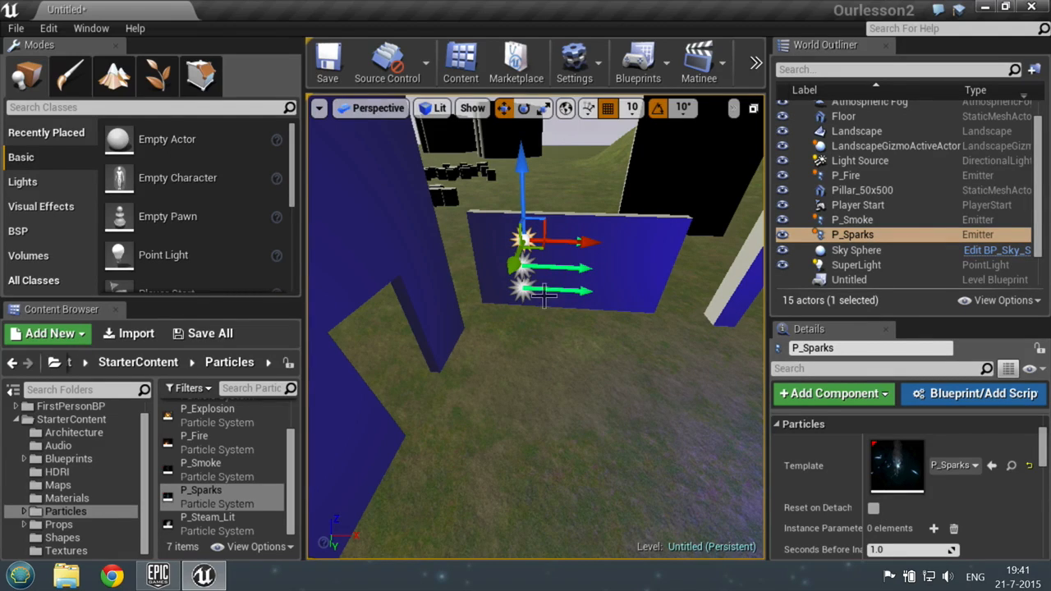
- Play-test the level, walk around the walls to view the combined fire, smoke and sparks, and end the session
{"action": "left_click", "coordinate": [756, 65]}
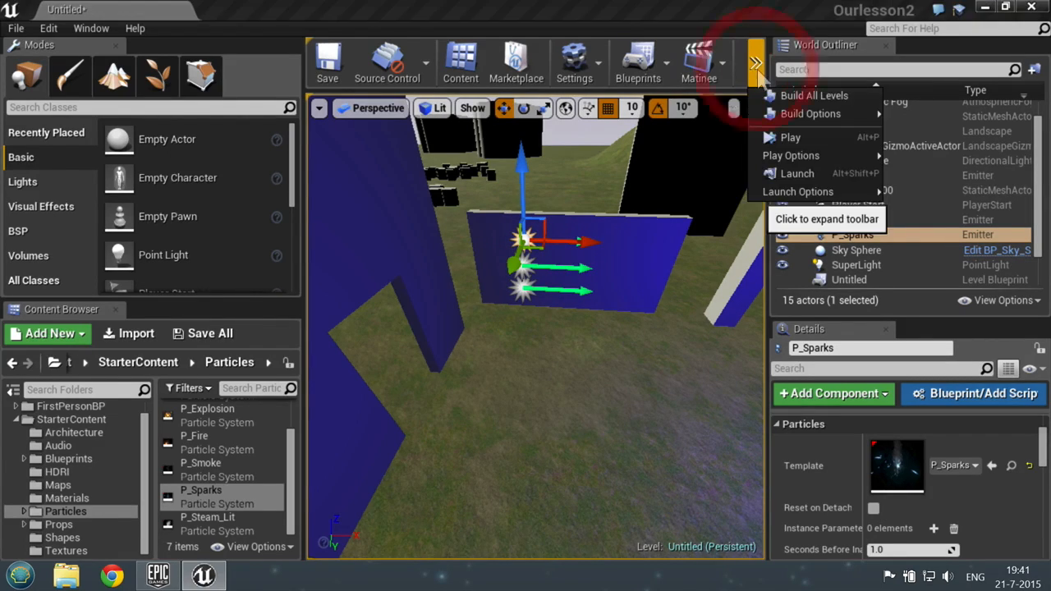
{"action": "left_click", "coordinate": [790, 137]}
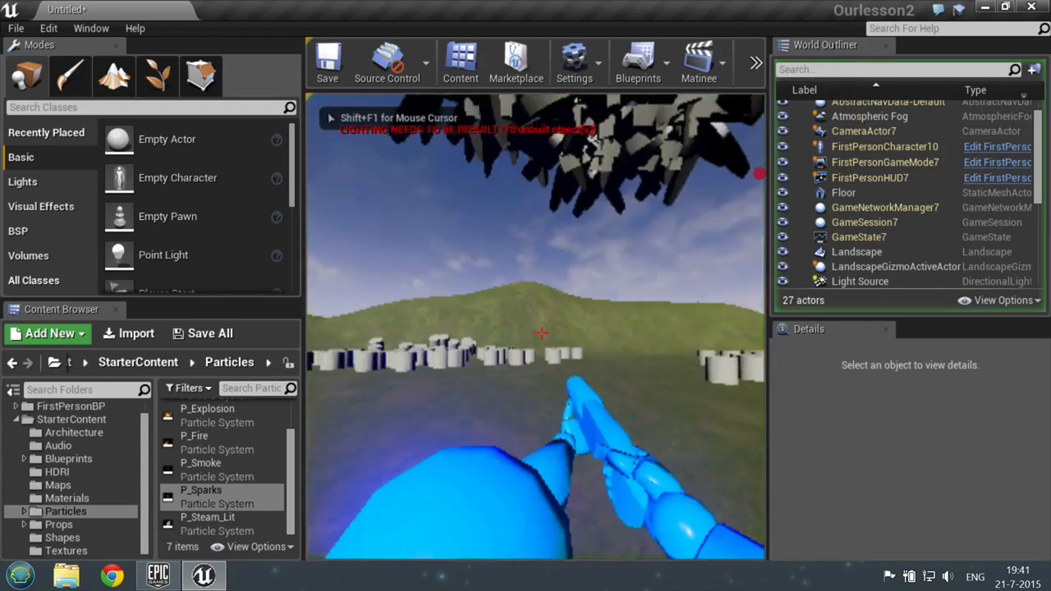
{"action": "key", "text": "w"}
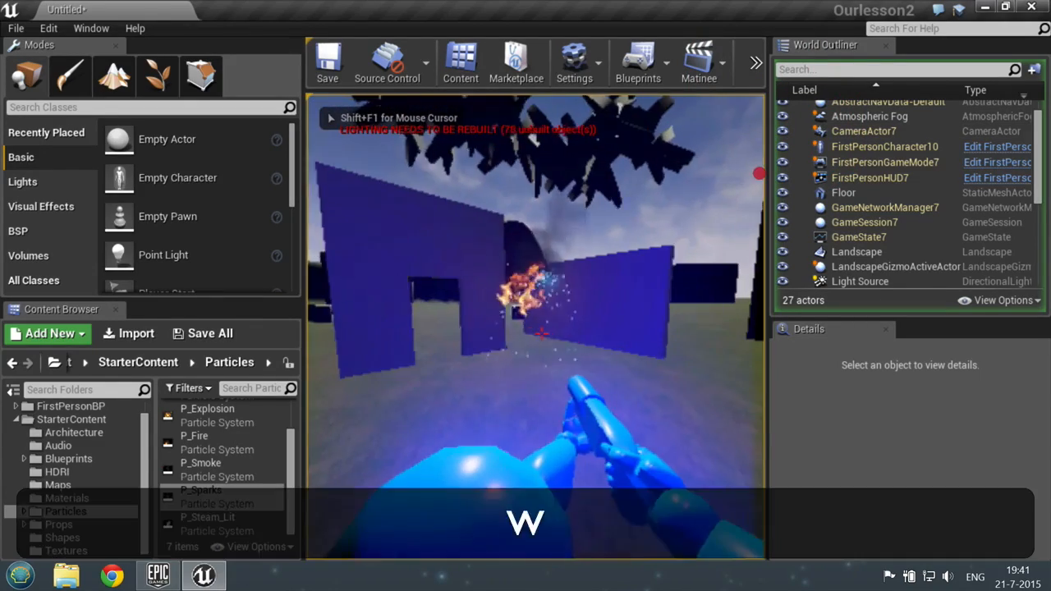
{"action": "key", "text": "d"}
{"action": "key", "text": "w"}
{"action": "key", "text": "a"}
{"action": "key", "text": "w"}
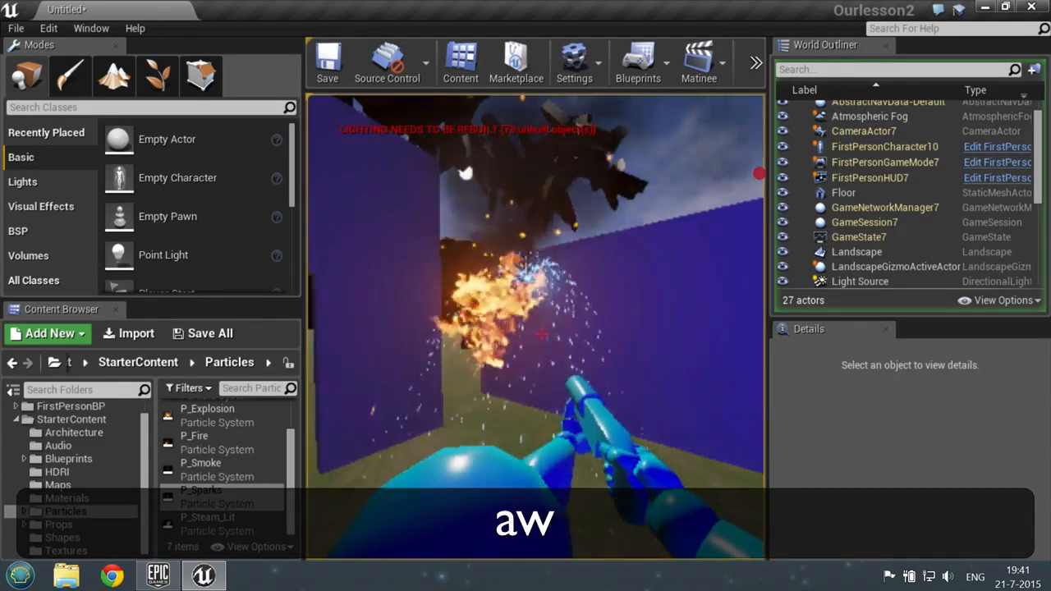
{"action": "key", "text": "s"}
{"action": "key", "text": "d"}
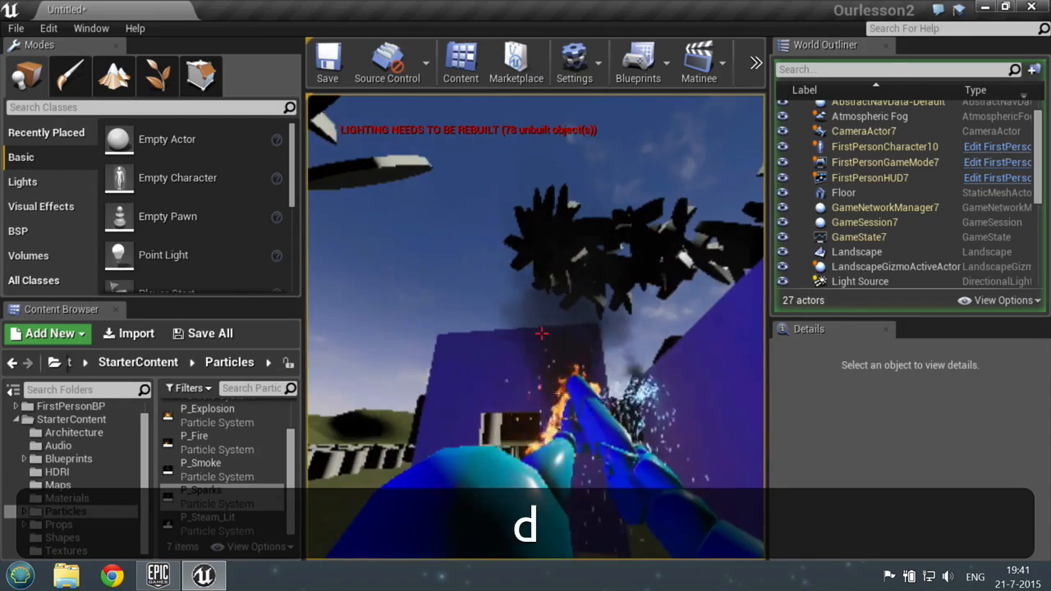
{"action": "key", "text": "a"}
{"action": "key", "text": "s"}
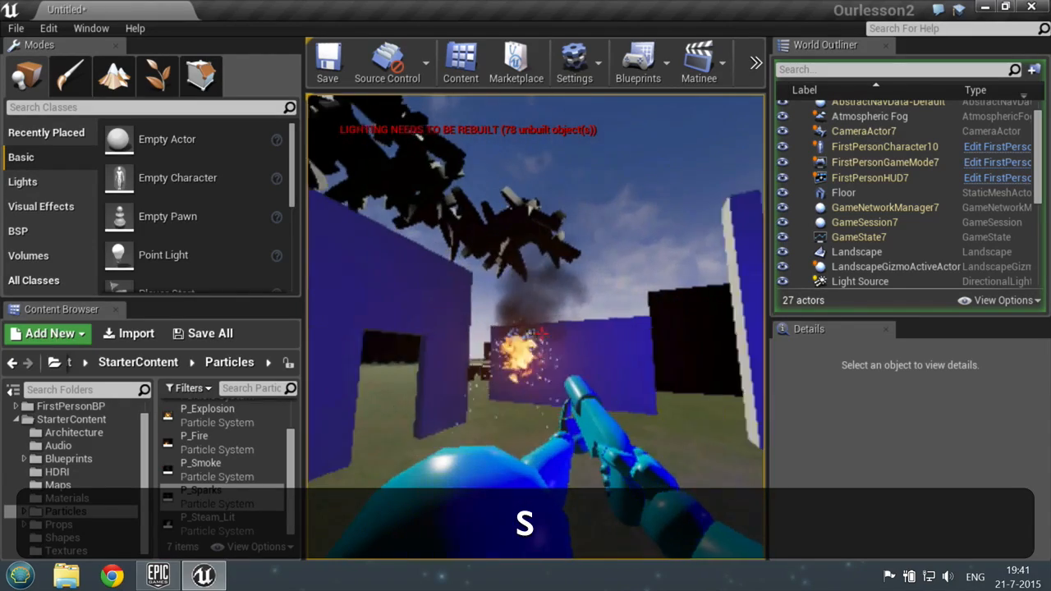
{"action": "key", "text": "Escape"}
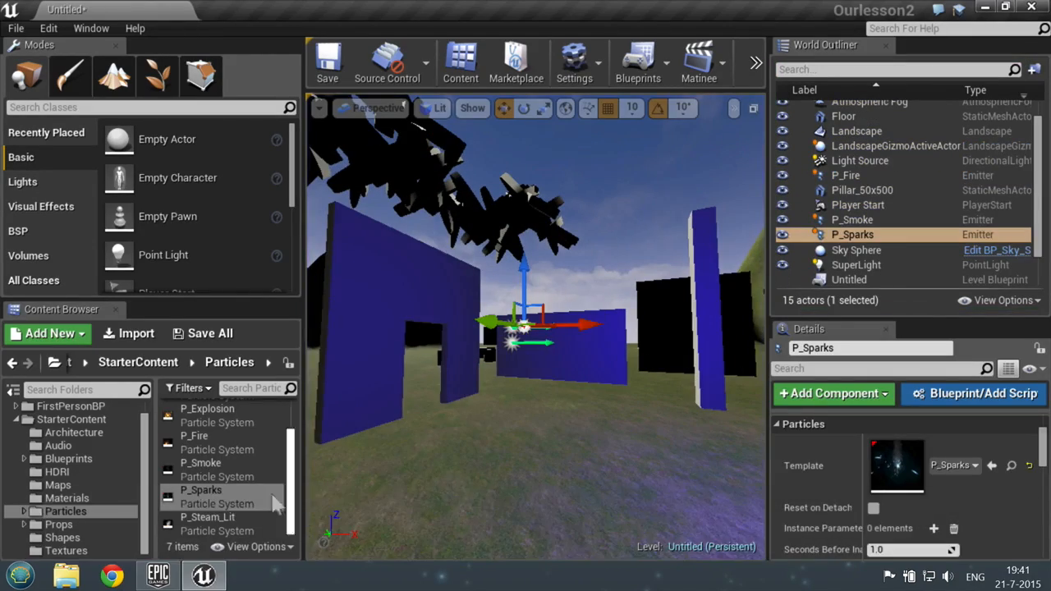
{"action": "left_click_drag", "start_coordinate": [294, 517], "coordinate": [287, 478]}
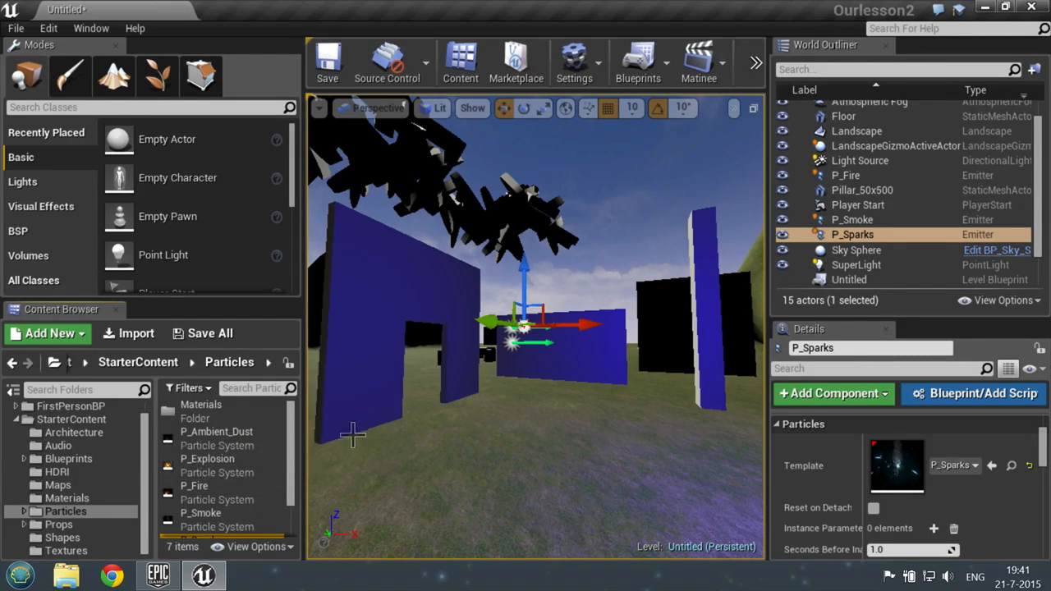
{"action": "left_click_drag", "start_coordinate": [291, 481], "coordinate": [288, 526]}
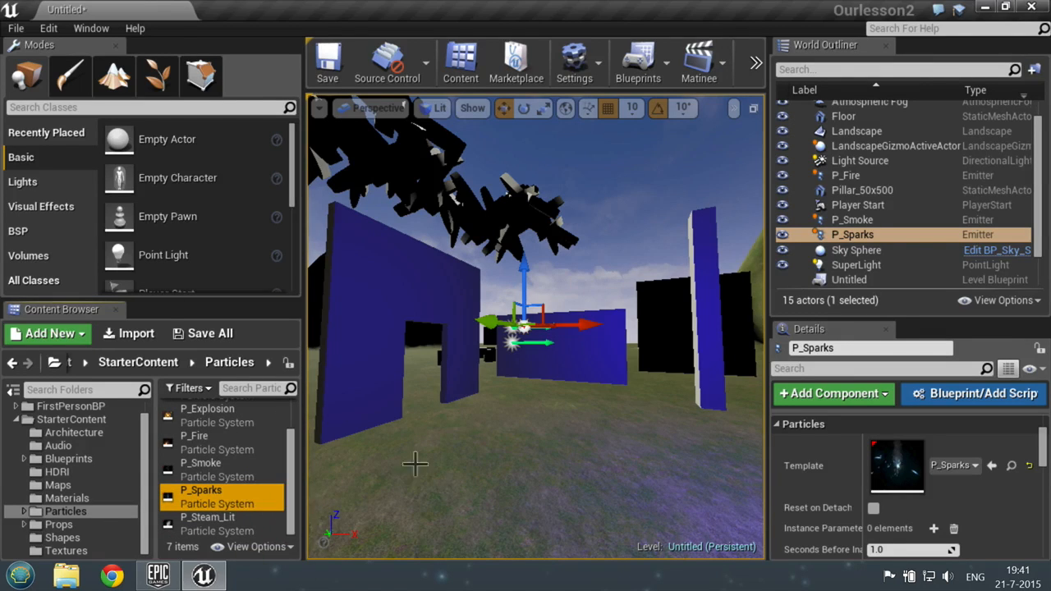
{"action": "left_click_drag", "start_coordinate": [539, 402], "coordinate": [510, 402]}
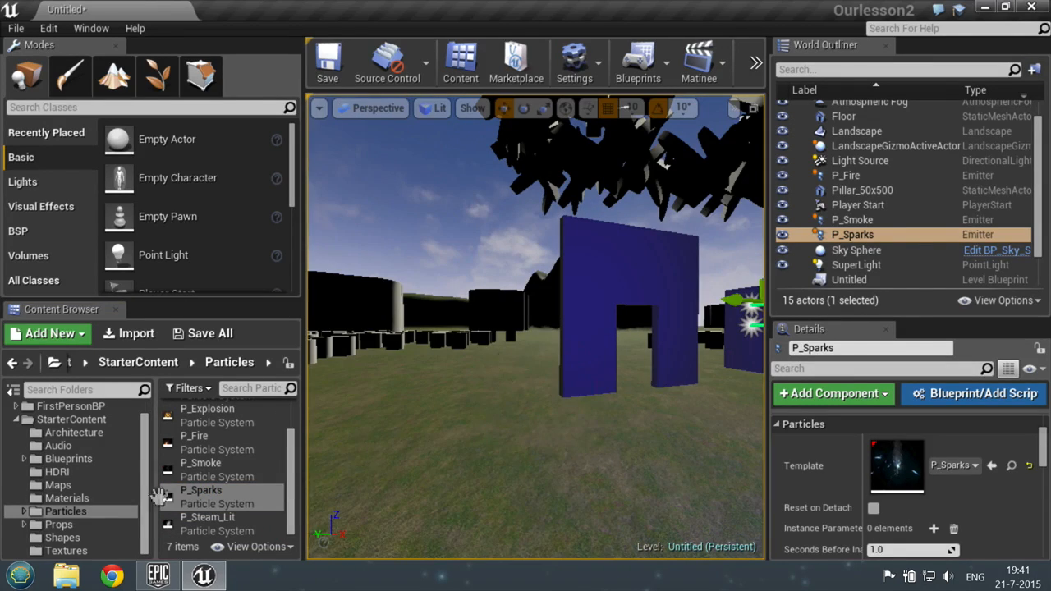
- Place an SM_Chair mesh from the Props folder on the ground and shift it along the X axis beside the plain wall
{"action": "left_click", "coordinate": [81, 526]}
{"action": "right_click_drag", "start_coordinate": [494, 430], "coordinate": [622, 422]}
{"action": "left_click_drag", "start_coordinate": [201, 439], "coordinate": [420, 426]}
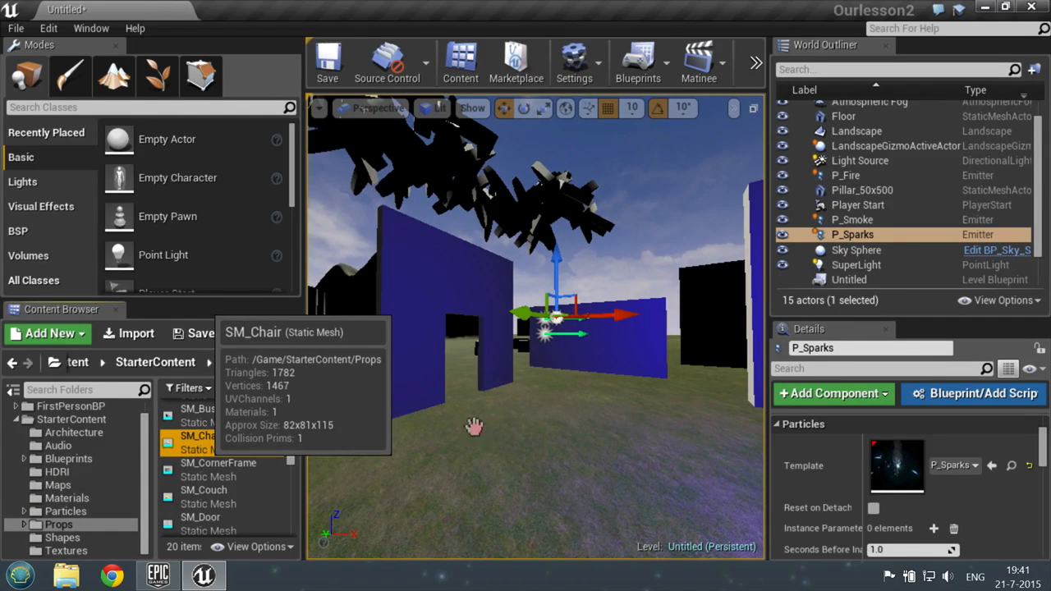
{"action": "left_click_drag", "start_coordinate": [669, 394], "coordinate": [680, 394]}
{"action": "right_click_drag", "start_coordinate": [634, 349], "coordinate": [471, 435]}
{"action": "key", "text": "d"}
{"action": "key", "text": "a"}
- Apply the M_Basic_Wall material from the Materials folder to the plain wall behind the particle emitters
{"action": "left_click", "coordinate": [67, 498]}
{"action": "key", "text": "w"}
{"action": "key", "text": "s"}
{"action": "key", "text": "a"}
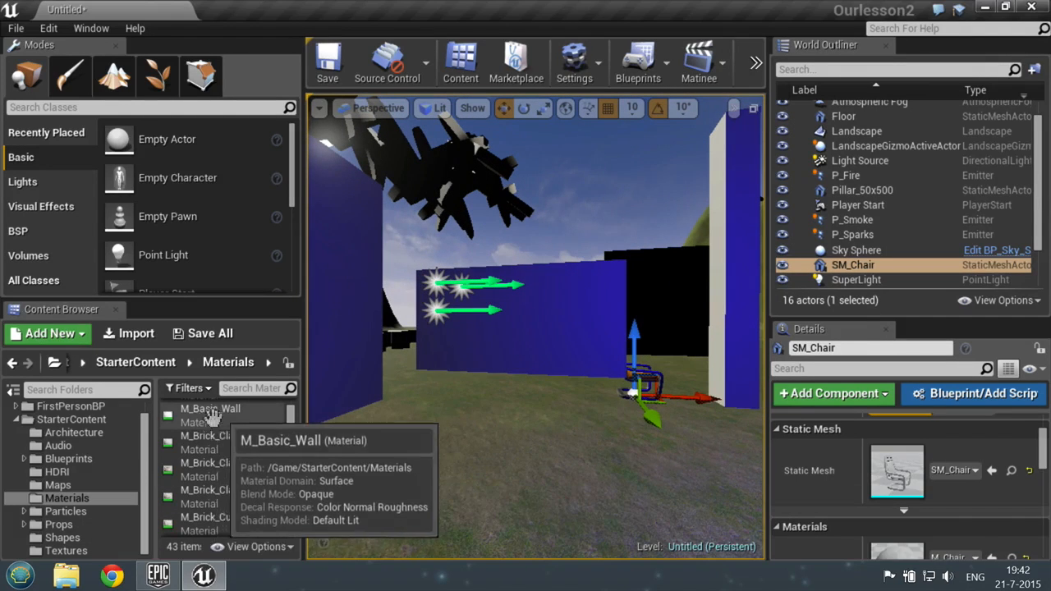
{"action": "left_click_drag", "start_coordinate": [204, 420], "coordinate": [561, 328]}
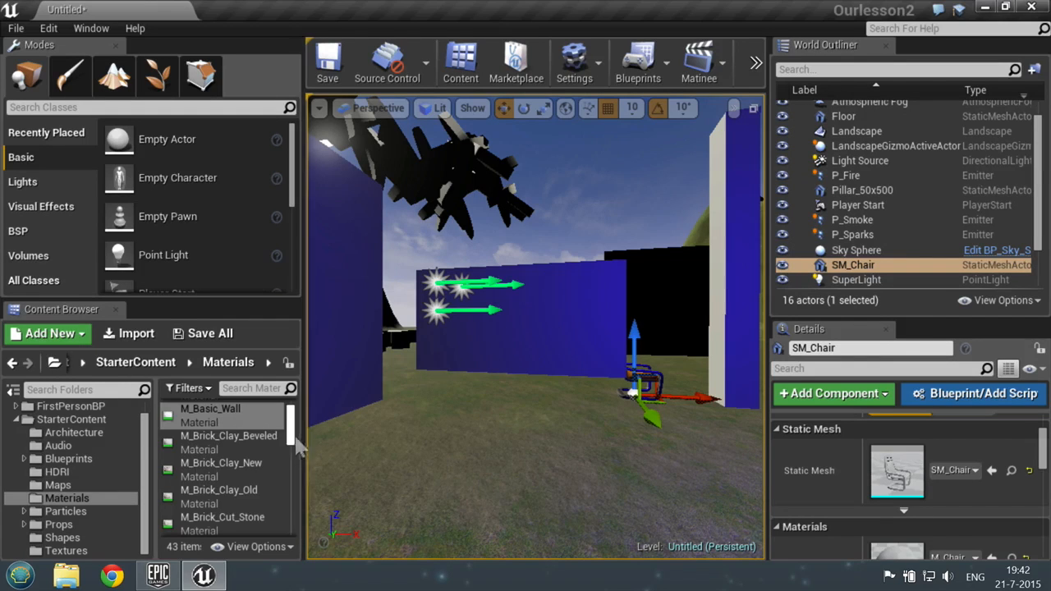
- Search the materials for "gold", apply M_Metal_Gold to the wall with the doorway, and clear the search
{"action": "key", "text": "d"}
{"action": "right_click_drag", "start_coordinate": [558, 350], "coordinate": [445, 405]}
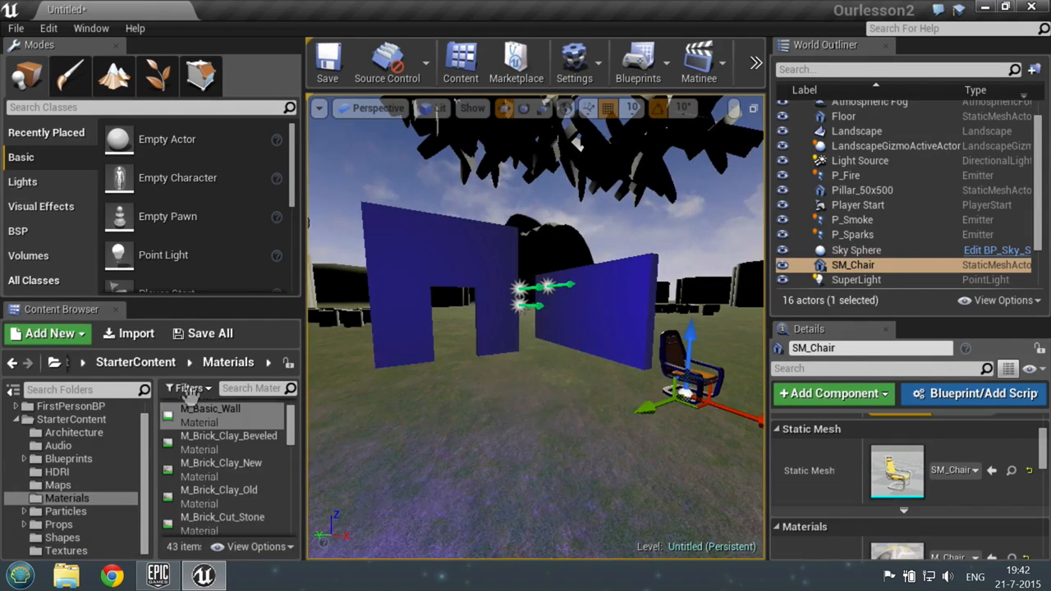
{"action": "left_click", "coordinate": [244, 386]}
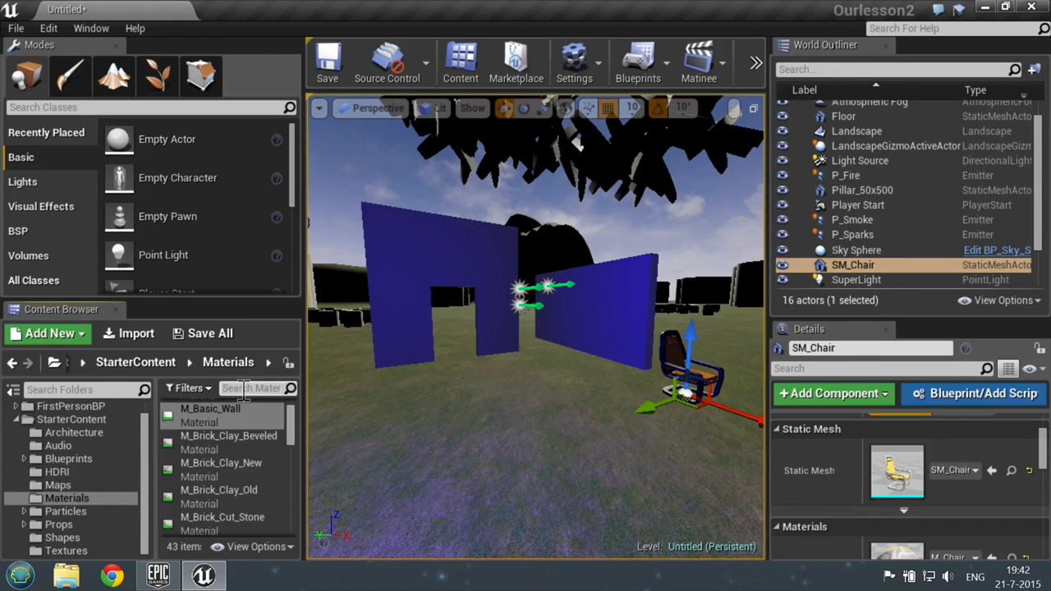
{"action": "type", "text": "gold"}
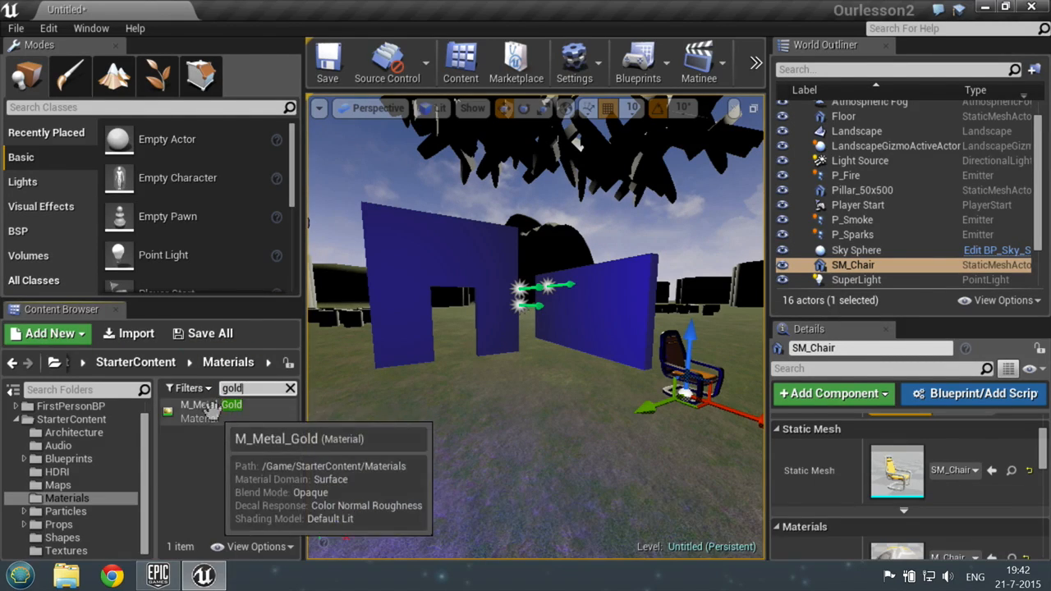
{"action": "left_click_drag", "start_coordinate": [211, 412], "coordinate": [353, 352]}
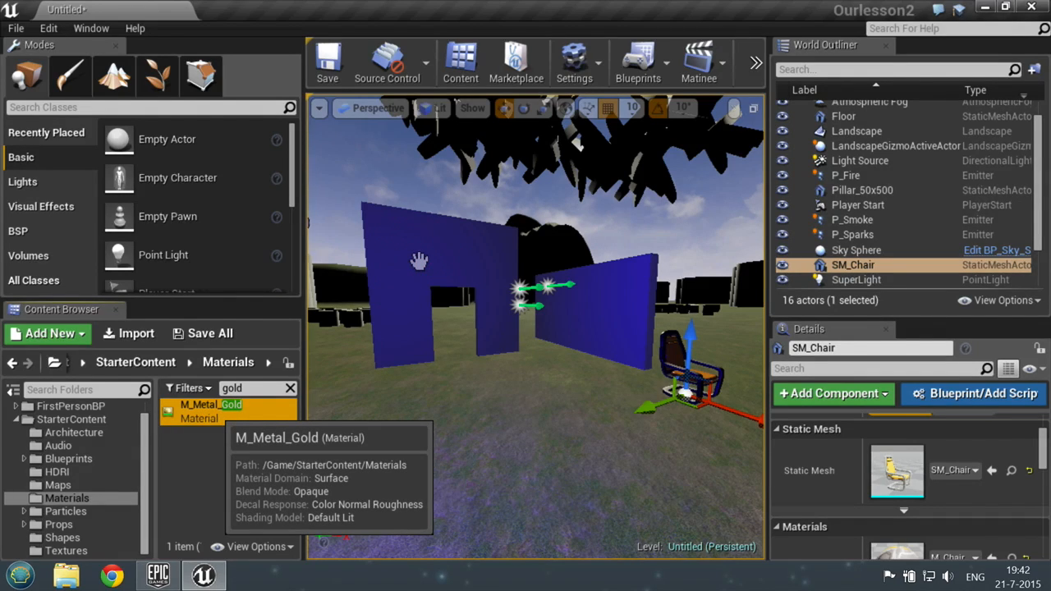
{"action": "left_click_drag", "start_coordinate": [418, 260], "coordinate": [420, 263]}
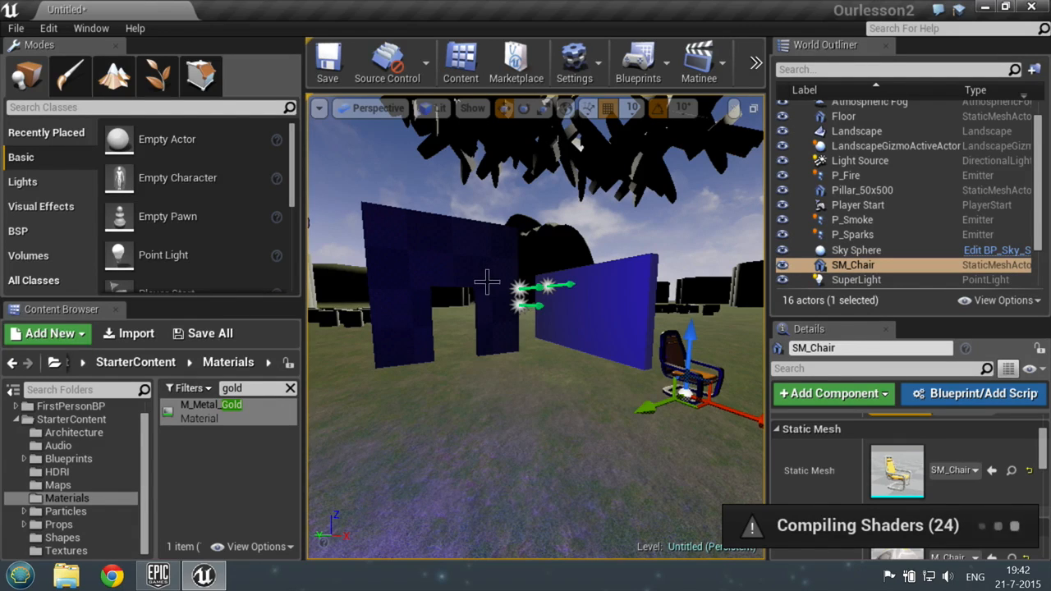
{"action": "left_click", "coordinate": [45, 499]}
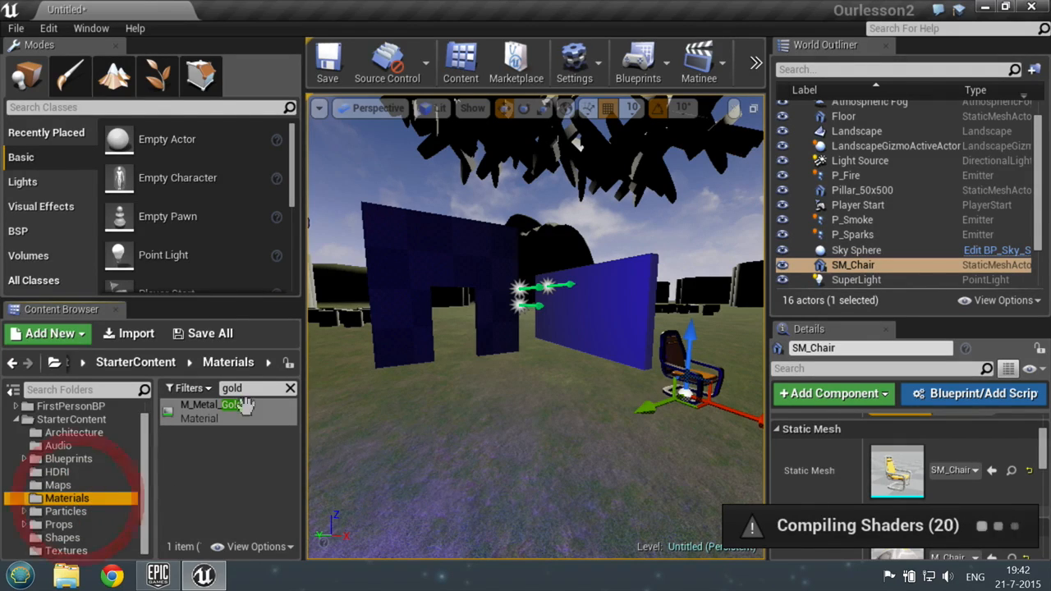
{"action": "left_click", "coordinate": [290, 389]}
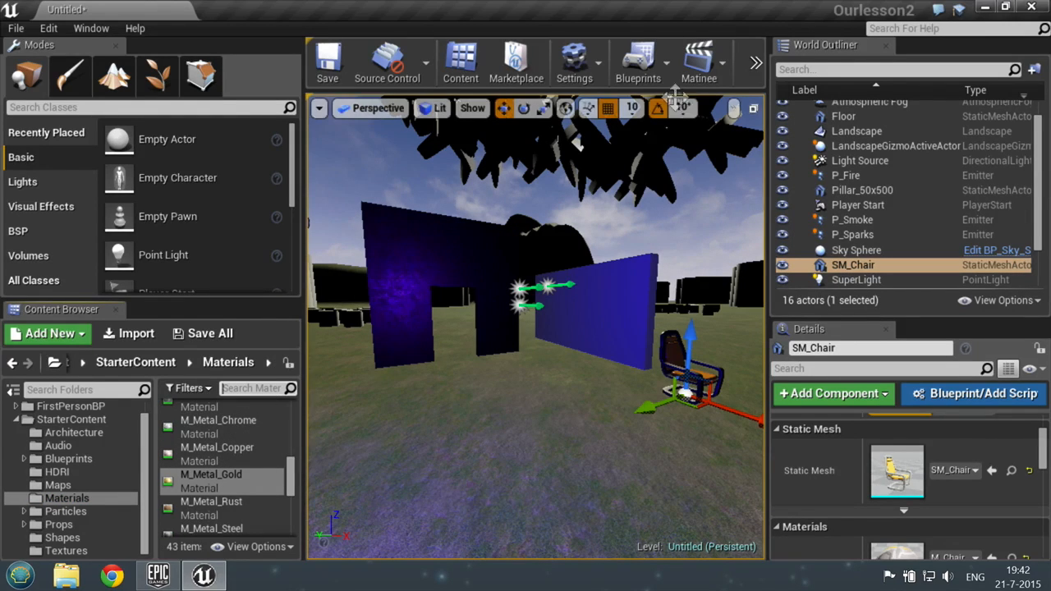
- Play-test the level and walk around the doorway wall to view its gold material from both sides
{"action": "left_click", "coordinate": [756, 63]}
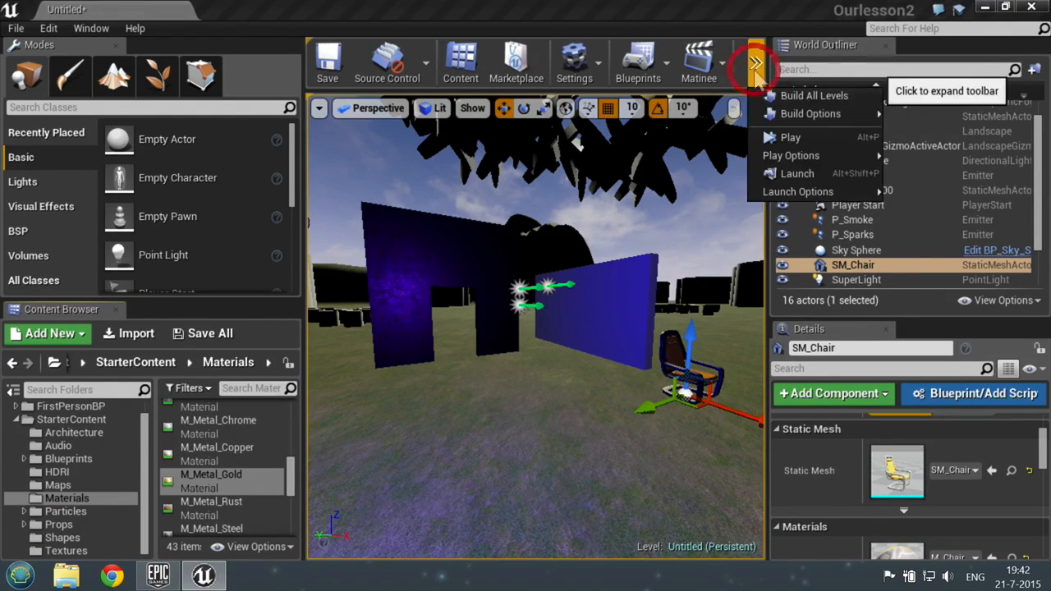
{"action": "left_click", "coordinate": [790, 138]}
{"action": "key", "text": "w"}
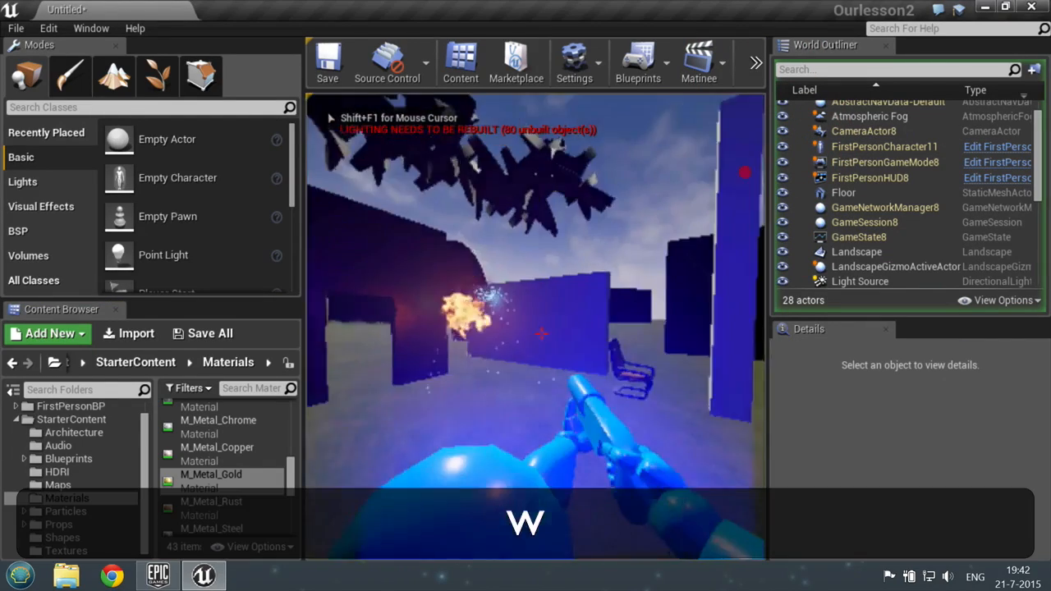
{"action": "key", "text": "d"}
{"action": "key", "text": "w"}
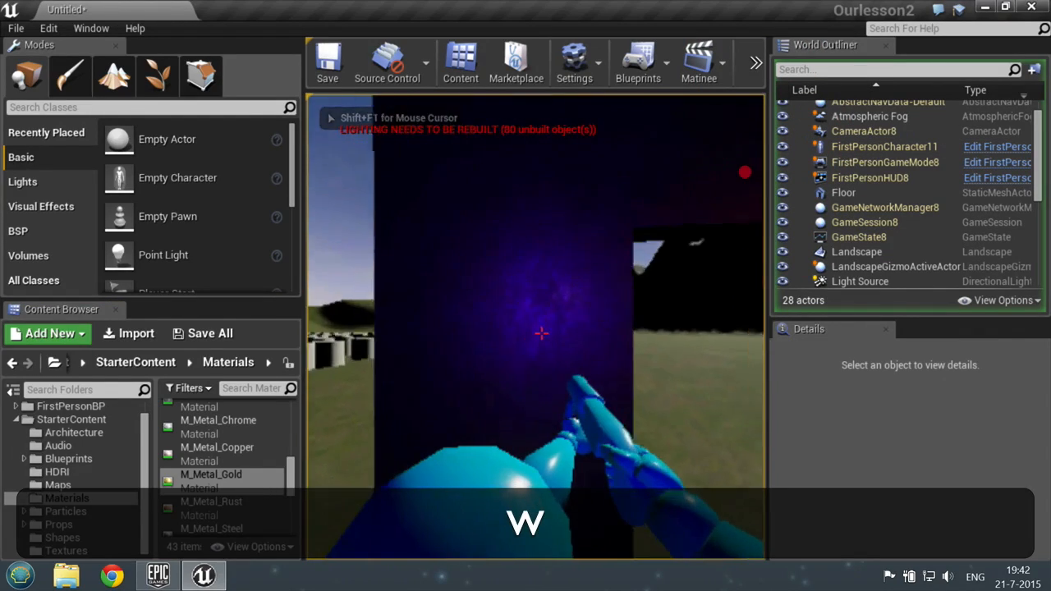
{"action": "key", "text": "a"}
{"action": "key", "text": "s"}
{"action": "key", "text": "a"}
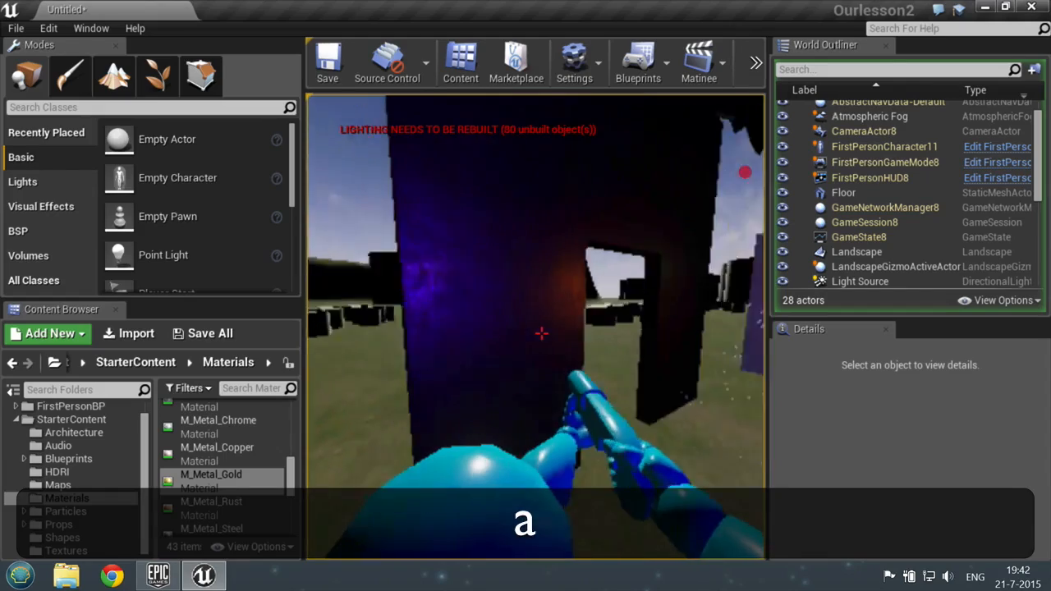
{"action": "key", "text": "w"}
{"action": "key", "text": "a"}
{"action": "key", "text": "s"}
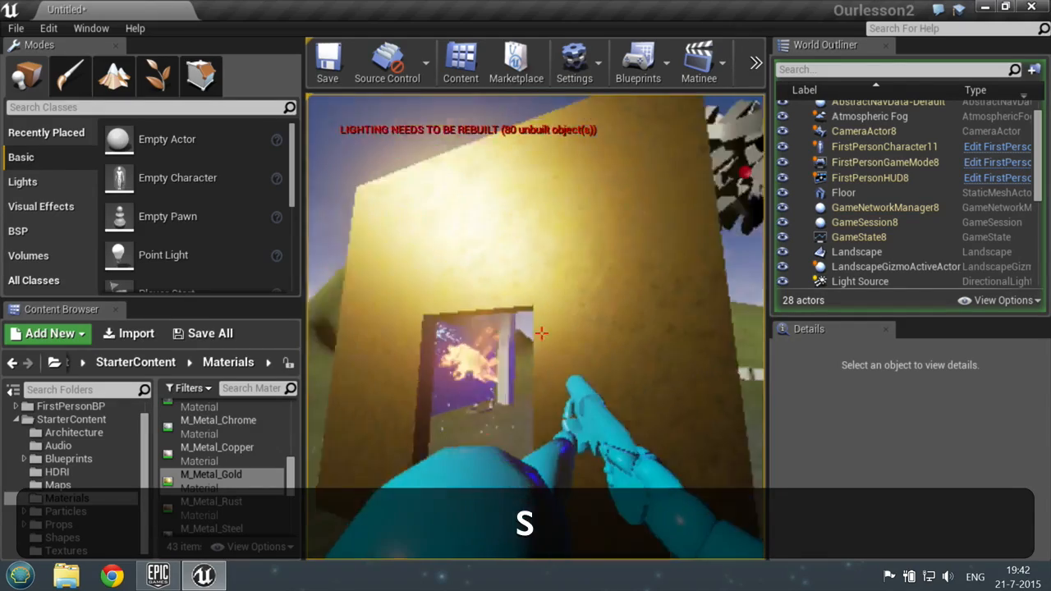
{"action": "key", "text": "d"}
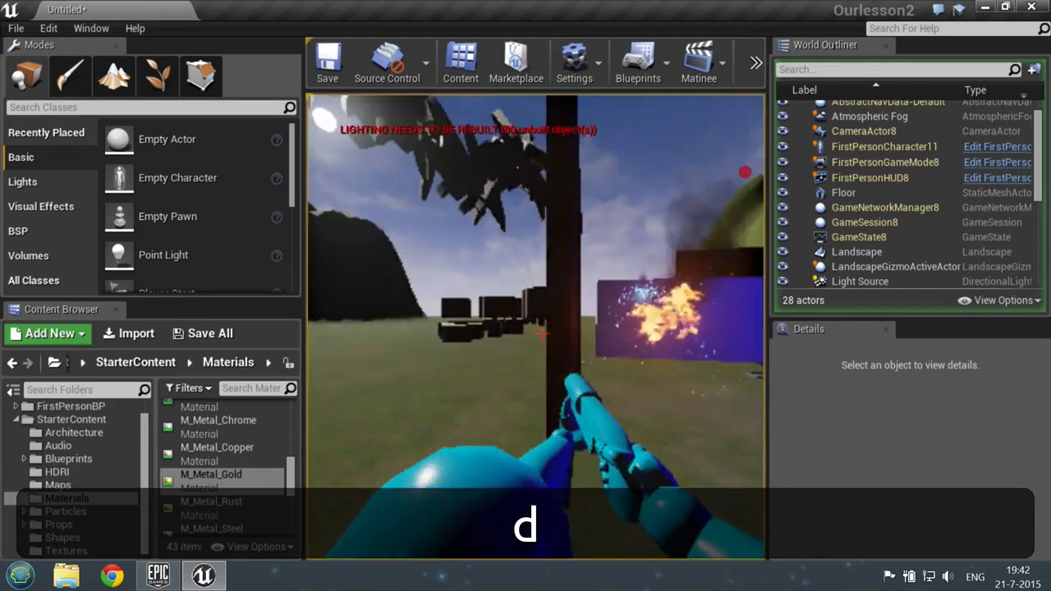
{"action": "key", "text": "a"}
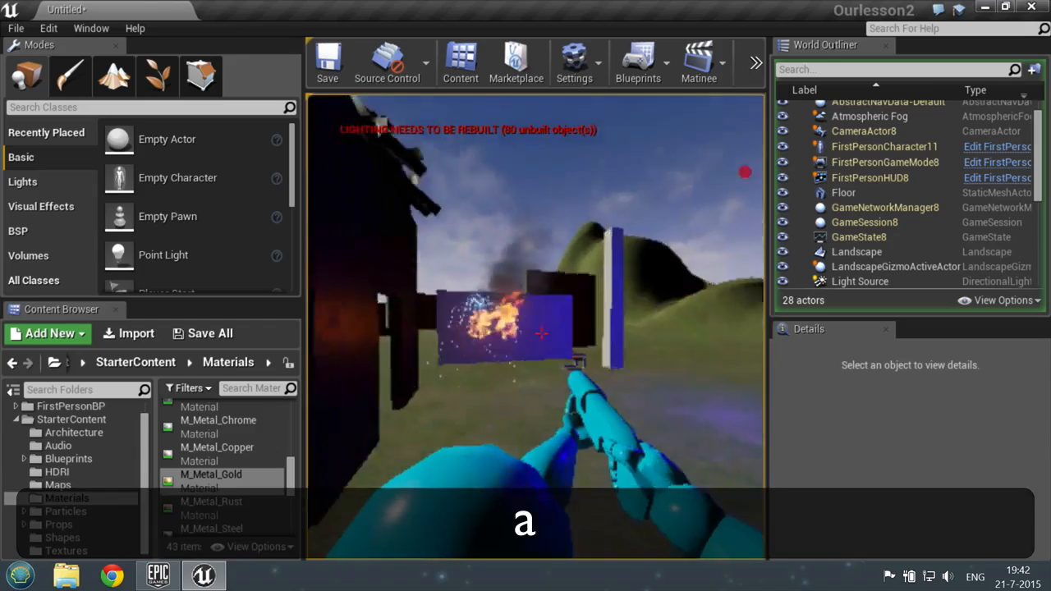
{"action": "key", "text": "a"}
{"action": "key", "text": "w"}
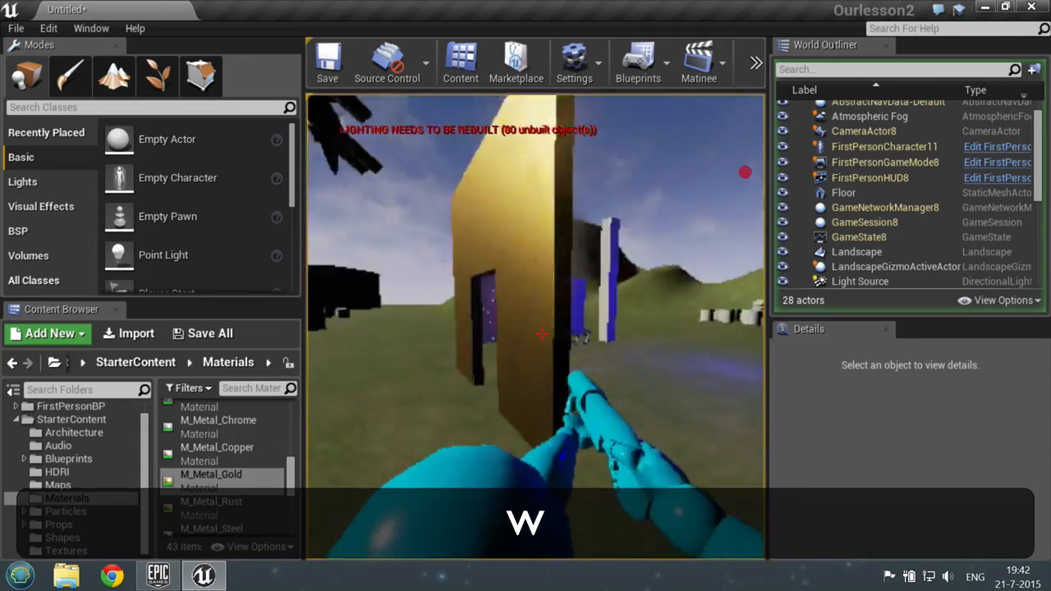
{"action": "key", "text": "a"}
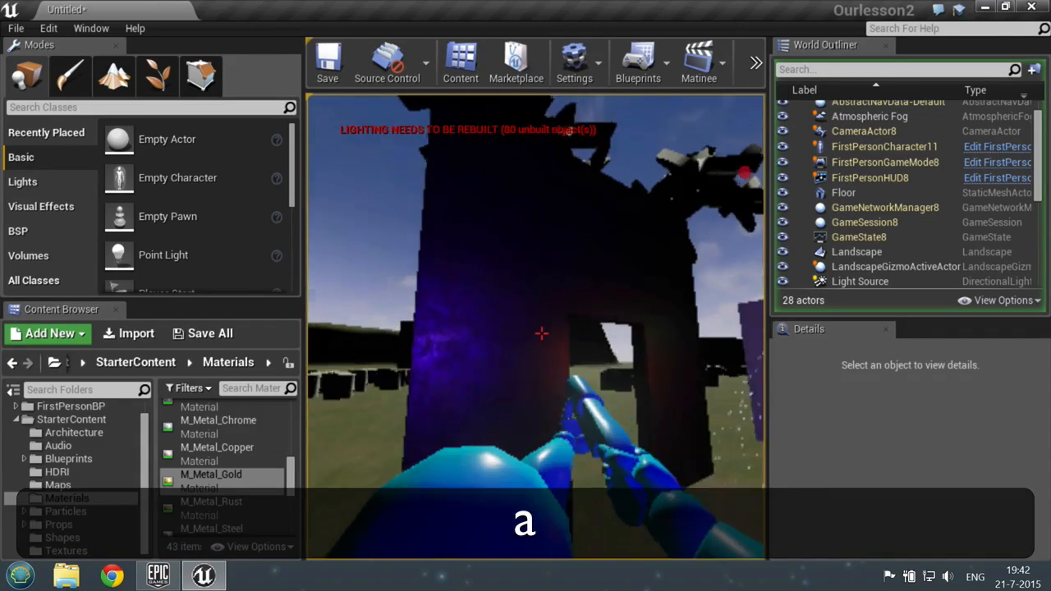
{"action": "key", "text": "a"}
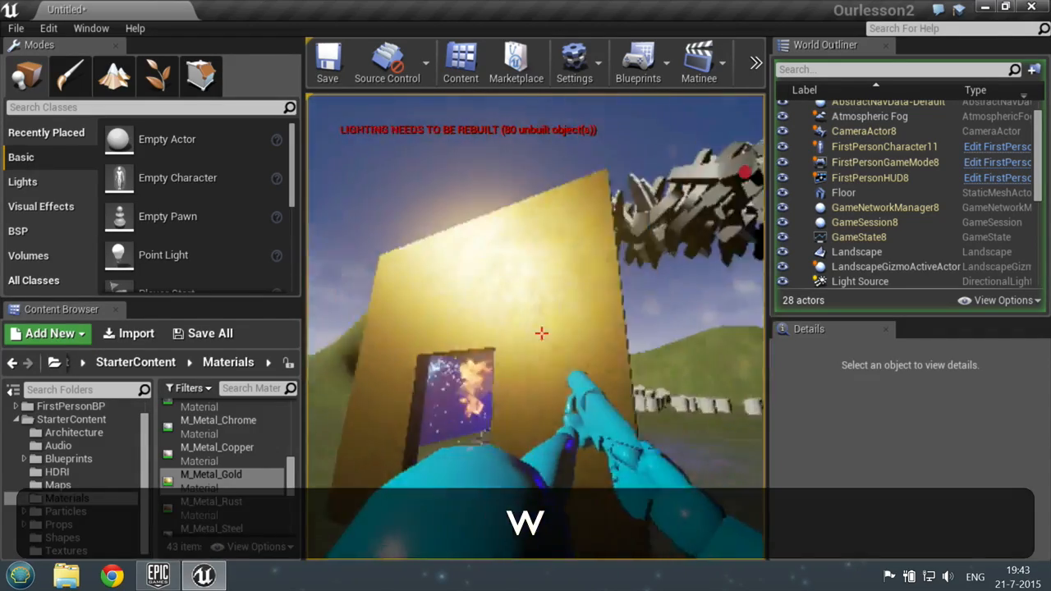
- Examine the gold wall's surface and light reflection up close, look back over the fire and walls, and end the play session
{"action": "key", "text": "a"}
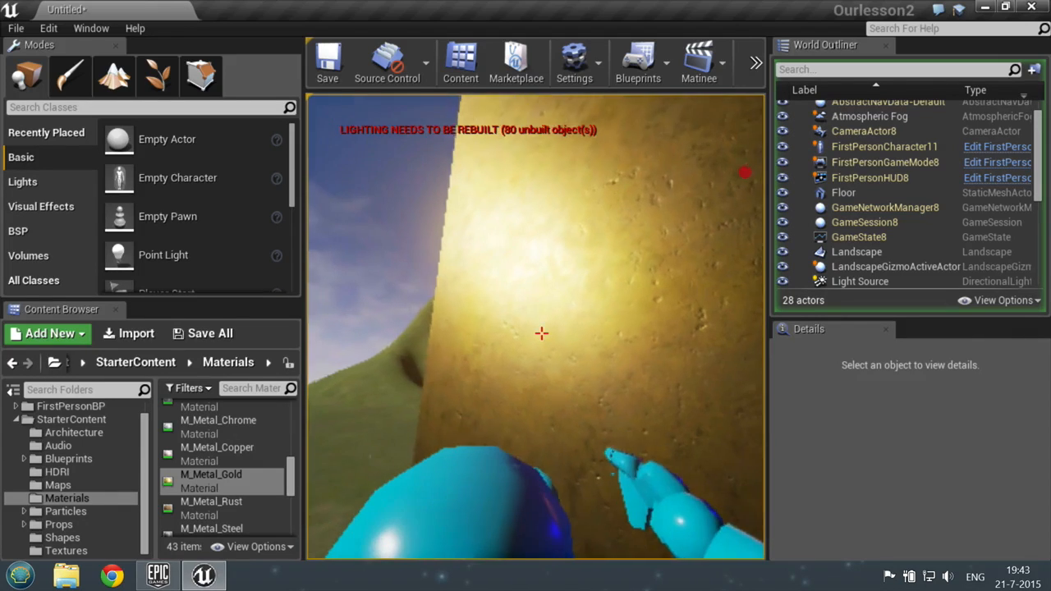
{"action": "key", "text": "a"}
{"action": "key", "text": "w"}
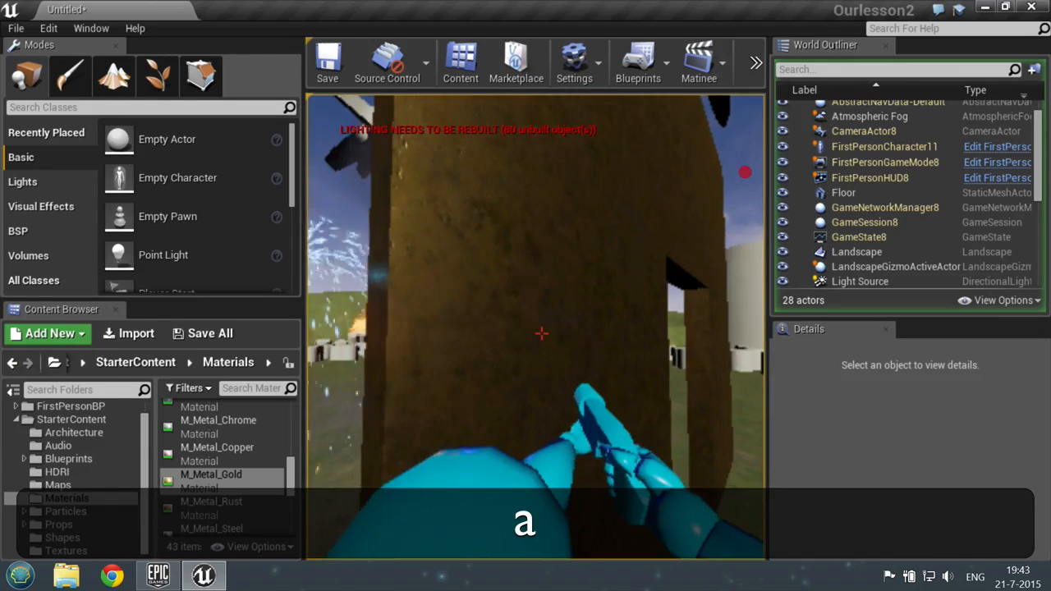
{"action": "key", "text": "a"}
{"action": "key", "text": "w"}
{"action": "key", "text": "d"}
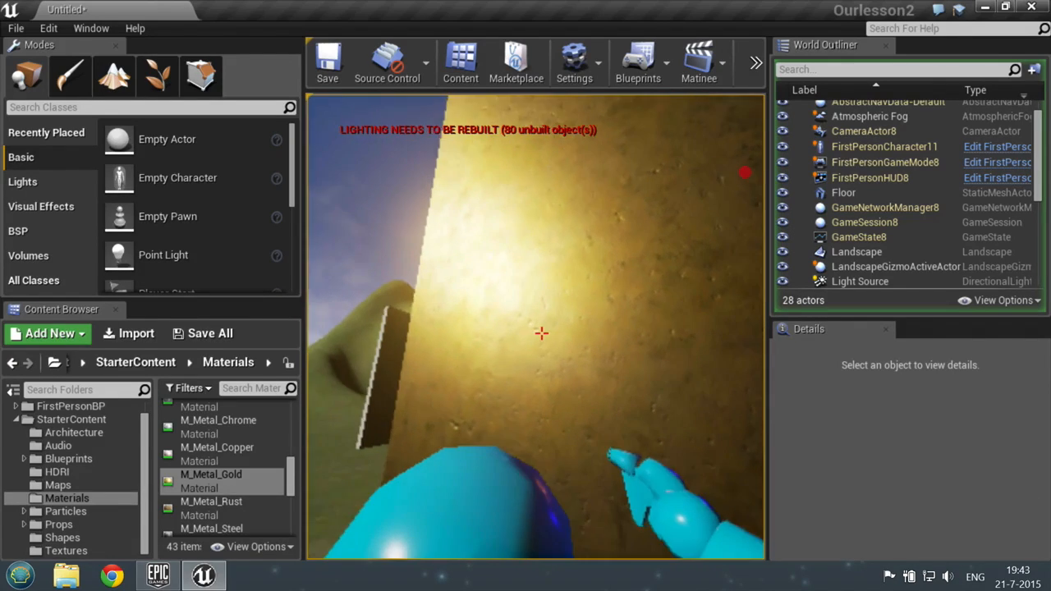
{"action": "key", "text": "d"}
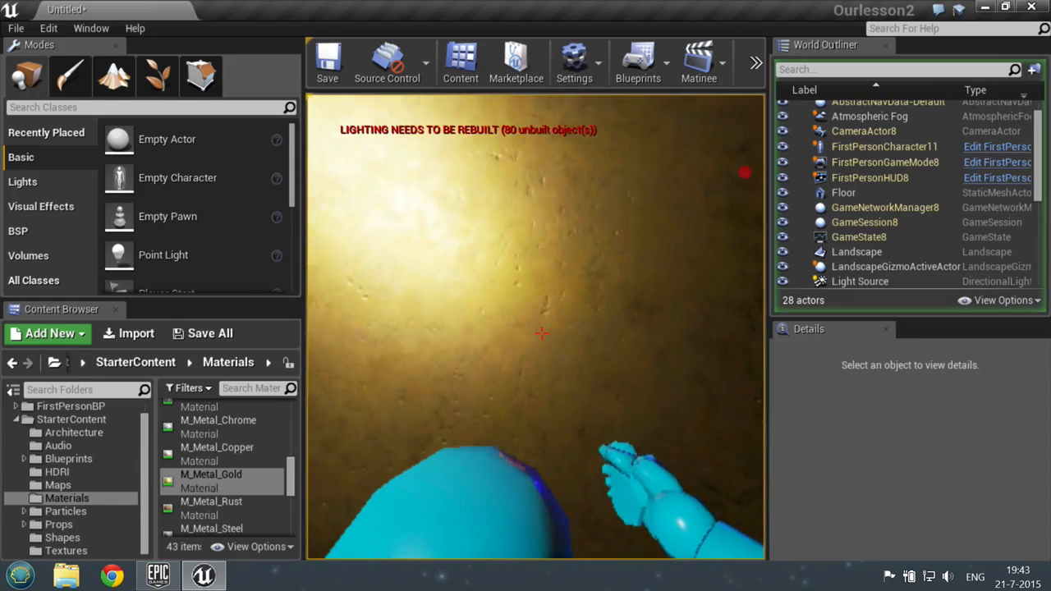
{"action": "key", "text": "a"}
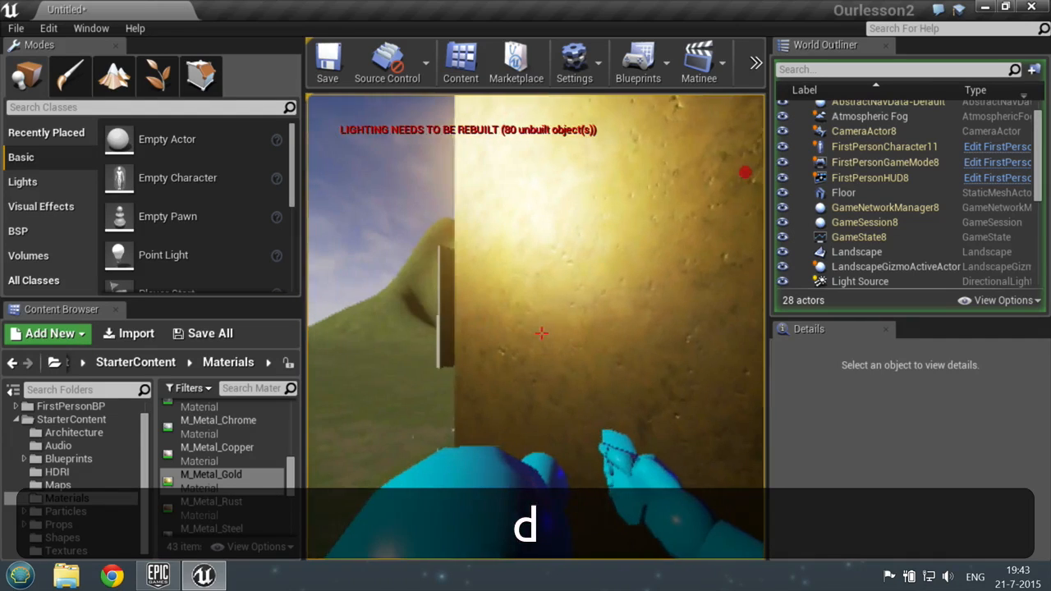
{"action": "key", "text": "a"}
{"action": "key", "text": "w"}
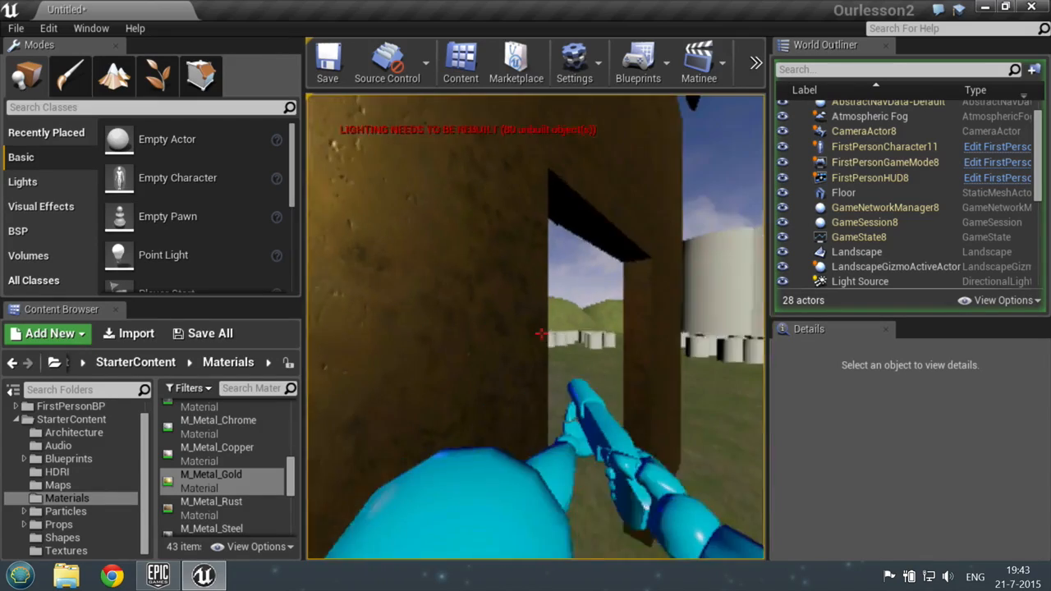
{"action": "key", "text": "w"}
{"action": "key", "text": "d"}
{"action": "key", "text": "s"}
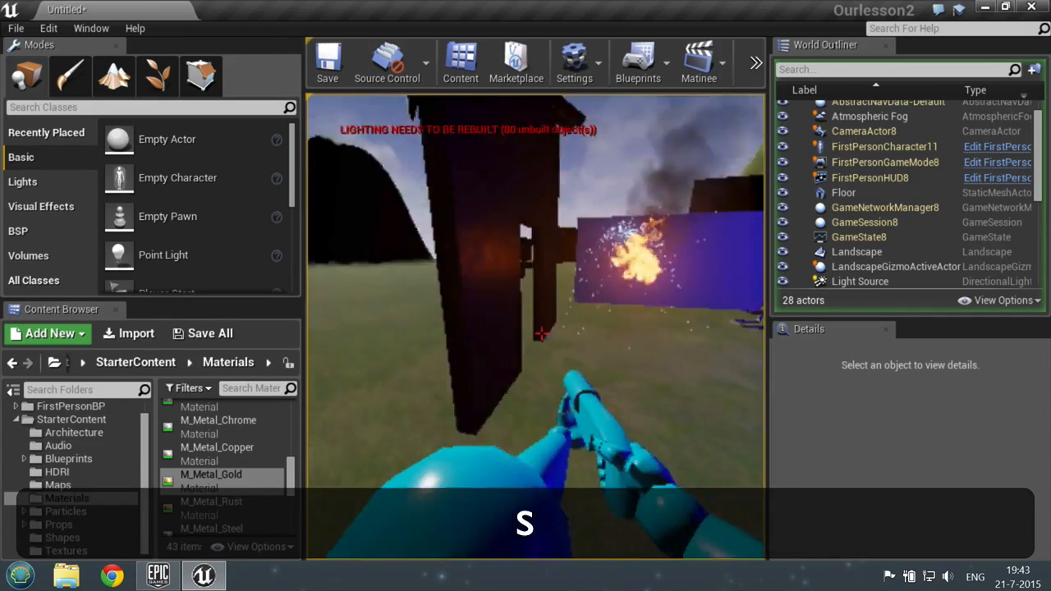
{"action": "key", "text": "w"}
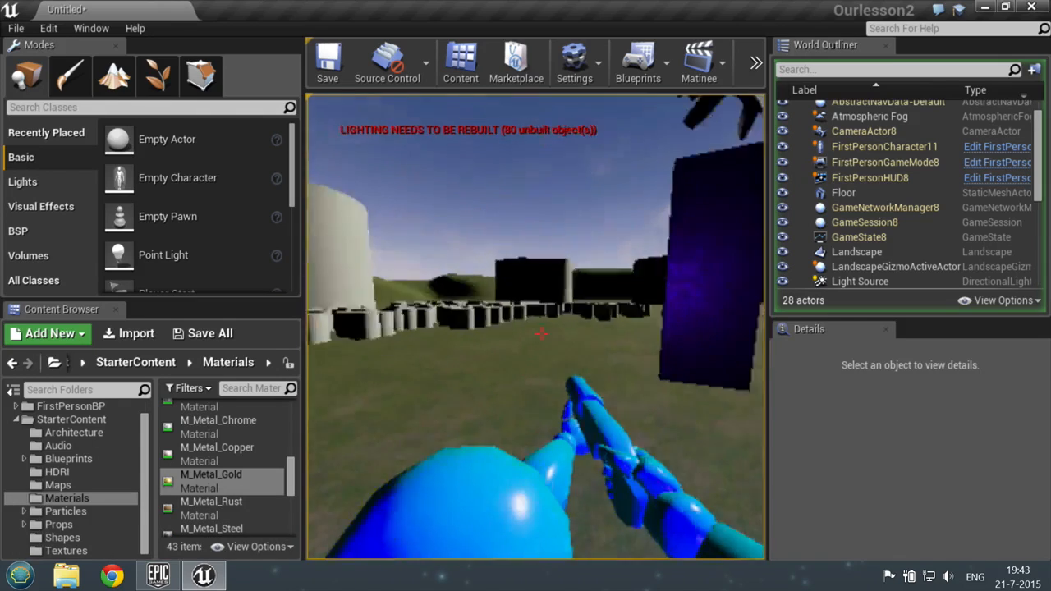
{"action": "key", "text": "Escape"}
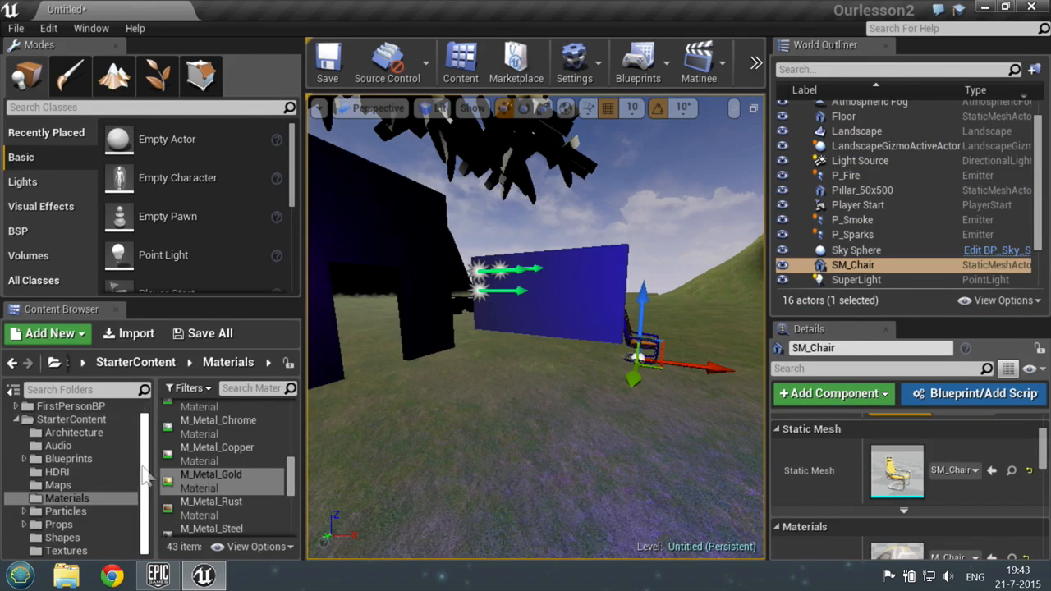
- Browse the StarterContent folders Blueprints, Shapes, Textures and Maps to see which assets they offer
{"action": "left_click", "coordinate": [138, 485]}
{"action": "left_click", "coordinate": [69, 459]}
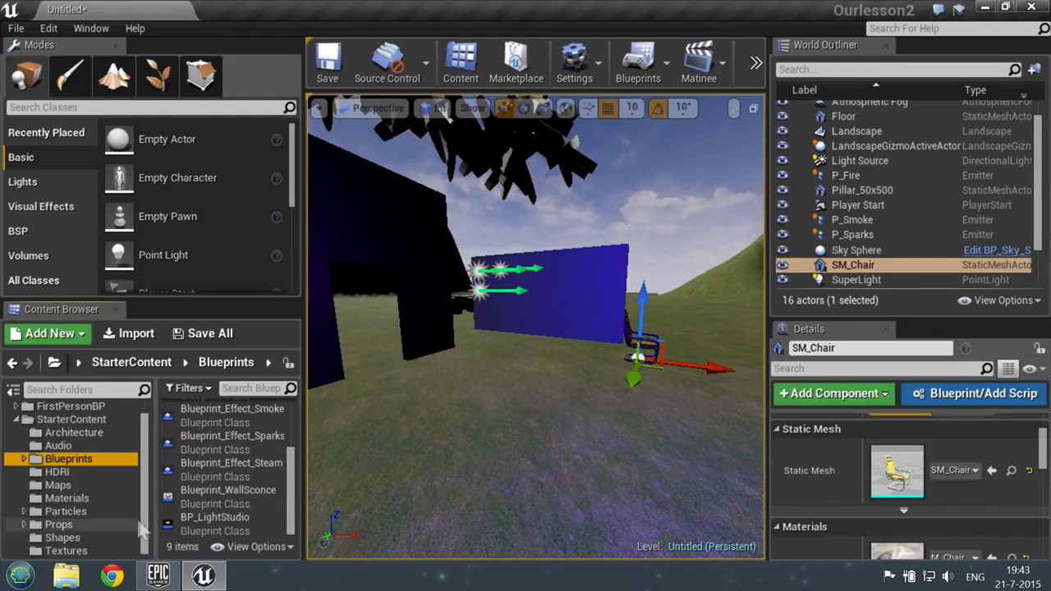
{"action": "left_click", "coordinate": [78, 538]}
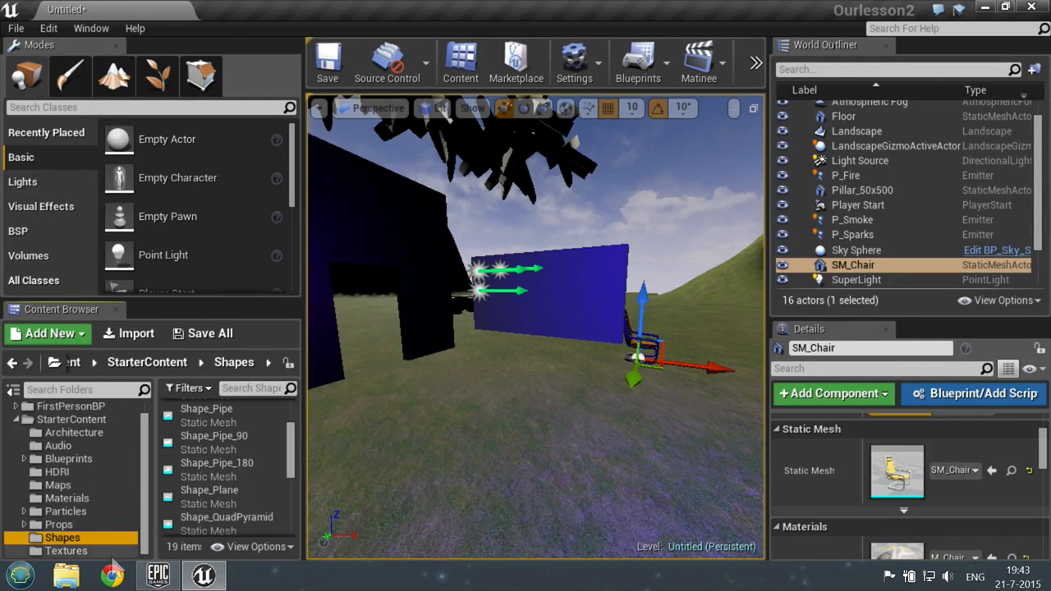
{"action": "left_click", "coordinate": [96, 552]}
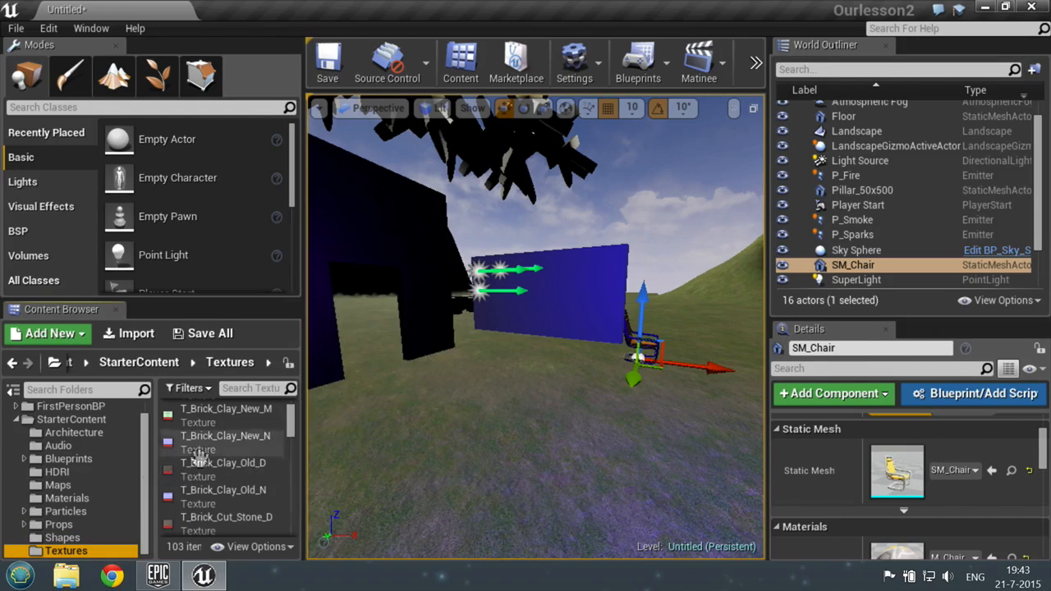
{"action": "left_click", "coordinate": [79, 497]}
{"action": "left_click", "coordinate": [80, 485]}
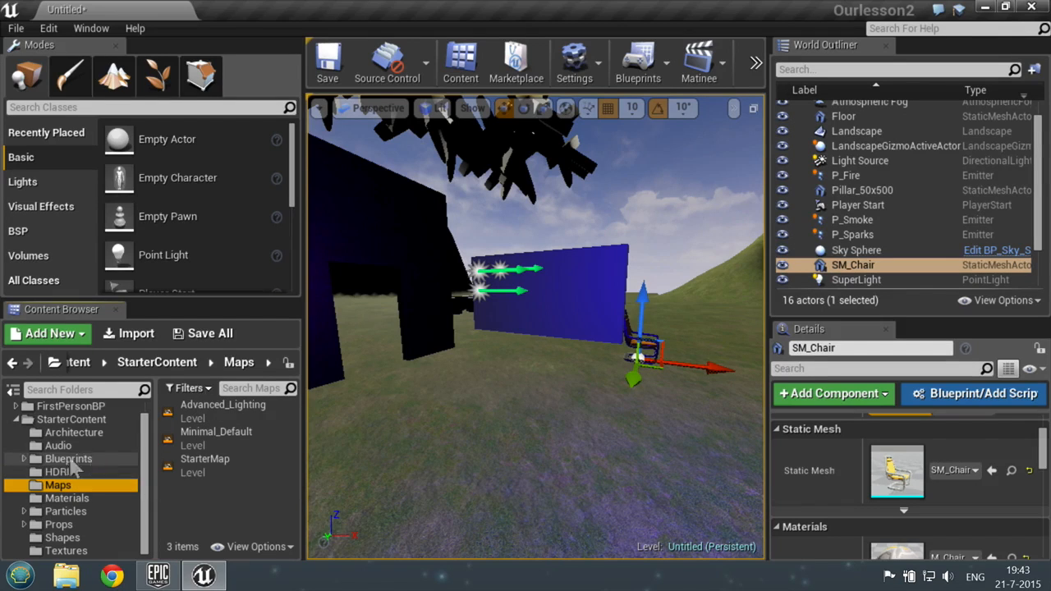
{"action": "left_click_drag", "start_coordinate": [146, 483], "coordinate": [146, 432]}
- Fly the viewport camera up to an overview of the walls, pillar and chair, and widen the viewport
{"action": "right_click_drag", "start_coordinate": [519, 351], "coordinate": [504, 383]}
{"action": "key", "text": "d"}
{"action": "key", "text": "a"}
{"action": "key", "text": "s"}
{"action": "key", "text": "e"}
{"action": "key", "text": "d"}
{"action": "key", "text": "a"}
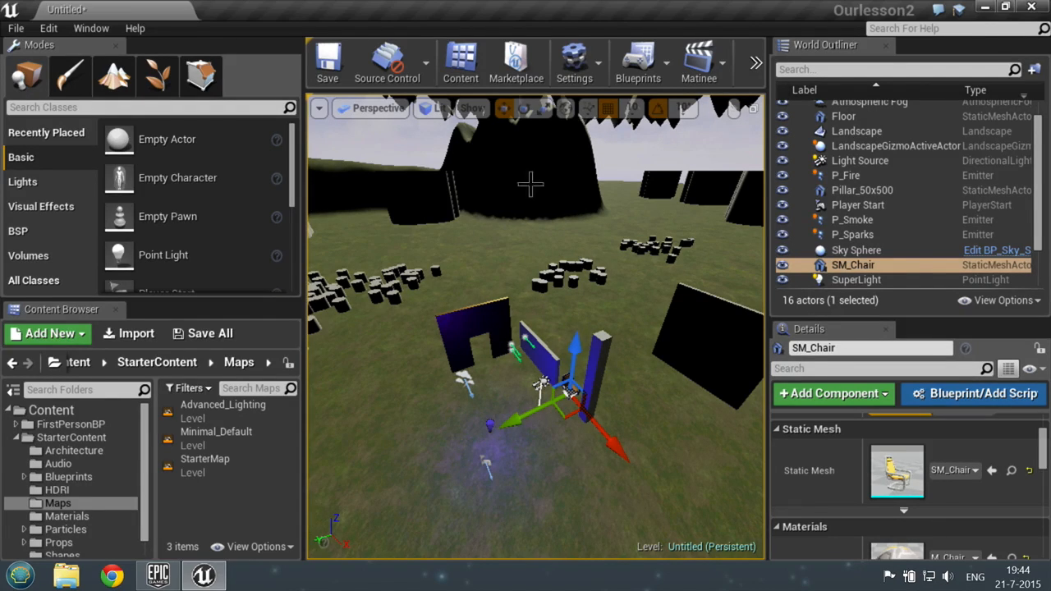
{"action": "left_click_drag", "start_coordinate": [774, 217], "coordinate": [814, 206]}
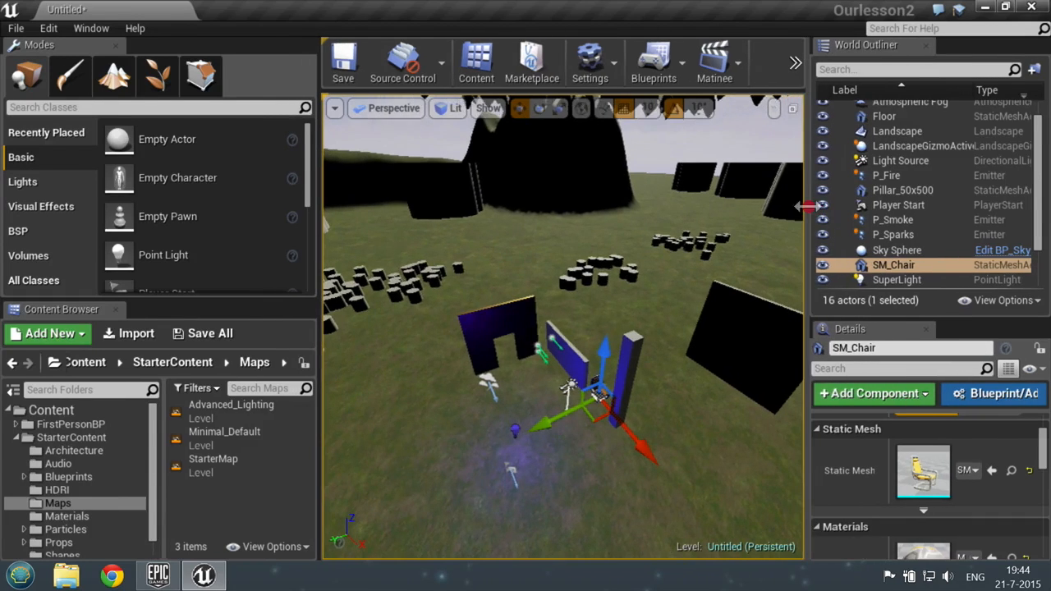
- Save the level under the name NewMap in the Content folder
{"action": "left_click", "coordinate": [680, 73]}
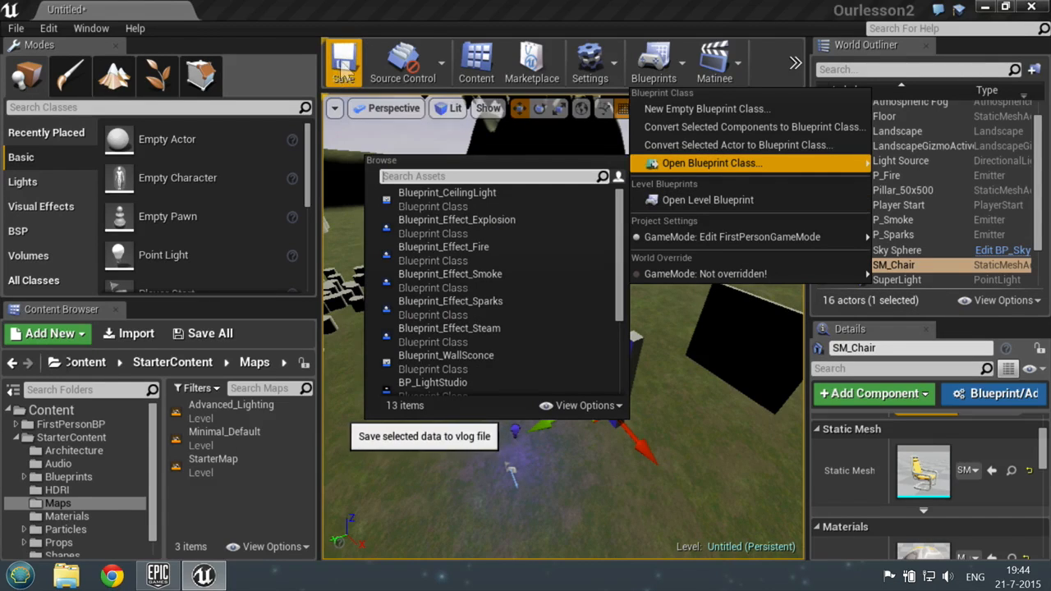
{"action": "left_click", "coordinate": [341, 62]}
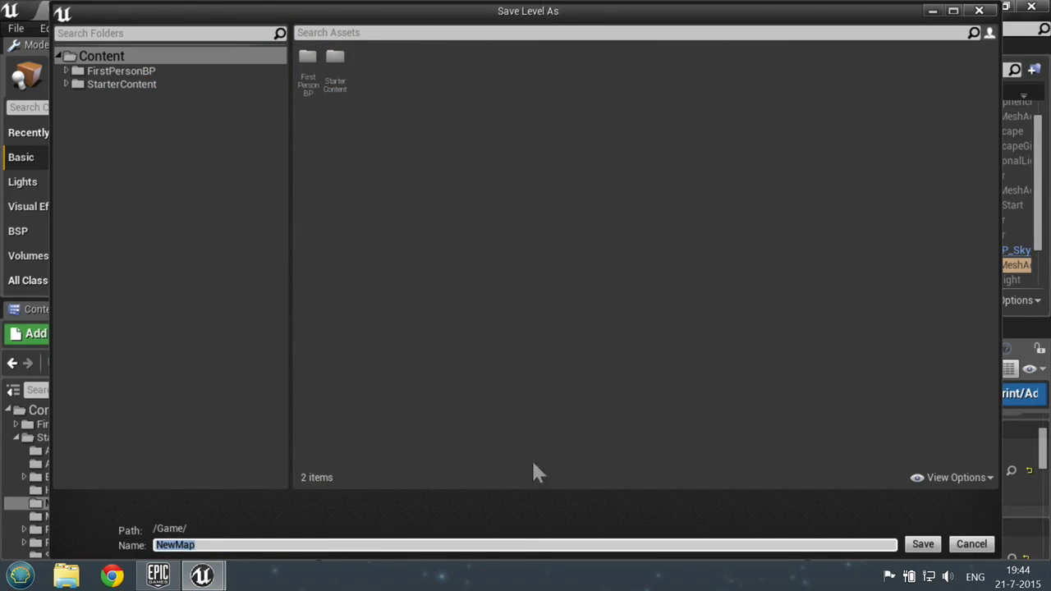
{"action": "left_click", "coordinate": [342, 545]}
{"action": "left_click", "coordinate": [925, 545]}
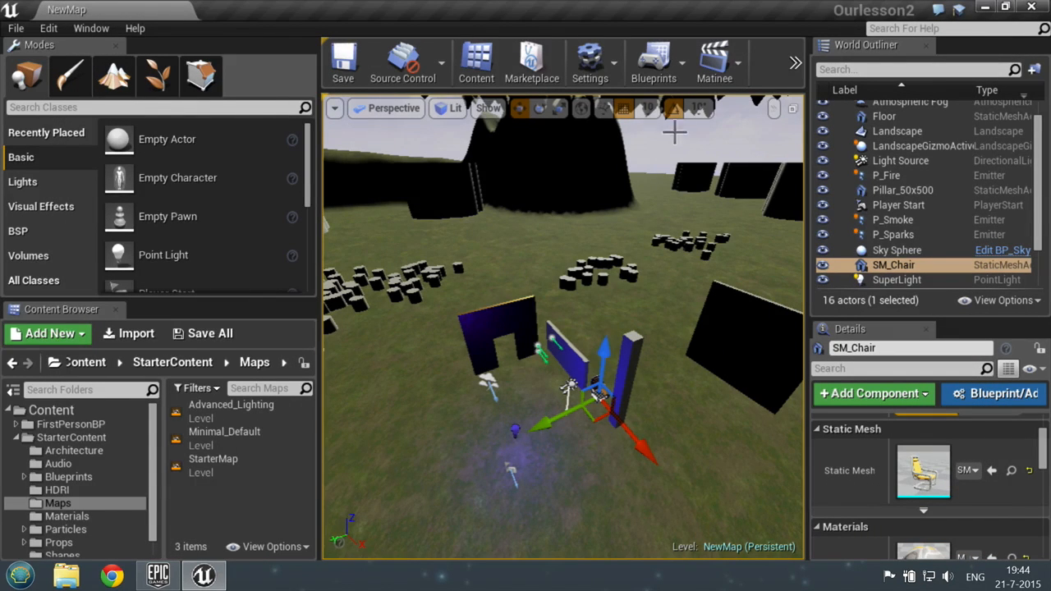
- Open the Level Blueprint of the saved map to show its event graph
{"action": "left_click", "coordinate": [651, 59]}
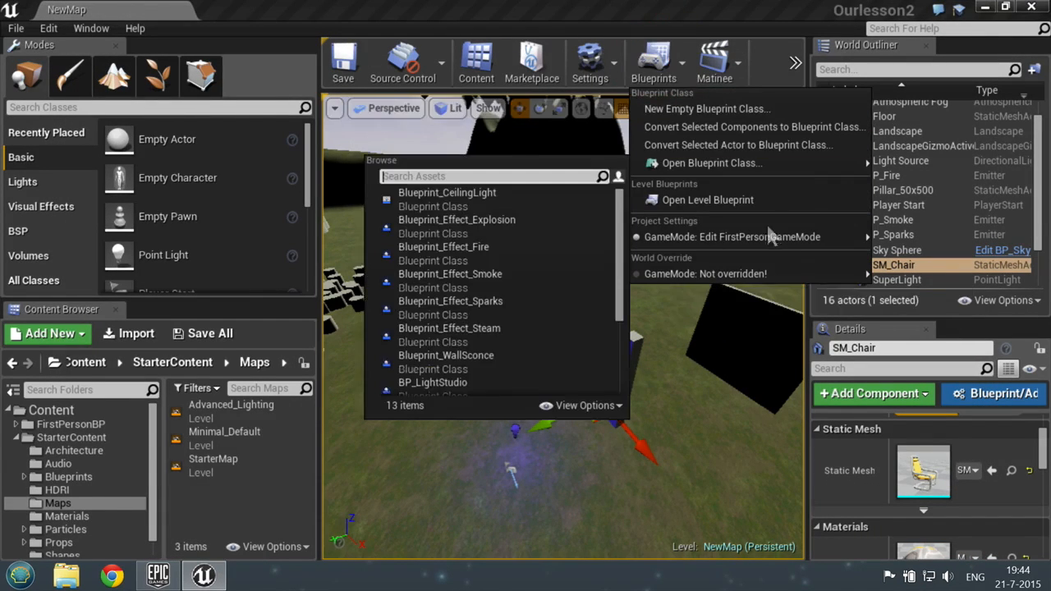
{"action": "left_click", "coordinate": [710, 200]}
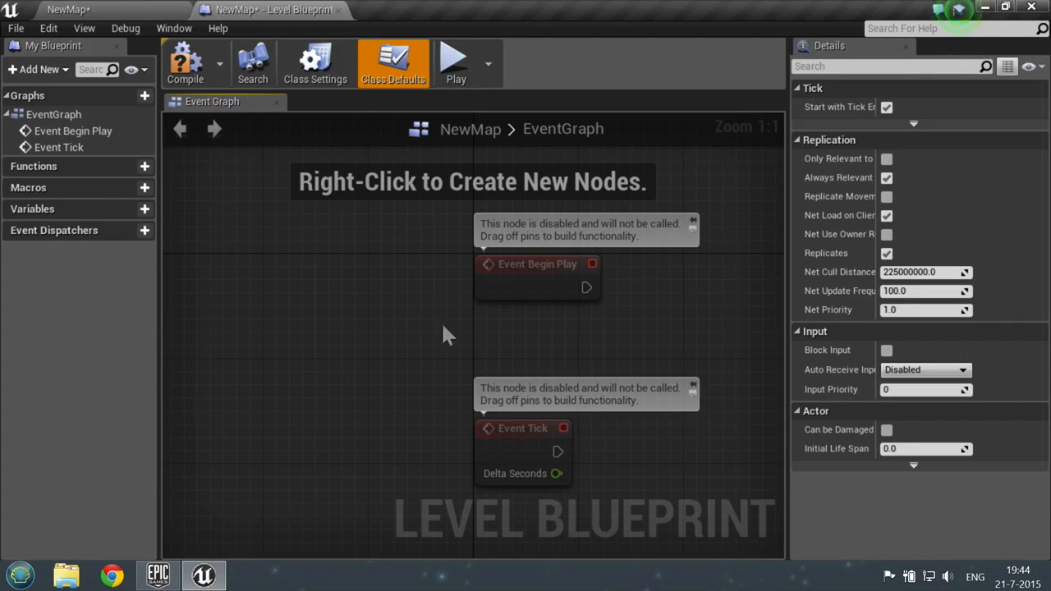
{"action": "left_click_drag", "start_coordinate": [419, 331], "coordinate": [725, 198]}
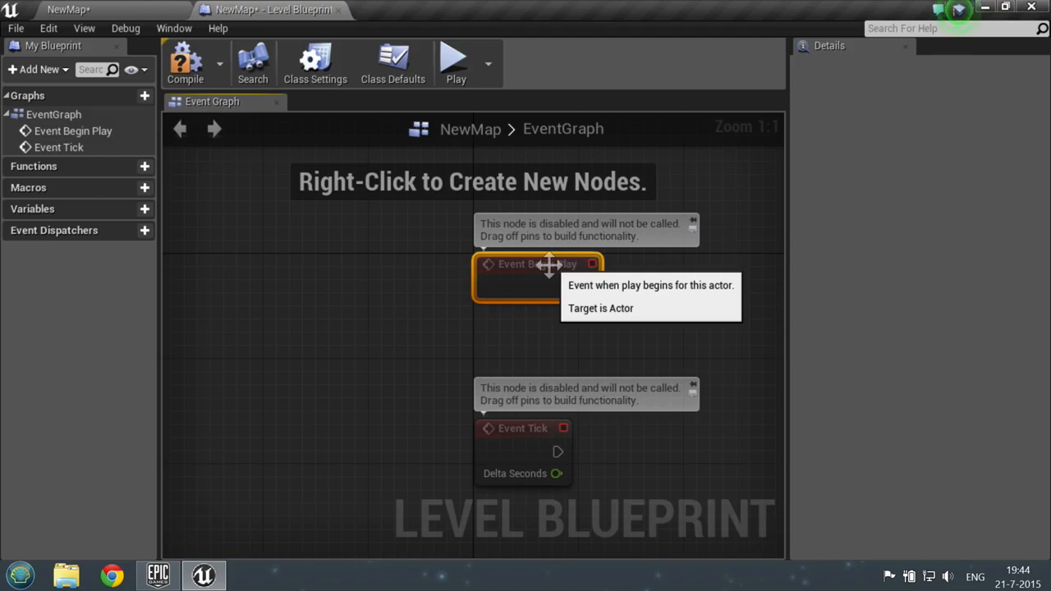
- Reposition the Event Begin Play and Event Tick nodes one above the other, leaving free graph space beside them
{"action": "left_click_drag", "start_coordinate": [549, 276], "coordinate": [325, 292]}
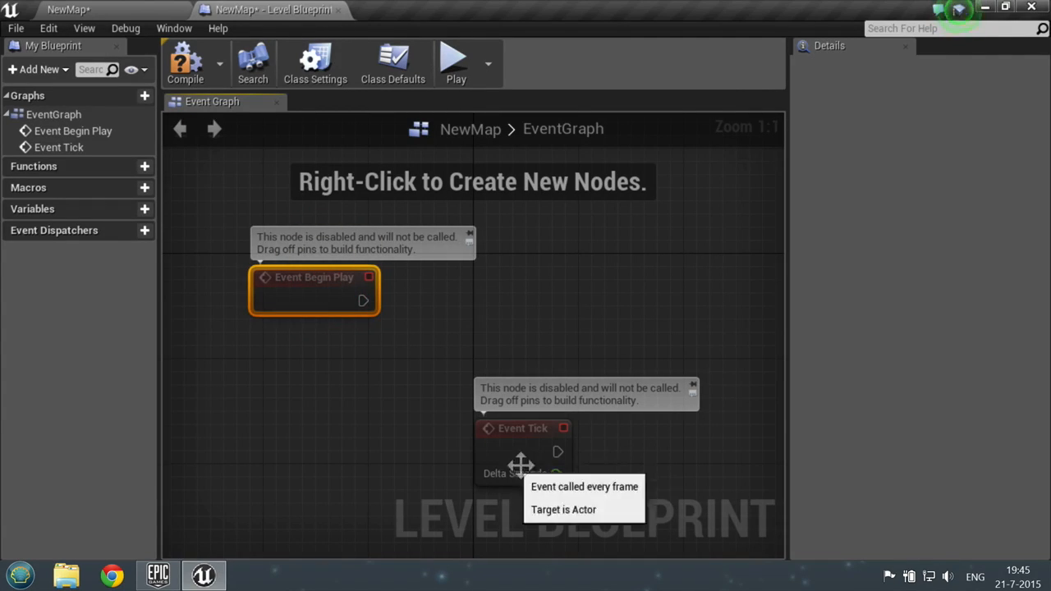
{"action": "scroll", "coordinate": [567, 449], "scroll_direction": "down", "scroll_amount": 2}
{"action": "left_click_drag", "start_coordinate": [559, 433], "coordinate": [404, 469]}
{"action": "left_click", "coordinate": [383, 329]}
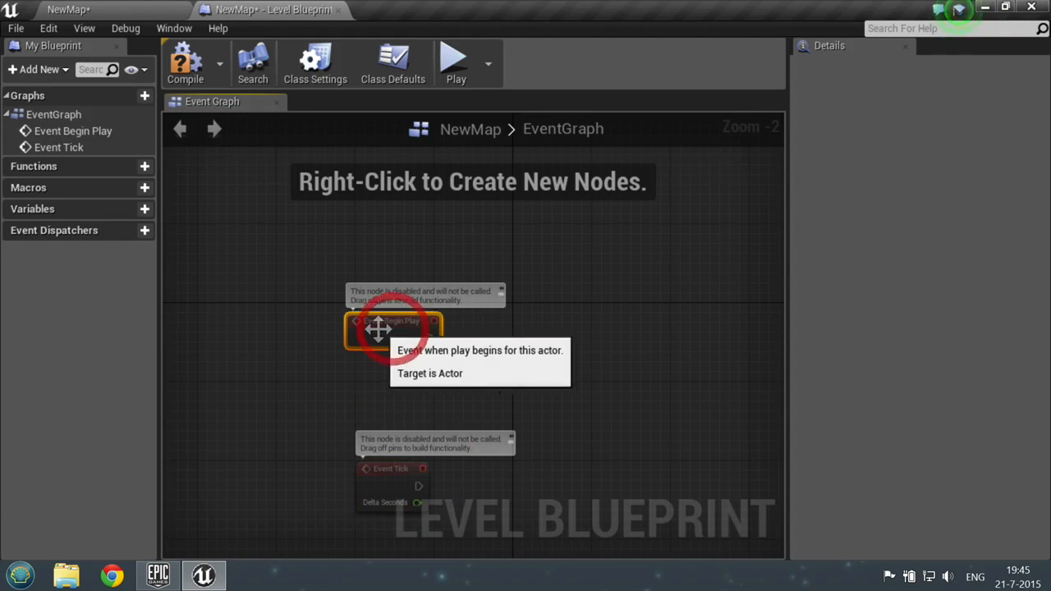
- Add a Print String node wired to the execution output of Event Begin Play and place it slightly above that node's level
{"action": "scroll", "coordinate": [382, 330], "scroll_direction": "up", "scroll_amount": 2}
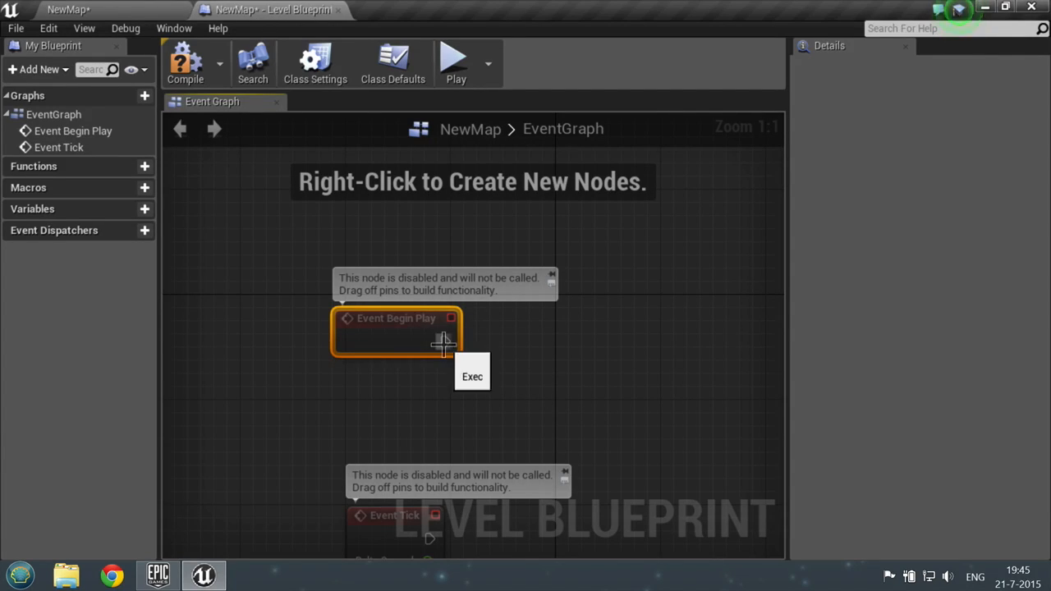
{"action": "left_click_drag", "start_coordinate": [442, 343], "coordinate": [612, 313]}
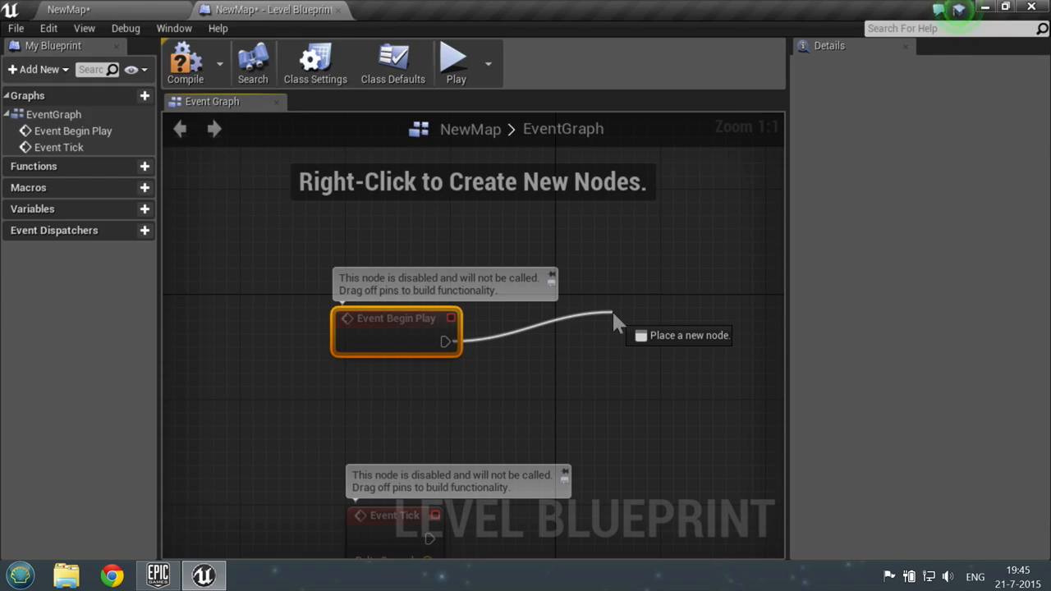
{"action": "left_click_drag", "start_coordinate": [613, 313], "coordinate": [613, 313]}
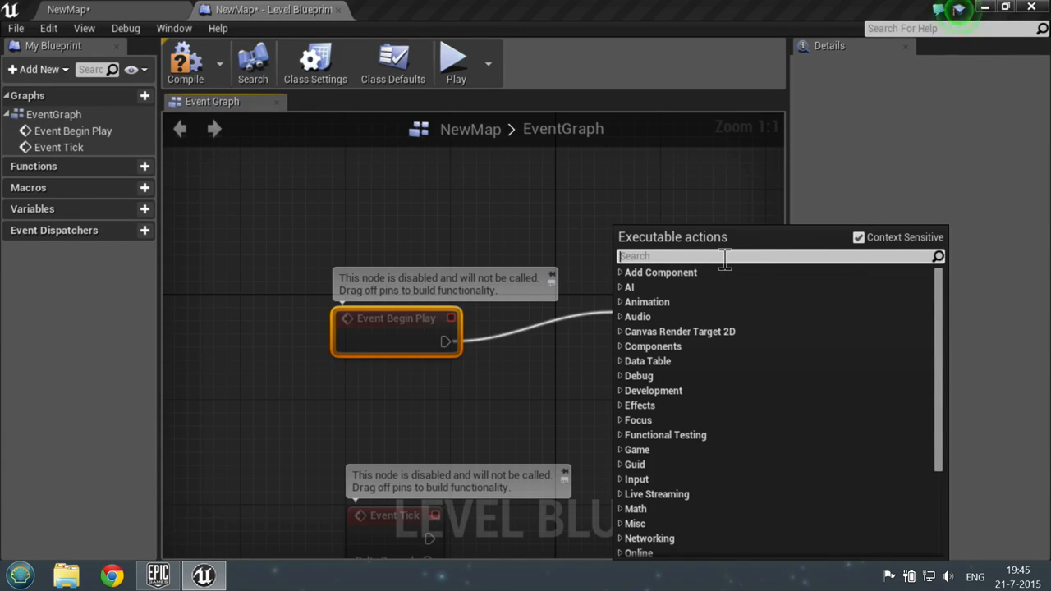
{"action": "type", "text": "print"}
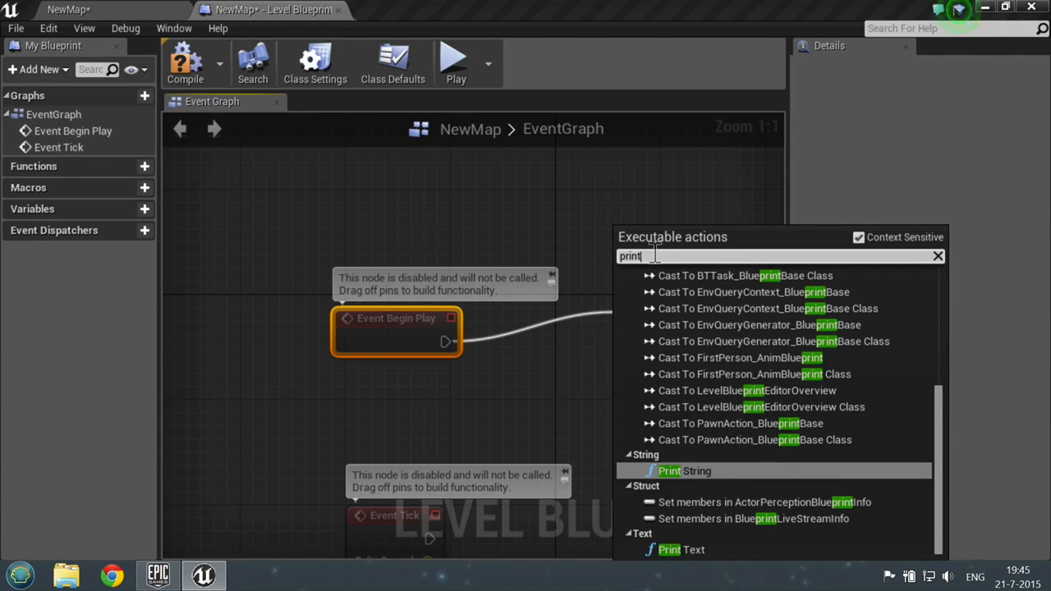
{"action": "left_click", "coordinate": [671, 473]}
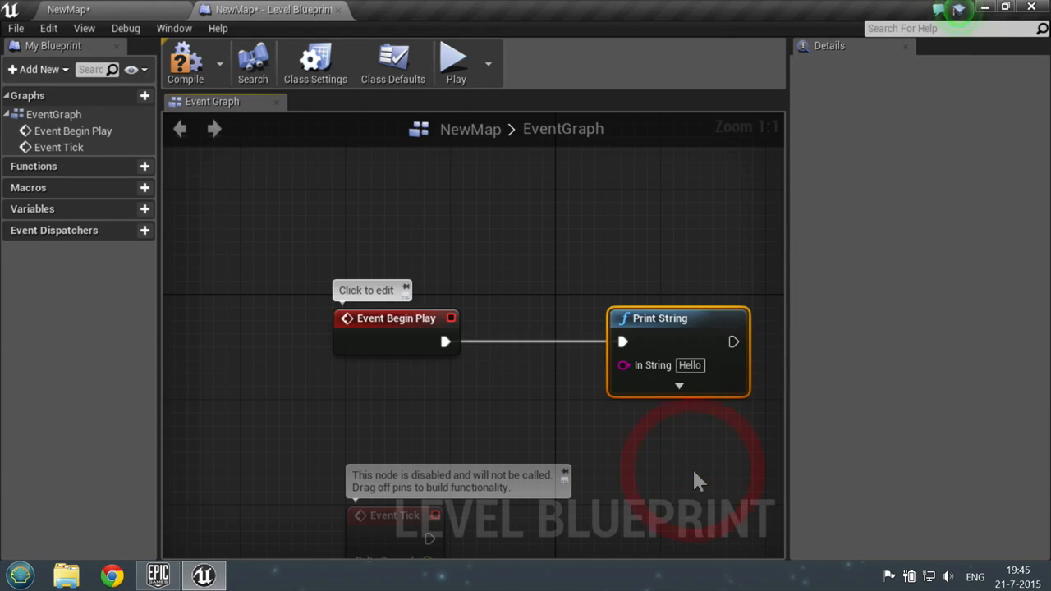
{"action": "left_click_drag", "start_coordinate": [676, 332], "coordinate": [650, 280]}
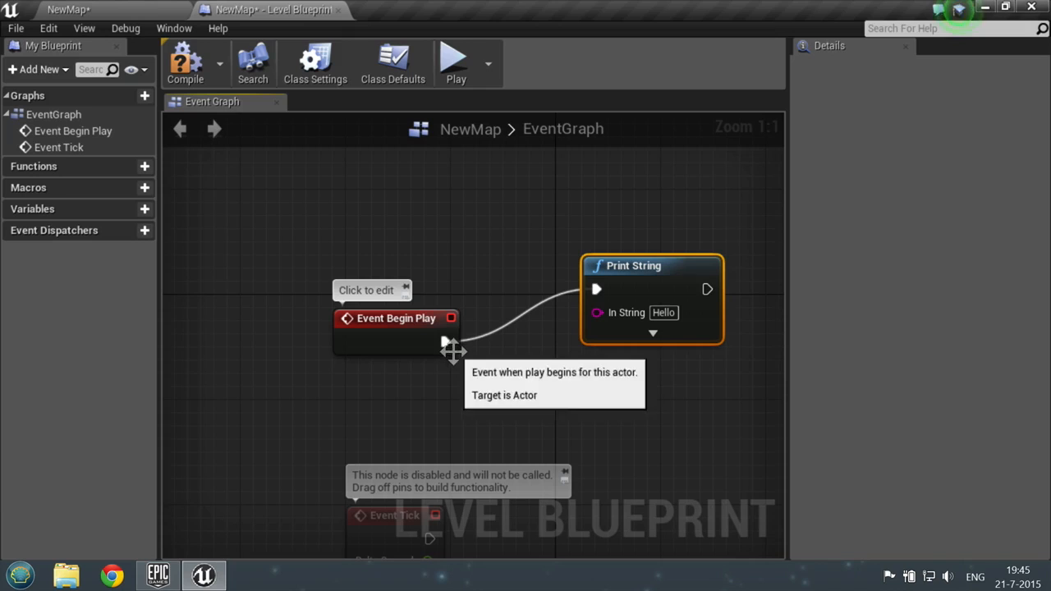
- Set the Print String node's In String to "Hello World, this is absolutely AMAZING!" and shift the widened node closer to Event Begin Play
{"action": "left_click", "coordinate": [663, 312]}
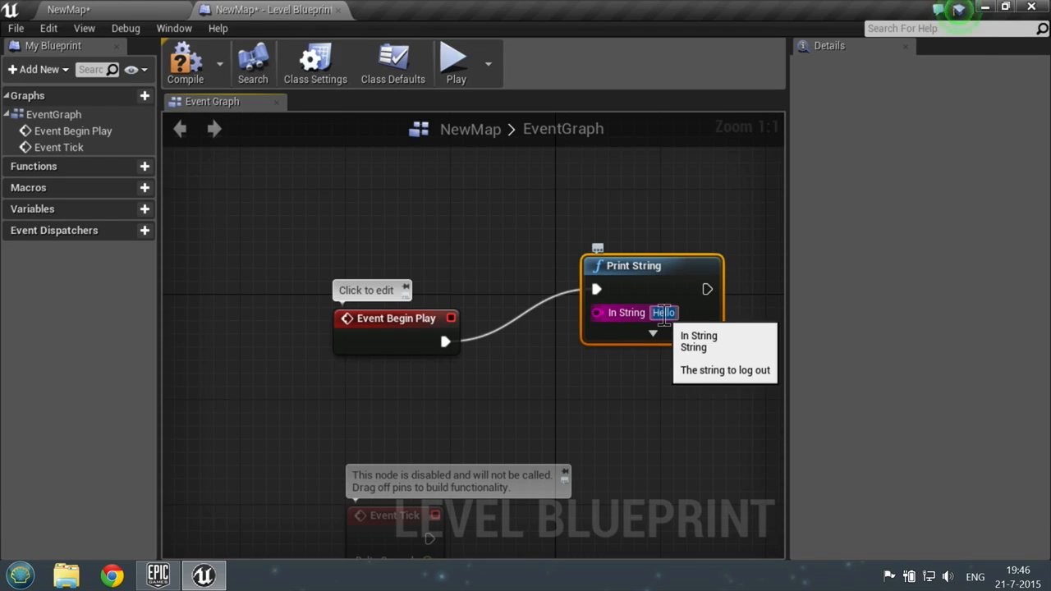
{"action": "type", "text": "E"}
{"action": "type", "text": "ell"}
{"action": "key", "text": "BackSpace"}
{"action": "key", "text": "BackSpace"}
{"action": "key", "text": "BackSpace"}
{"action": "key", "text": "BackSpace"}
{"action": "type", "text": "Hello World, this is absolutely AMAZINGI"}
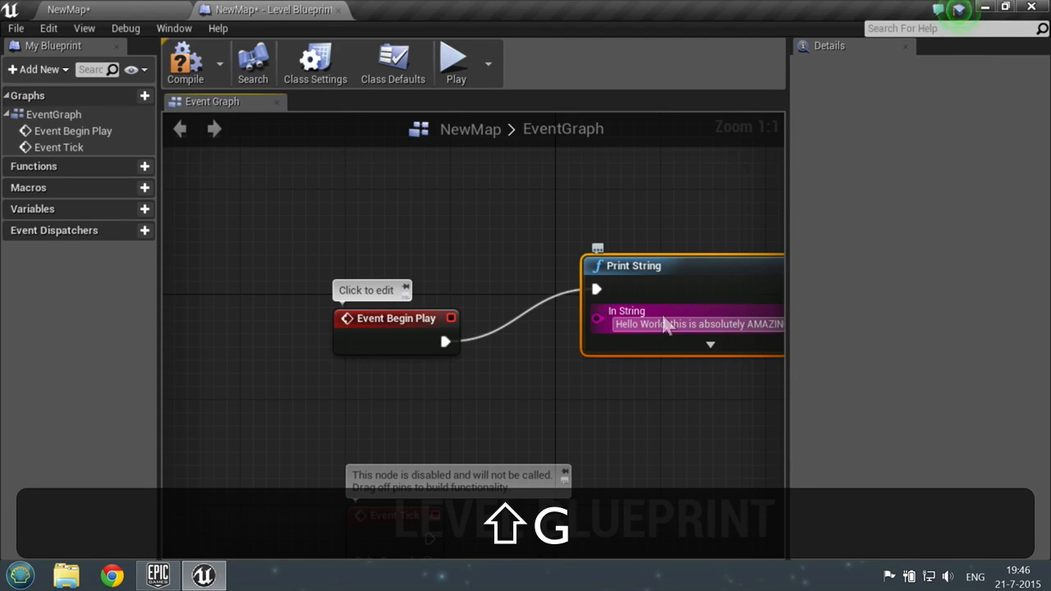
{"action": "key", "text": "Return"}
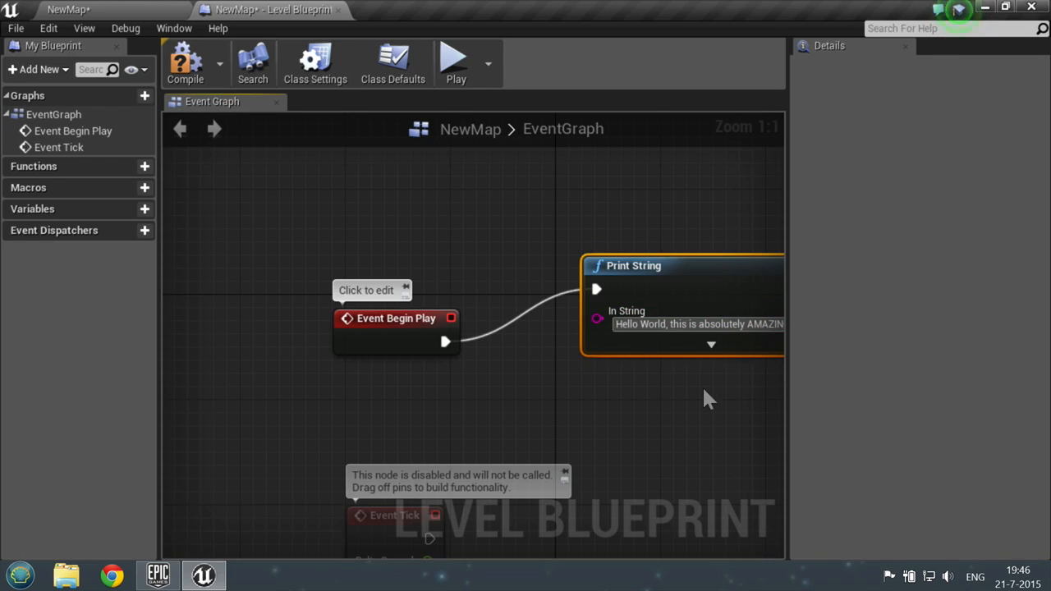
{"action": "key", "text": "Return"}
{"action": "left_click_drag", "start_coordinate": [704, 263], "coordinate": [662, 245]}
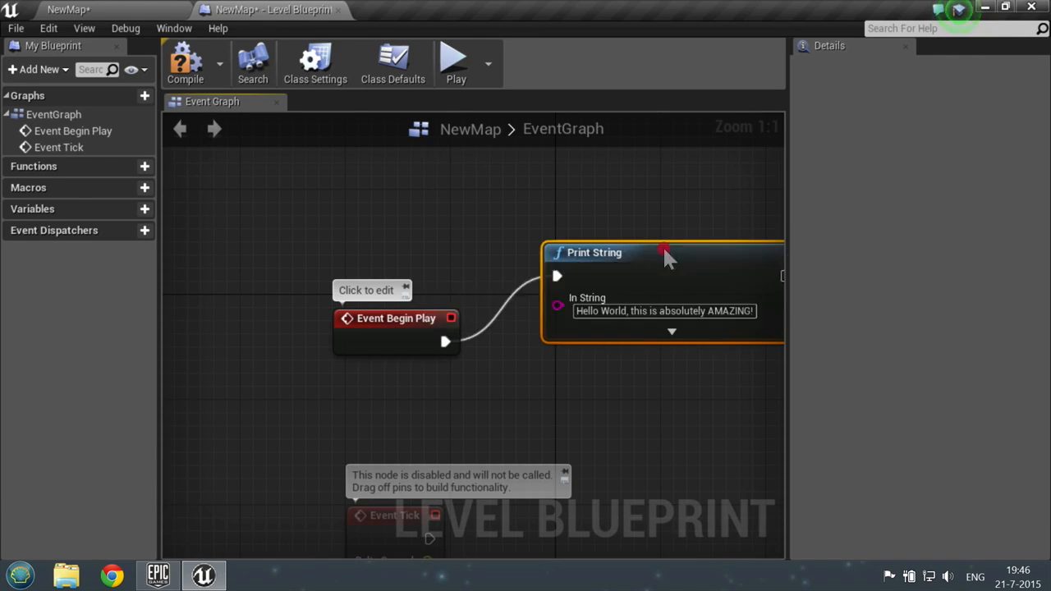
- Centre the connected nodes in the graph and play-test the level twice to check the printed message
{"action": "scroll", "coordinate": [663, 245], "scroll_direction": "down", "scroll_amount": 12}
{"action": "right_click_drag", "start_coordinate": [662, 246], "coordinate": [600, 345]}
{"action": "scroll", "coordinate": [638, 361], "scroll_direction": "up", "scroll_amount": 9}
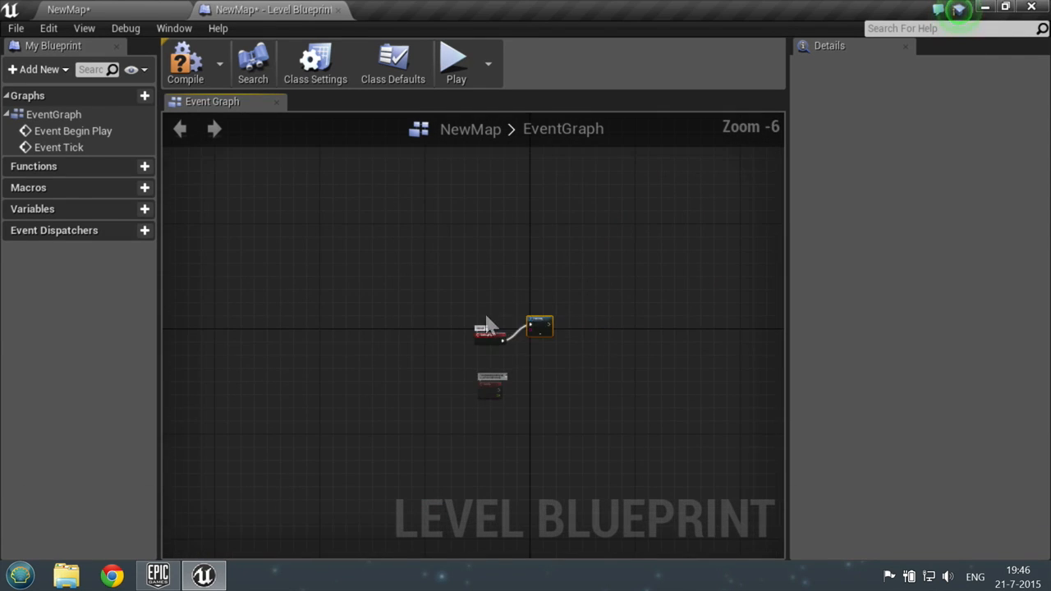
{"action": "scroll", "coordinate": [618, 400], "scroll_direction": "down", "scroll_amount": 2}
{"action": "scroll", "coordinate": [618, 401], "scroll_direction": "up", "scroll_amount": 3}
{"action": "scroll", "coordinate": [629, 391], "scroll_direction": "down", "scroll_amount": 1}
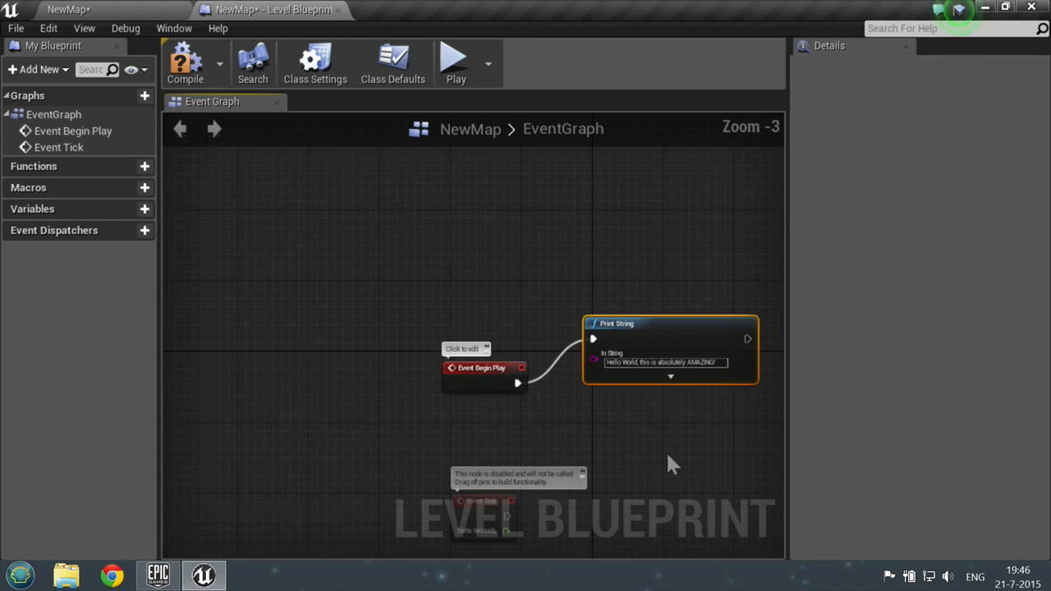
{"action": "mouse_move", "coordinate": [692, 410]}
{"action": "right_mouse_down"}
{"action": "mouse_move", "coordinate": [605, 418]}
{"action": "mouse_move", "coordinate": [518, 305]}
{"action": "mouse_move", "coordinate": [596, 402]}
{"action": "mouse_move", "coordinate": [321, 303]}
{"action": "mouse_move", "coordinate": [593, 324]}
{"action": "mouse_move", "coordinate": [569, 399]}
{"action": "mouse_move", "coordinate": [558, 390]}
{"action": "right_mouse_up"}
{"action": "scroll", "coordinate": [525, 357], "scroll_direction": "up", "scroll_amount": 3}
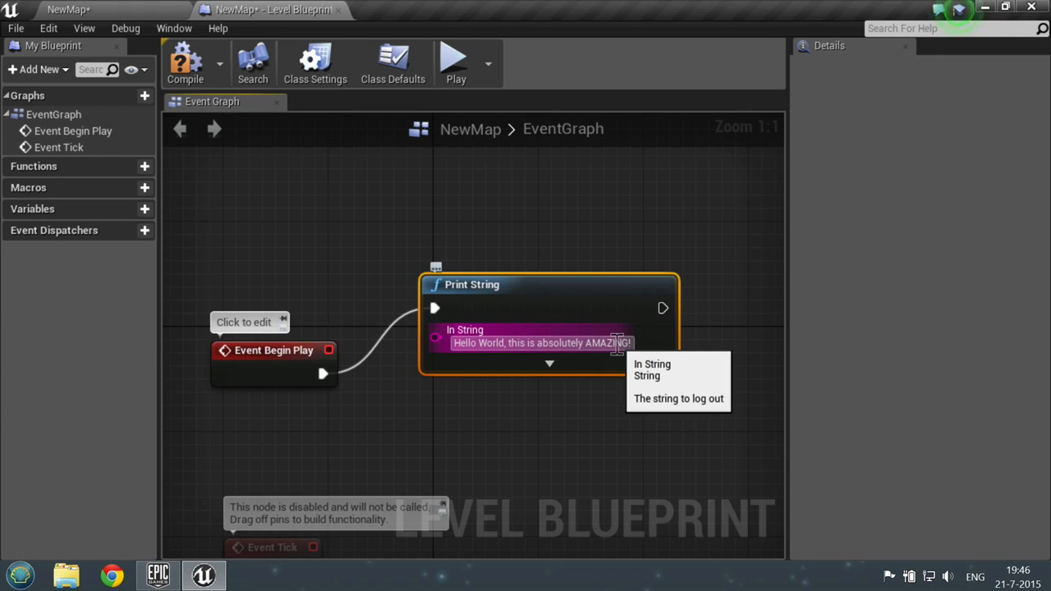
{"action": "left_click", "coordinate": [450, 69]}
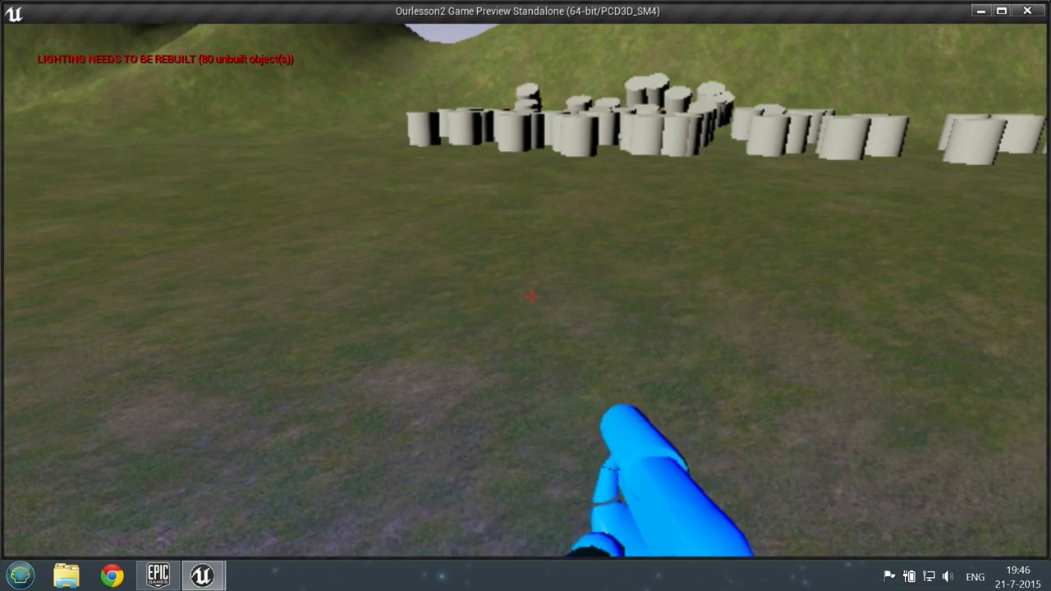
{"action": "key", "text": "Escape"}
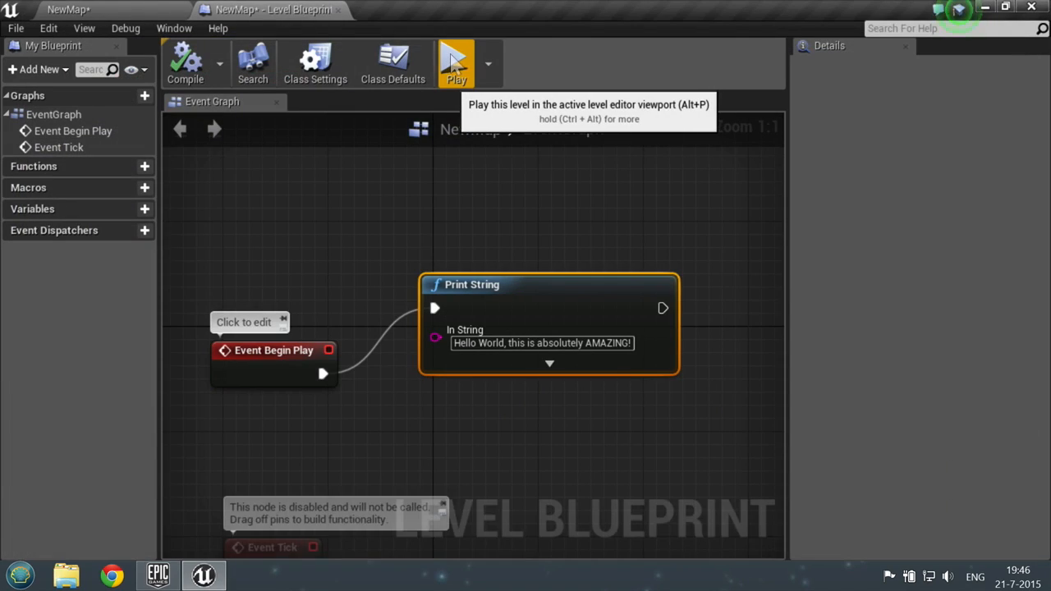
{"action": "left_click", "coordinate": [456, 69]}
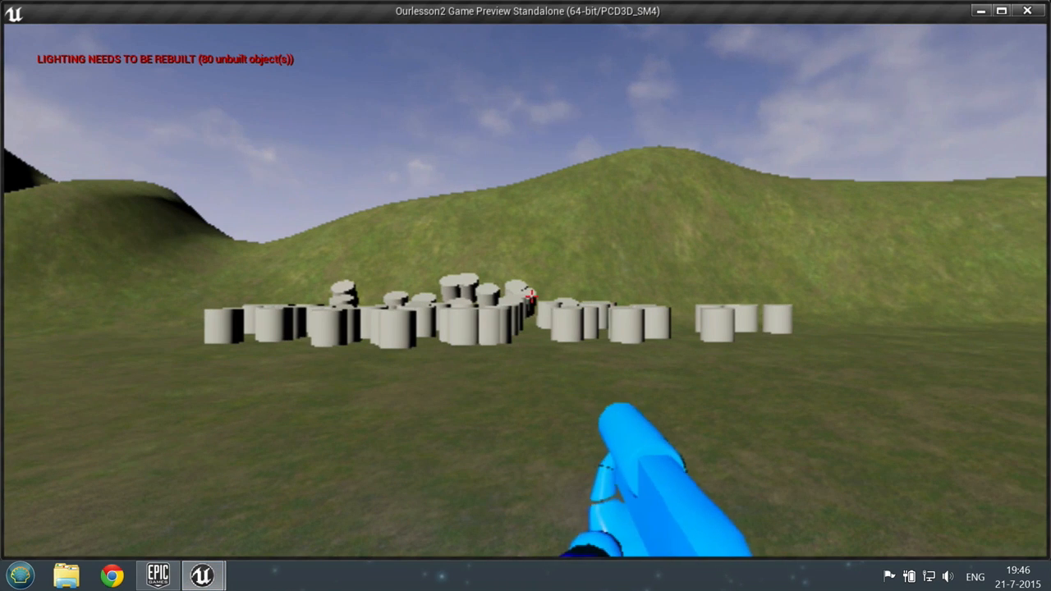
{"action": "key", "text": "Escape"}
- Expand the Print String node's advanced options and set its Text Color to dark red, hex B40705FF
{"action": "left_click_drag", "start_coordinate": [521, 283], "coordinate": [525, 271]}
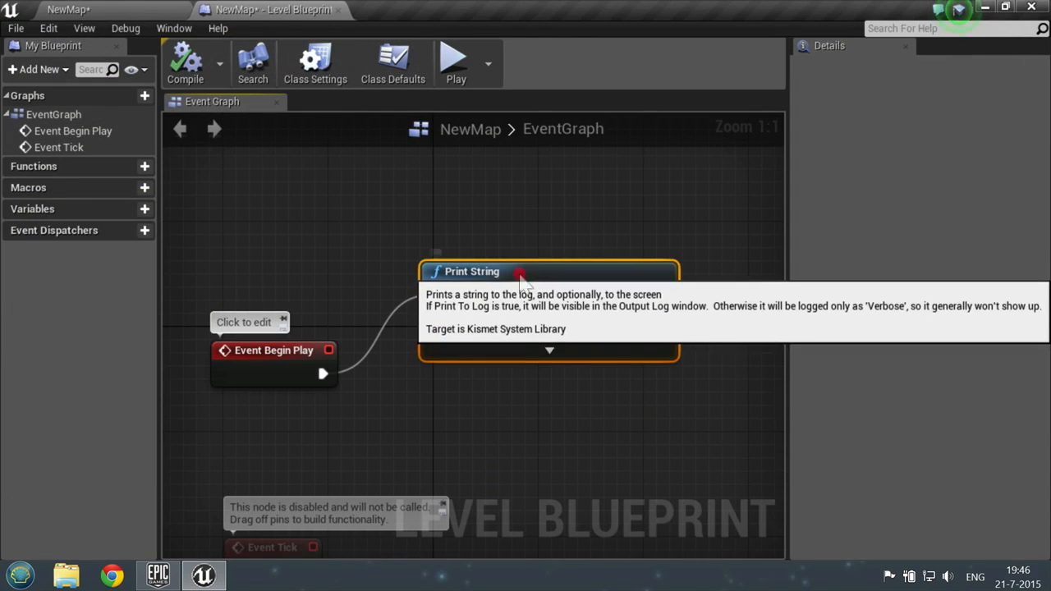
{"action": "left_click", "coordinate": [549, 351]}
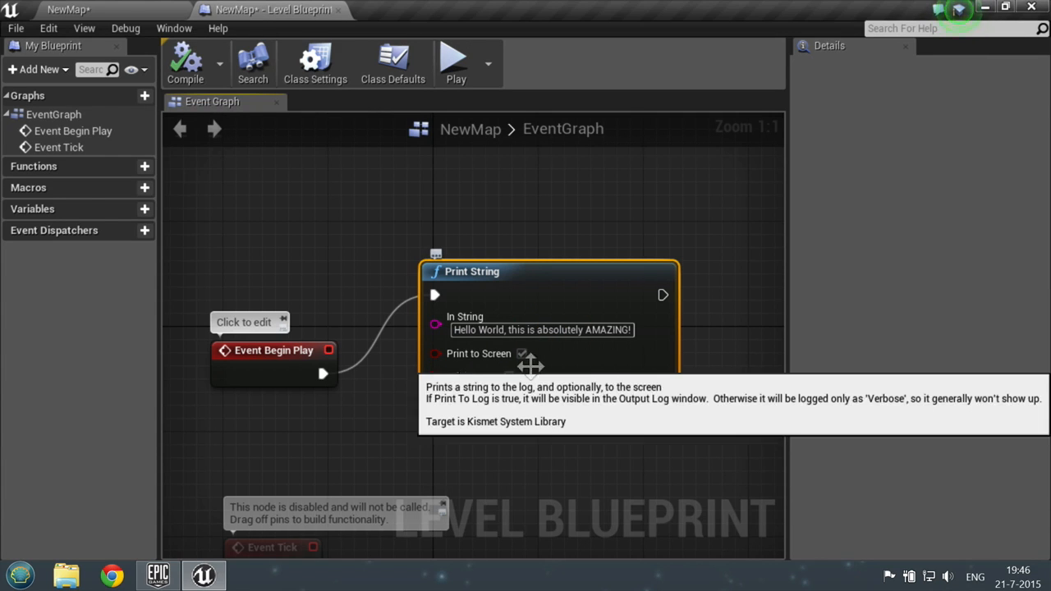
{"action": "left_click", "coordinate": [547, 425]}
{"action": "left_click", "coordinate": [548, 351]}
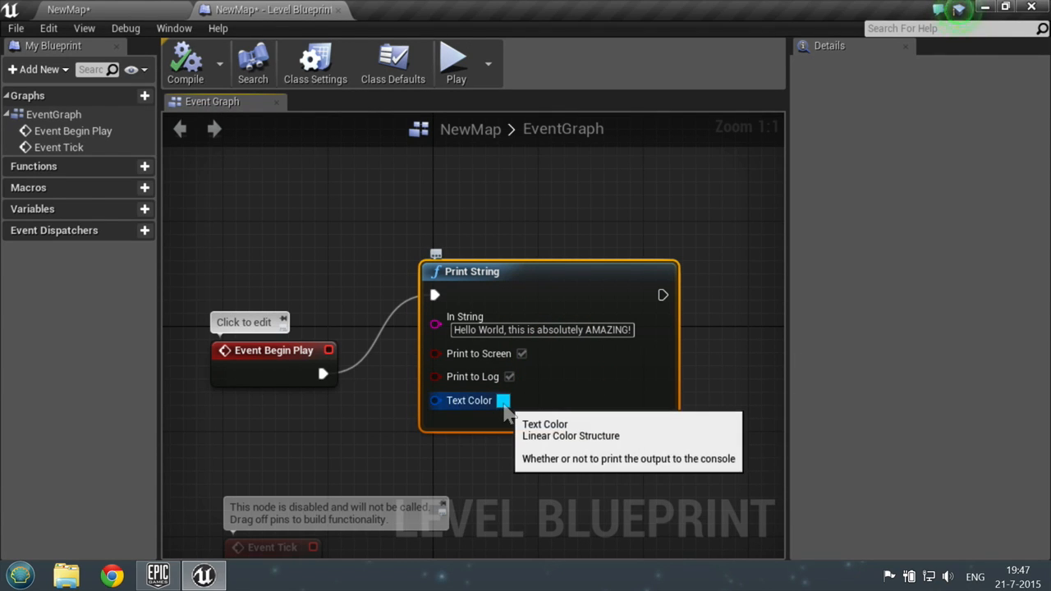
{"action": "left_click", "coordinate": [498, 403]}
{"action": "left_click_drag", "start_coordinate": [639, 353], "coordinate": [678, 324]}
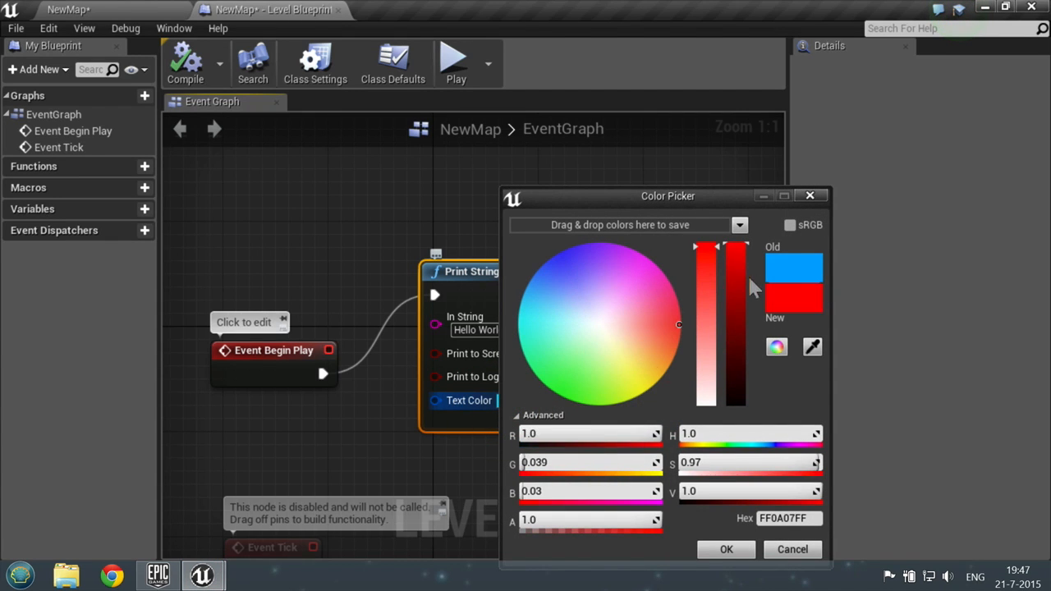
{"action": "left_click", "coordinate": [735, 291]}
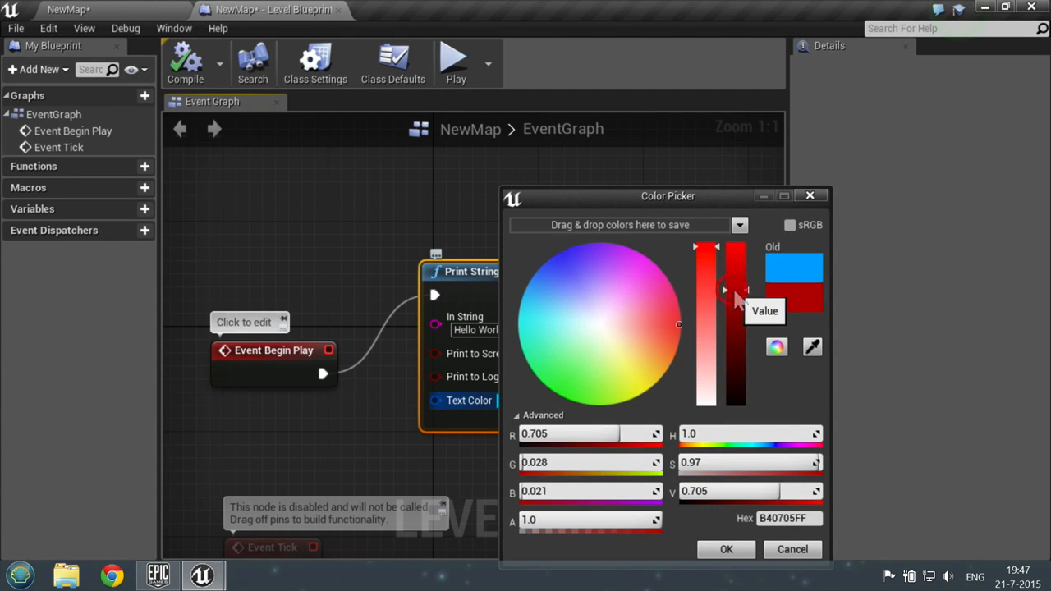
{"action": "left_click", "coordinate": [728, 551]}
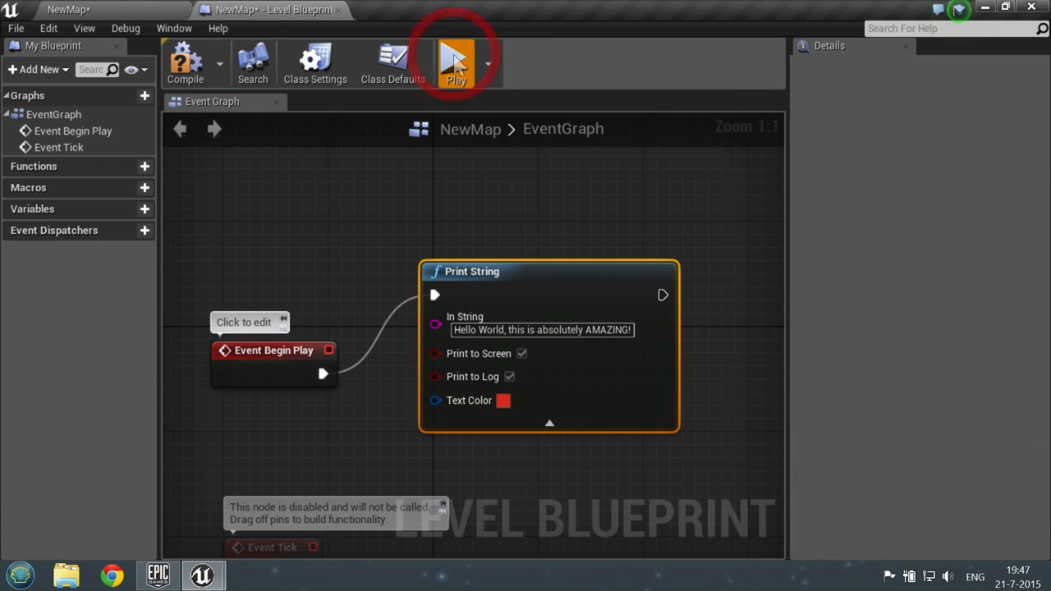
- Play-test the level with the recoloured message and move the Print String node slightly higher in the graph
{"action": "left_click", "coordinate": [456, 67]}
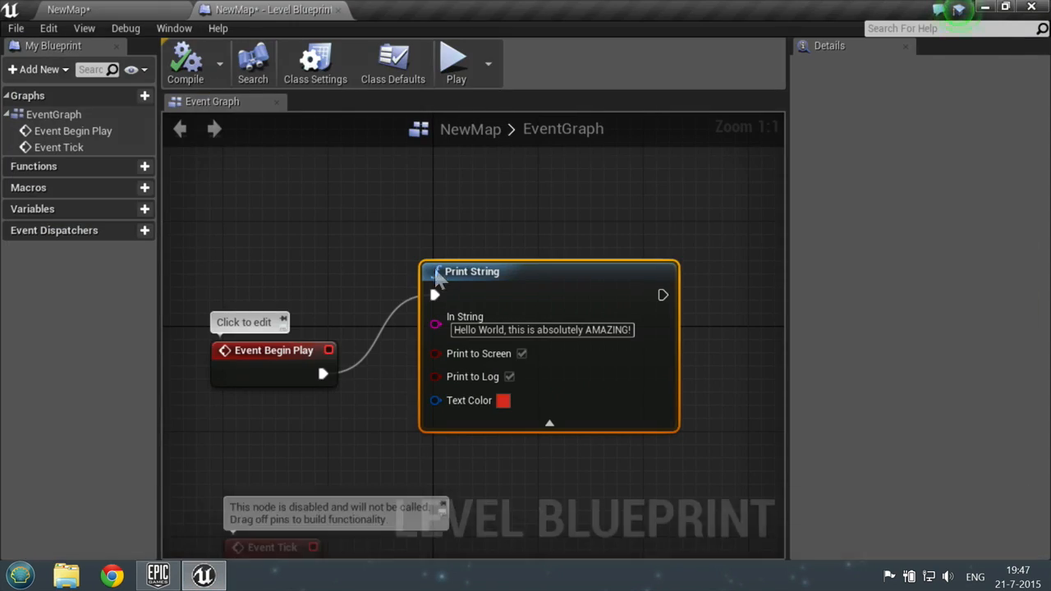
{"action": "left_click_drag", "start_coordinate": [528, 286], "coordinate": [541, 260]}
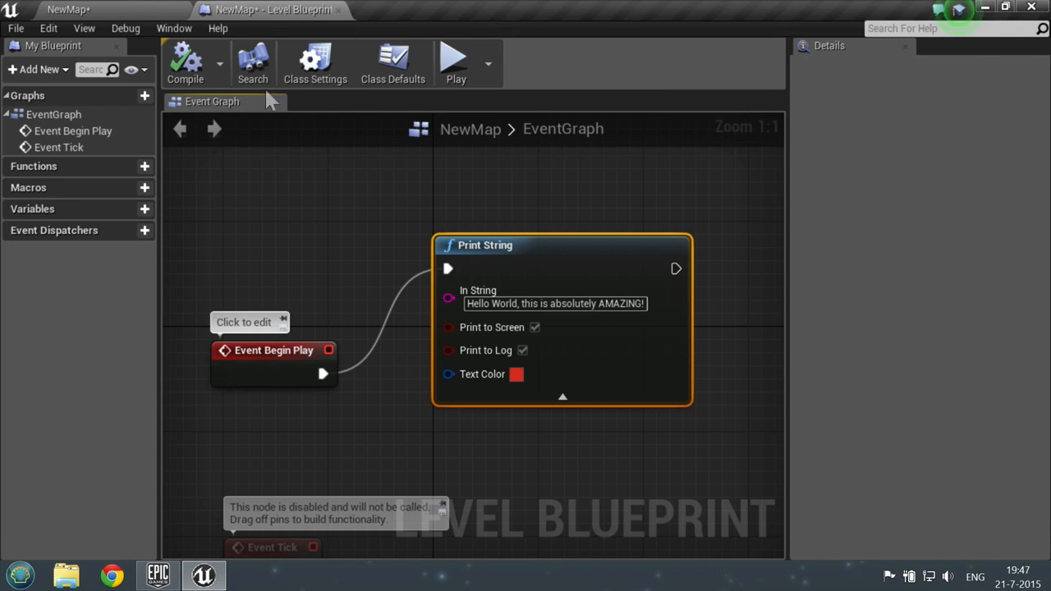
- Run the level twice in Simulate mode to watch the execution flow from Event Begin Play to Print String, stopping each run
{"action": "left_click", "coordinate": [487, 63]}
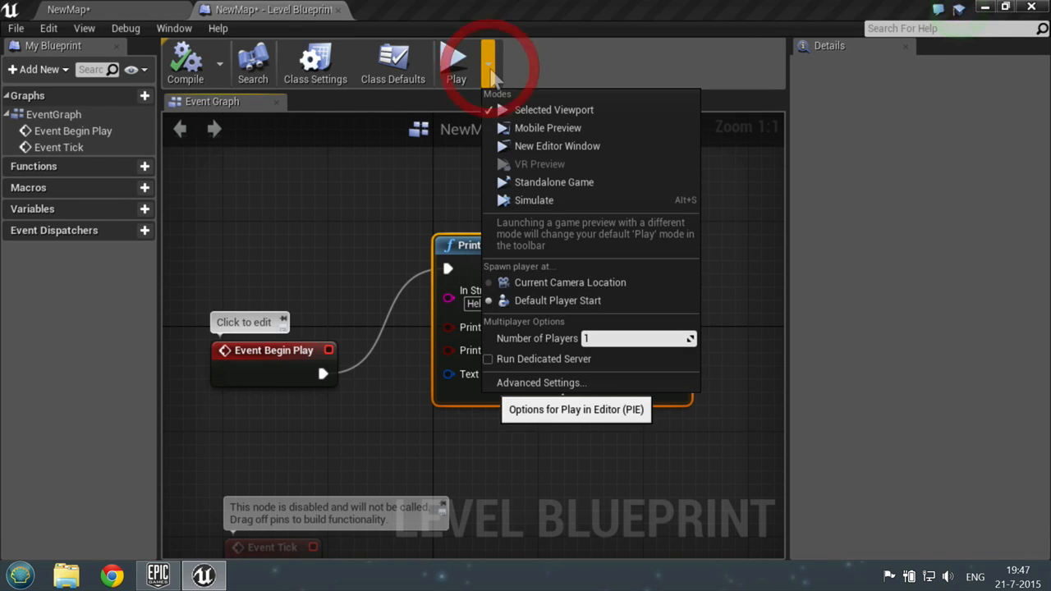
{"action": "left_click", "coordinate": [530, 201]}
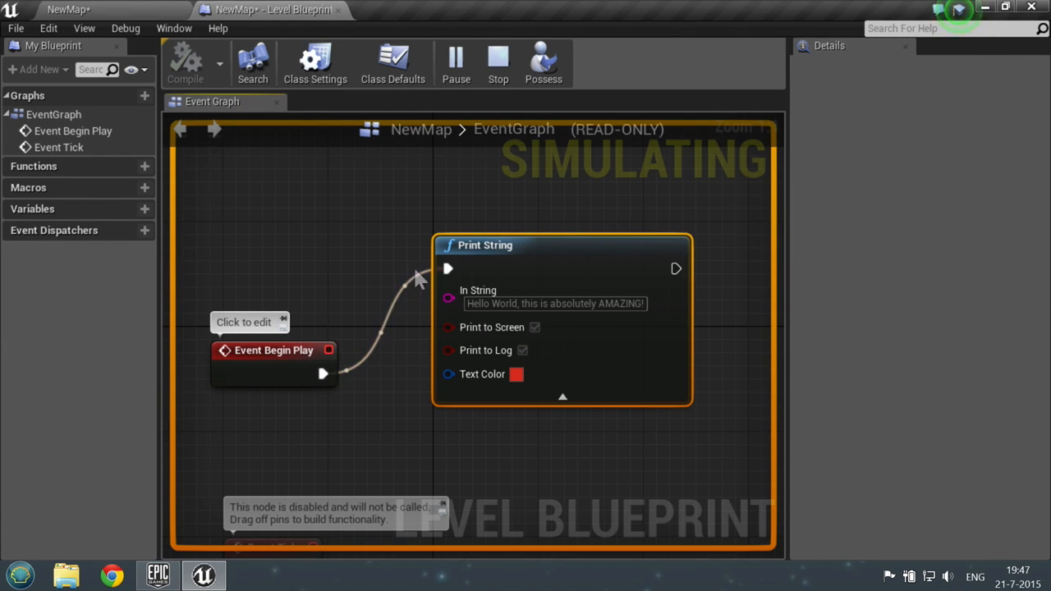
{"action": "scroll", "coordinate": [371, 334], "scroll_direction": "down", "scroll_amount": 3}
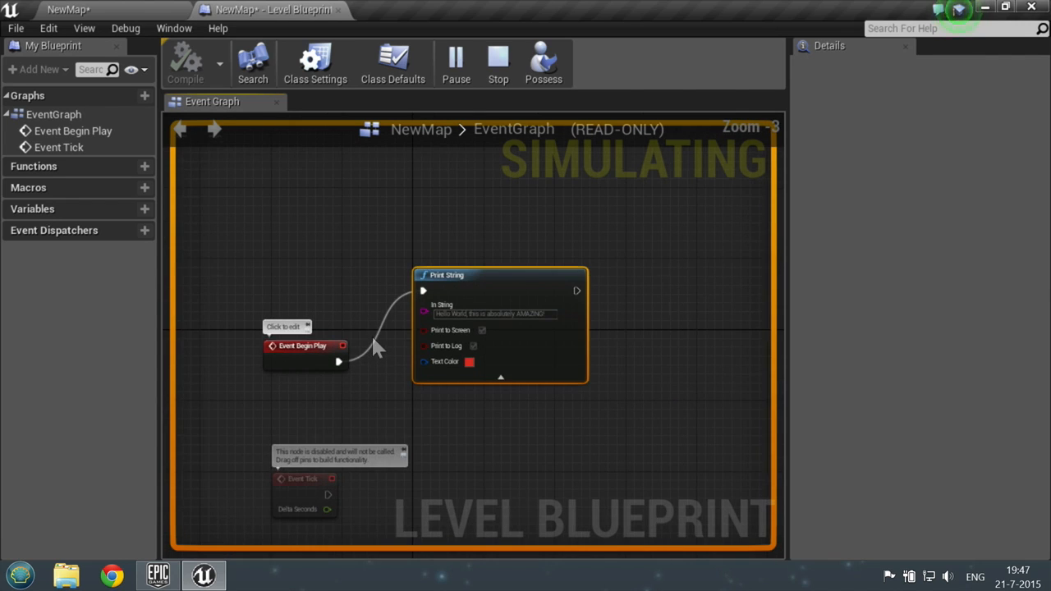
{"action": "scroll", "coordinate": [312, 394], "scroll_direction": "up", "scroll_amount": 1}
{"action": "scroll", "coordinate": [357, 334], "scroll_direction": "up", "scroll_amount": 1}
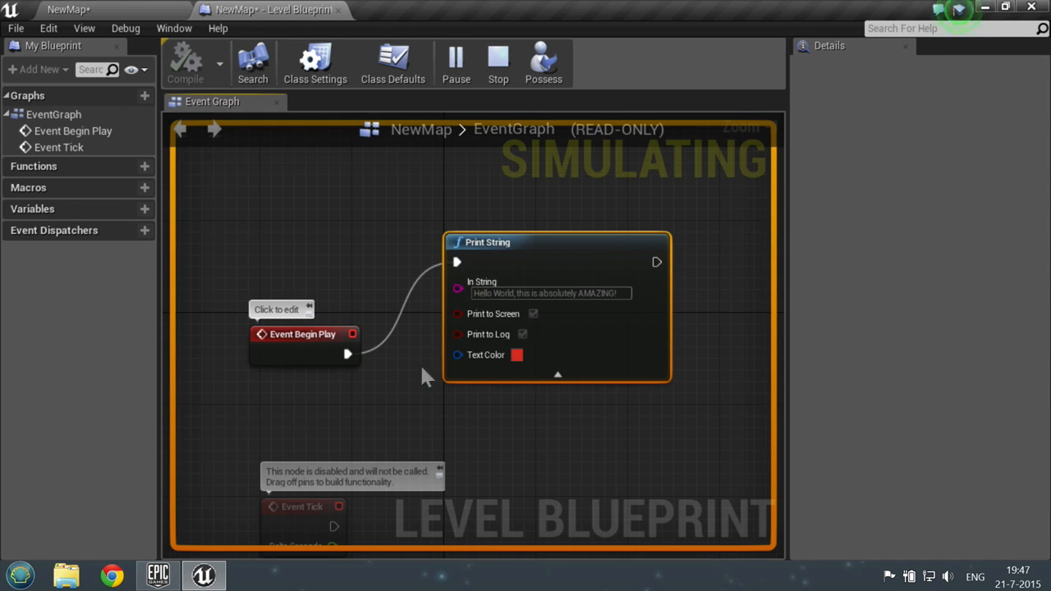
{"action": "left_click", "coordinate": [503, 62]}
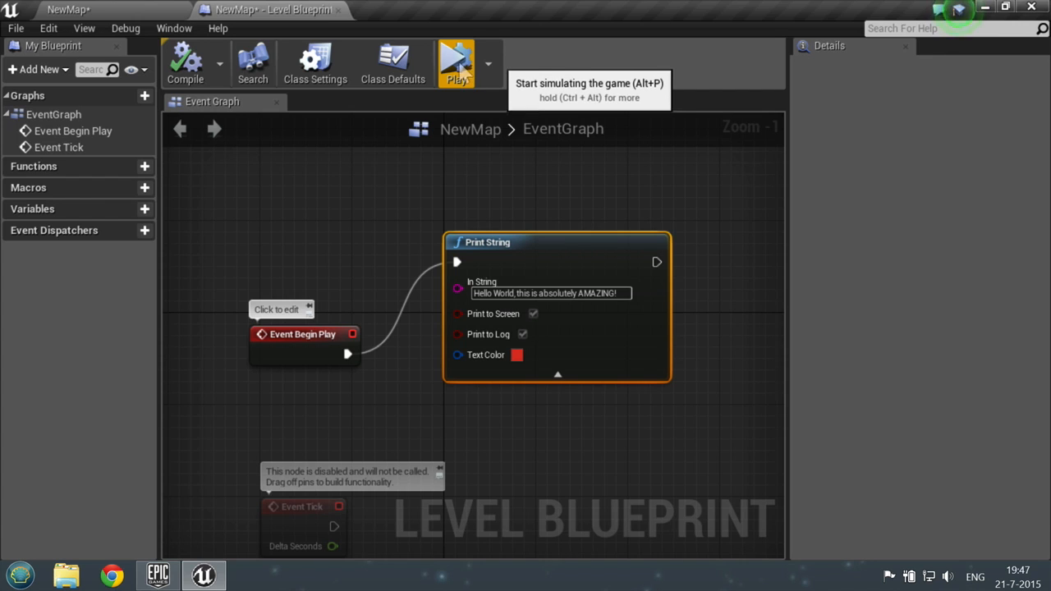
{"action": "left_click", "coordinate": [458, 72]}
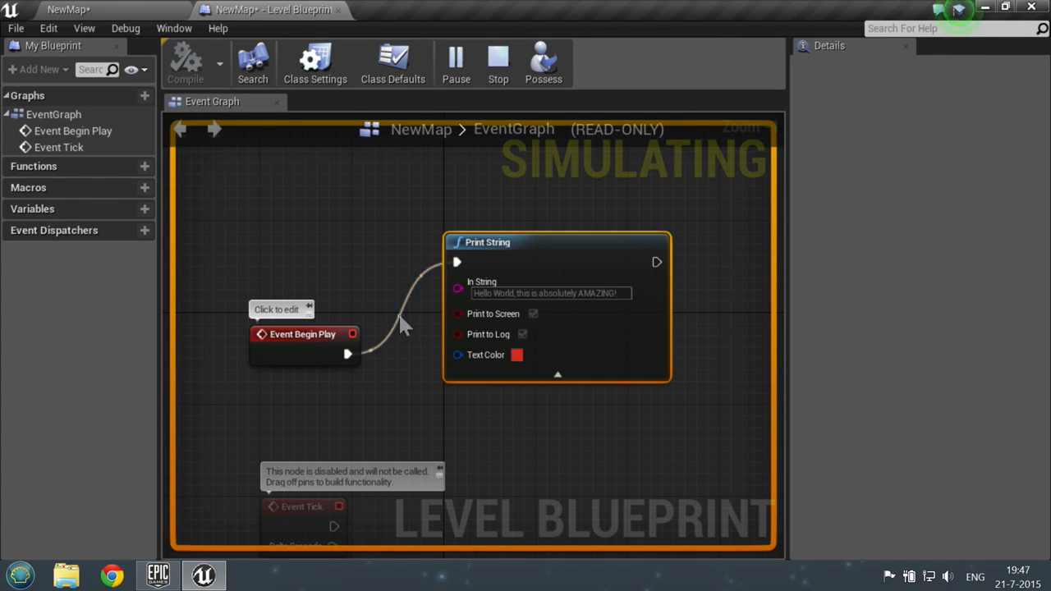
{"action": "left_click", "coordinate": [499, 58]}
{"action": "scroll", "coordinate": [531, 270], "scroll_direction": "down", "scroll_amount": 12}
{"action": "scroll", "coordinate": [463, 233], "scroll_direction": "up", "scroll_amount": 9}
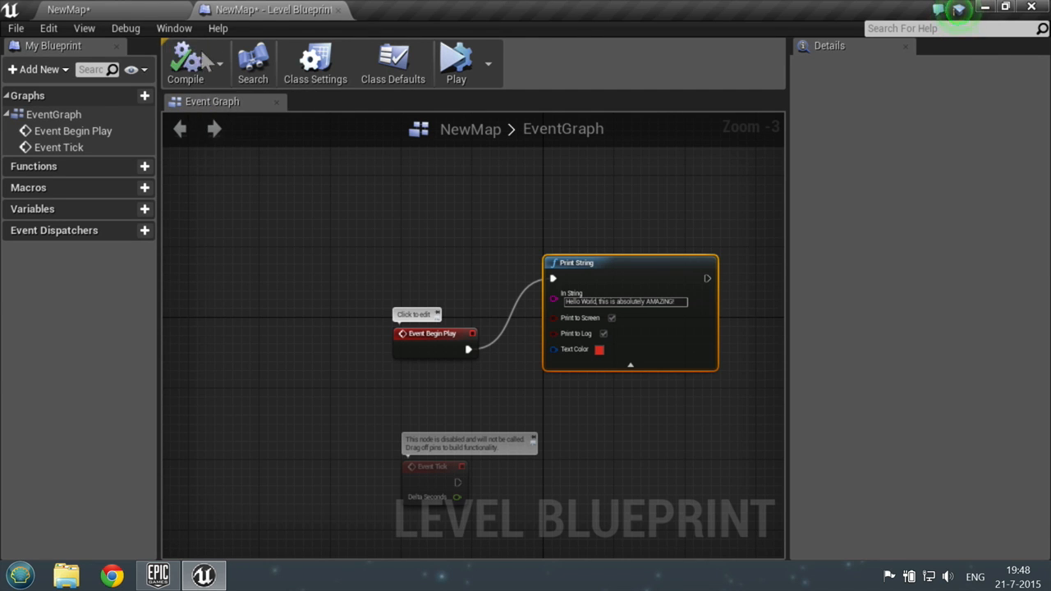
- Close the Level Blueprint and fly the level viewport camera around the doorway wall, pillar and chair
{"action": "left_click", "coordinate": [338, 9]}
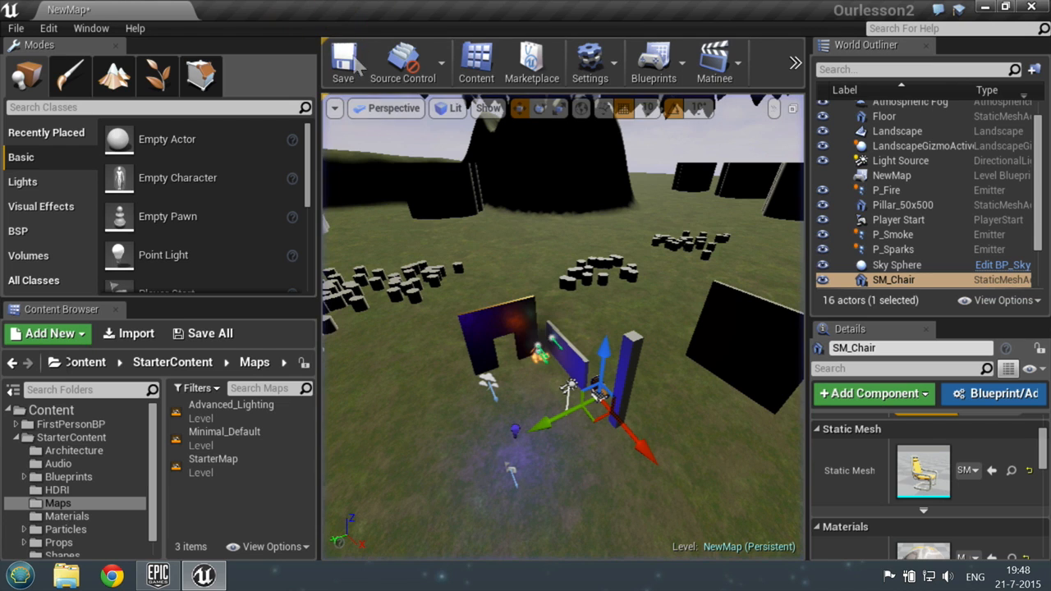
{"action": "scroll", "coordinate": [632, 302], "scroll_direction": "down", "scroll_amount": 5}
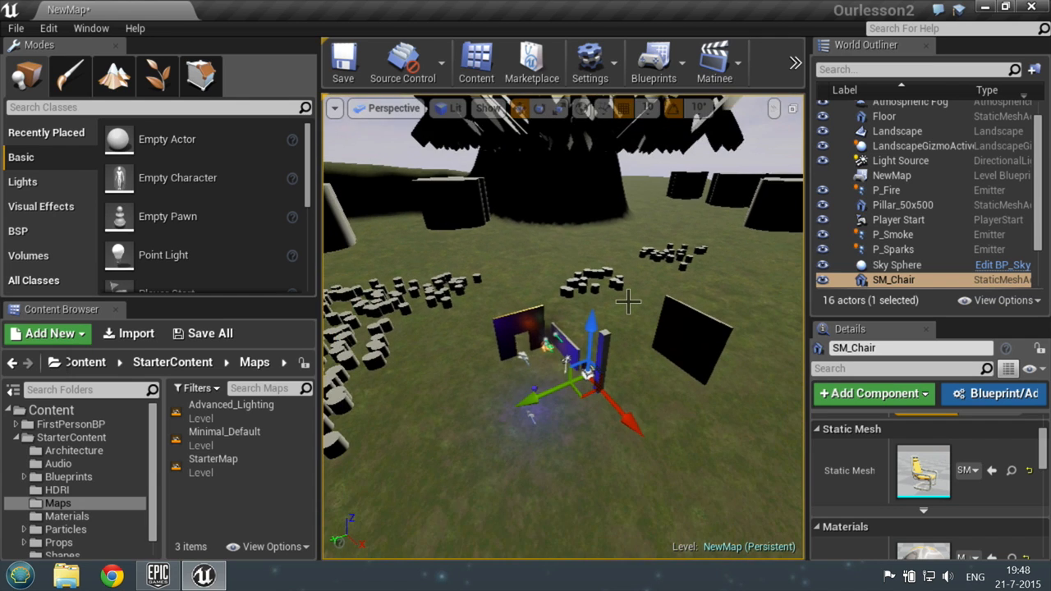
{"action": "scroll", "coordinate": [627, 301], "scroll_direction": "down", "scroll_amount": 8}
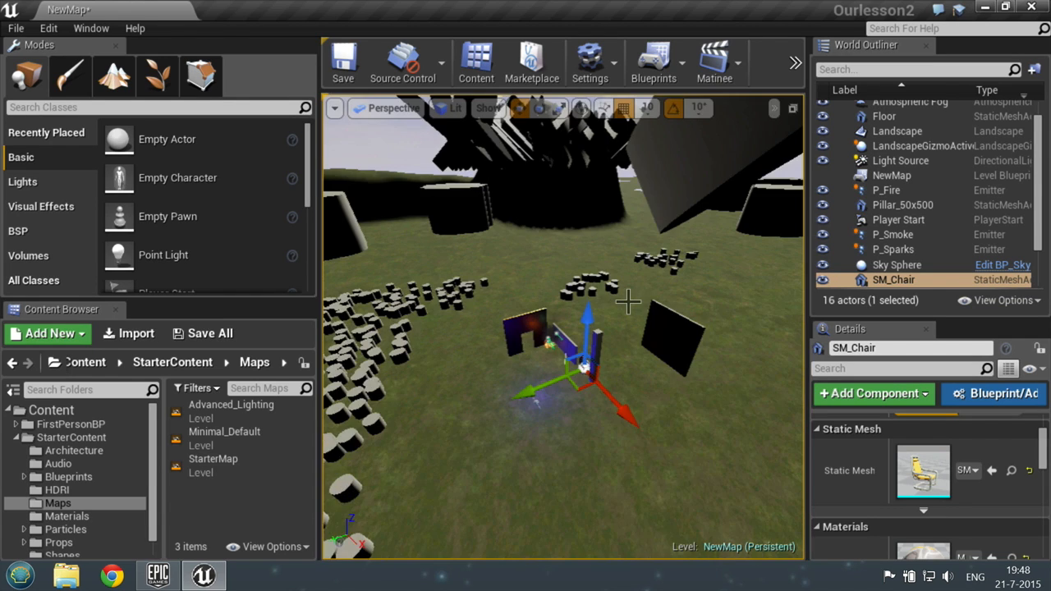
{"action": "right_click_drag", "start_coordinate": [626, 301], "coordinate": [626, 301]}
{"action": "key", "text": "d"}
{"action": "key", "text": "w"}
{"action": "key", "text": "a"}
{"action": "right_click_drag", "start_coordinate": [625, 301], "coordinate": [543, 302]}
{"action": "key", "text": "d"}
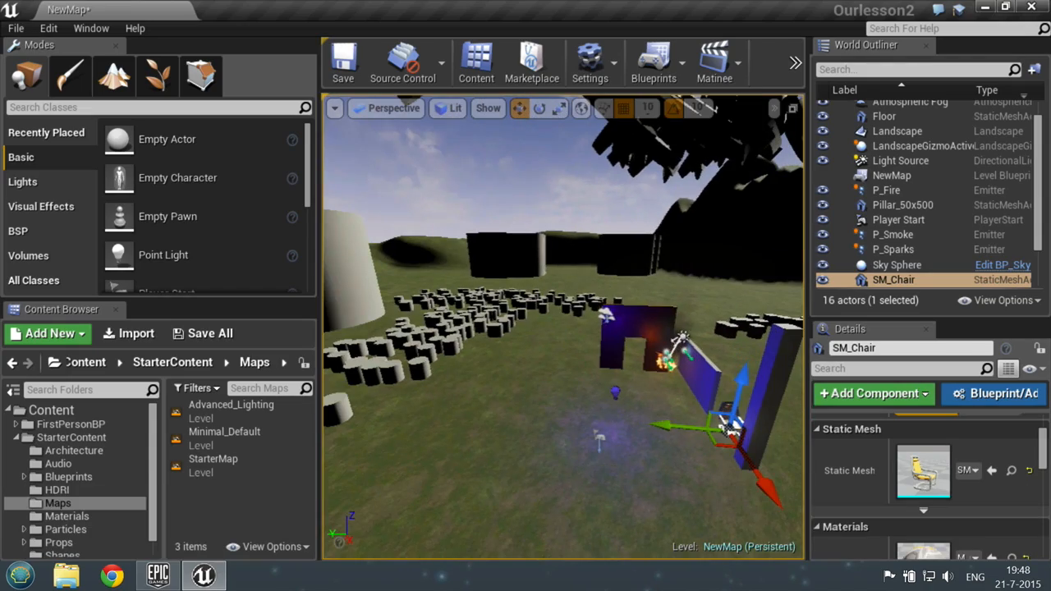